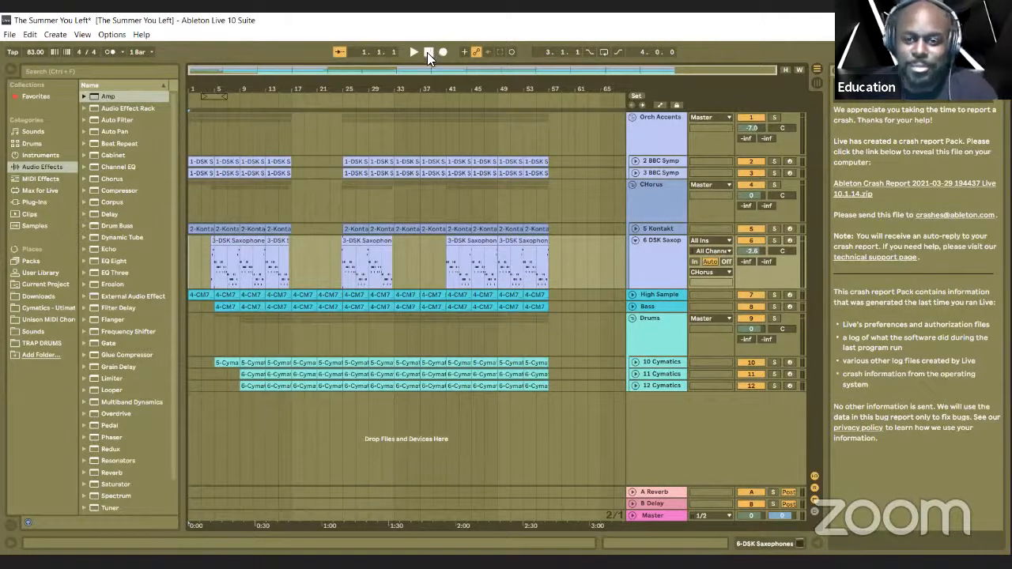
Play the full arrangement, and solo the High Sample and Bass tracks.
{"action": "left_click", "coordinate": [413, 54]}
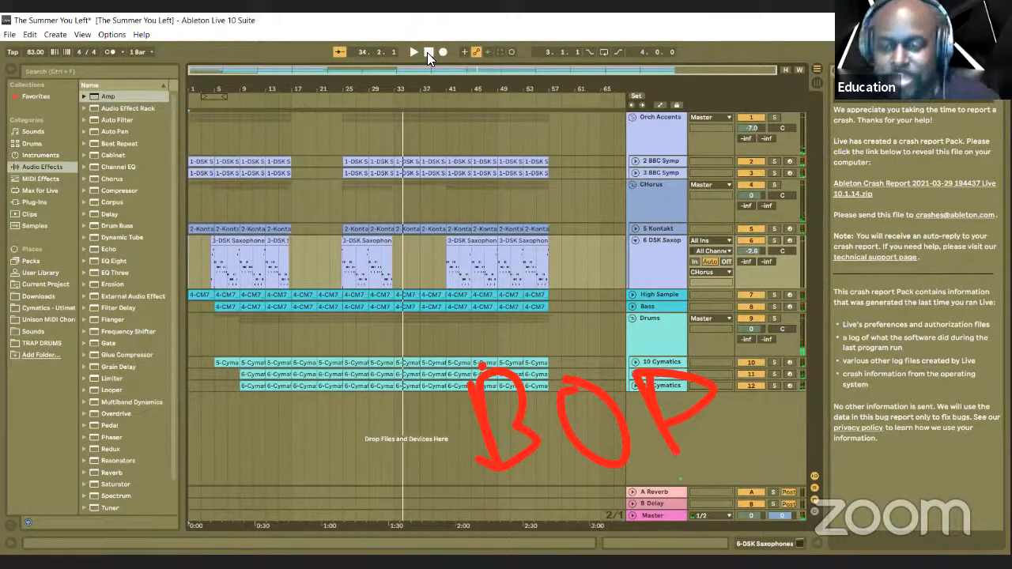
{"action": "left_click", "coordinate": [773, 295]}
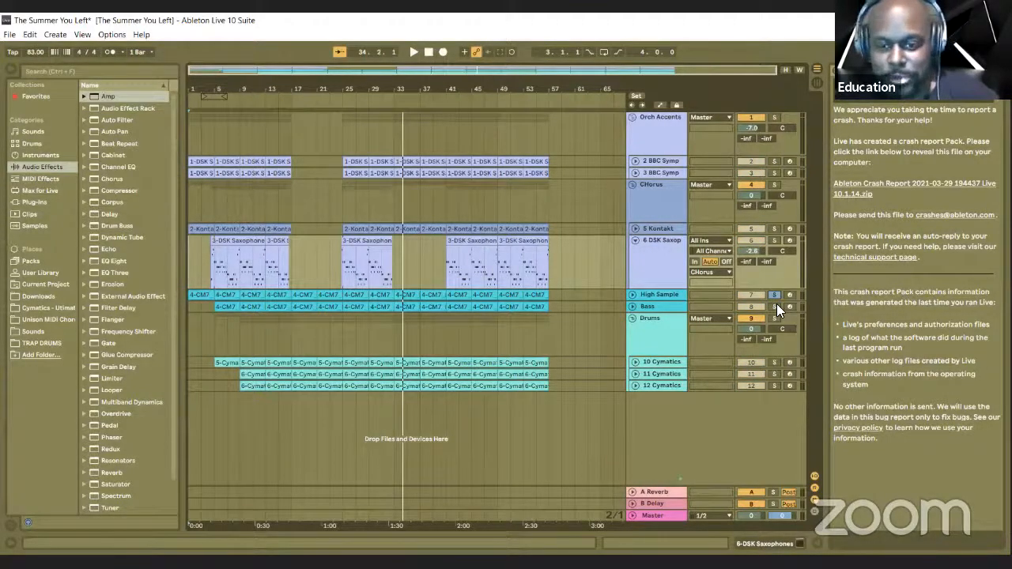
{"action": "left_click", "coordinate": [775, 306]}
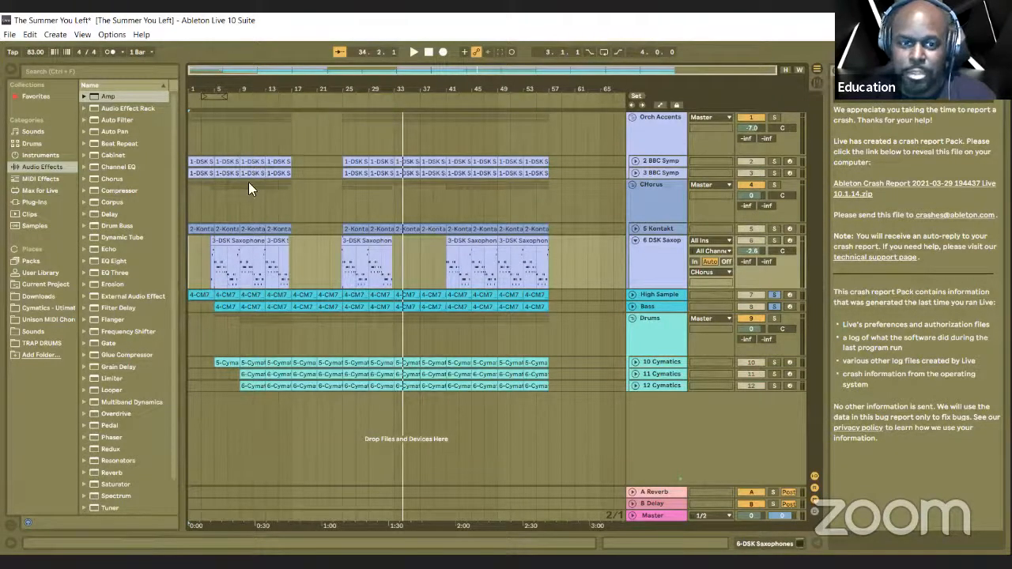
Show the High Sample track's sampler from Session View, and arm the track for recording to play the reversed sample.
{"action": "key", "text": "Tab"}
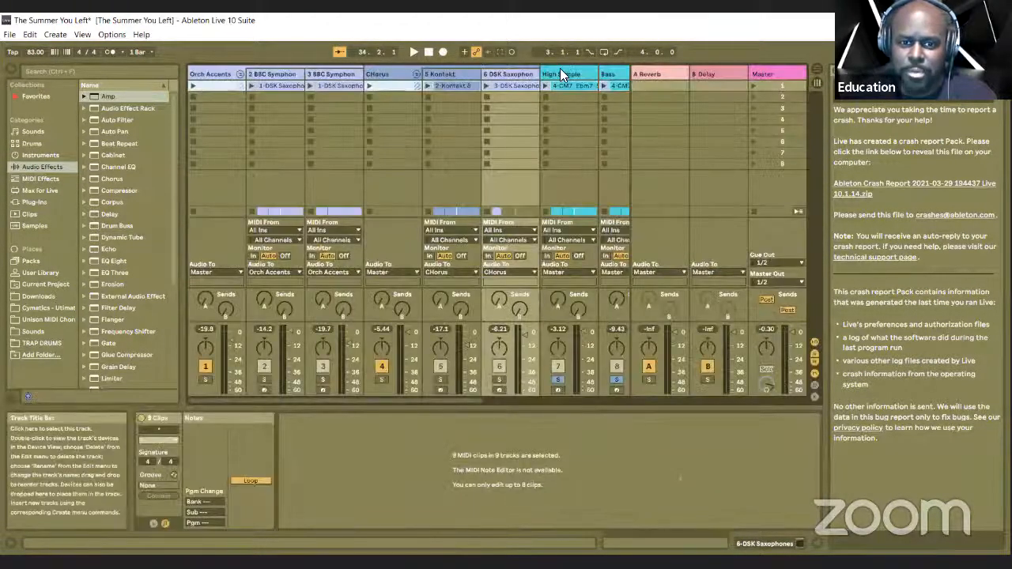
{"action": "left_click", "coordinate": [561, 71]}
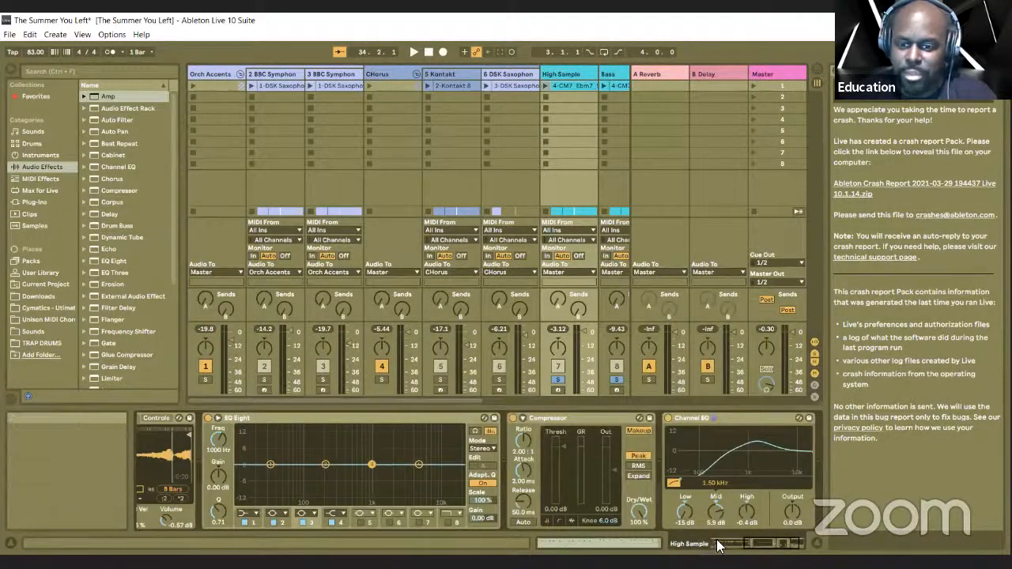
{"action": "left_click", "coordinate": [718, 544]}
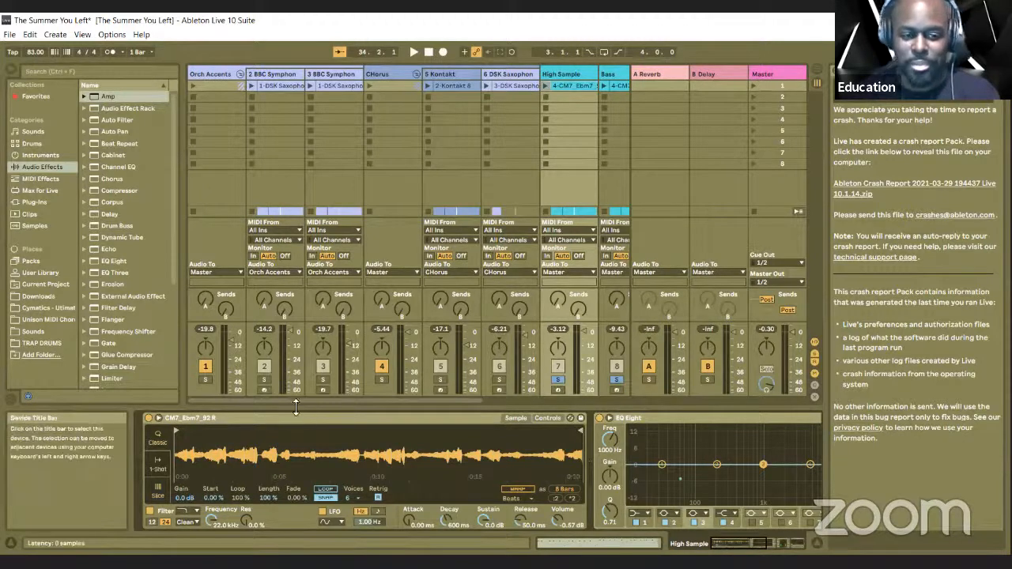
{"action": "key", "text": "space"}
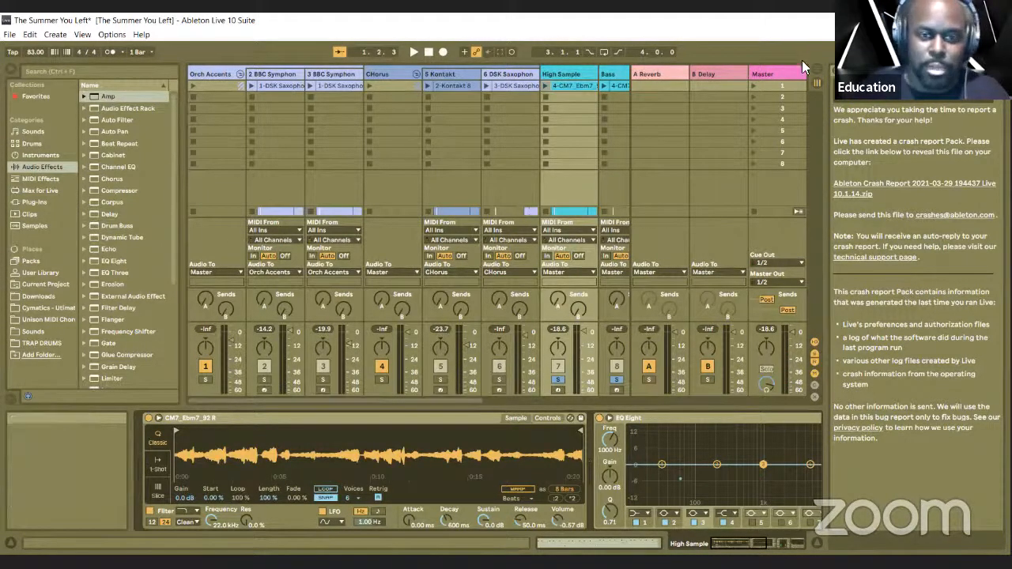
{"action": "left_click", "coordinate": [558, 389]}
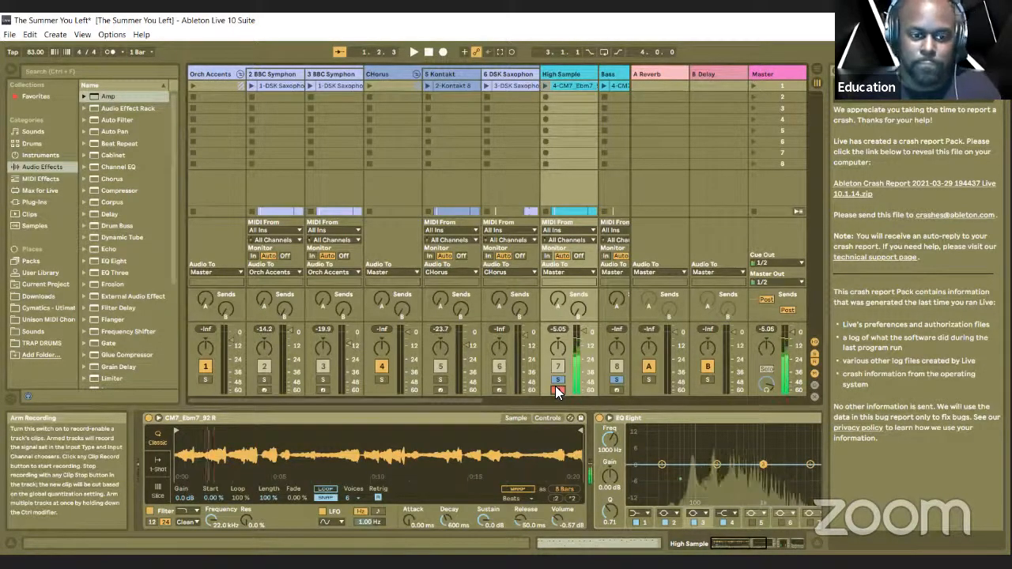
{"action": "right_click", "coordinate": [339, 460]}
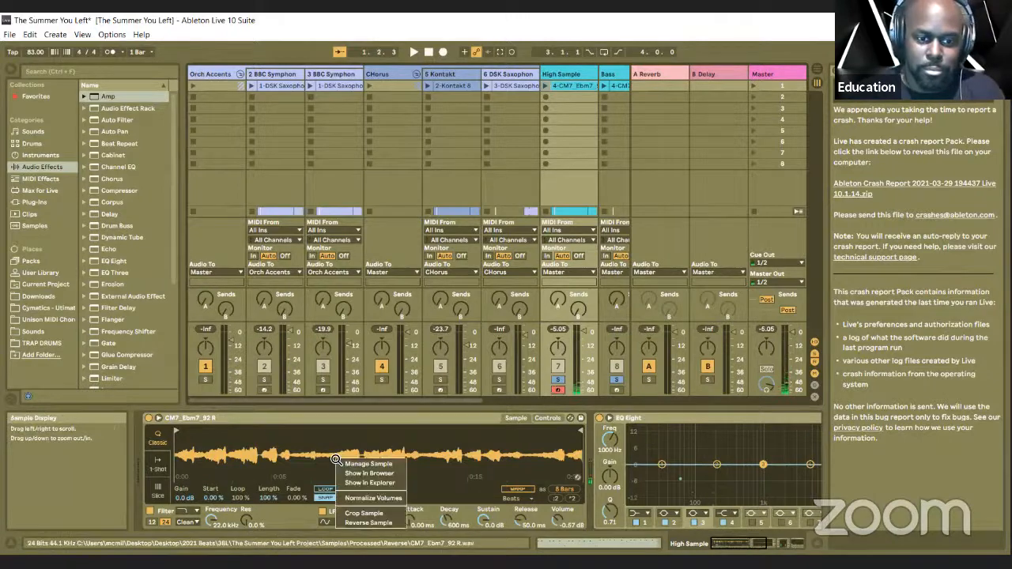
{"action": "left_click", "coordinate": [291, 447]}
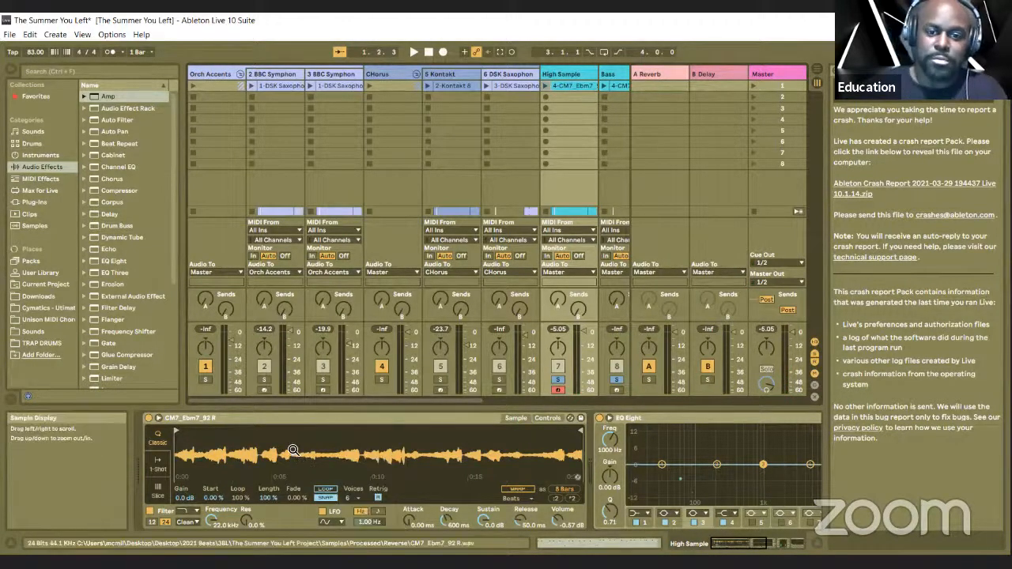
Duplicate the High Sample track, and delete the clip in the copy's first slot.
{"action": "right_click", "coordinate": [564, 75]}
{"action": "left_click", "coordinate": [583, 97]}
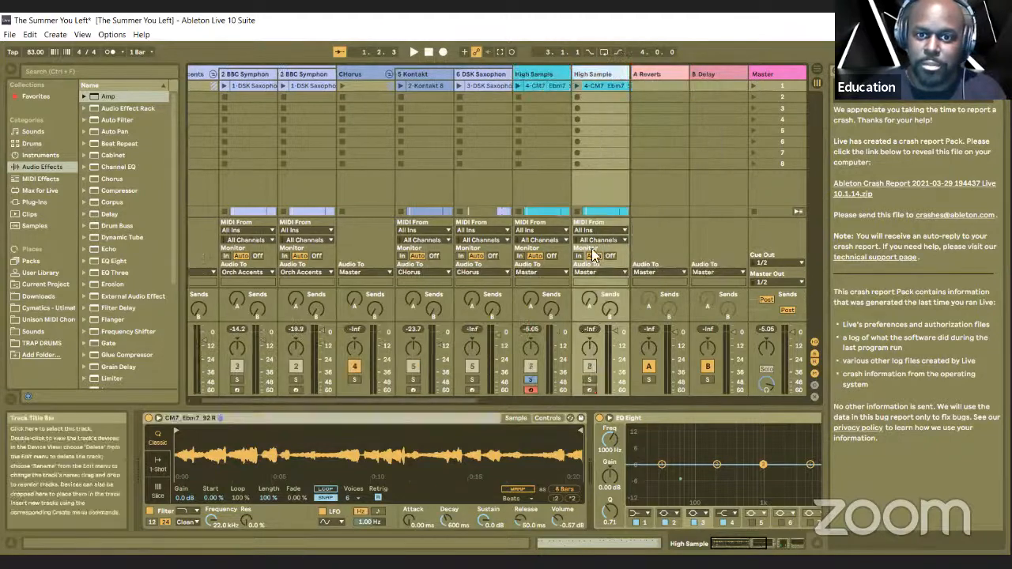
{"action": "left_click_drag", "start_coordinate": [465, 397], "coordinate": [517, 400]}
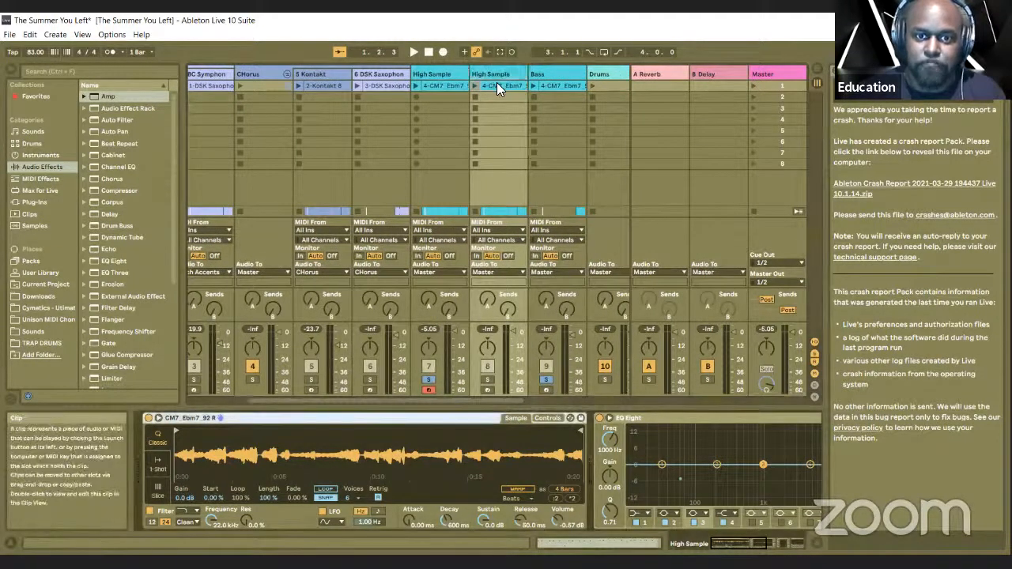
{"action": "key", "text": "Delete"}
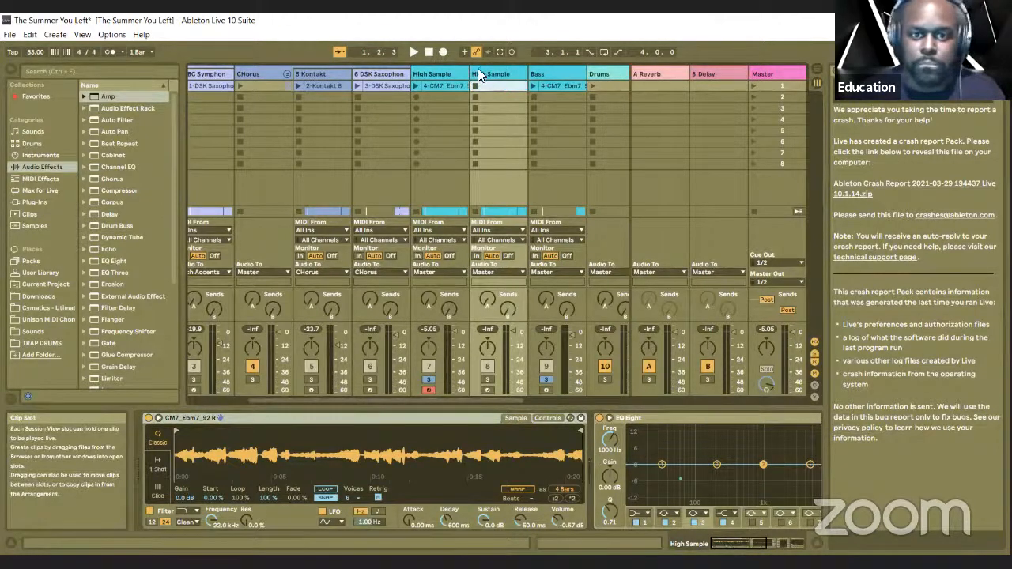
Reverse the sample loaded in the duplicate High Sample track.
{"action": "left_click", "coordinate": [492, 72]}
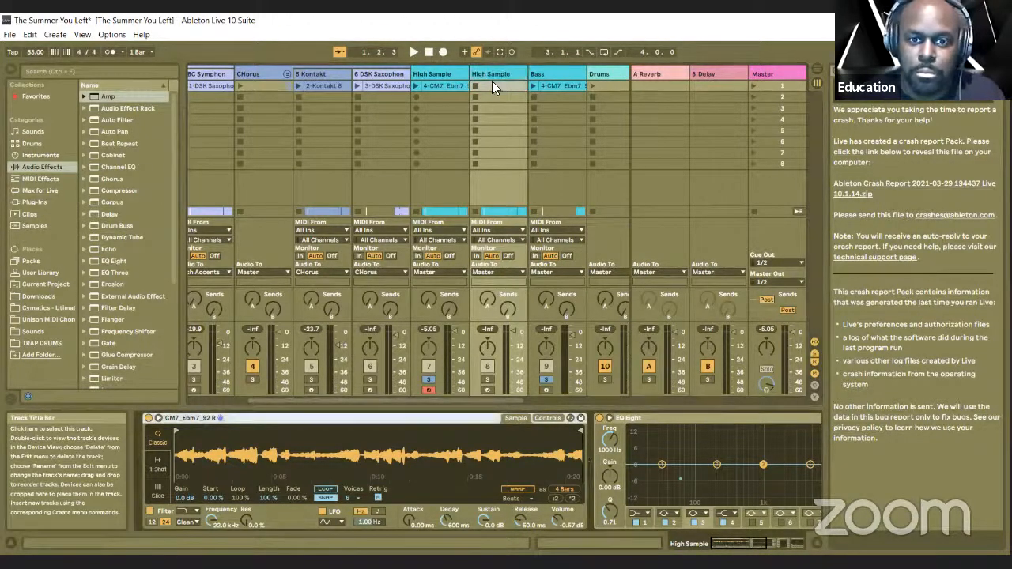
{"action": "right_click", "coordinate": [273, 457]}
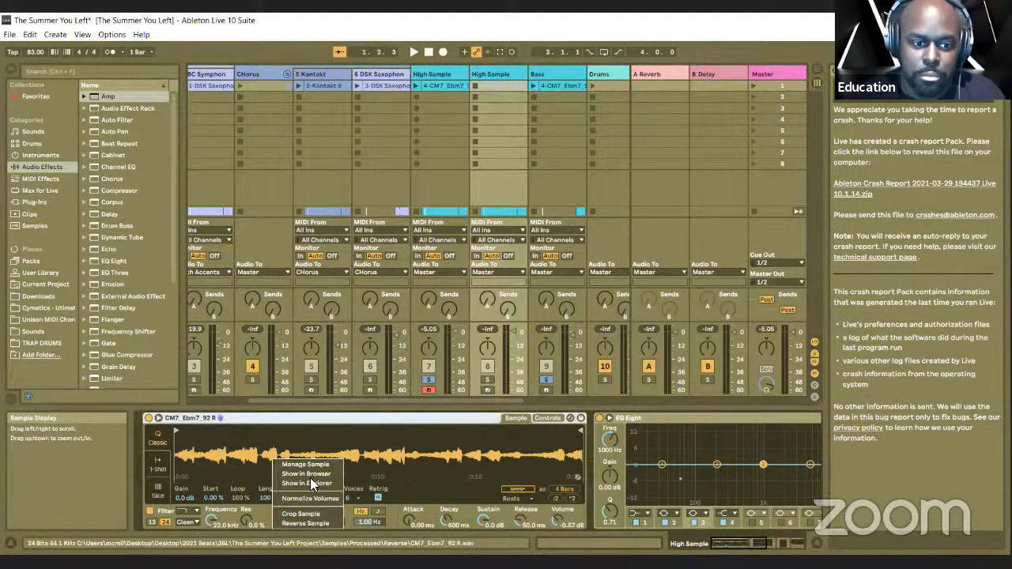
{"action": "left_click", "coordinate": [306, 524]}
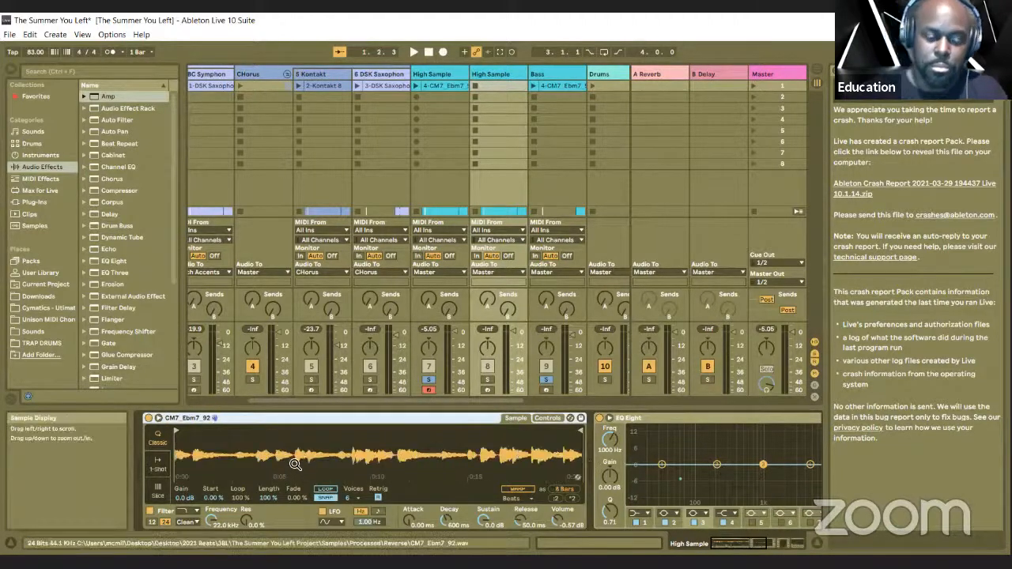
Arm and solo the duplicate High Sample track to audition it, and return the solo to the original High Sample and Bass tracks.
{"action": "left_click", "coordinate": [486, 389]}
{"action": "left_click", "coordinate": [487, 380]}
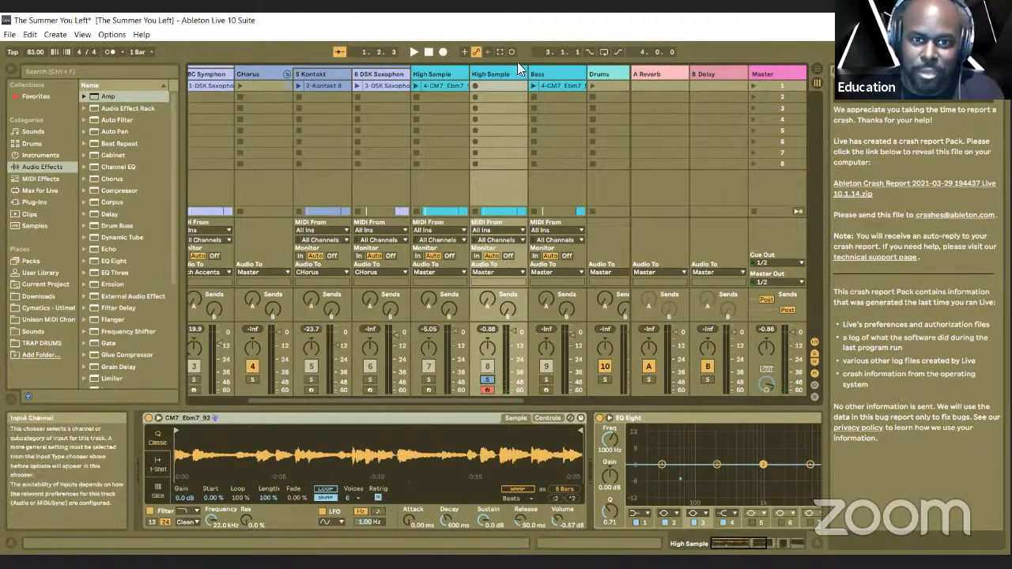
{"action": "left_click", "coordinate": [428, 379]}
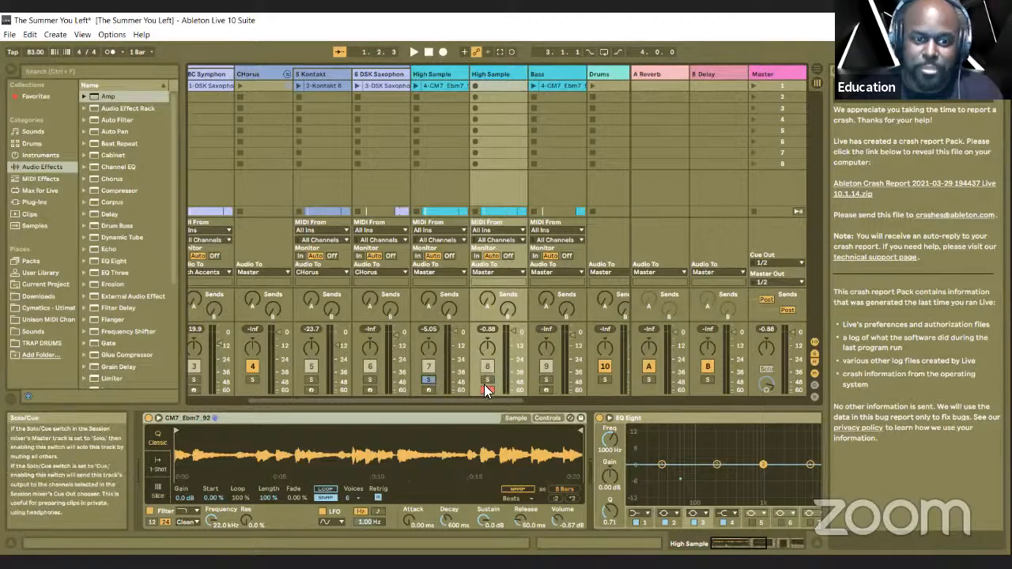
{"action": "left_click", "coordinate": [545, 380]}
Arm the original High Sample track, and switch its sampler to Slice mode.
{"action": "left_click", "coordinate": [441, 79]}
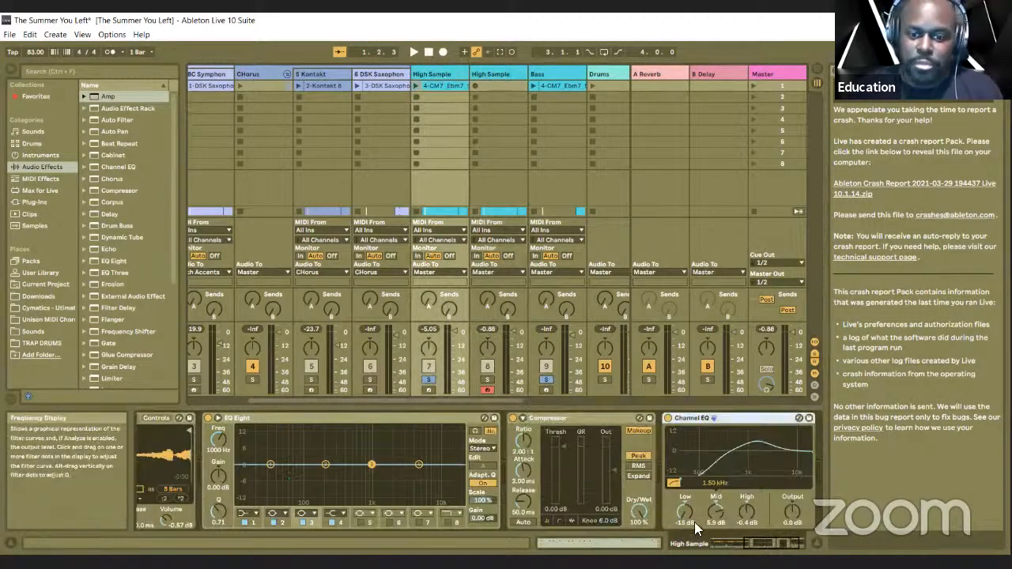
{"action": "left_click", "coordinate": [718, 544]}
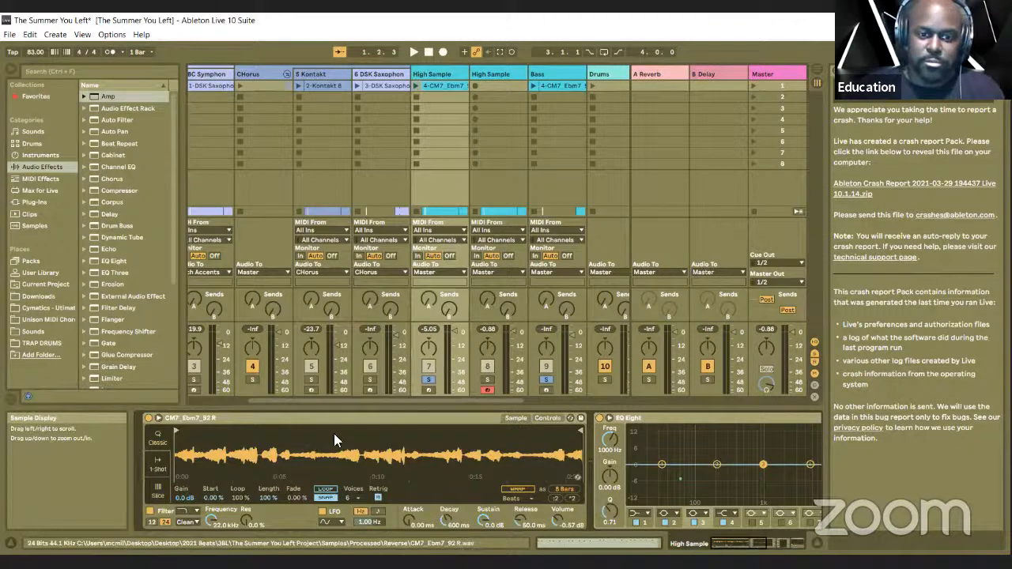
{"action": "left_click", "coordinate": [423, 390]}
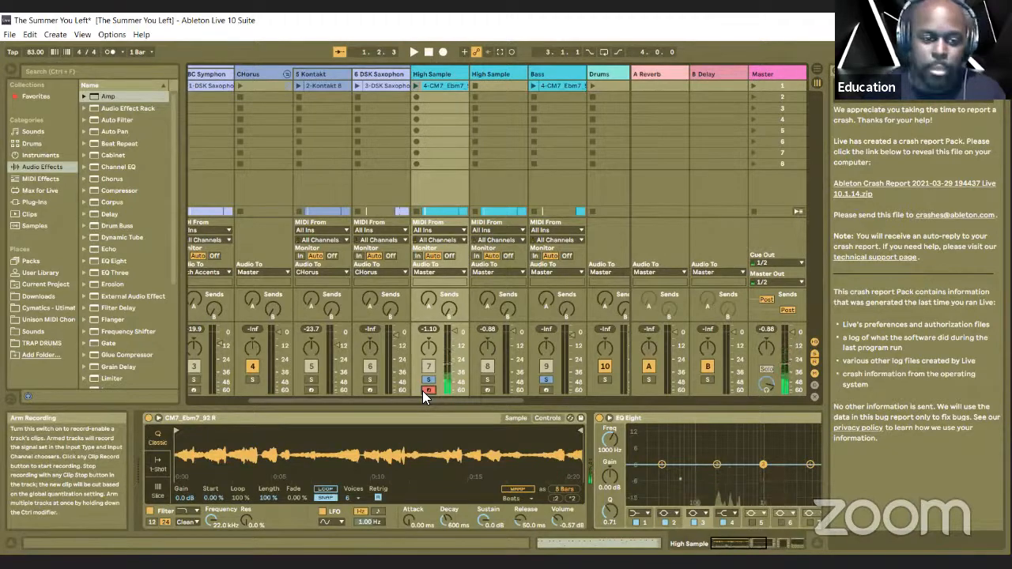
{"action": "left_click", "coordinate": [156, 493]}
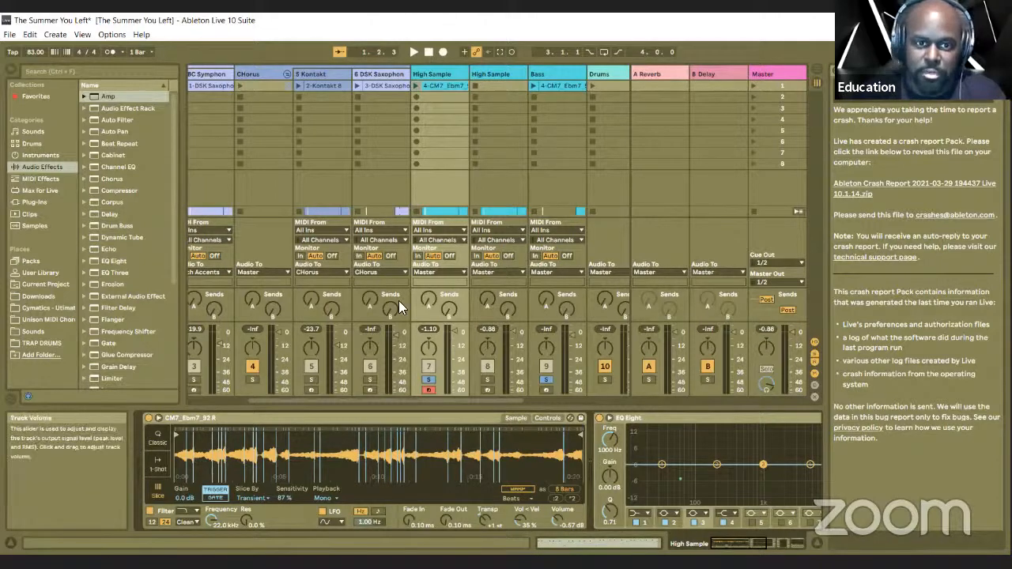
Launch the original High Sample and Bass clips together to hear the sliced sample with the bass, and stop playback.
{"action": "left_click", "coordinate": [415, 85]}
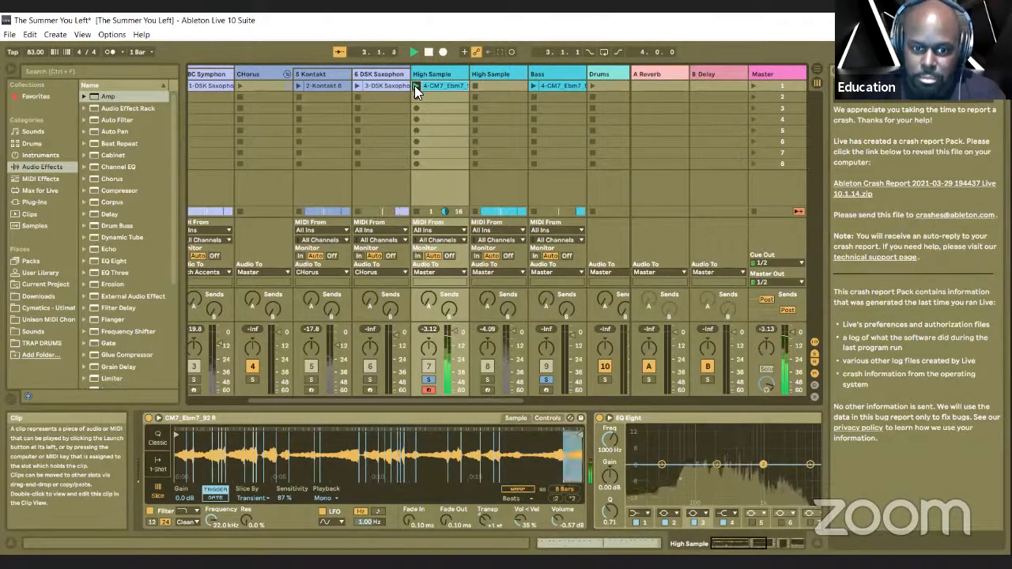
{"action": "left_click", "coordinate": [414, 85]}
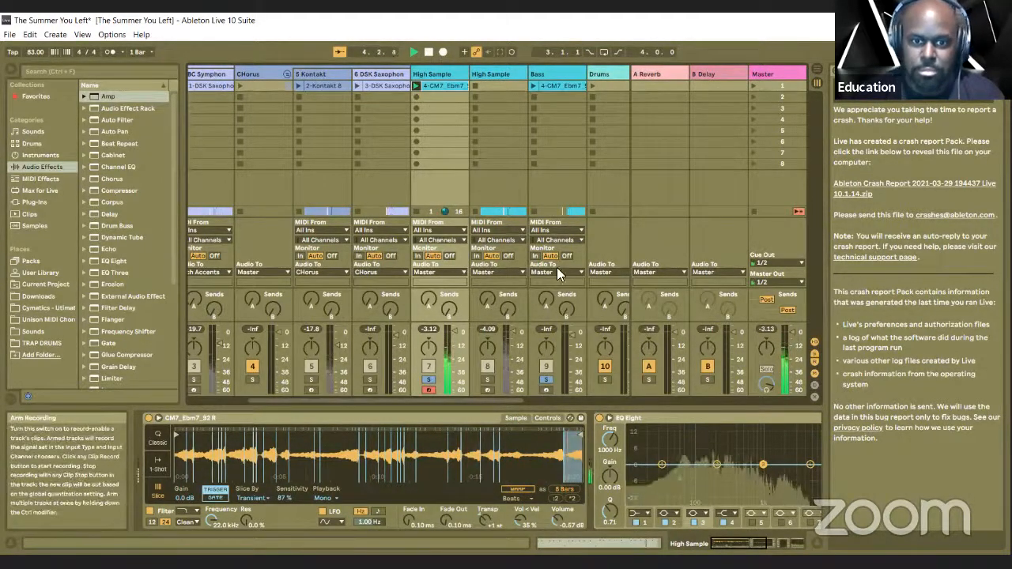
{"action": "left_click", "coordinate": [563, 200]}
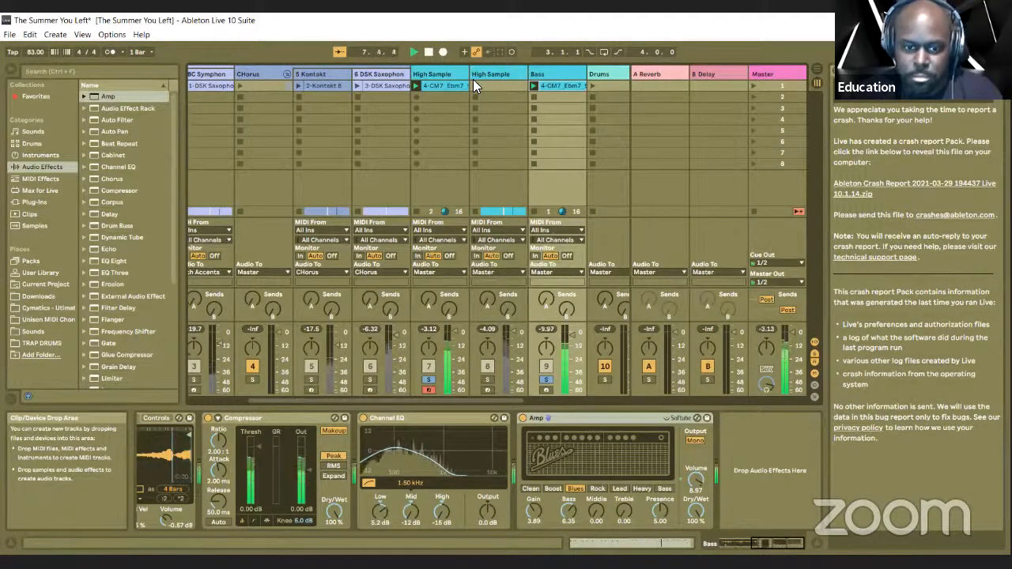
{"action": "left_click", "coordinate": [429, 52]}
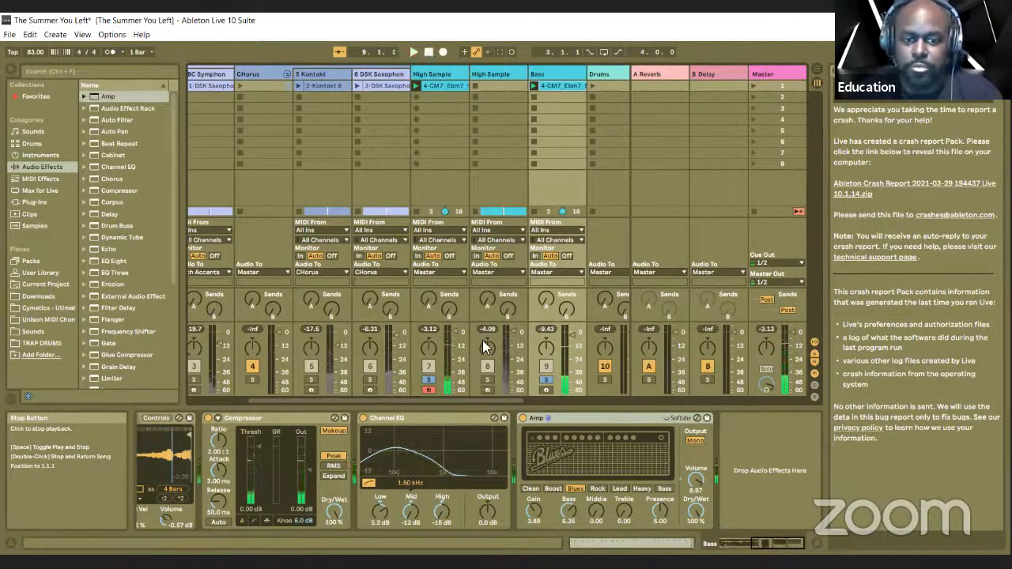
Solo only the original High Sample track for playback, and relaunch the Bass clip.
{"action": "left_click", "coordinate": [430, 377]}
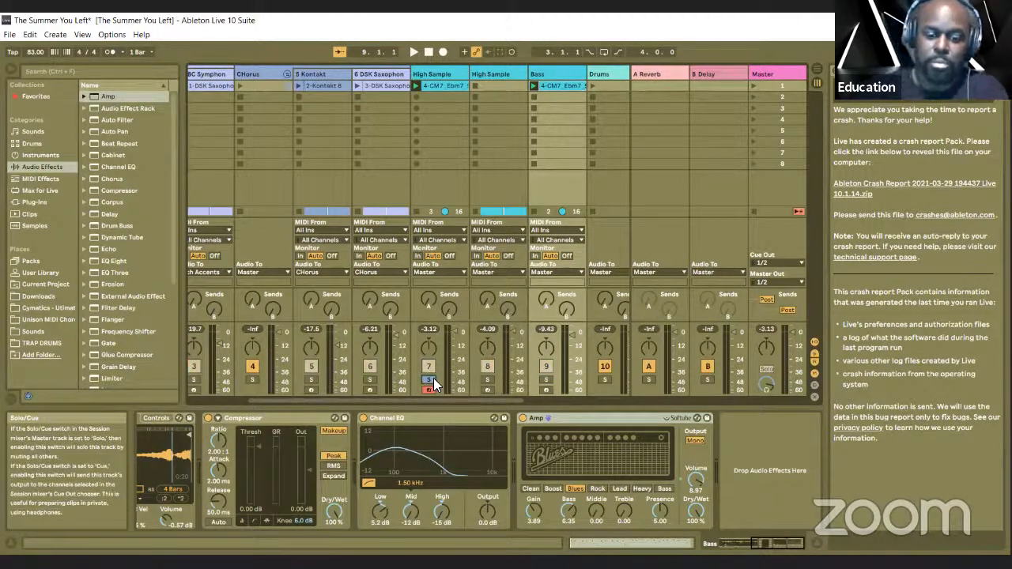
{"action": "key", "text": "space"}
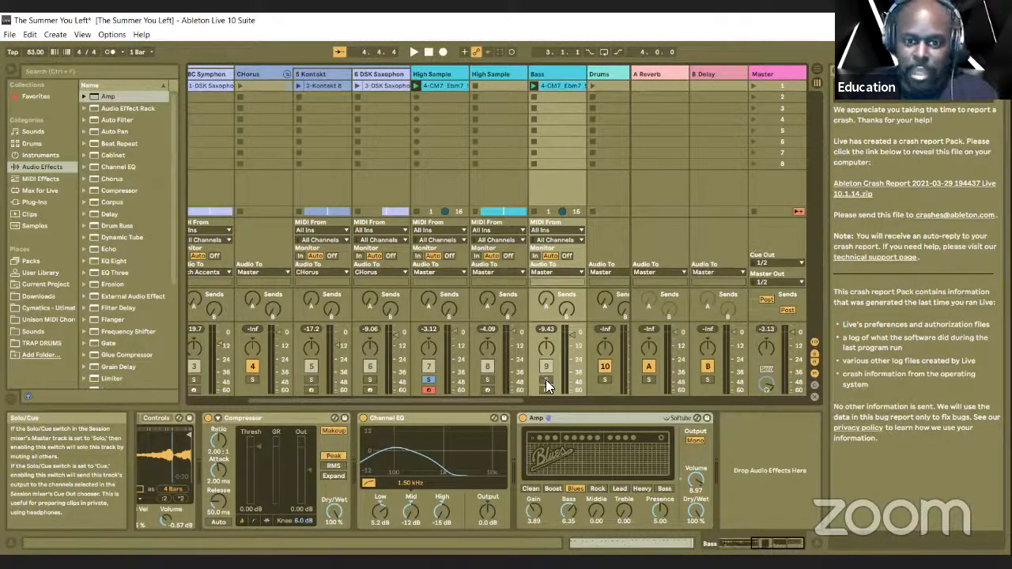
{"action": "left_click", "coordinate": [529, 84]}
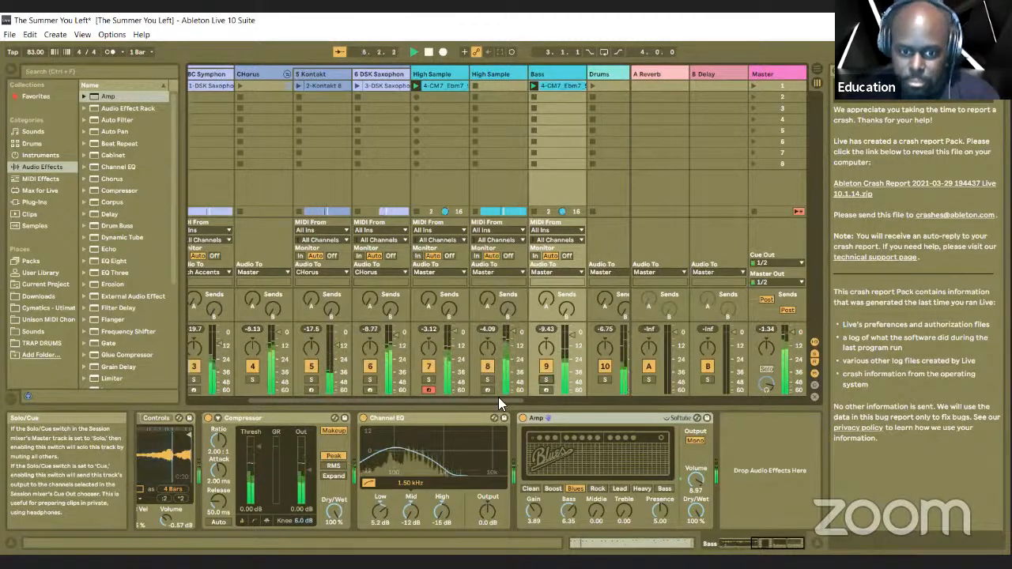
Mute the duplicate High Sample track during playback of the full mix, and stop playback.
{"action": "left_click_drag", "start_coordinate": [490, 399], "coordinate": [515, 400]}
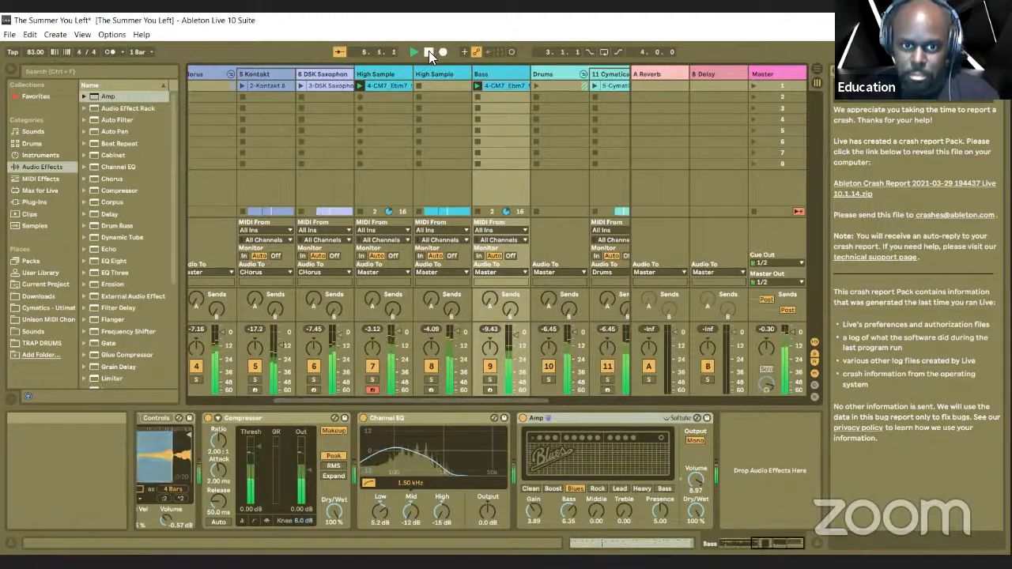
{"action": "left_click", "coordinate": [431, 367]}
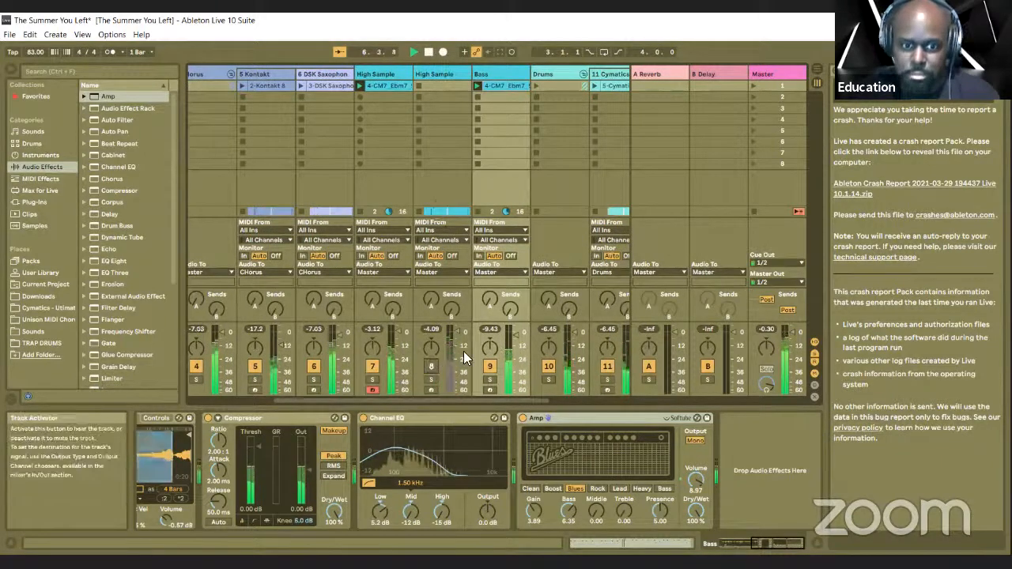
{"action": "left_click", "coordinate": [429, 53]}
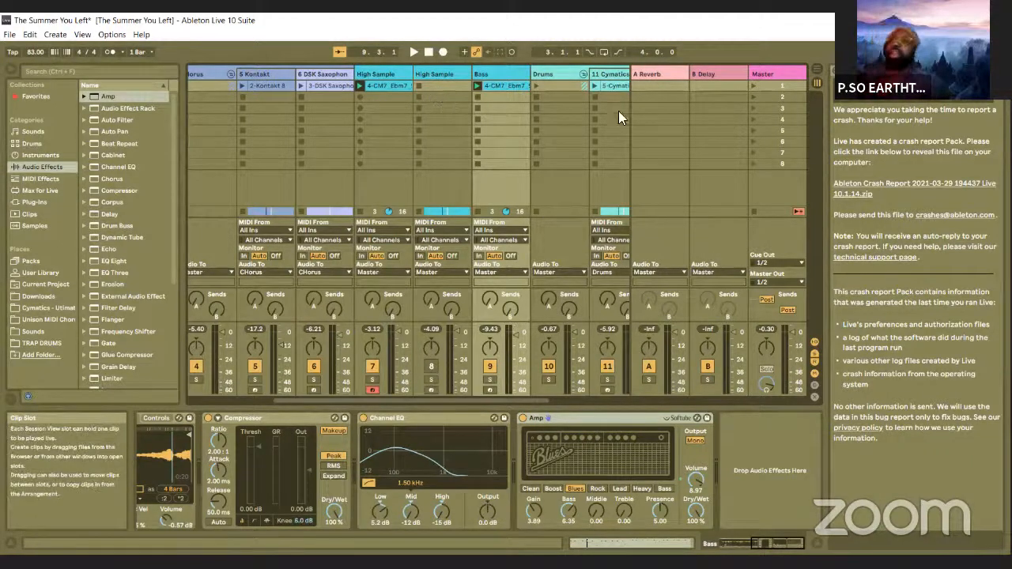
Restore arrangement playback for all tracks in Arrangement View, and return to Session View.
{"action": "left_click", "coordinate": [815, 69]}
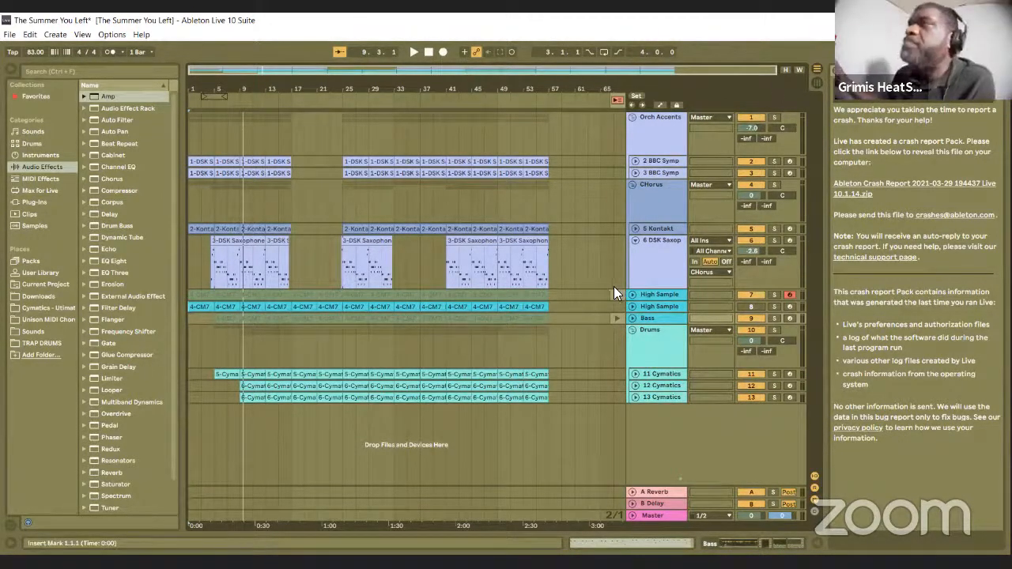
{"action": "left_click", "coordinate": [615, 101]}
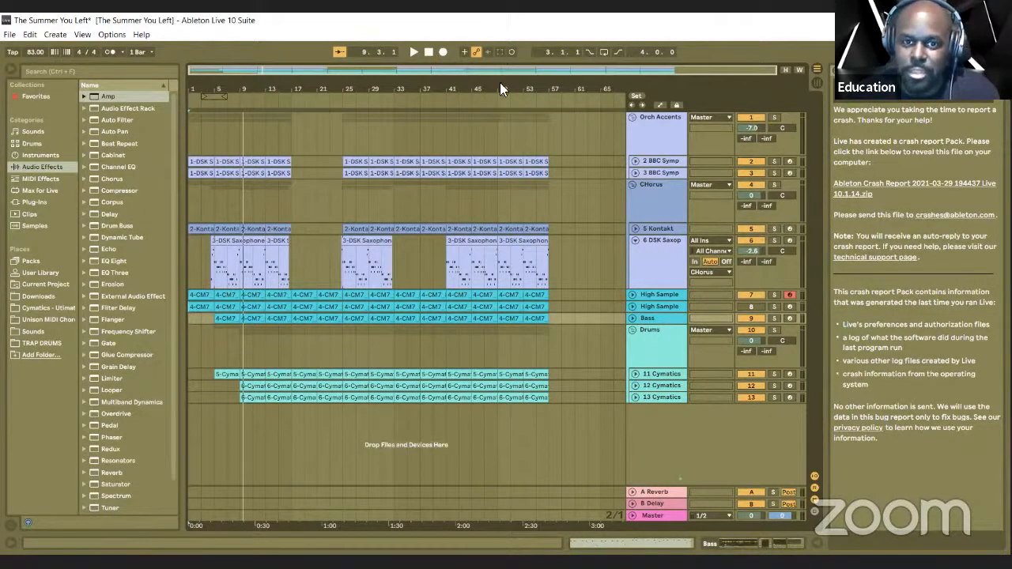
{"action": "key", "text": "Tab"}
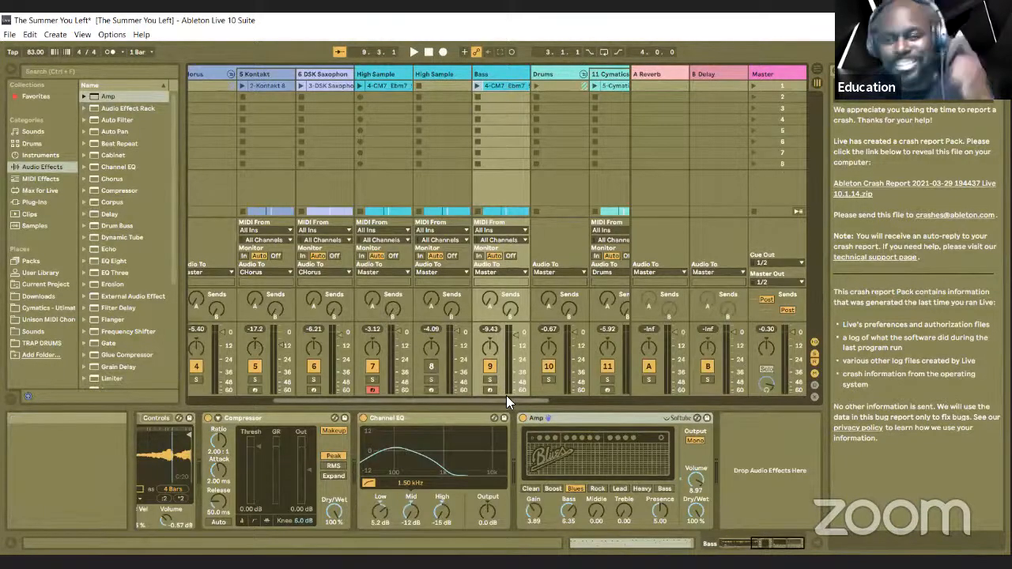
Arm the first Cymatics Neck Snap drum track (11) and switch its drum loop sampler to Slice mode.
{"action": "left_click_drag", "start_coordinate": [507, 399], "coordinate": [553, 400]}
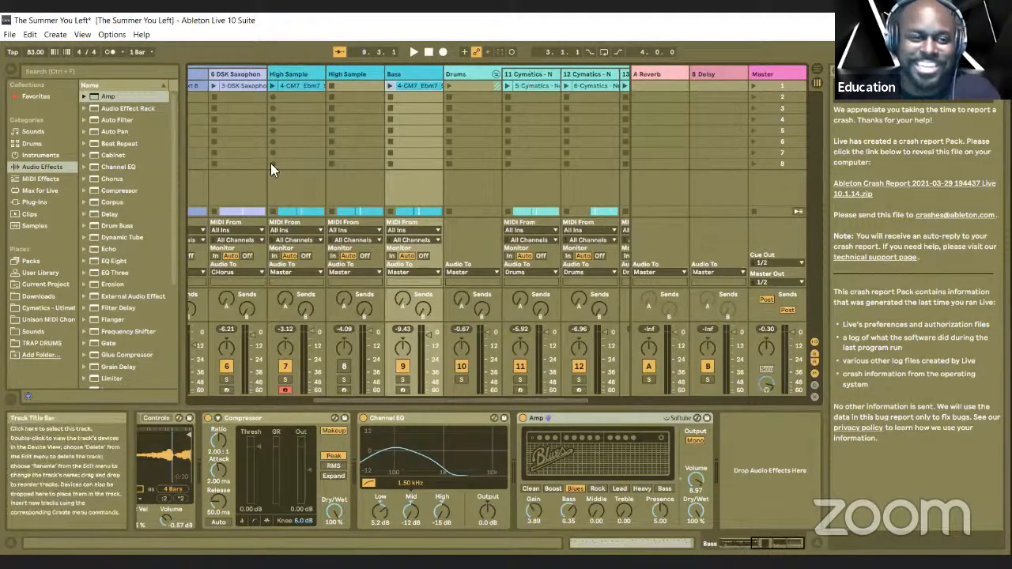
{"action": "left_click", "coordinate": [511, 100]}
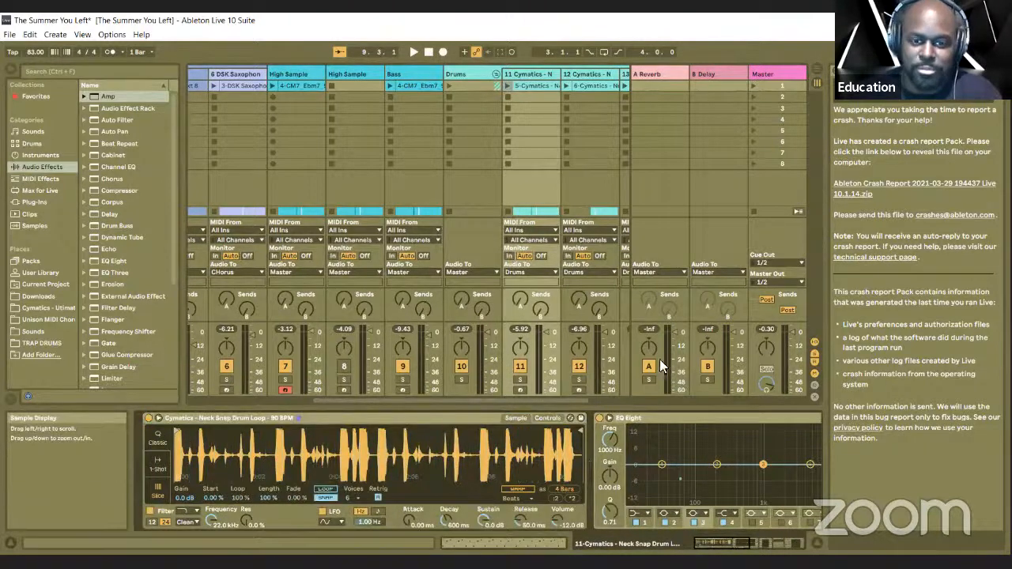
{"action": "left_click", "coordinate": [520, 389]}
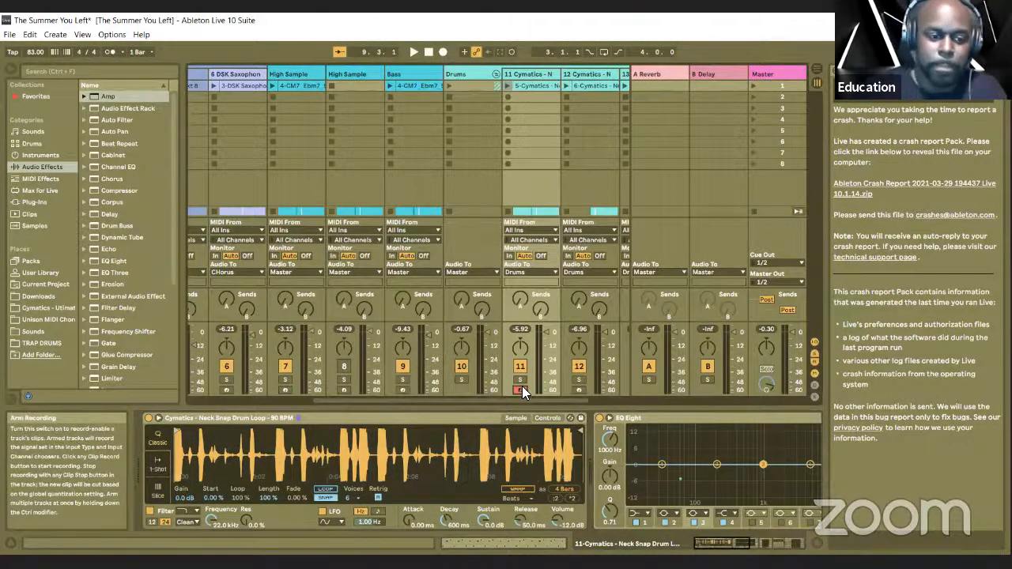
{"action": "key", "text": "a"}
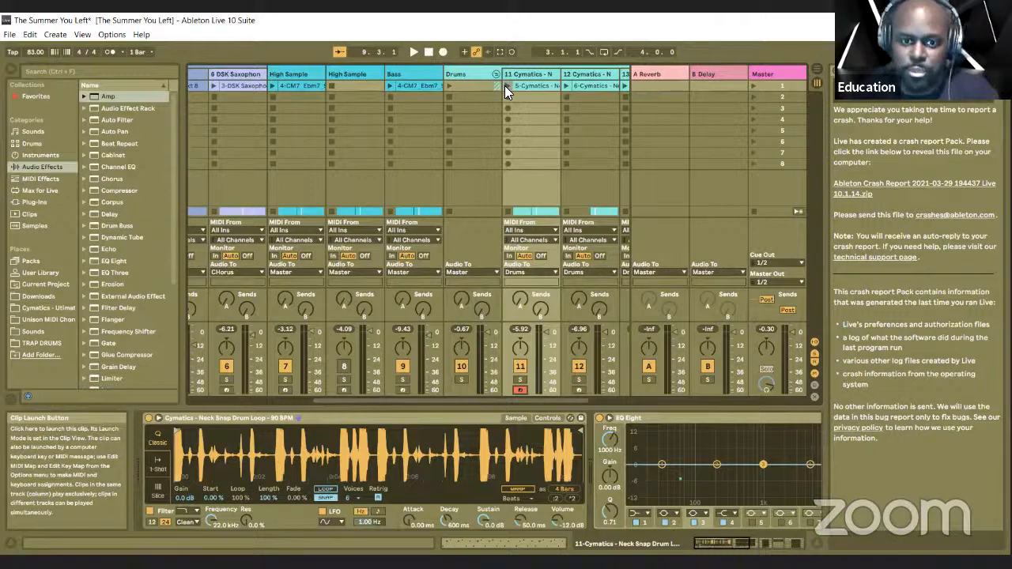
{"action": "left_click", "coordinate": [158, 490]}
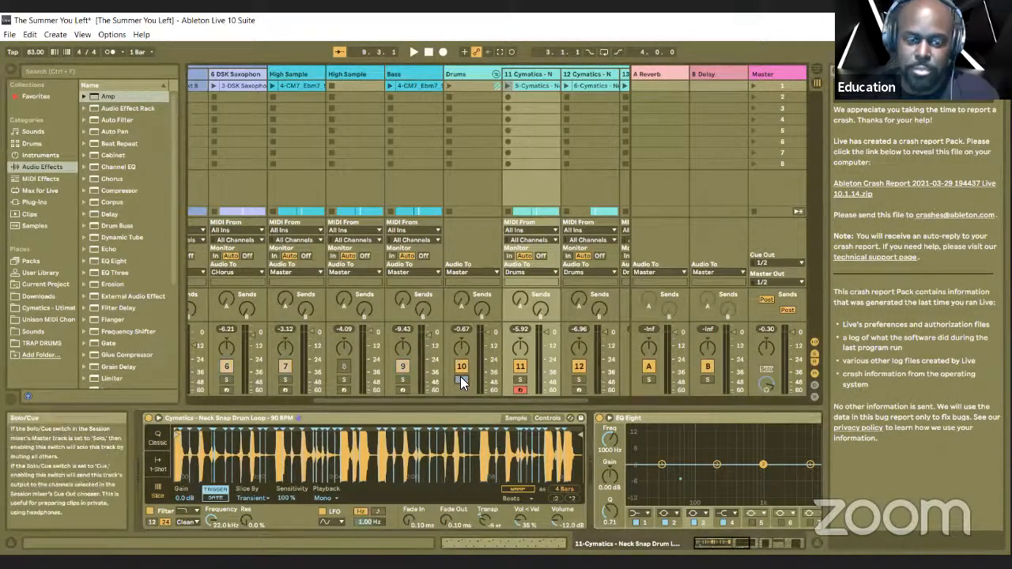
Solo the Drums group and launch the clips on the three Cymatics drum tracks together from the start.
{"action": "key", "text": "space"}
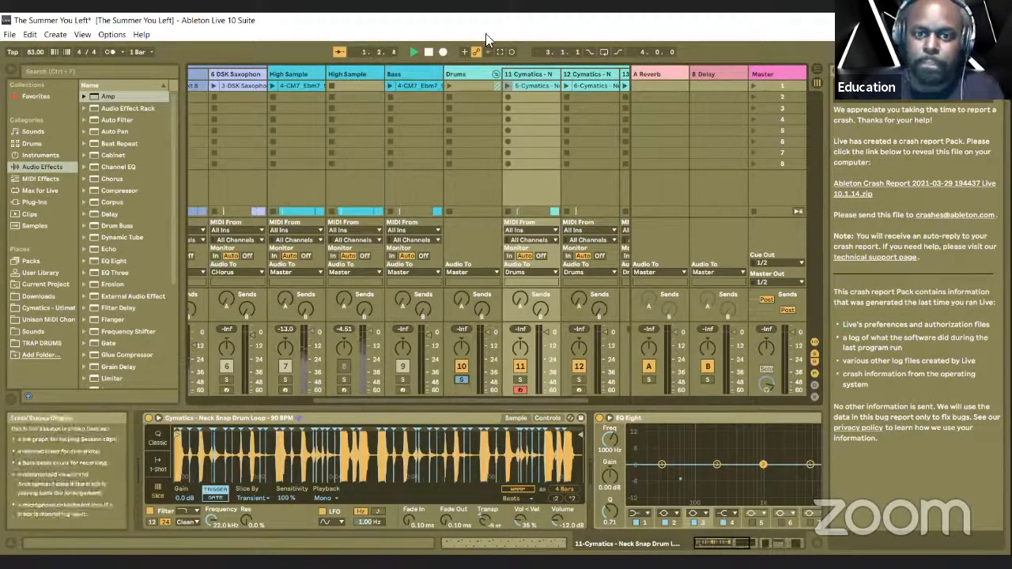
{"action": "key", "text": "space"}
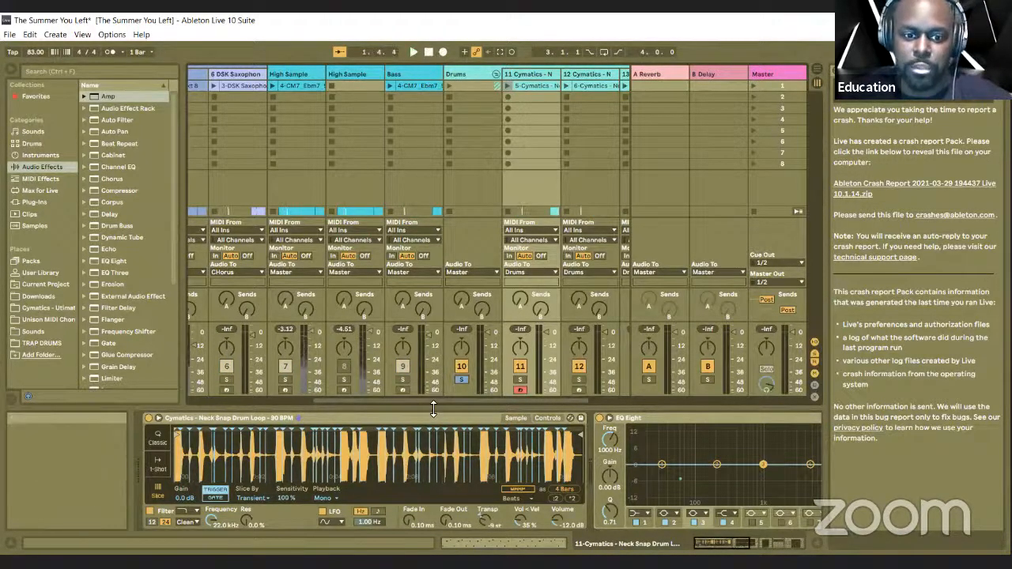
{"action": "left_click_drag", "start_coordinate": [439, 402], "coordinate": [468, 400]}
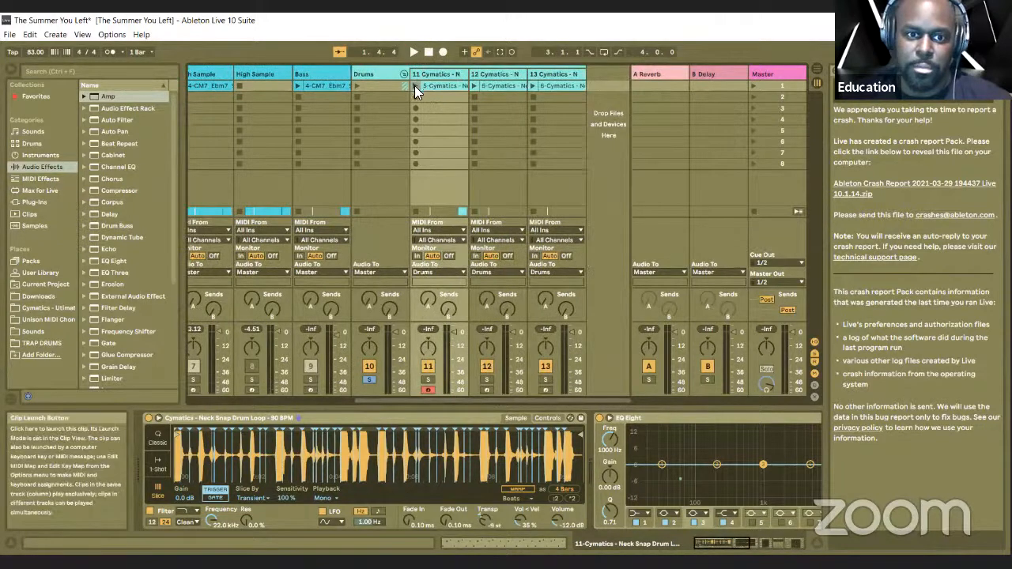
{"action": "left_click", "coordinate": [414, 85]}
{"action": "left_click", "coordinate": [474, 85]}
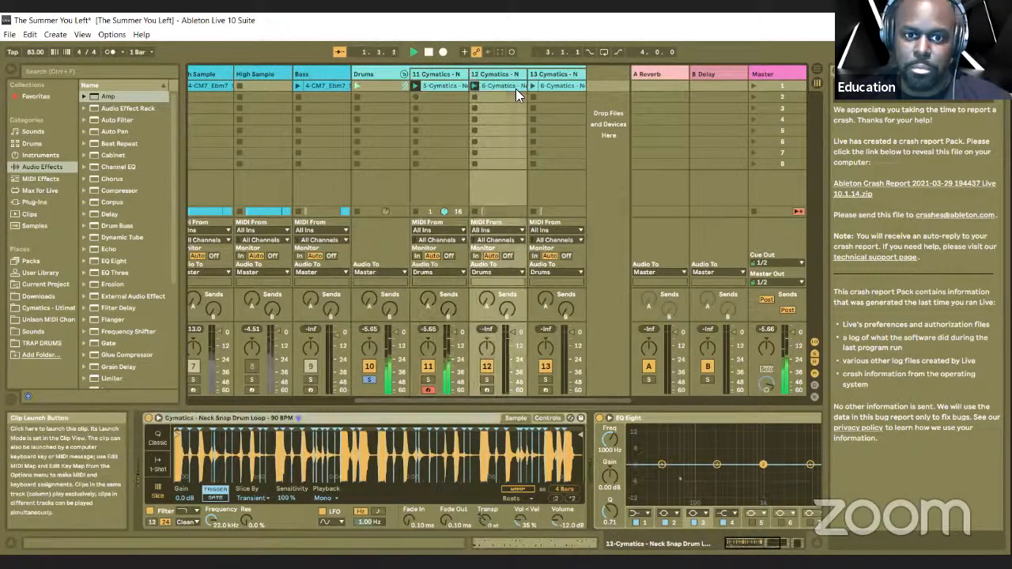
{"action": "left_click", "coordinate": [413, 52]}
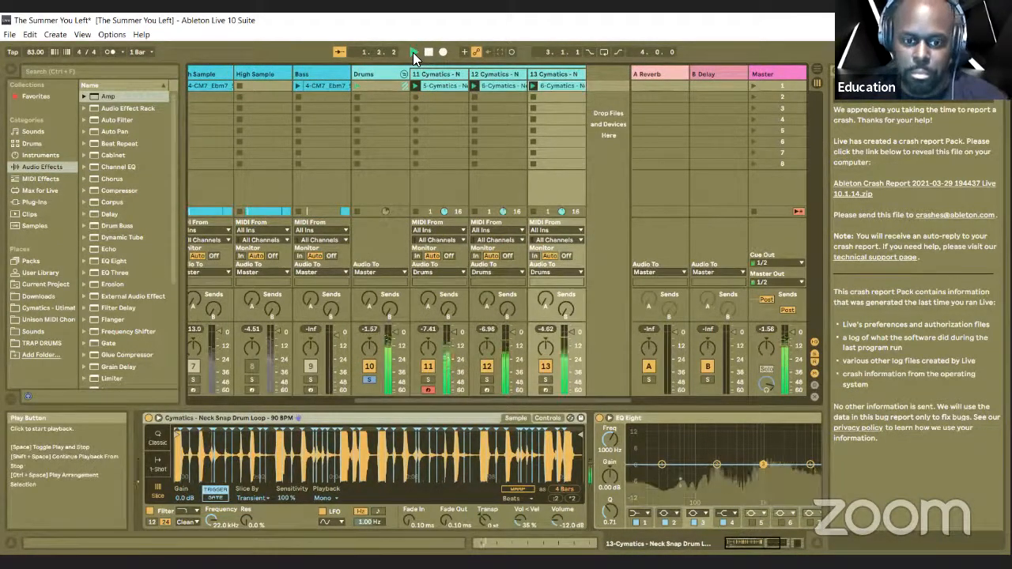
Solo drum tracks 11, 12 and 13 one at a time during playback, combine all three solos, and stop playback.
{"action": "left_click", "coordinate": [427, 379]}
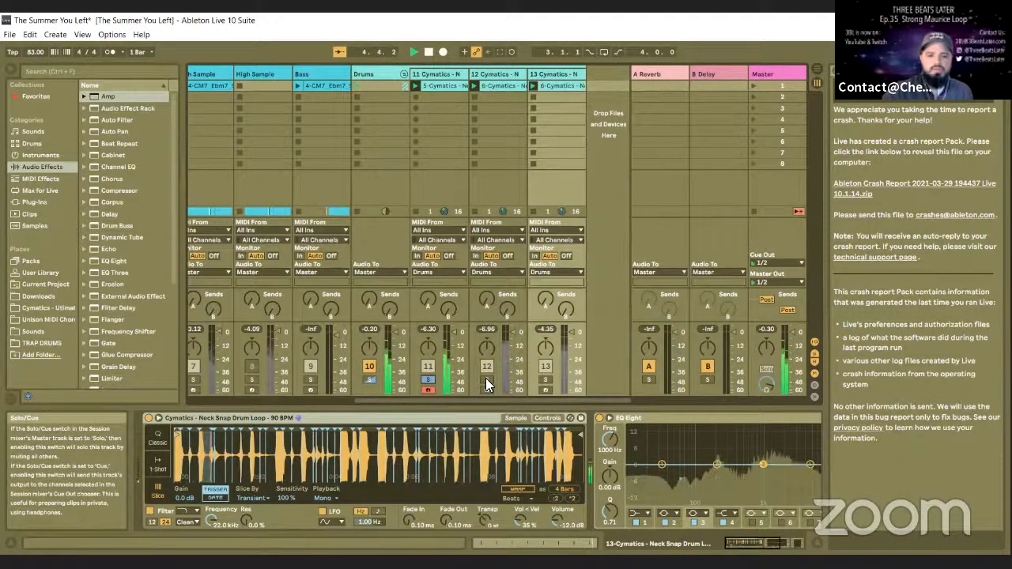
{"action": "left_click", "coordinate": [487, 380]}
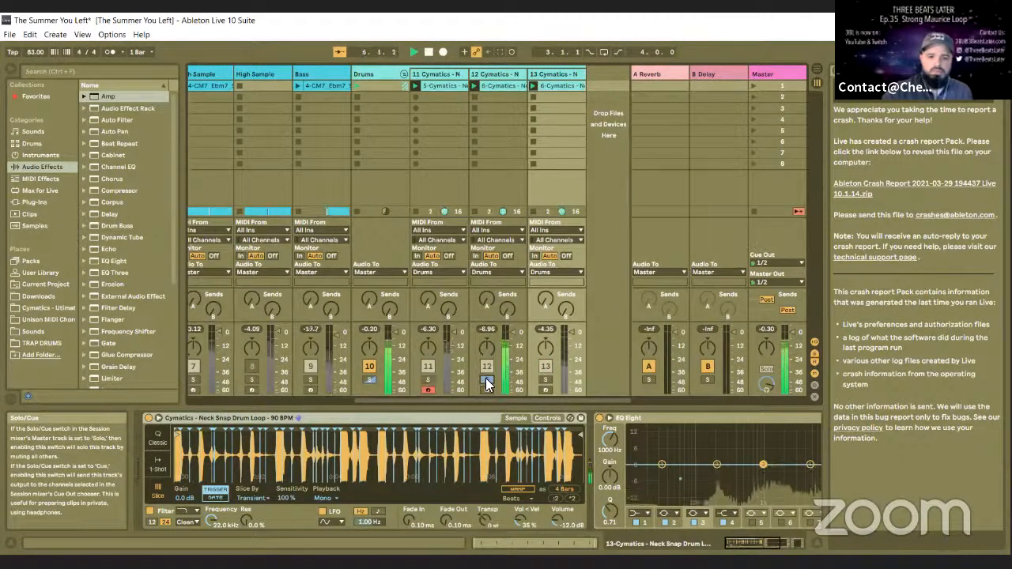
{"action": "left_click", "coordinate": [544, 379]}
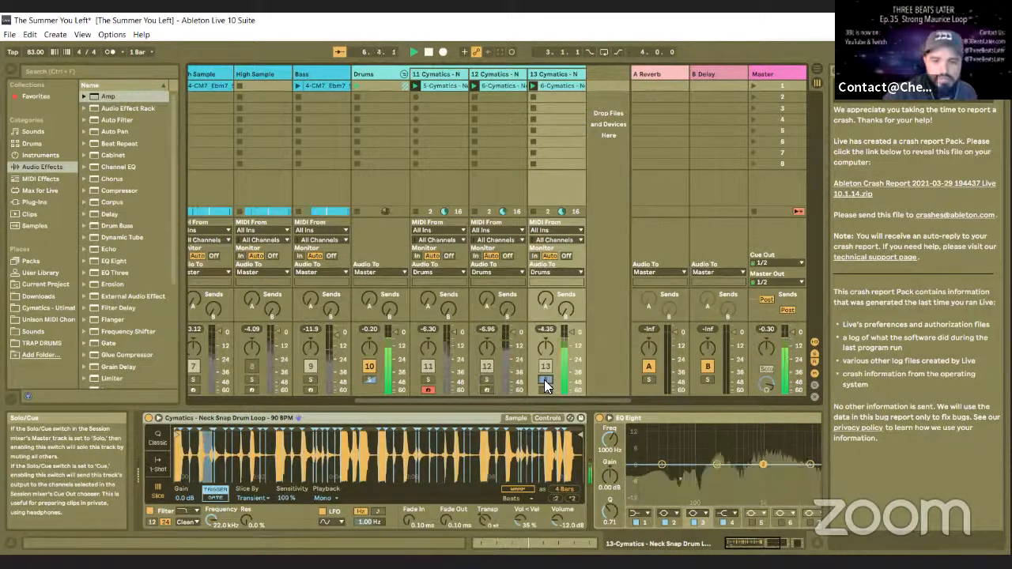
{"action": "left_click", "coordinate": [428, 379], "text": "ctrl"}
{"action": "left_click", "coordinate": [485, 379], "text": "ctrl"}
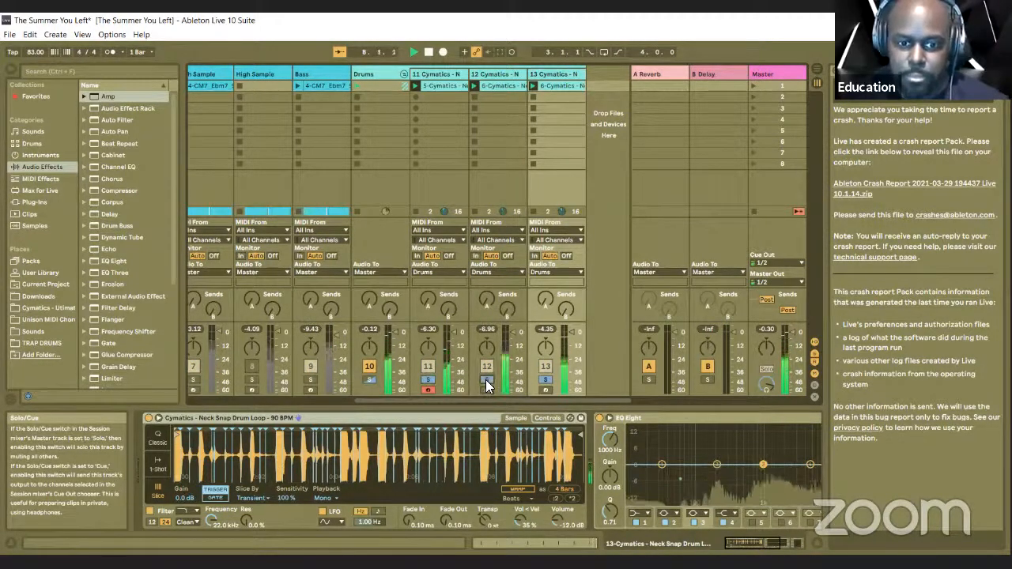
{"action": "left_click", "coordinate": [427, 51]}
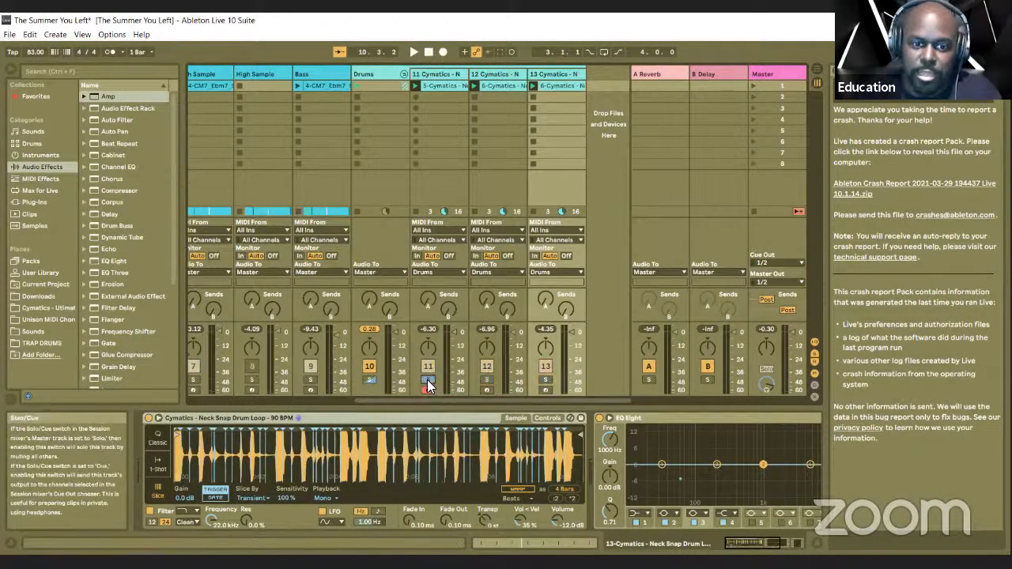
Replay the track 11 drum clip soloed from the start, add tracks 12 and 13 to the solo, and stop playback.
{"action": "left_click", "coordinate": [414, 86]}
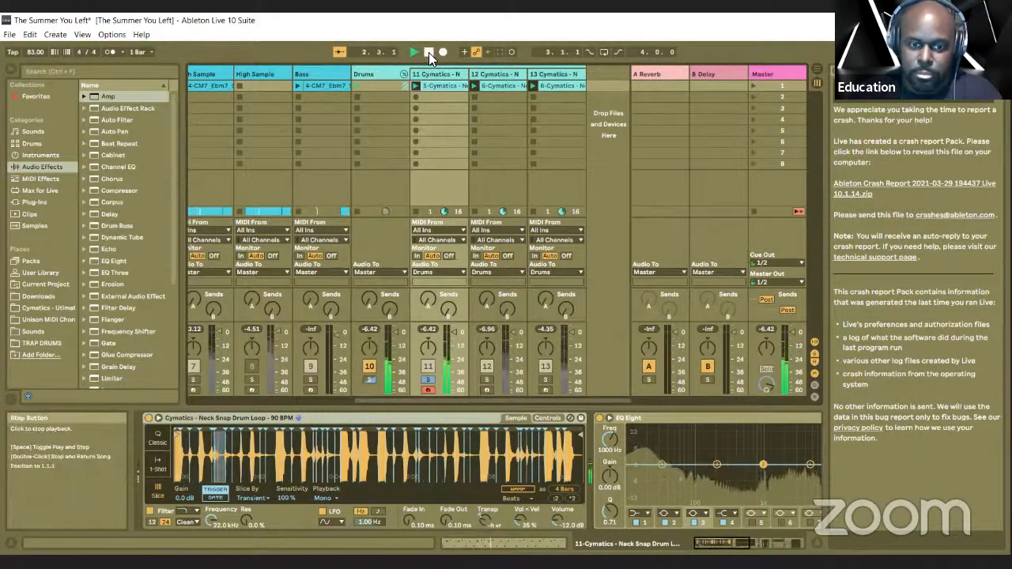
{"action": "double_click", "coordinate": [429, 52]}
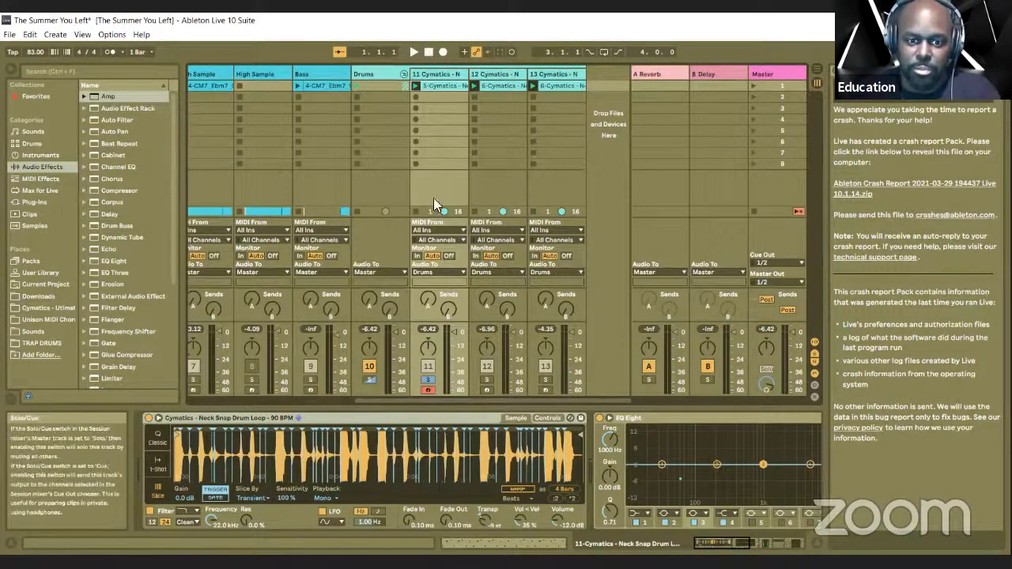
{"action": "left_click", "coordinate": [416, 82]}
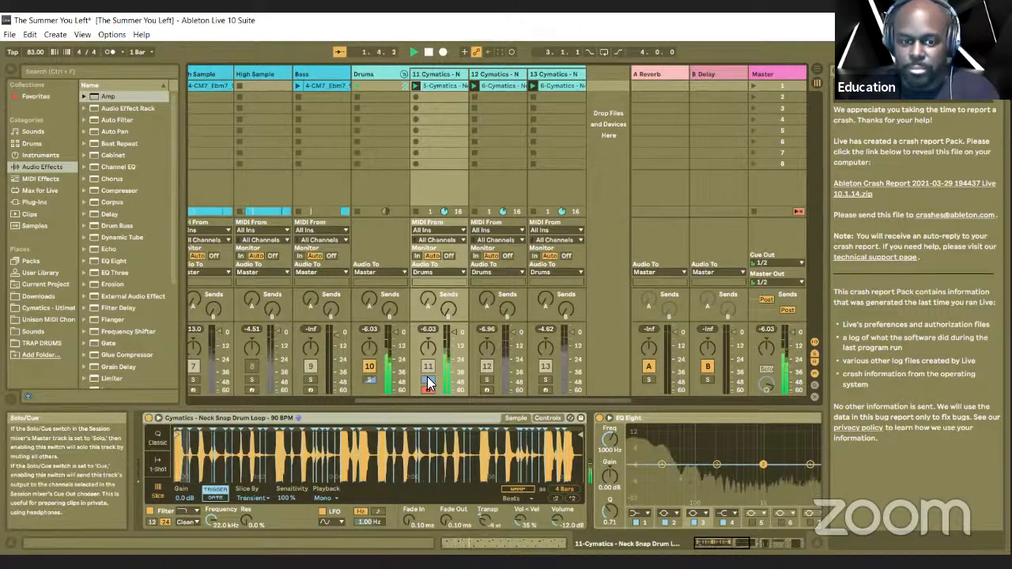
{"action": "left_click", "coordinate": [485, 379]}
{"action": "left_click", "coordinate": [544, 380], "text": "ctrl"}
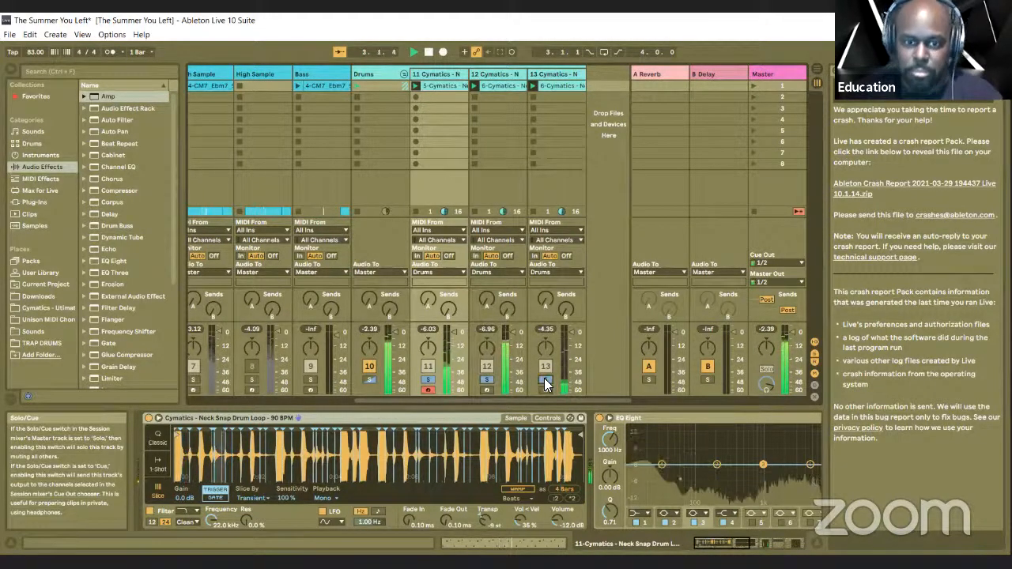
{"action": "left_click", "coordinate": [428, 52]}
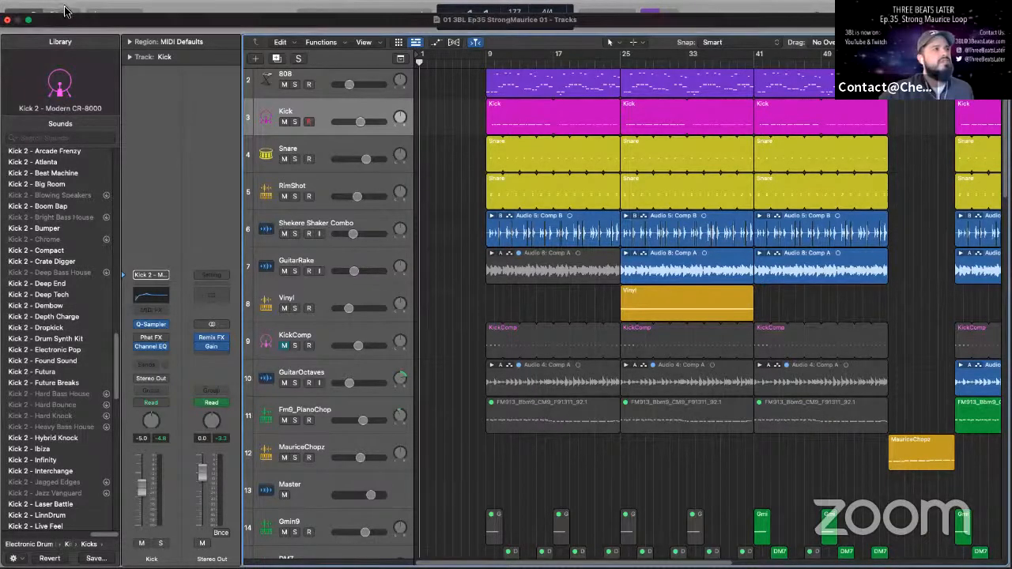
{"action": "left_click", "coordinate": [65, 10]}
{"action": "mouse_move", "coordinate": [50, 39]}
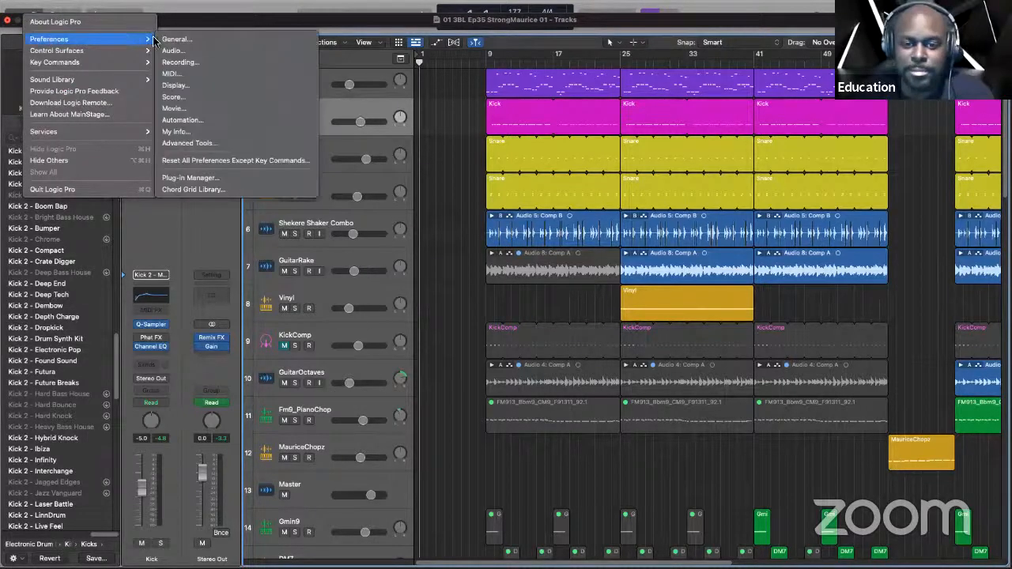
{"action": "key", "text": "Escape"}
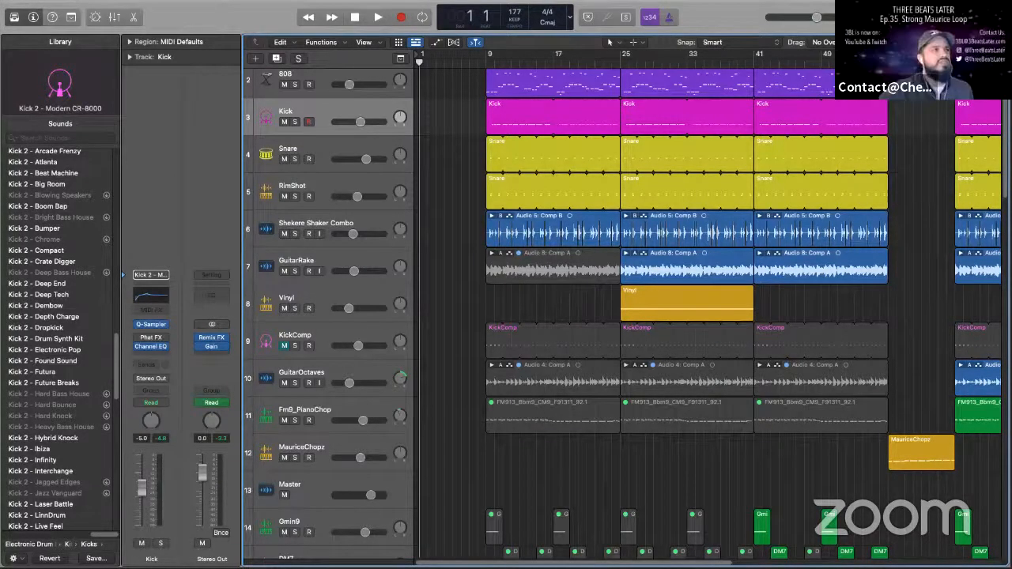
Open the Audio preferences in Logic Pro.
{"action": "mouse_move", "coordinate": [200, 14]}
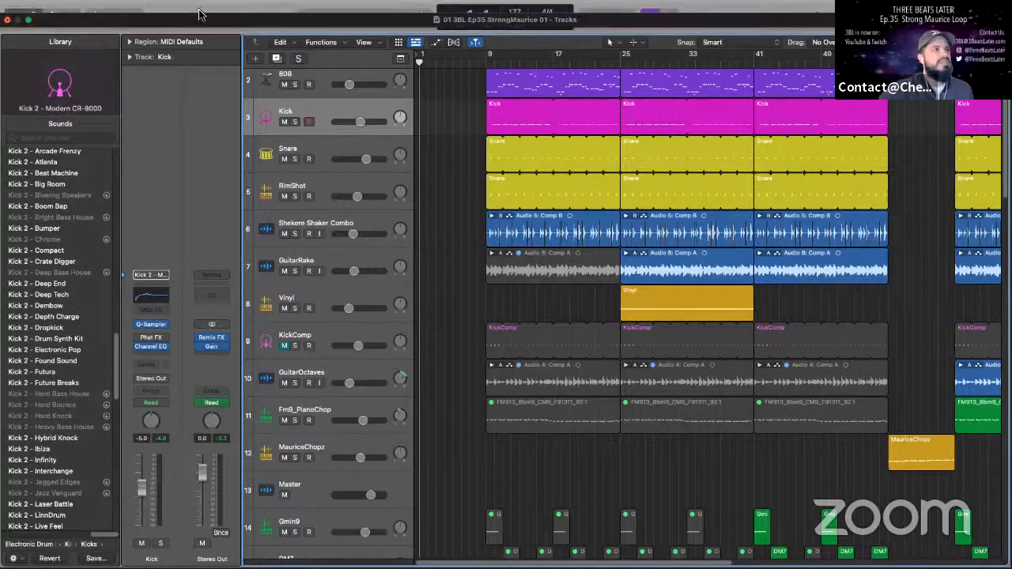
{"action": "left_click", "coordinate": [49, 11]}
{"action": "mouse_move", "coordinate": [119, 38]}
{"action": "left_click", "coordinate": [183, 52]}
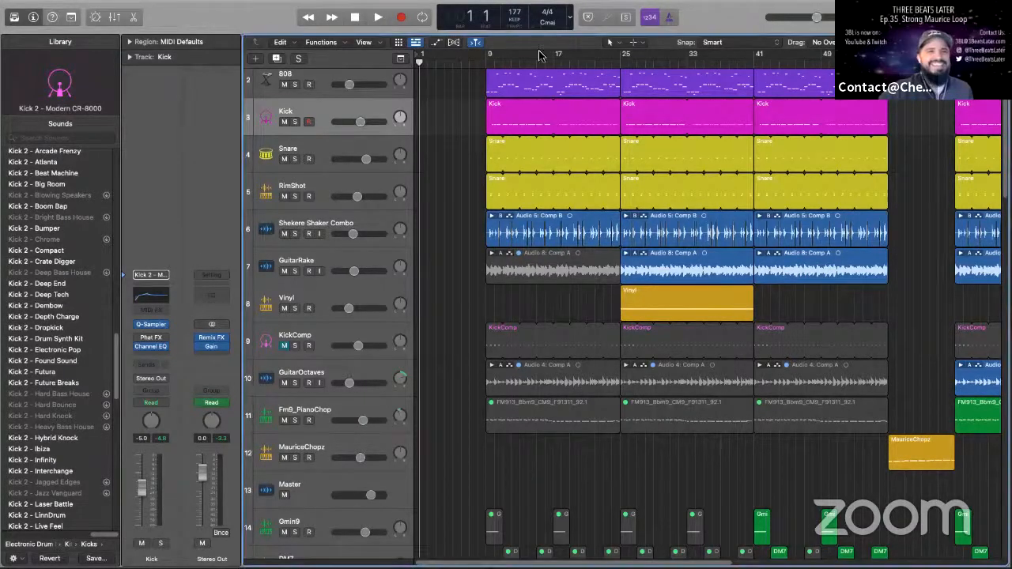
Play the StrongMaurice arrangement from the beginning, and inspect the Gain plug-in on the Stereo Out channel.
{"action": "mouse_move", "coordinate": [353, 16]}
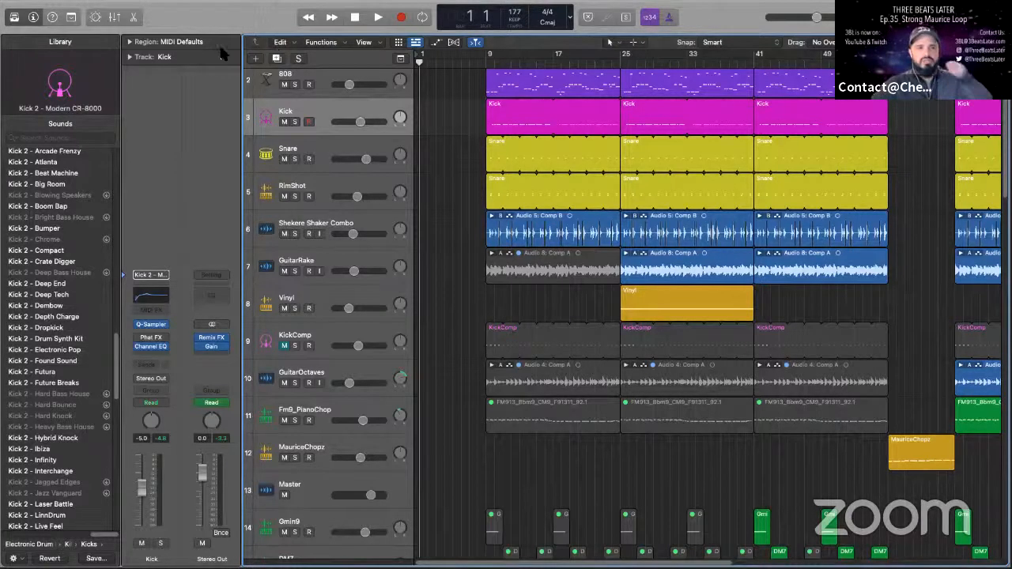
{"action": "scroll", "coordinate": [528, 233], "scroll_direction": "down", "scroll_amount": 3}
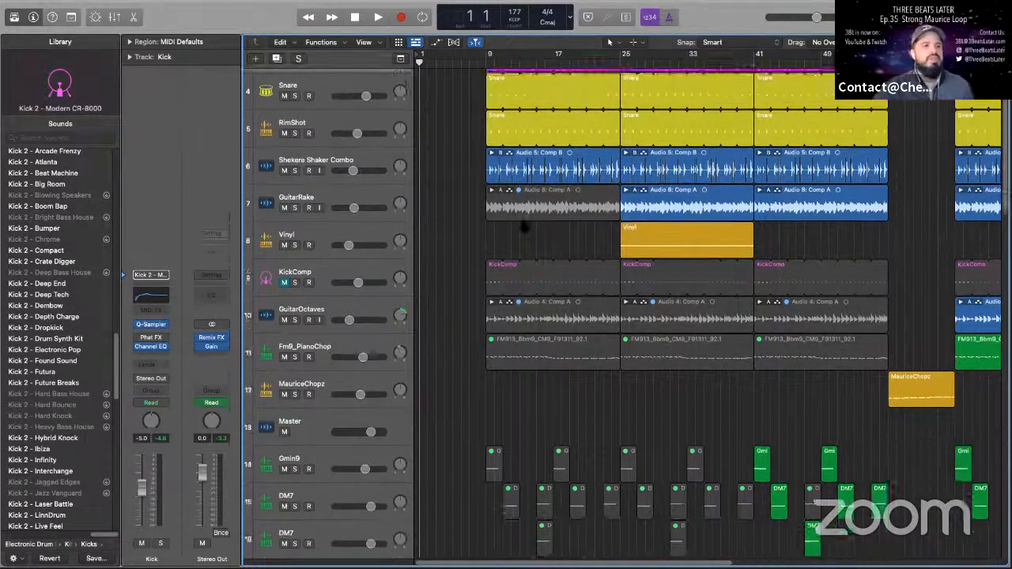
{"action": "scroll", "coordinate": [522, 271], "scroll_direction": "down", "scroll_amount": 8}
{"action": "scroll", "coordinate": [519, 253], "scroll_direction": "up", "scroll_amount": 10}
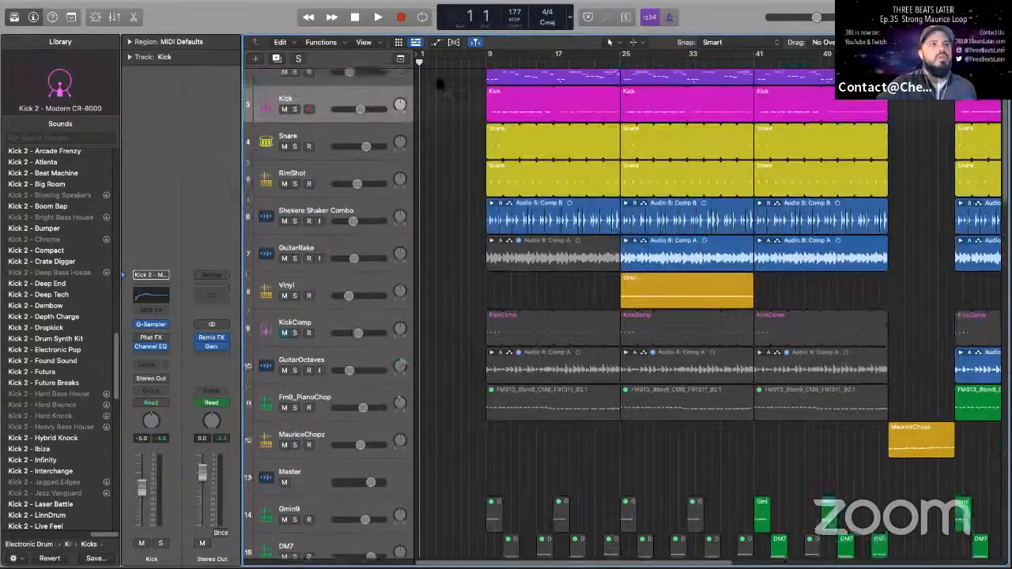
{"action": "scroll", "coordinate": [441, 84], "scroll_direction": "up", "scroll_amount": 2}
{"action": "left_click", "coordinate": [378, 16]}
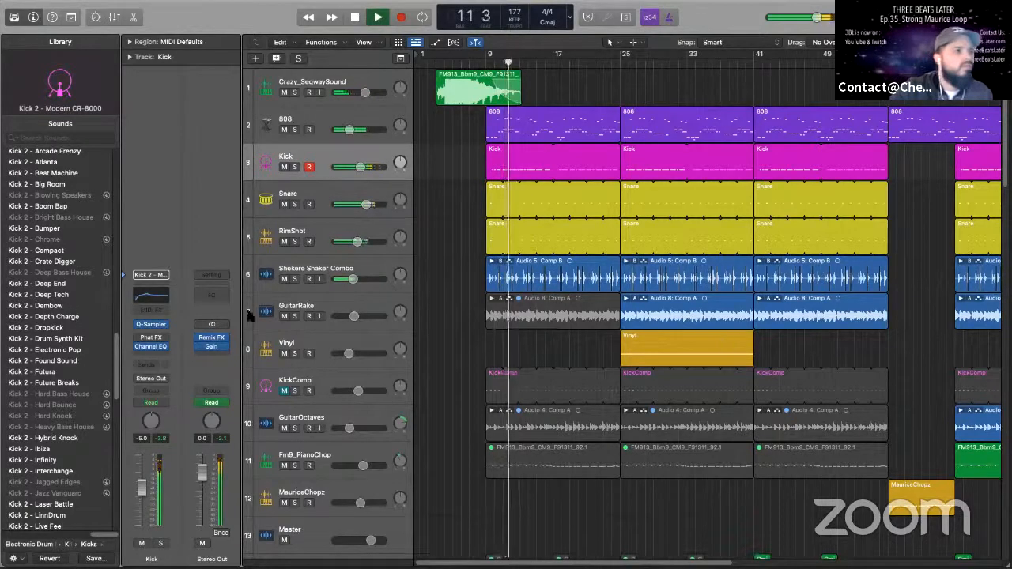
{"action": "left_click", "coordinate": [212, 351]}
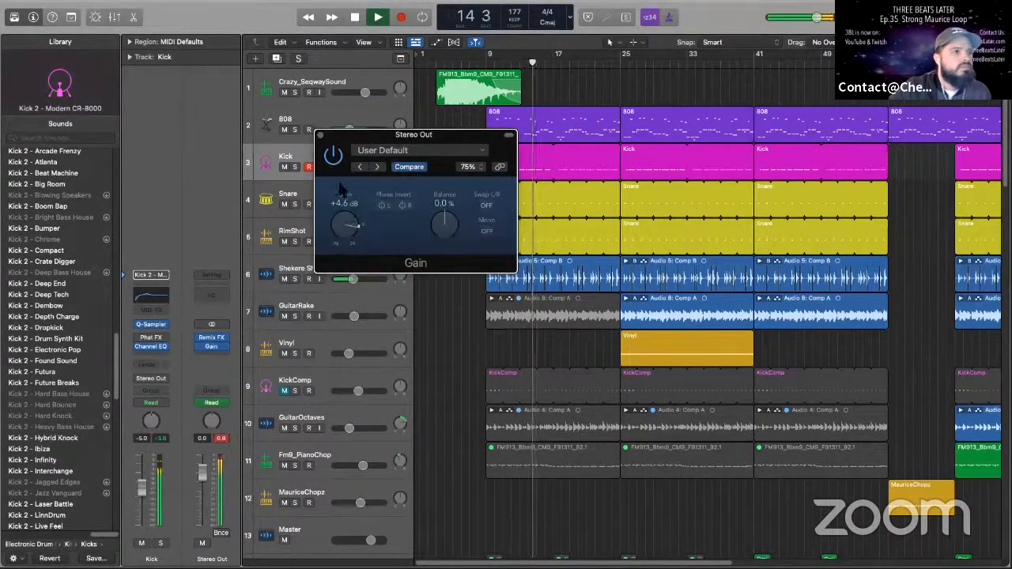
{"action": "left_click", "coordinate": [320, 136]}
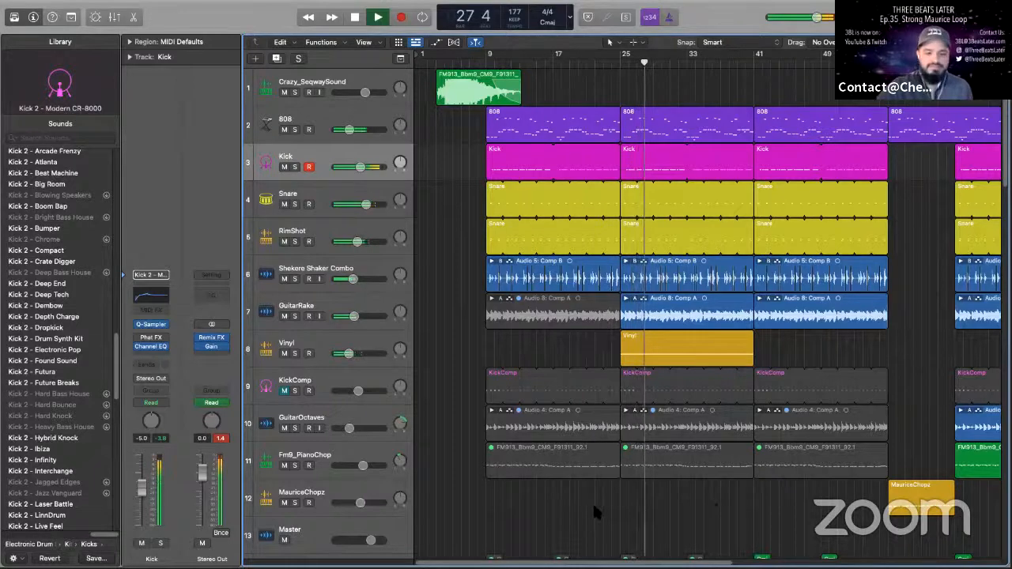
Follow the playing arrangement through its final sections and examine the chord tracks below MauriceChopz.
{"action": "scroll", "coordinate": [592, 502], "scroll_direction": "right", "scroll_amount": 5}
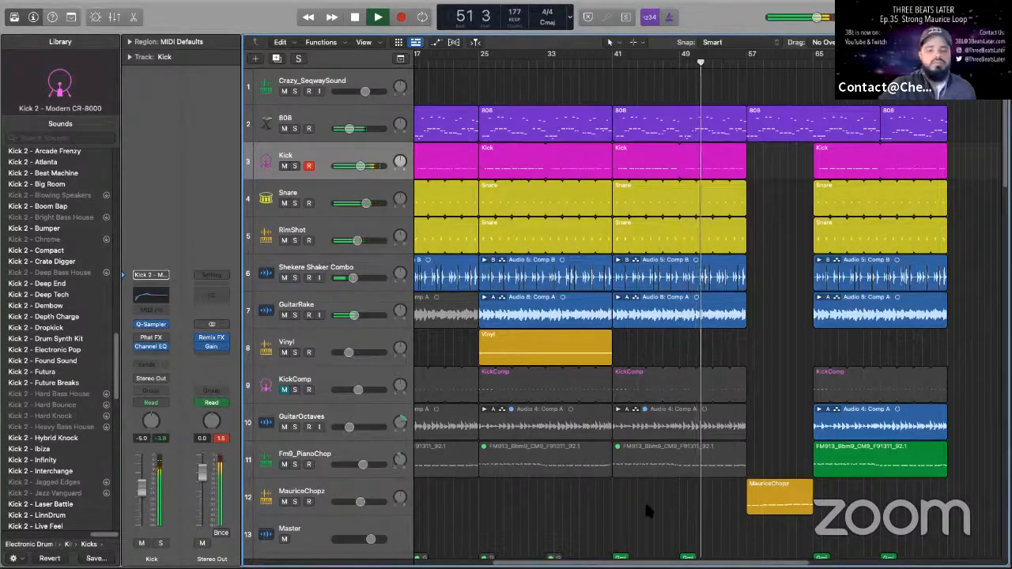
{"action": "scroll", "coordinate": [644, 500], "scroll_direction": "right", "scroll_amount": 5}
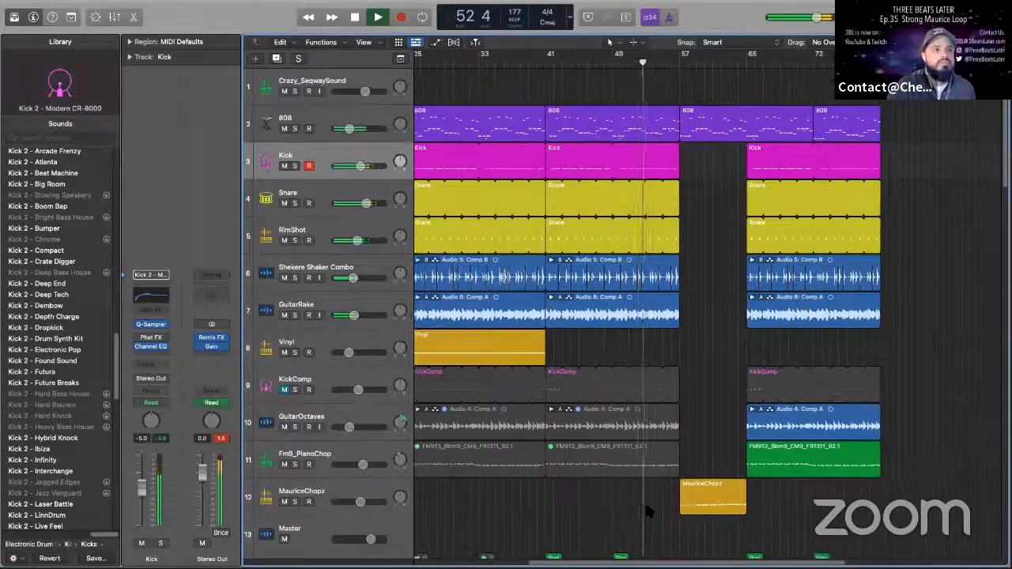
{"action": "scroll", "coordinate": [647, 510], "scroll_direction": "right", "scroll_amount": 5}
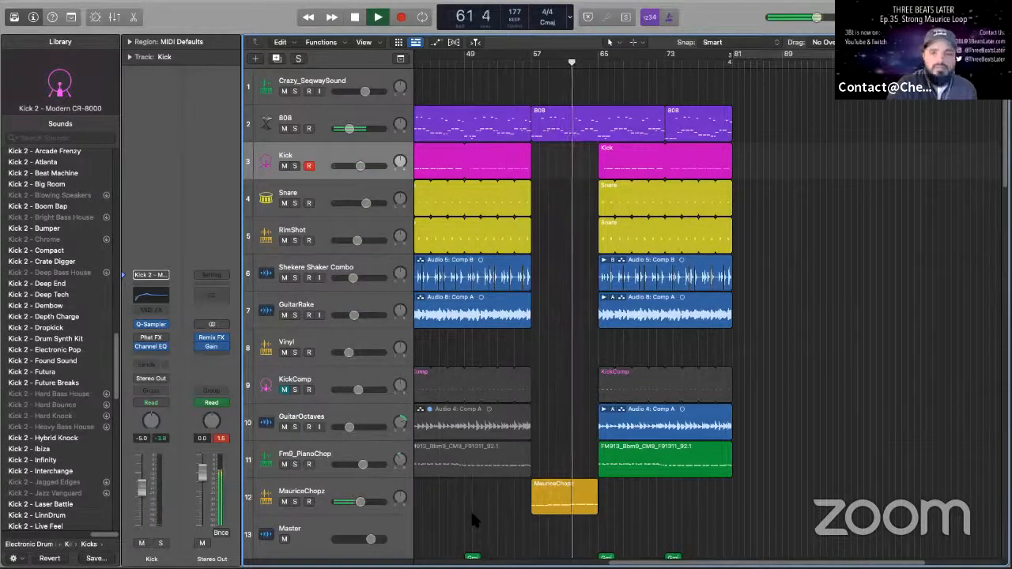
{"action": "scroll", "coordinate": [471, 509], "scroll_direction": "down", "scroll_amount": 5}
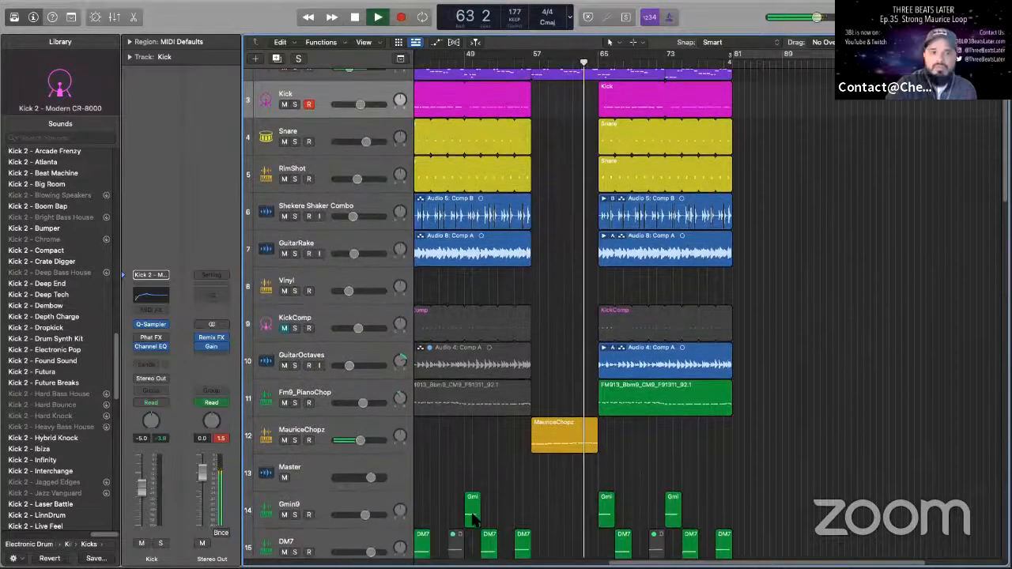
{"action": "scroll", "coordinate": [473, 520], "scroll_direction": "down", "scroll_amount": 6}
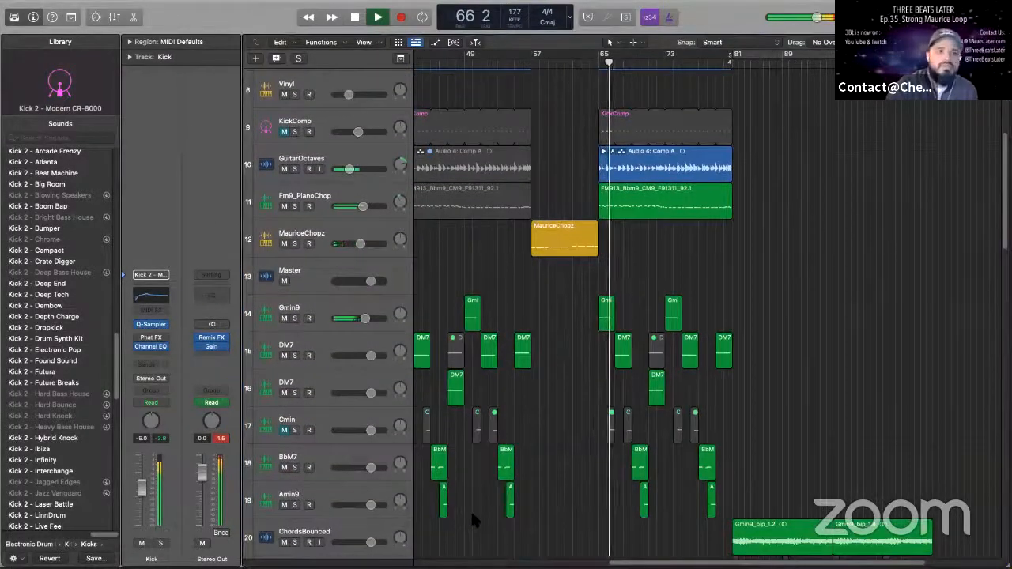
Follow the playing arrangement through the lower tracks, from the chord and reverse tracks down to CassetteSound.
{"action": "scroll", "coordinate": [470, 509], "scroll_direction": "down", "scroll_amount": 4}
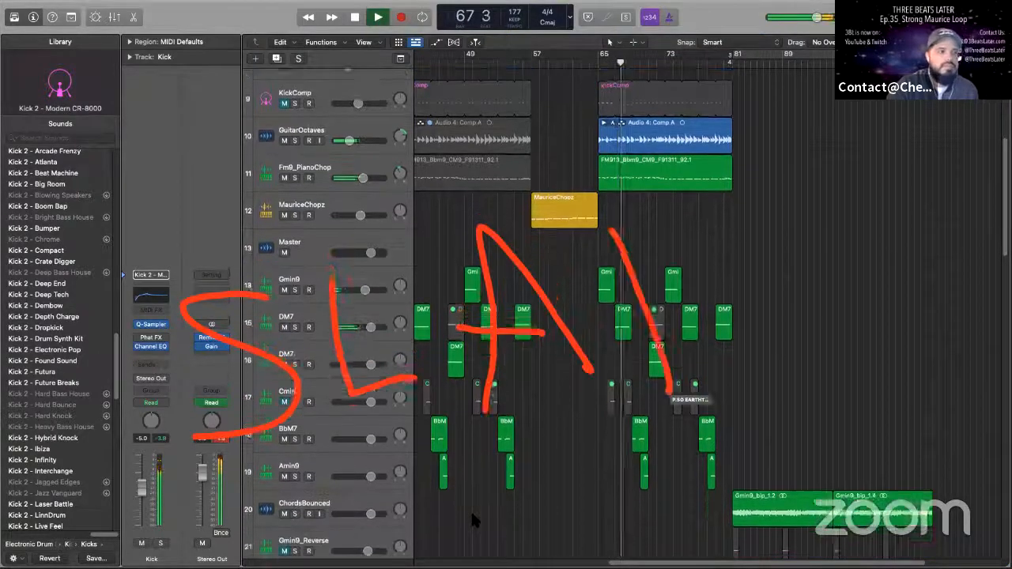
{"action": "scroll", "coordinate": [473, 520], "scroll_direction": "down", "scroll_amount": 5}
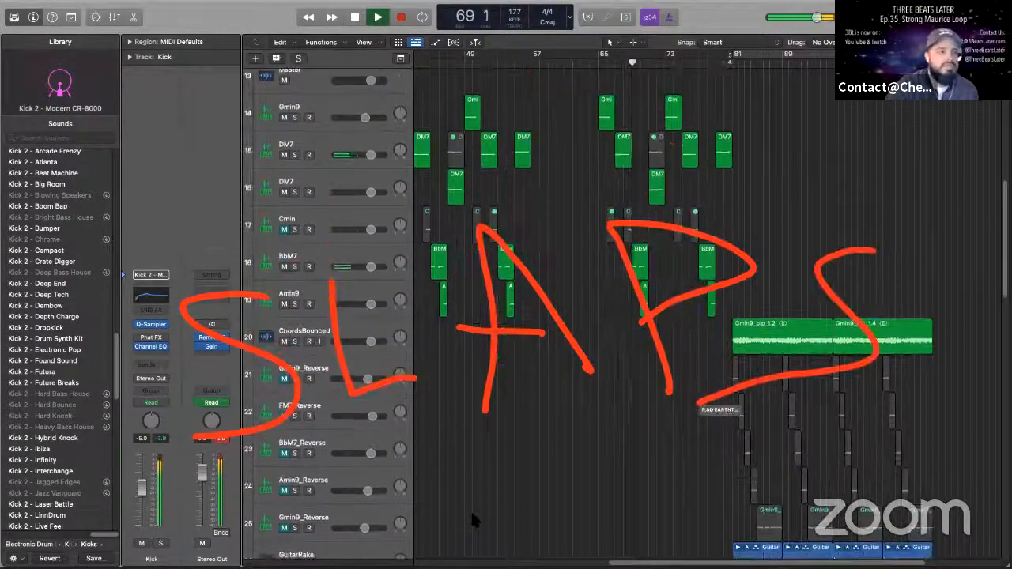
{"action": "scroll", "coordinate": [472, 520], "scroll_direction": "down", "scroll_amount": 3}
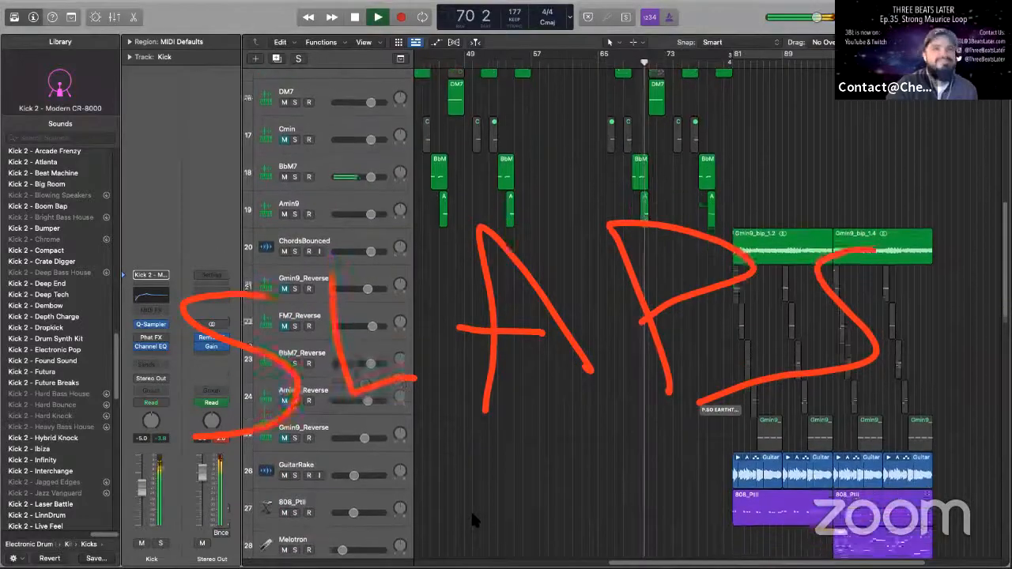
{"action": "scroll", "coordinate": [472, 519], "scroll_direction": "down", "scroll_amount": 5}
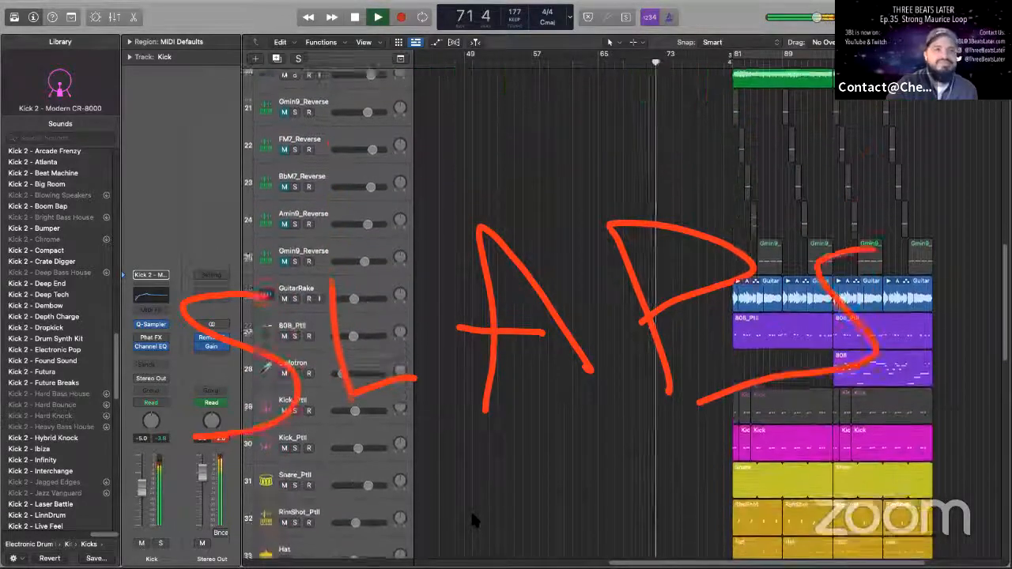
{"action": "scroll", "coordinate": [473, 519], "scroll_direction": "up", "scroll_amount": 1}
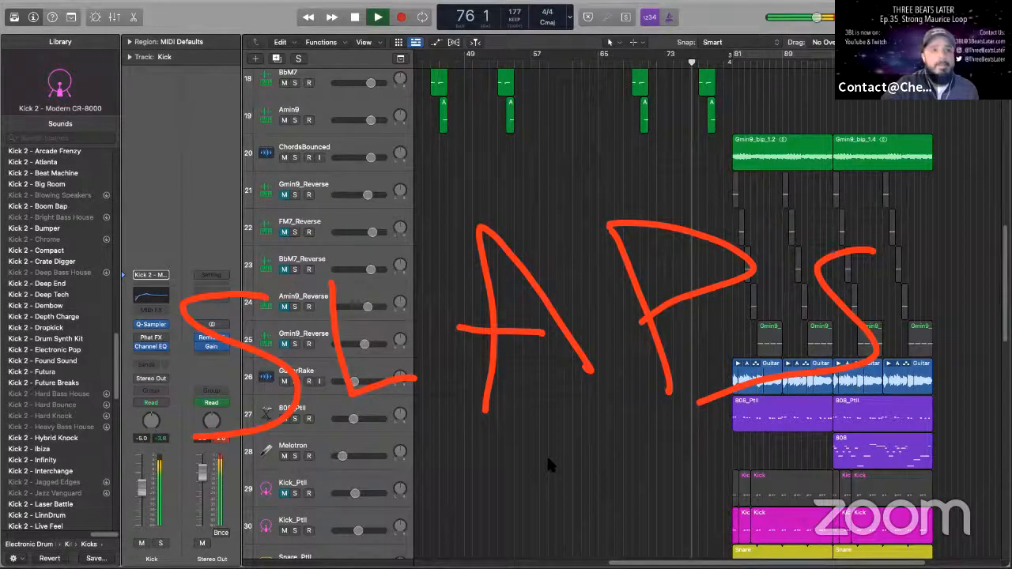
{"action": "scroll", "coordinate": [595, 464], "scroll_direction": "right", "scroll_amount": 5}
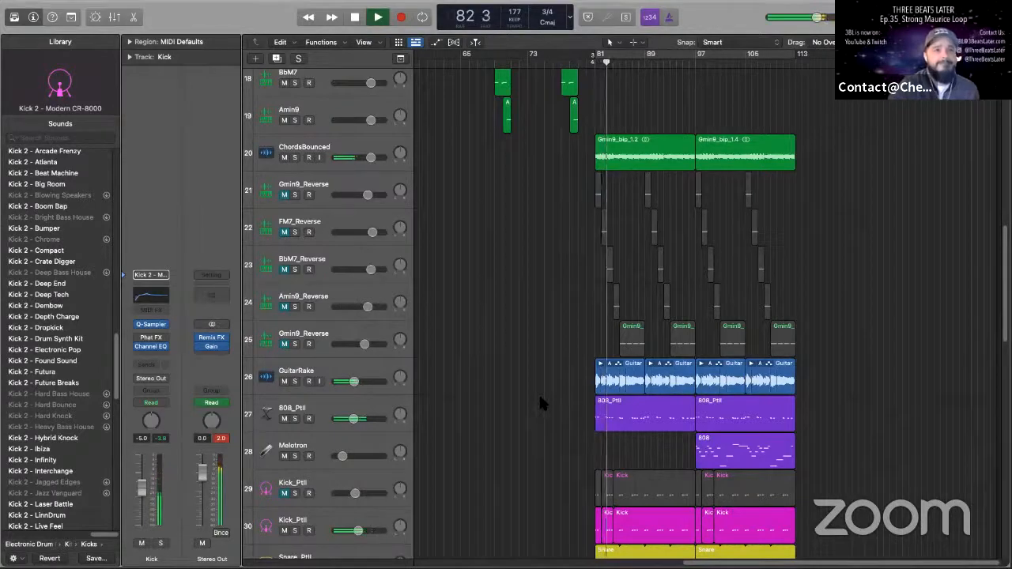
{"action": "scroll", "coordinate": [541, 403], "scroll_direction": "down", "scroll_amount": 5}
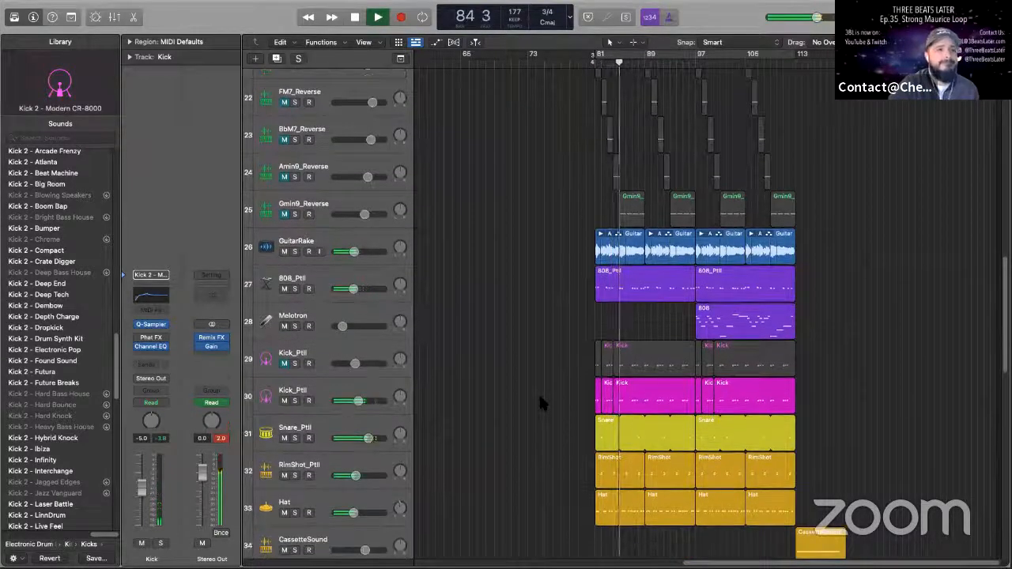
{"action": "scroll", "coordinate": [541, 403], "scroll_direction": "down", "scroll_amount": 3}
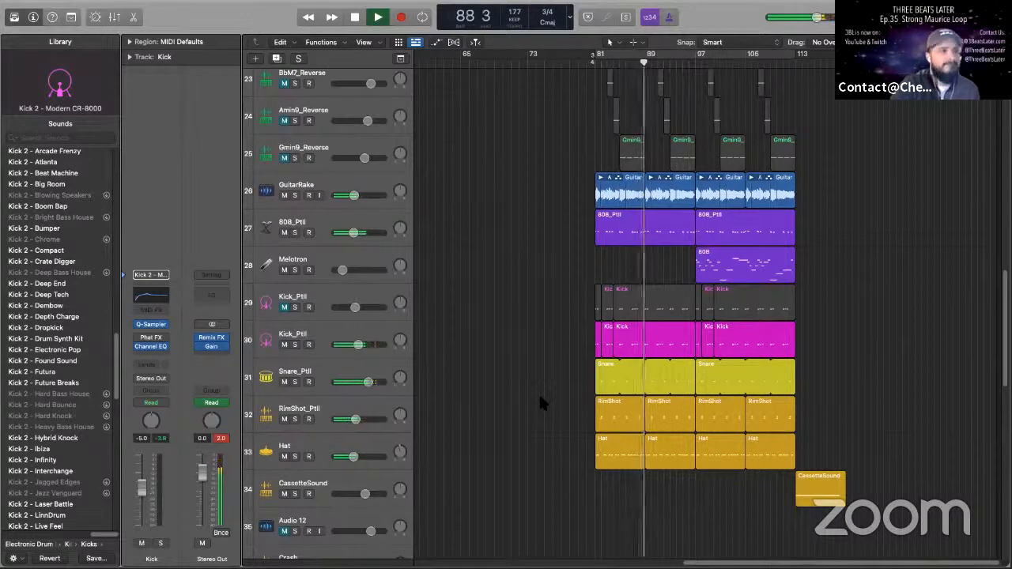
Lower the Melotron track's volume to -30.0 dB, adjust its Bus 15 send level, and stop playback.
{"action": "left_click", "coordinate": [355, 263]}
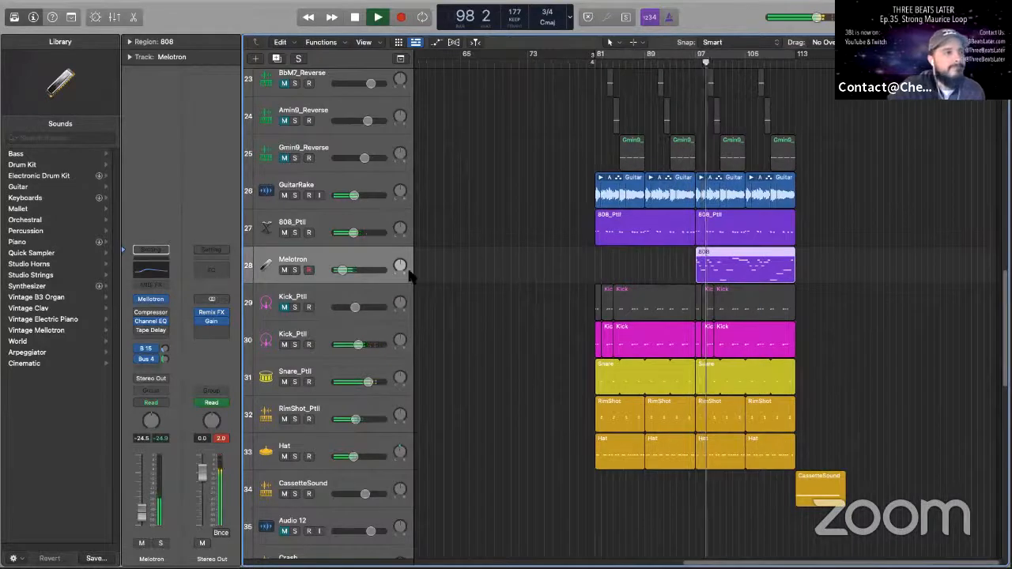
{"action": "left_click_drag", "start_coordinate": [343, 270], "coordinate": [338, 271]}
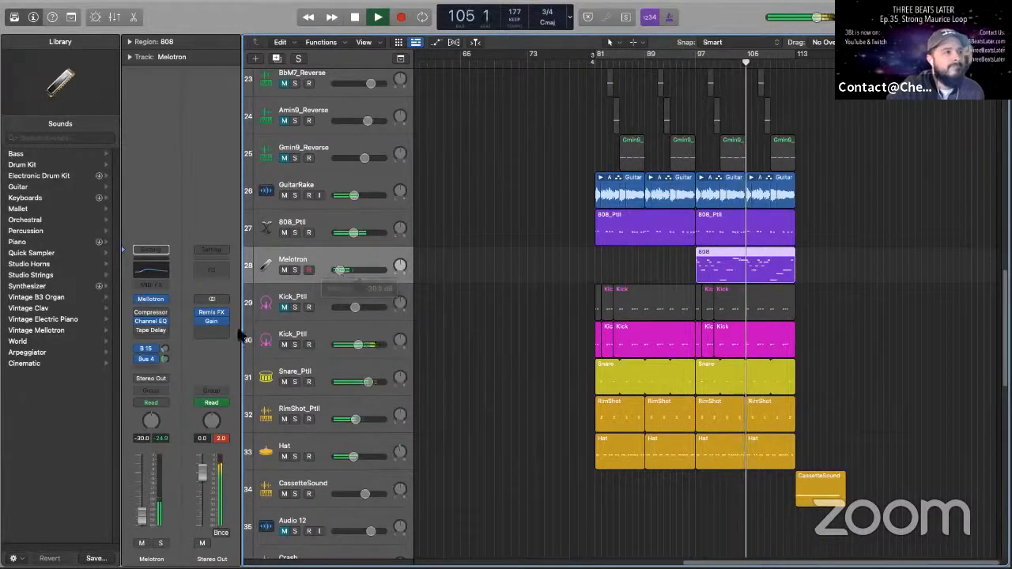
{"action": "left_click", "coordinate": [164, 345]}
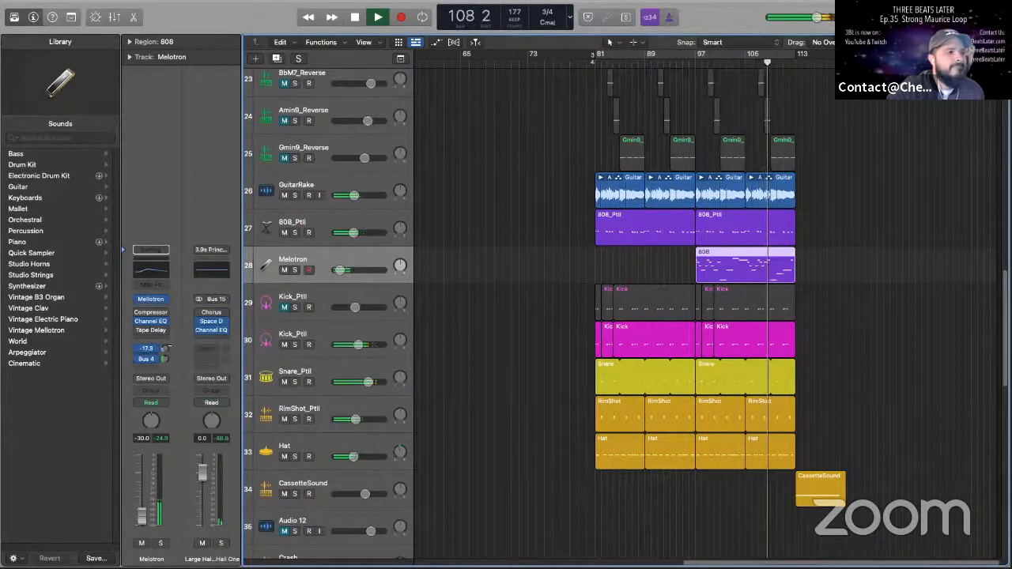
{"action": "left_click_drag", "start_coordinate": [164, 348], "coordinate": [184, 323]}
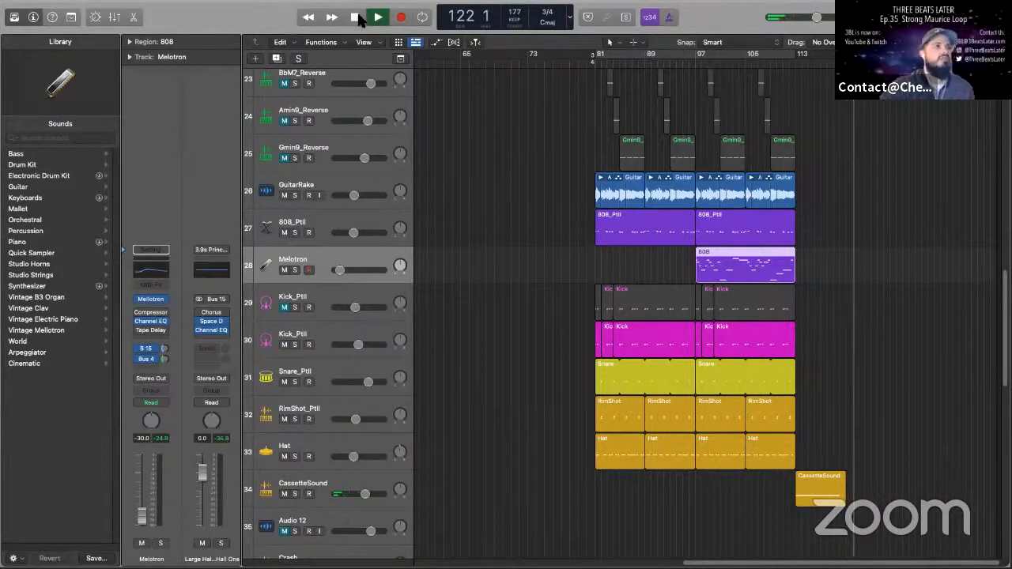
{"action": "left_click", "coordinate": [354, 17]}
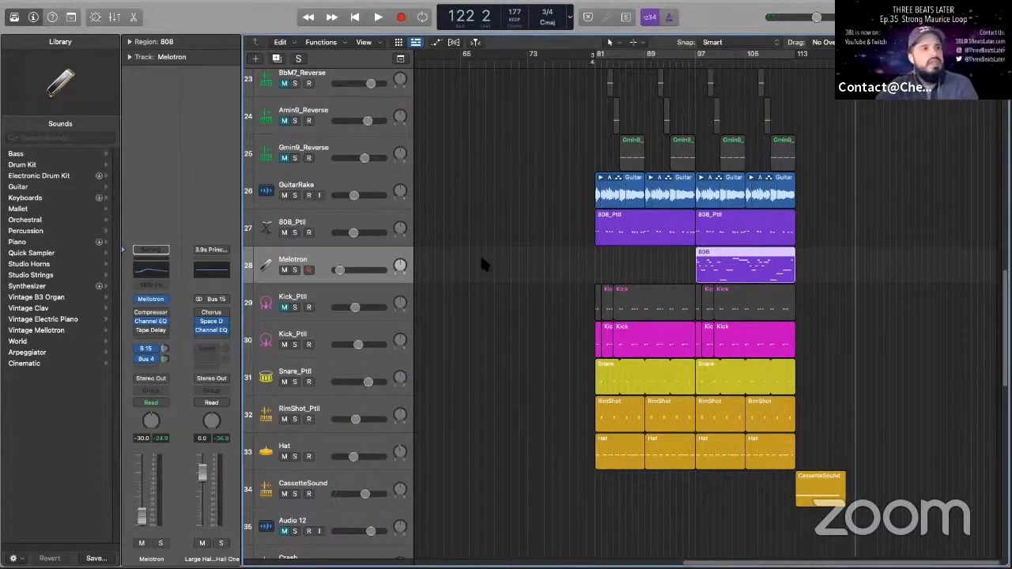
Return to the beginning of the arrangement and select the Crazy_SeqwaySound track.
{"action": "scroll", "coordinate": [480, 254], "scroll_direction": "up", "scroll_amount": 10}
{"action": "scroll", "coordinate": [485, 263], "scroll_direction": "up", "scroll_amount": 5}
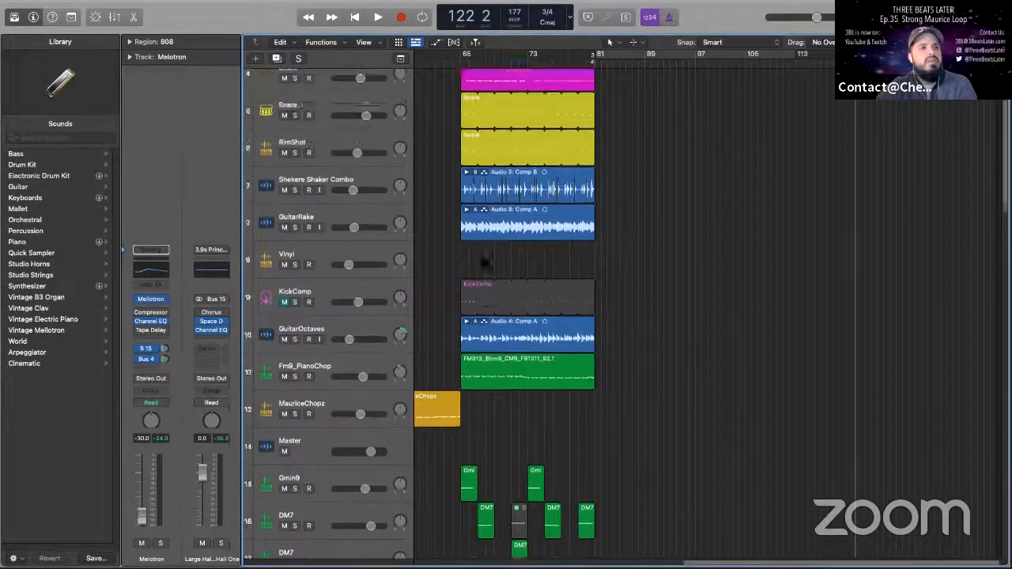
{"action": "scroll", "coordinate": [506, 261], "scroll_direction": "left", "scroll_amount": 8}
{"action": "scroll", "coordinate": [510, 260], "scroll_direction": "left", "scroll_amount": 5}
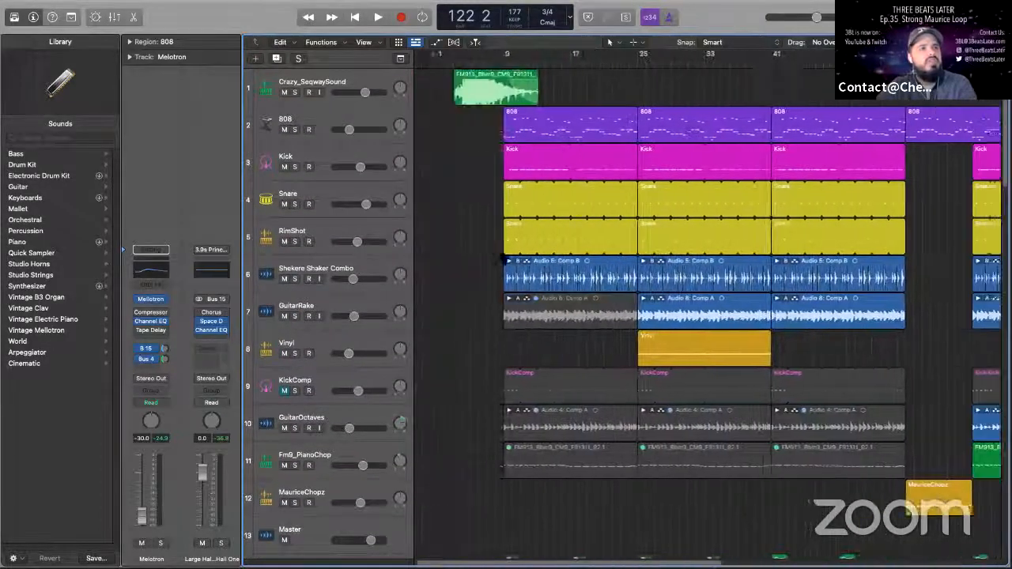
{"action": "left_click", "coordinate": [358, 85]}
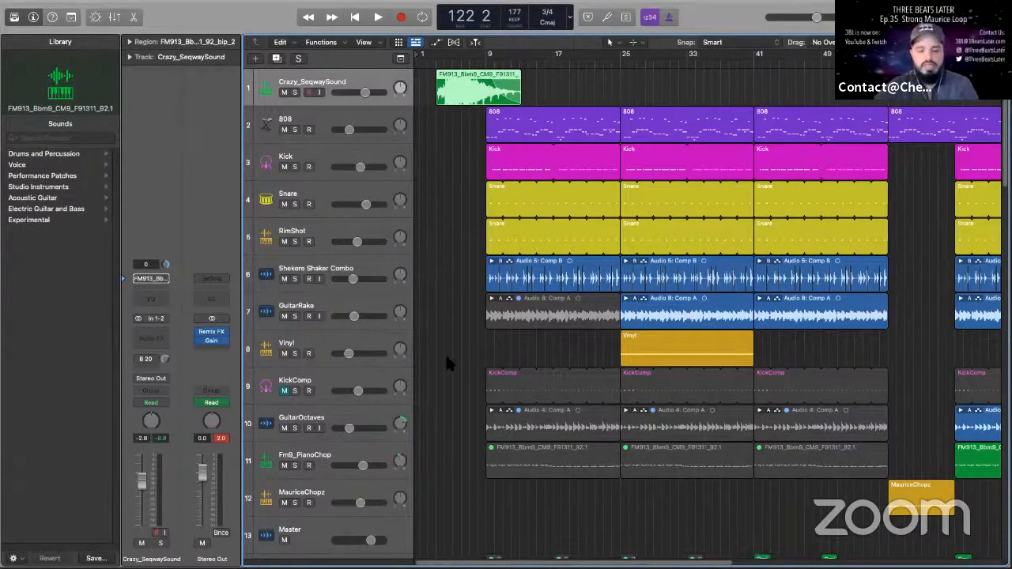
Select the six sampled chord tracks together, from Gmin9 on track 14 through Amin9 on track 19.
{"action": "scroll", "coordinate": [445, 353], "scroll_direction": "down", "scroll_amount": 10}
{"action": "scroll", "coordinate": [711, 390], "scroll_direction": "right", "scroll_amount": 6}
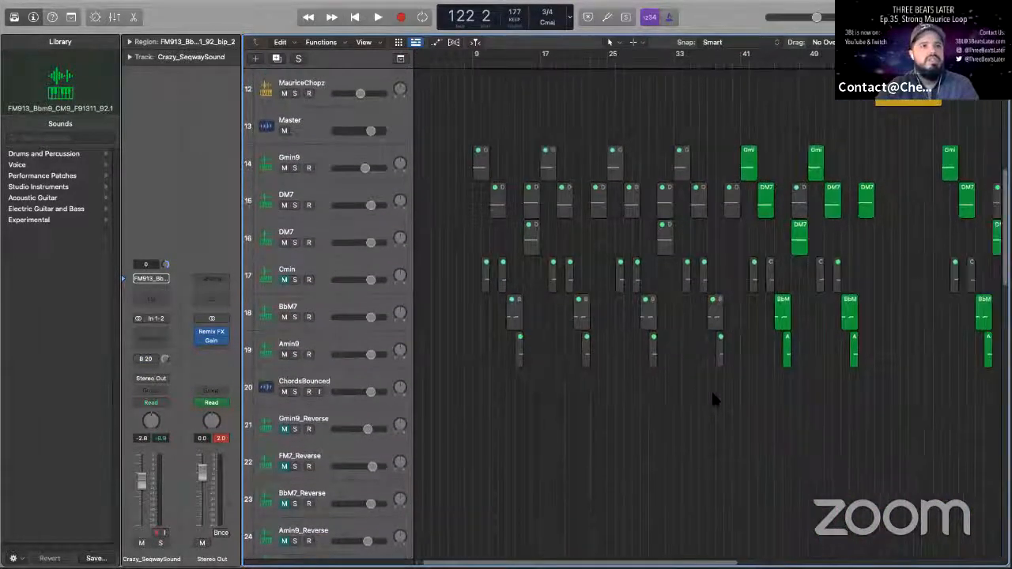
{"action": "left_click", "coordinate": [324, 152]}
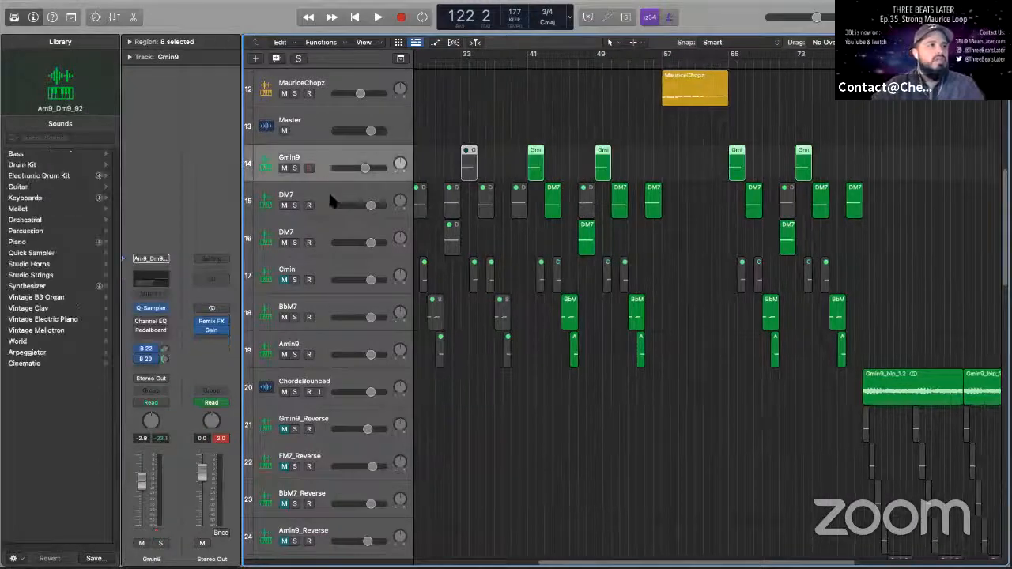
{"action": "left_click", "coordinate": [328, 194]}
{"action": "left_click", "coordinate": [315, 153]}
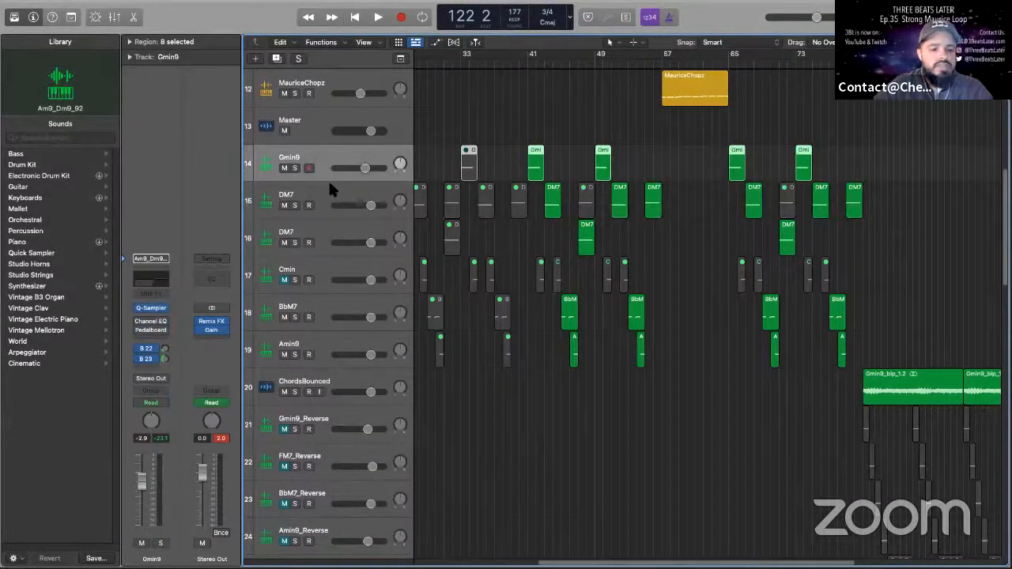
{"action": "left_click_drag", "start_coordinate": [329, 187], "coordinate": [331, 258]}
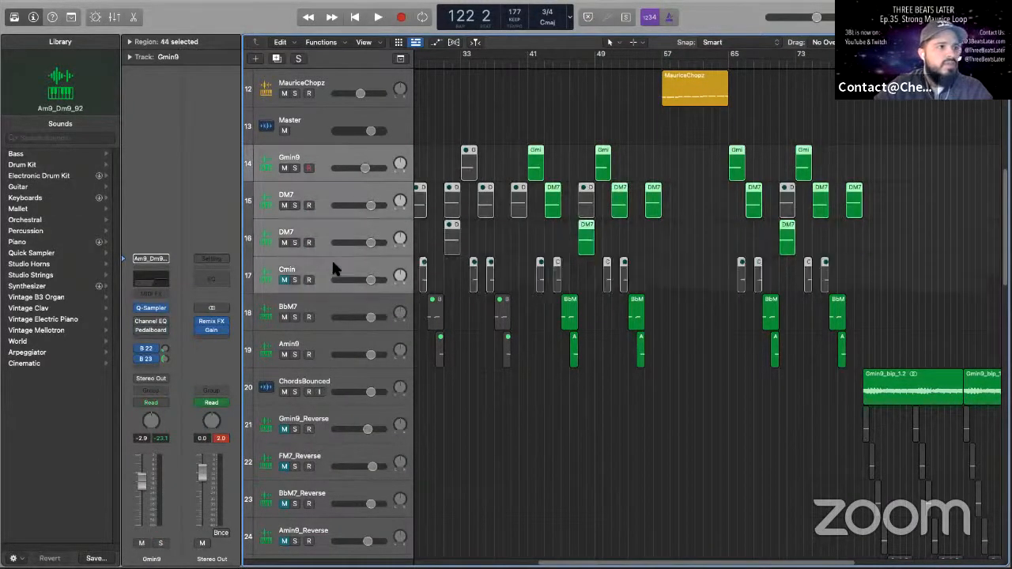
{"action": "left_click_drag", "start_coordinate": [332, 314], "coordinate": [351, 345]}
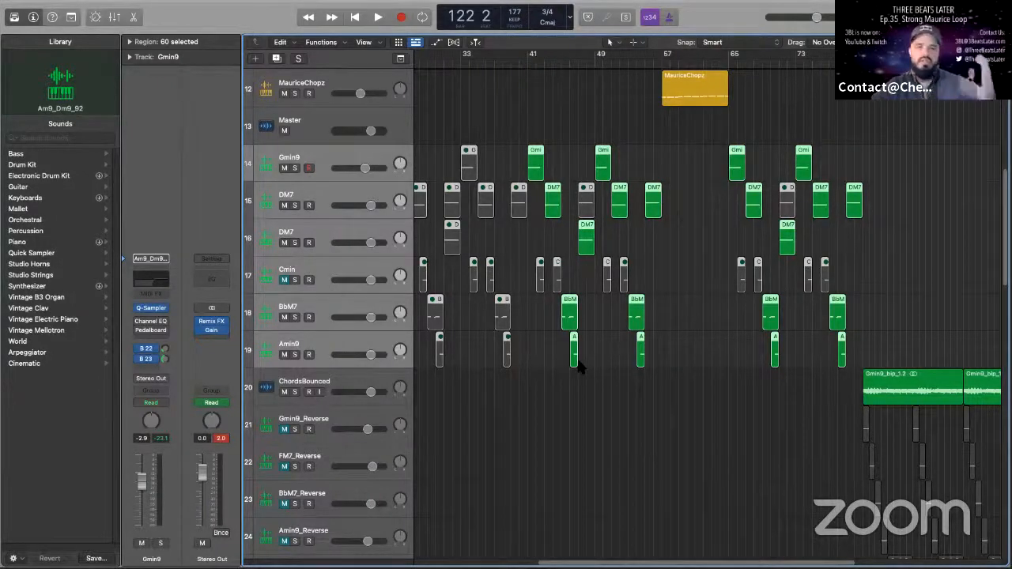
Select the Gmin9, both DM7, BbM7 and Amin9 tracks one at a time to inspect their regions and channel strips.
{"action": "left_click", "coordinate": [324, 168]}
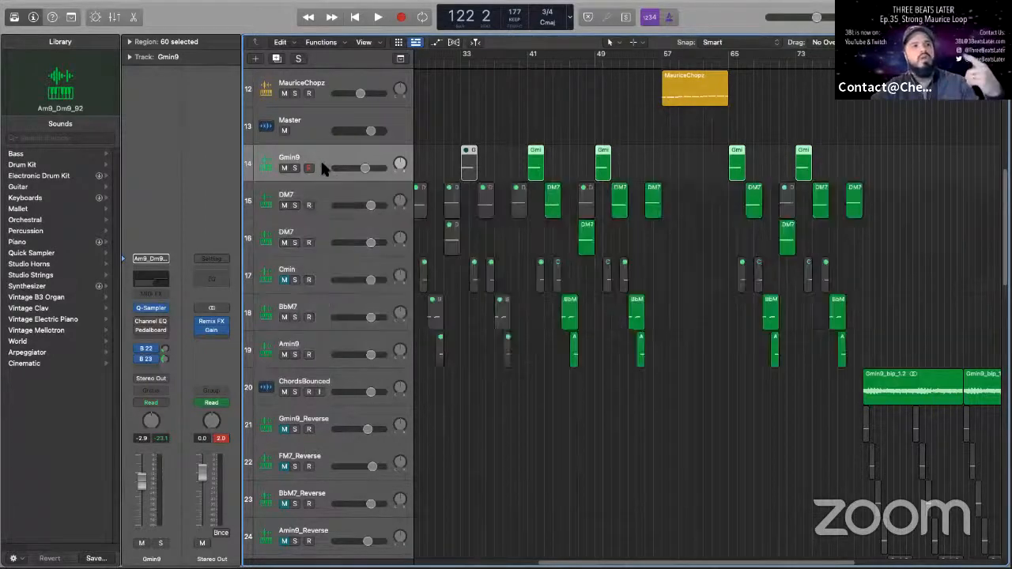
{"action": "left_click", "coordinate": [324, 200]}
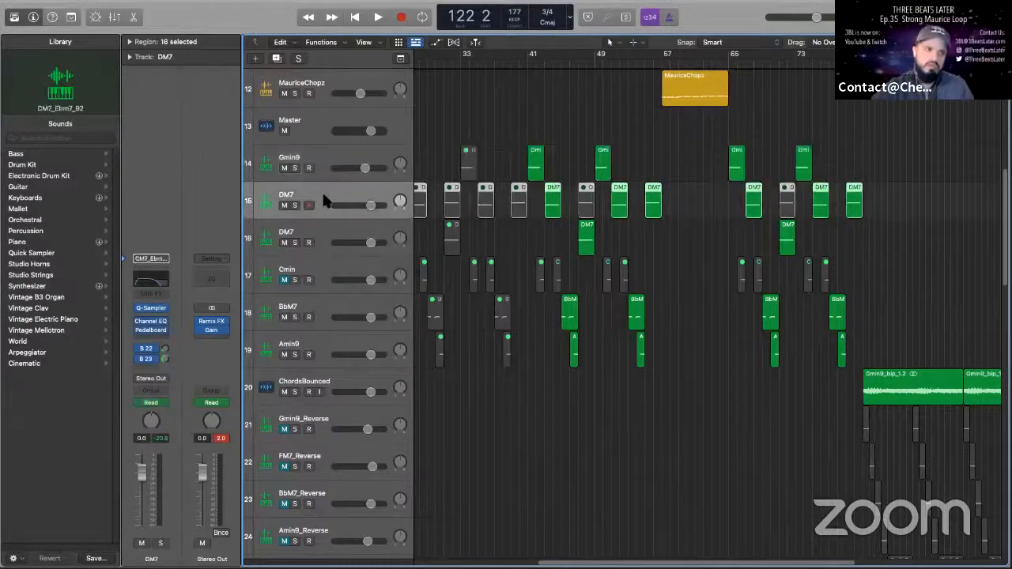
{"action": "left_click", "coordinate": [319, 229]}
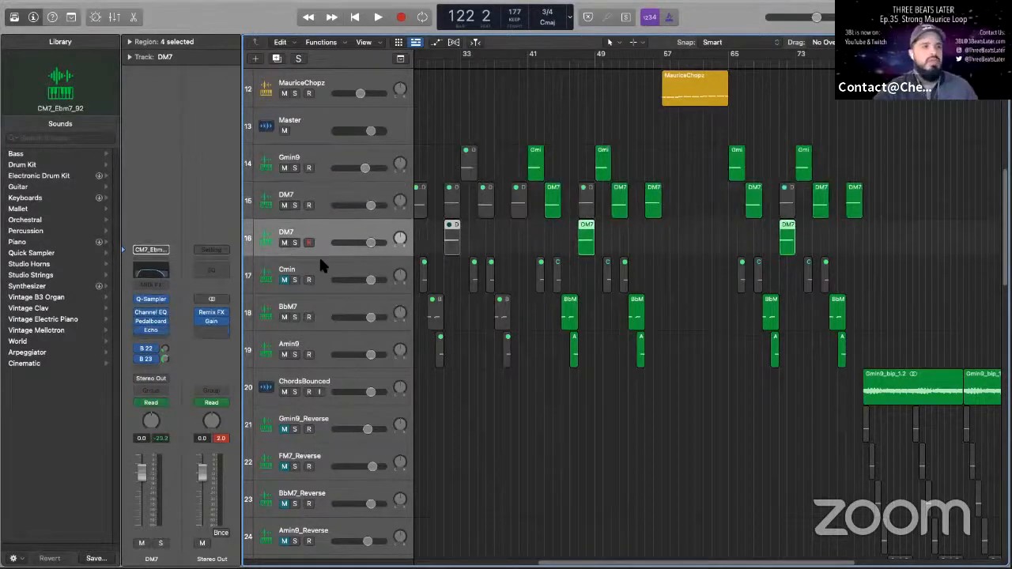
{"action": "left_click", "coordinate": [327, 297]}
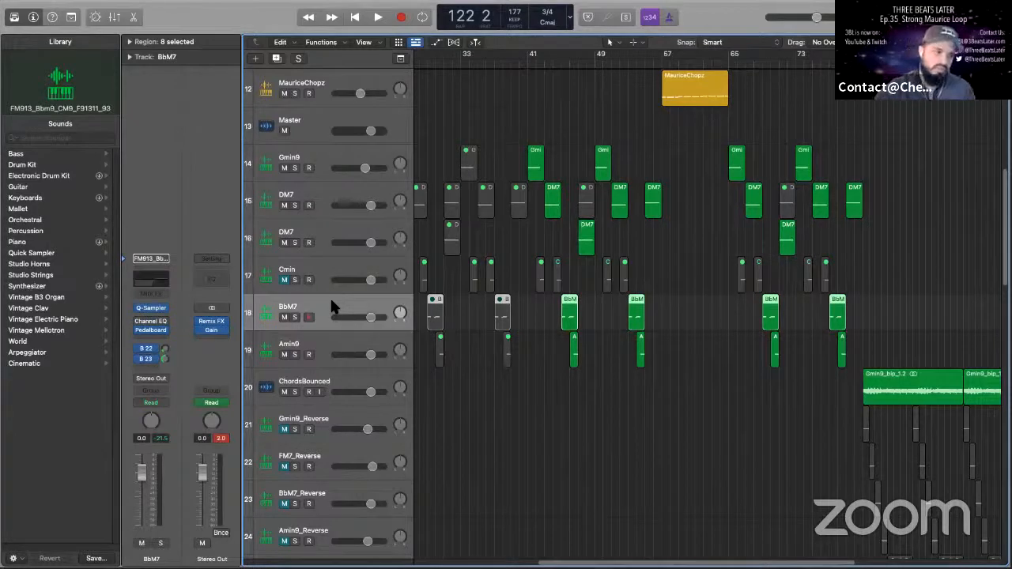
{"action": "left_click", "coordinate": [333, 351]}
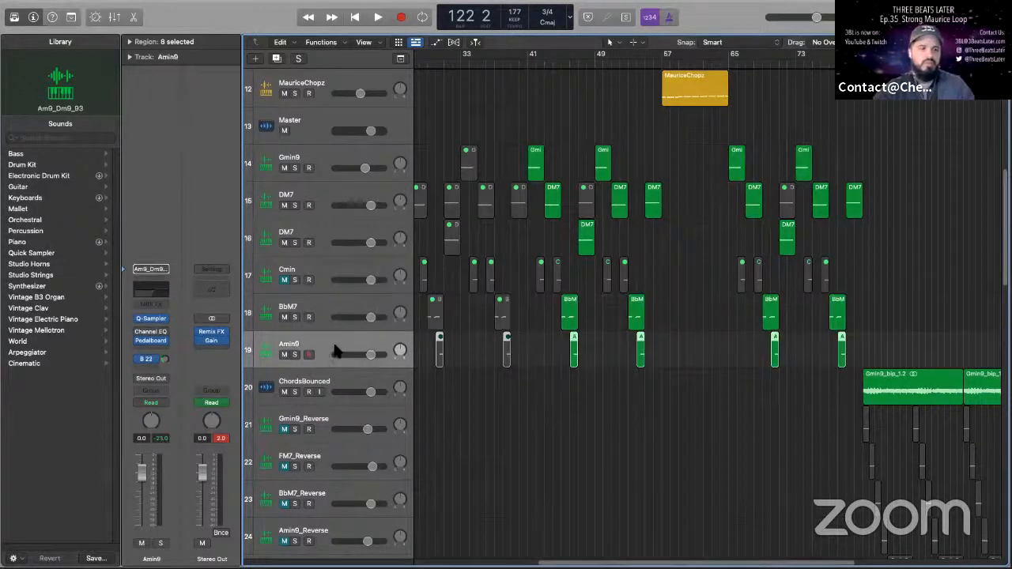
Solo the Gmin9, both DM7, BbM7 and Amin9 tracks, leaving Cmin out, play them from bar 41, and stop playback.
{"action": "left_click", "coordinate": [528, 65]}
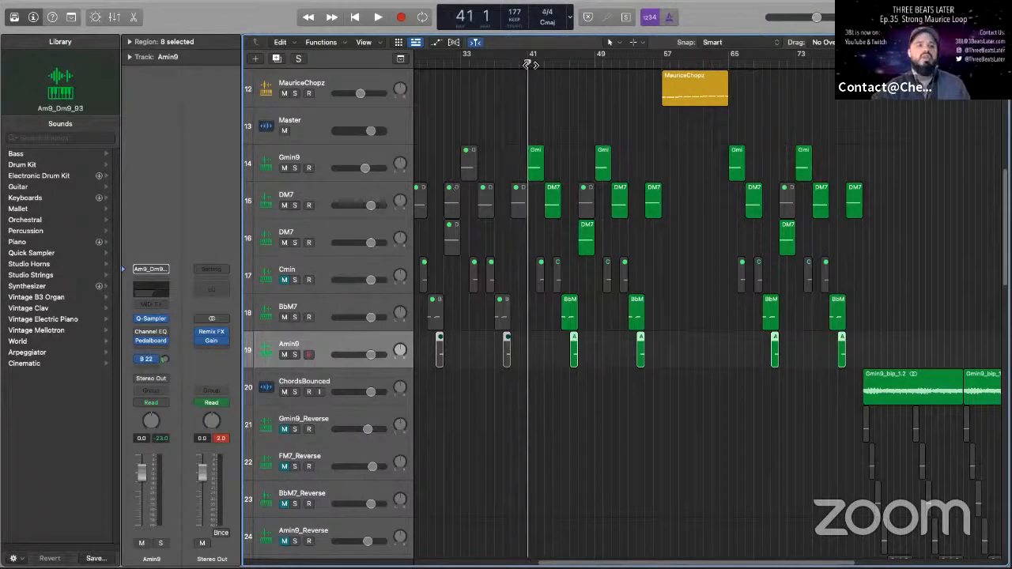
{"action": "left_click", "coordinate": [294, 168]}
{"action": "left_click", "coordinate": [294, 205]}
{"action": "left_click", "coordinate": [294, 242]}
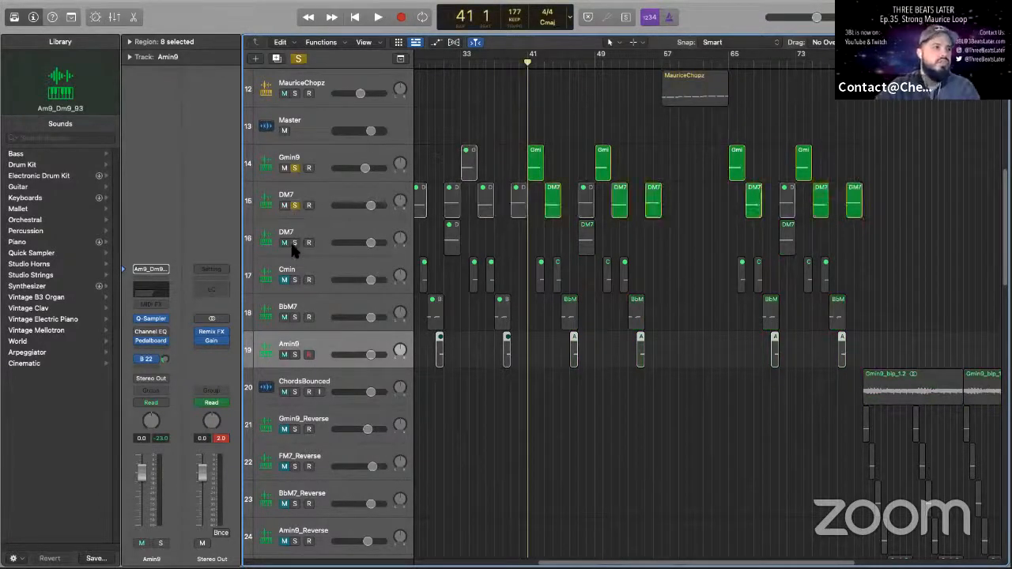
{"action": "left_click", "coordinate": [295, 279]}
{"action": "left_click", "coordinate": [295, 317]}
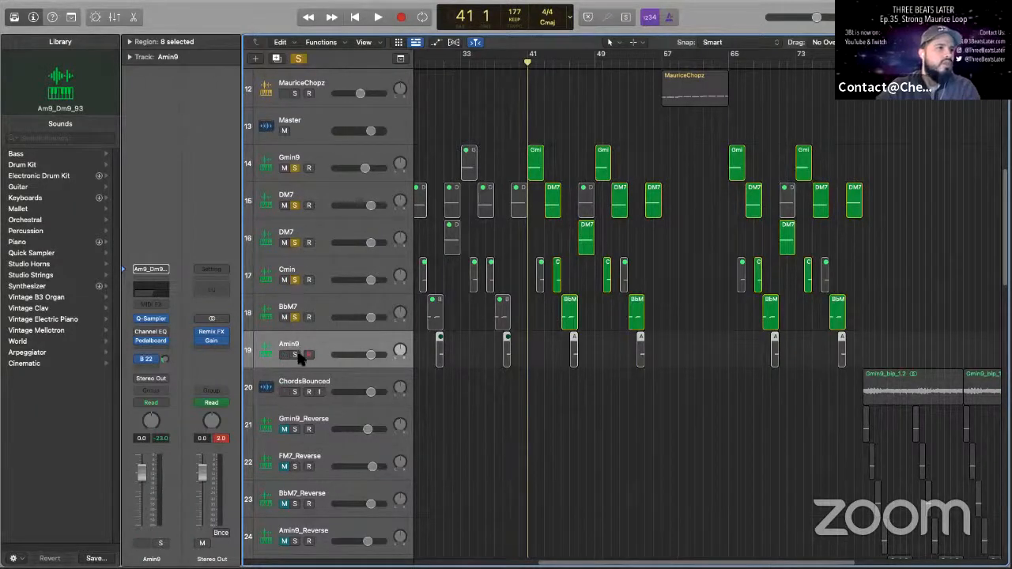
{"action": "left_click", "coordinate": [296, 354]}
{"action": "left_click", "coordinate": [294, 280]}
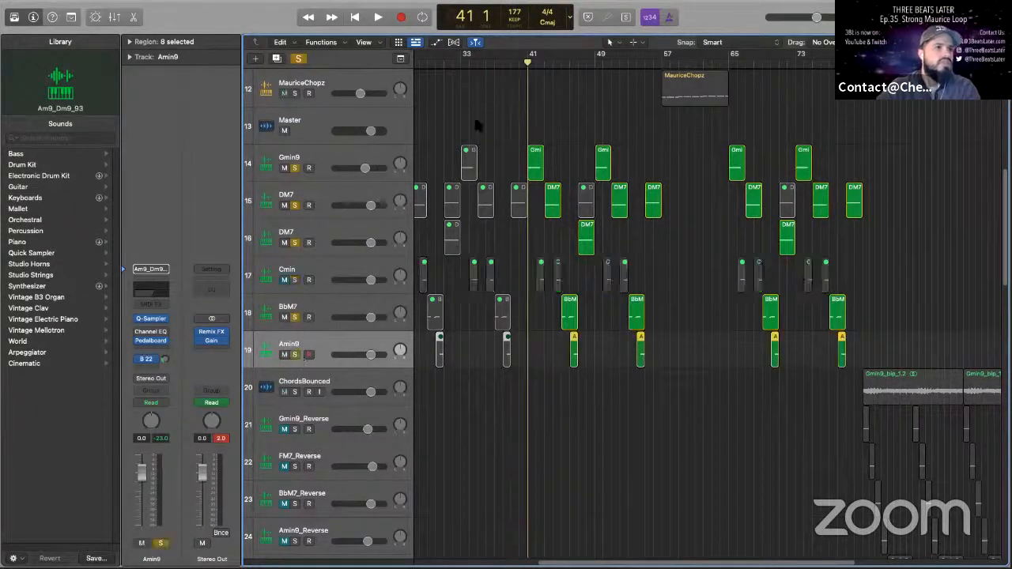
{"action": "left_click", "coordinate": [379, 17]}
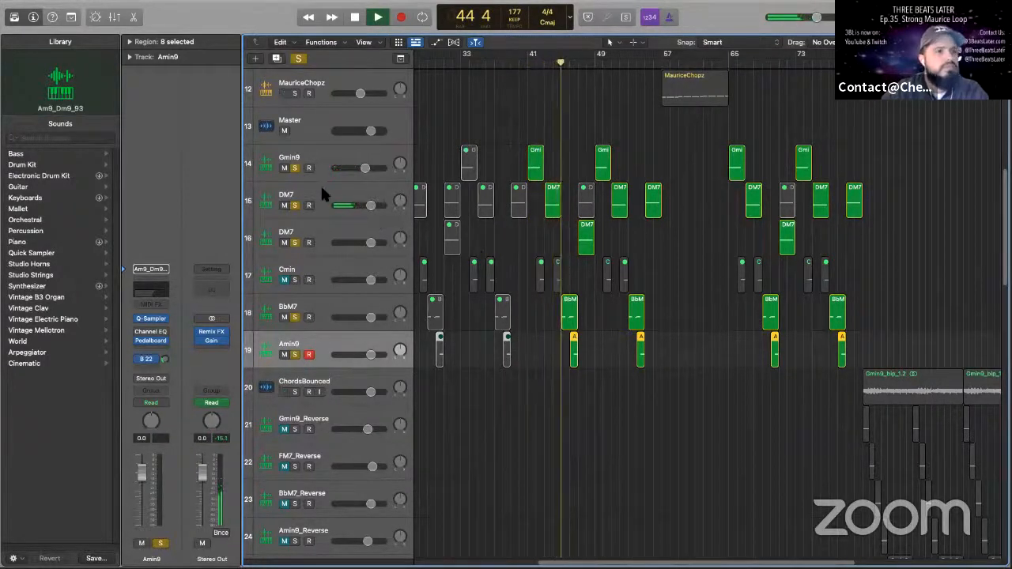
{"action": "left_click", "coordinate": [356, 18]}
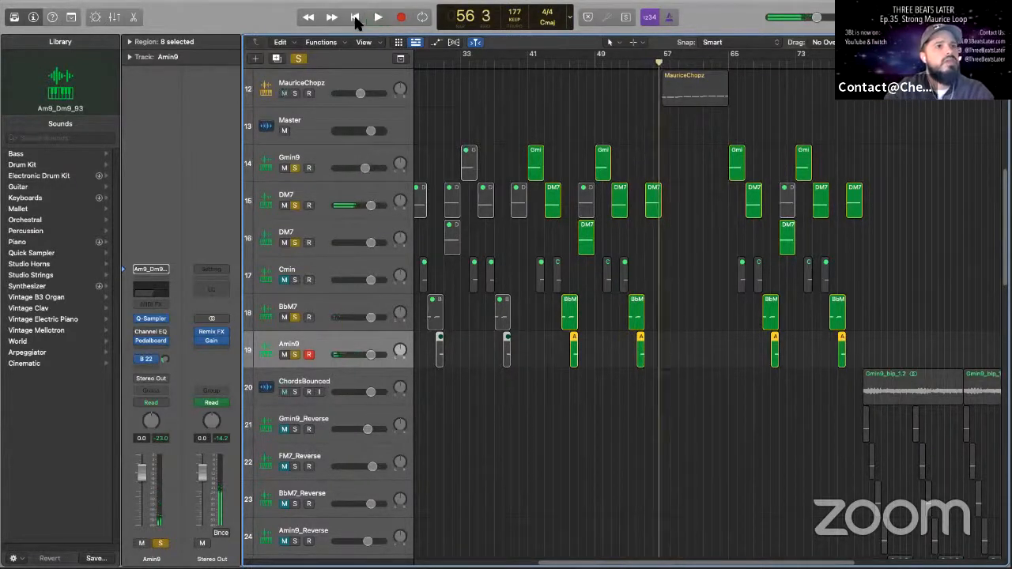
Open the Gmin9 track's Quick Sampler and examine the Am9_Dm9_92.wav sample's waveform and playback range.
{"action": "left_click", "coordinate": [342, 162]}
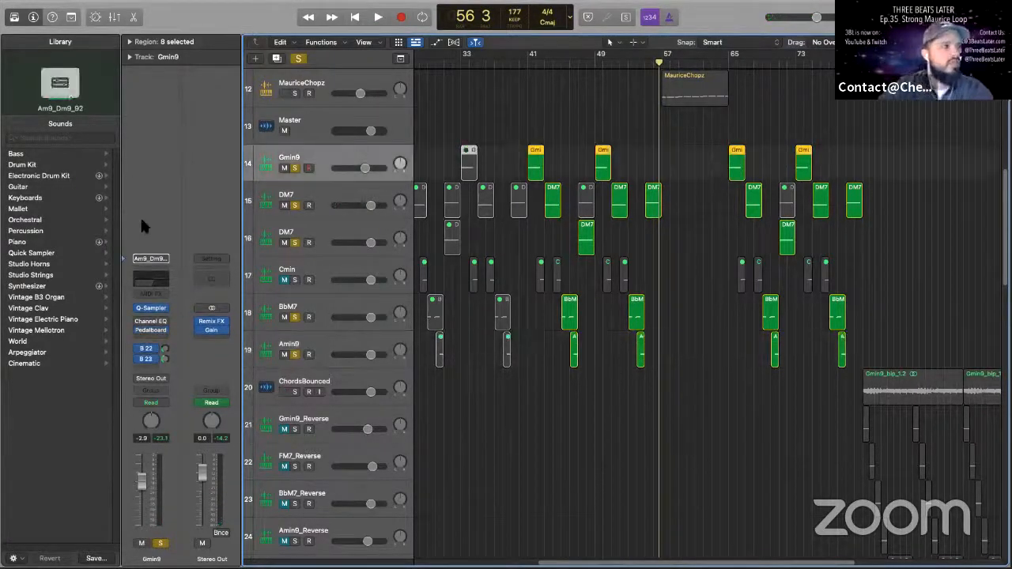
{"action": "key", "text": "v"}
{"action": "left_click_drag", "start_coordinate": [623, 73], "coordinate": [564, 72]}
{"action": "scroll", "coordinate": [458, 260], "scroll_direction": "down", "scroll_amount": 5}
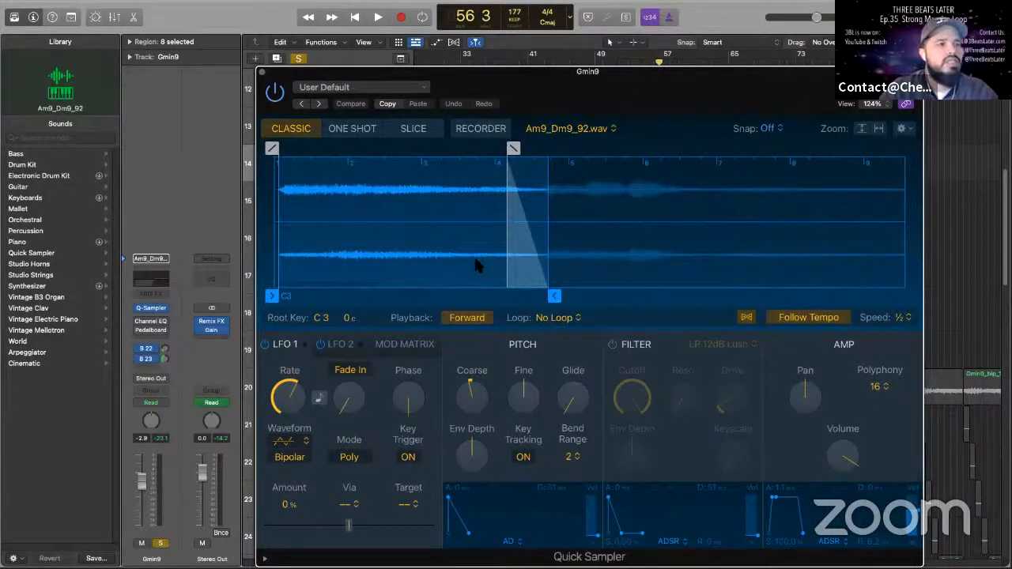
{"action": "scroll", "coordinate": [477, 266], "scroll_direction": "down", "scroll_amount": 2}
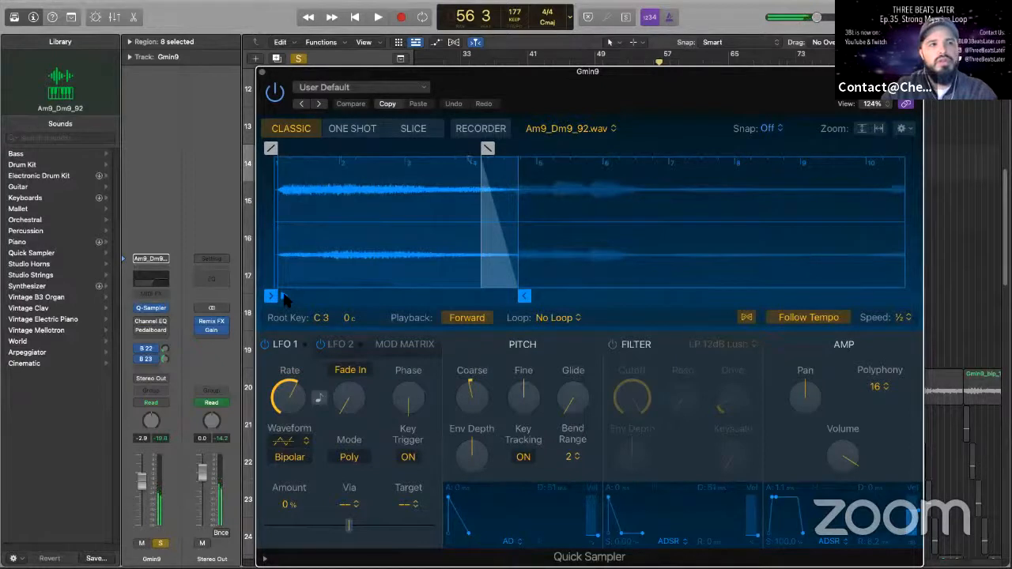
Audition the Gmin9 sample with Quick Sampler's coarse pitch reset, restore the coarse pitch, close the plug-in, and deselect the regions.
{"action": "left_click", "coordinate": [475, 402]}
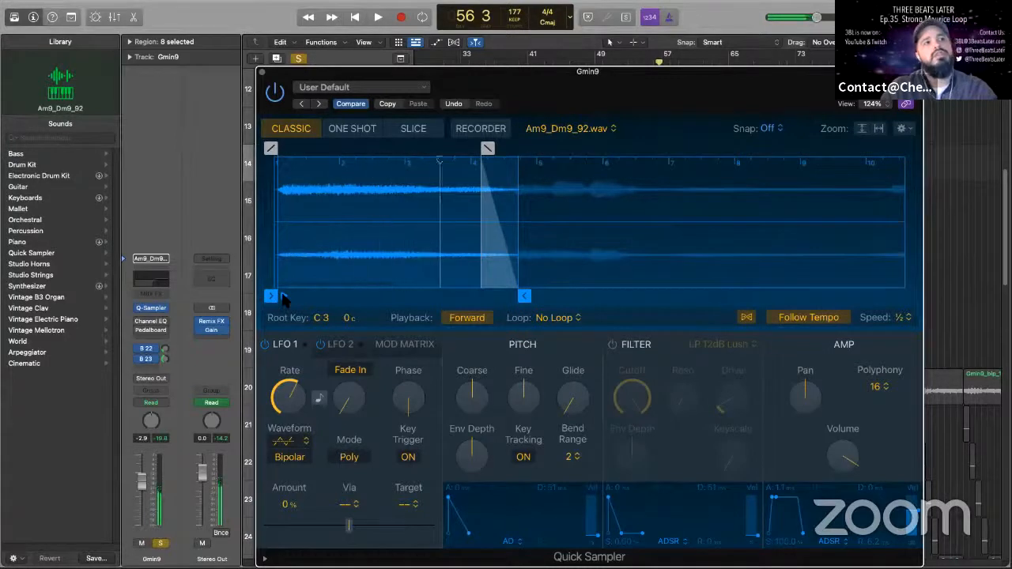
{"action": "mouse_move", "coordinate": [467, 395]}
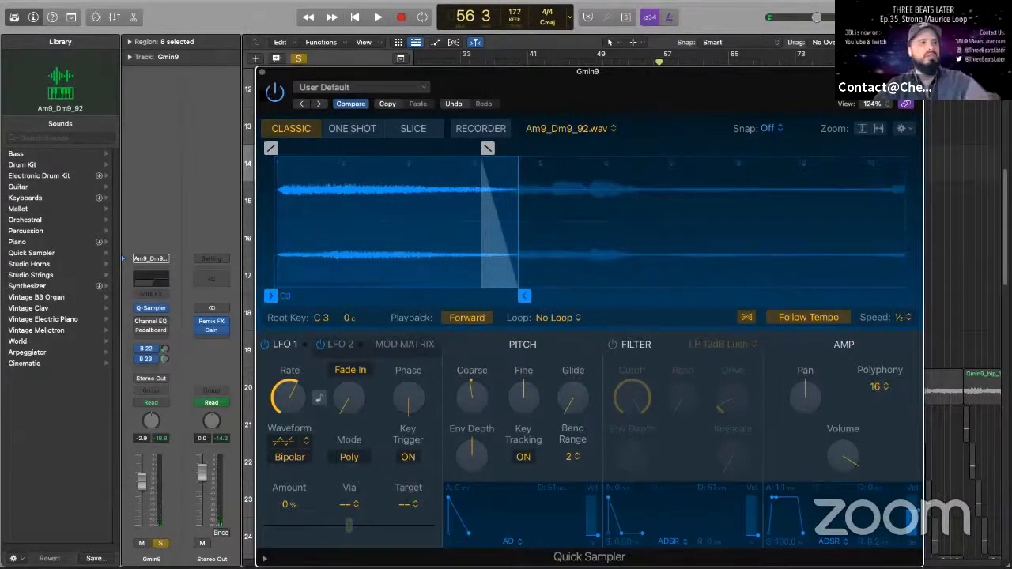
{"action": "key", "text": "v"}
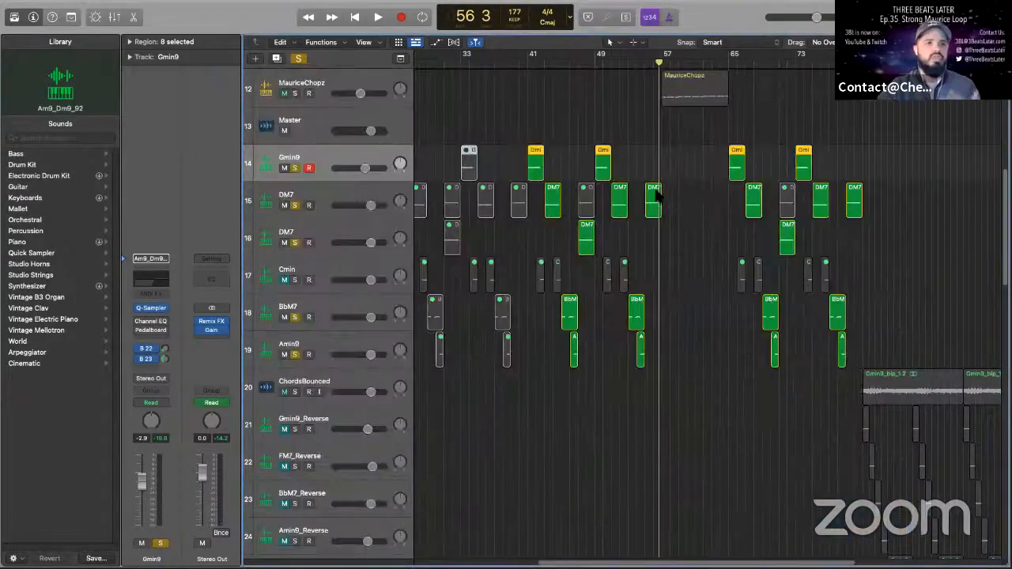
{"action": "left_click", "coordinate": [704, 258]}
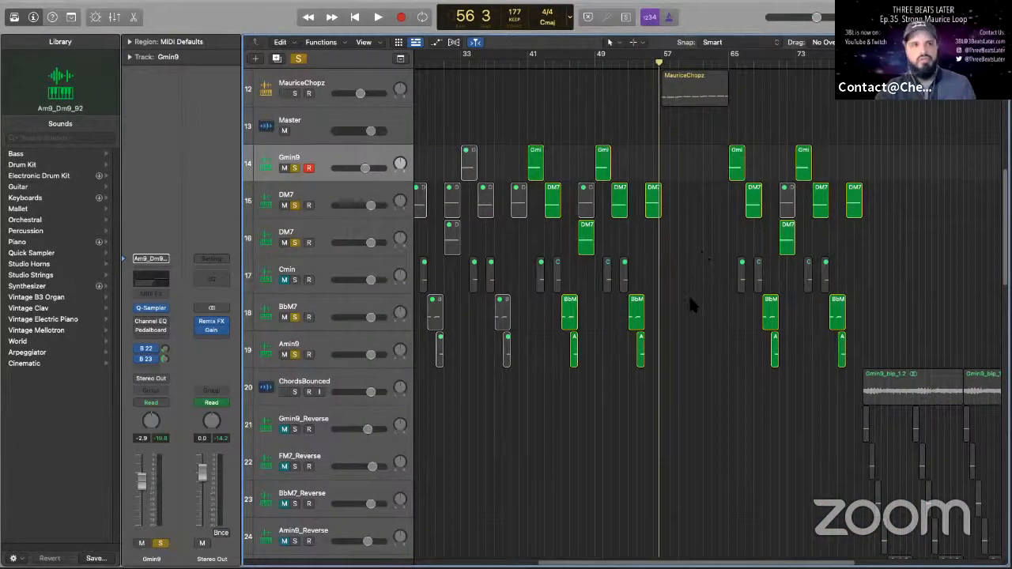
Open Quick Sampler on the track 15 DM7, audition the CM7_Ebm7_92.wav sample, and close the plug-in.
{"action": "left_click", "coordinate": [308, 194]}
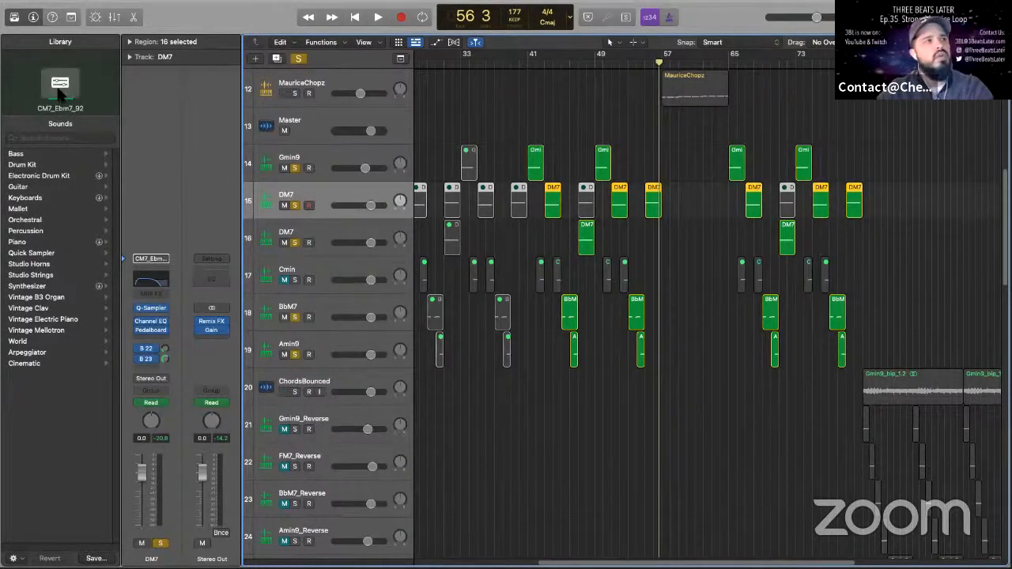
{"action": "double_click", "coordinate": [266, 201]}
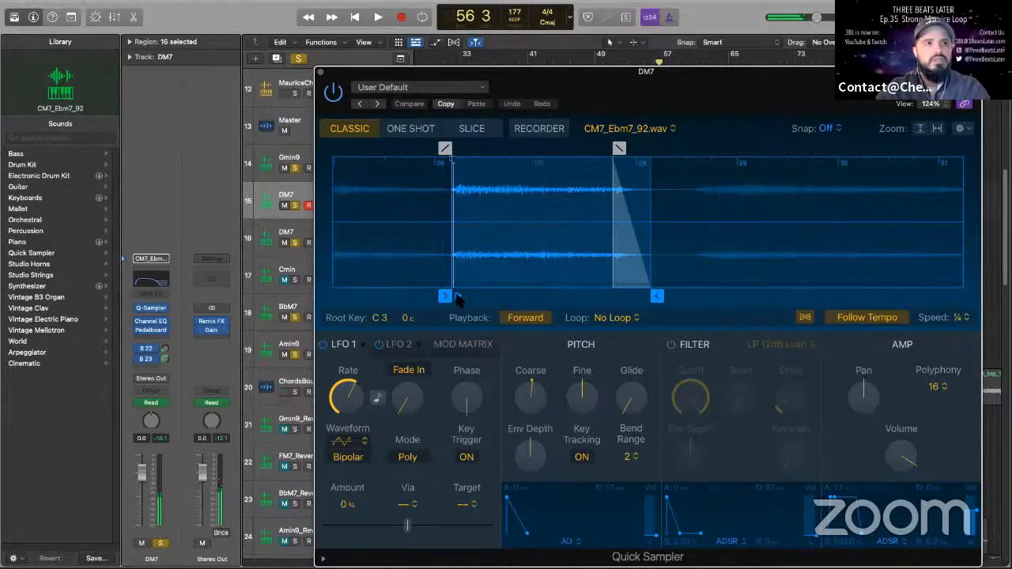
{"action": "mouse_move", "coordinate": [537, 394]}
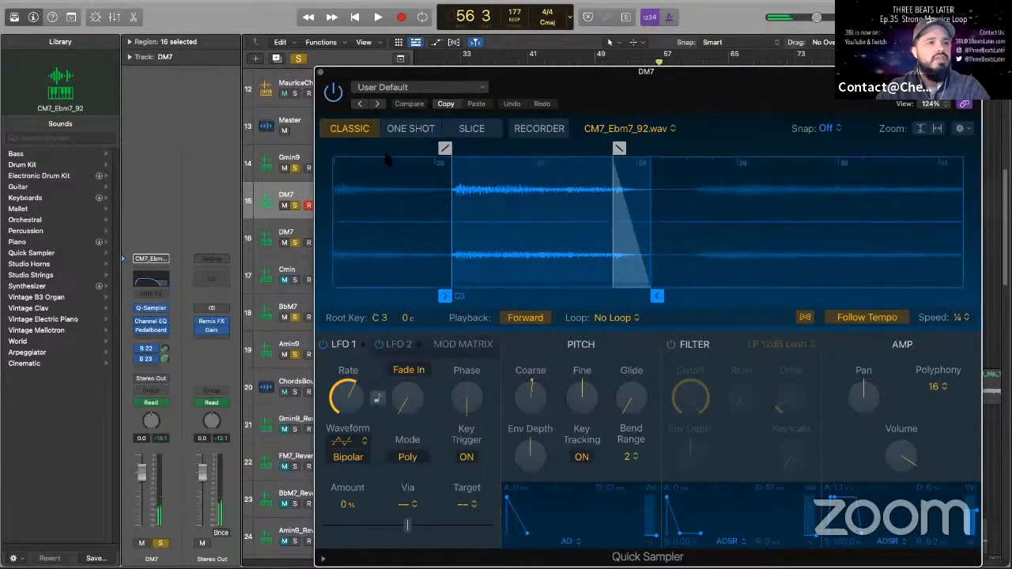
{"action": "key", "text": "super+w"}
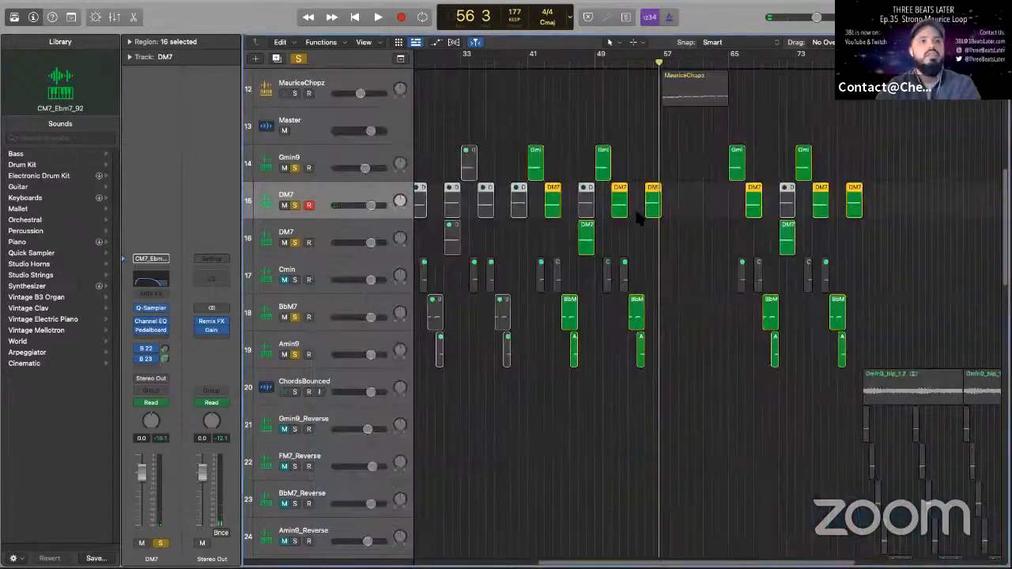
Turn off solo on all the sampled chord tracks.
{"action": "scroll", "coordinate": [652, 208], "scroll_direction": "up", "scroll_amount": 3}
{"action": "scroll", "coordinate": [653, 208], "scroll_direction": "up", "scroll_amount": 1}
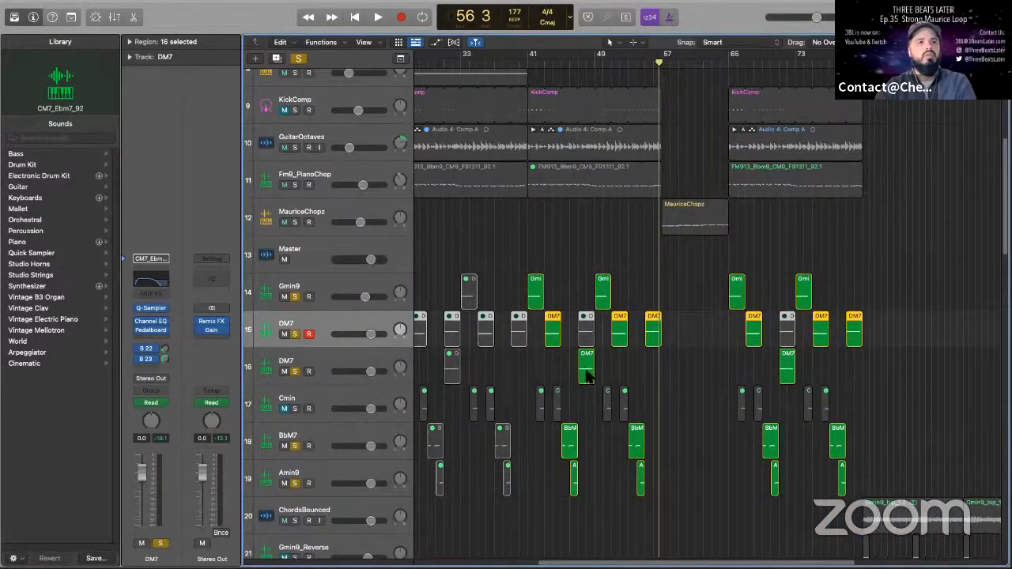
{"action": "left_click", "coordinate": [298, 59]}
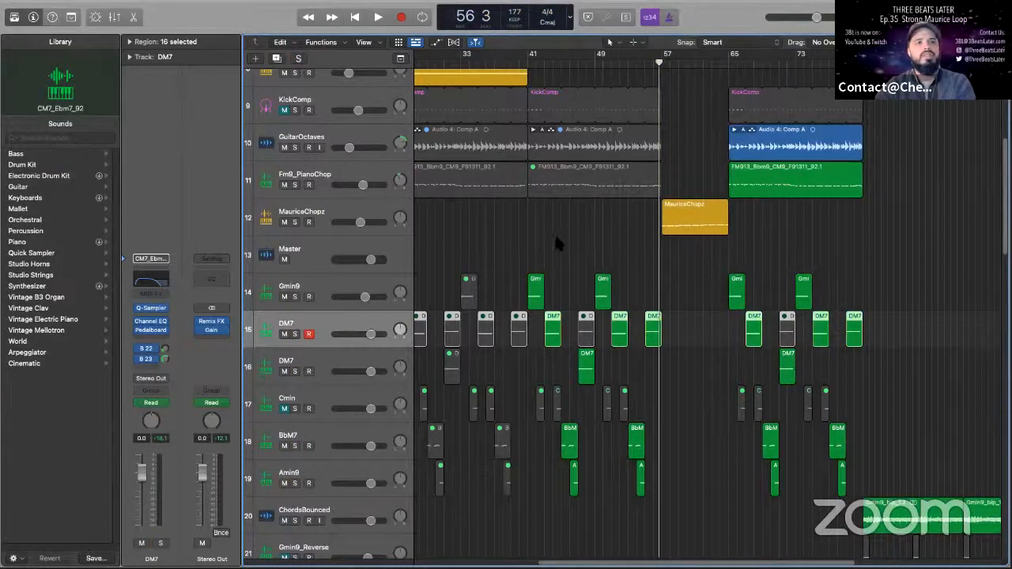
Solo the GuitarRake and Vinyl tracks, play them from bar 25, and clear the solos during playback to hear the full mix.
{"action": "scroll", "coordinate": [556, 235], "scroll_direction": "left", "scroll_amount": 6}
{"action": "scroll", "coordinate": [698, 99], "scroll_direction": "up", "scroll_amount": 4}
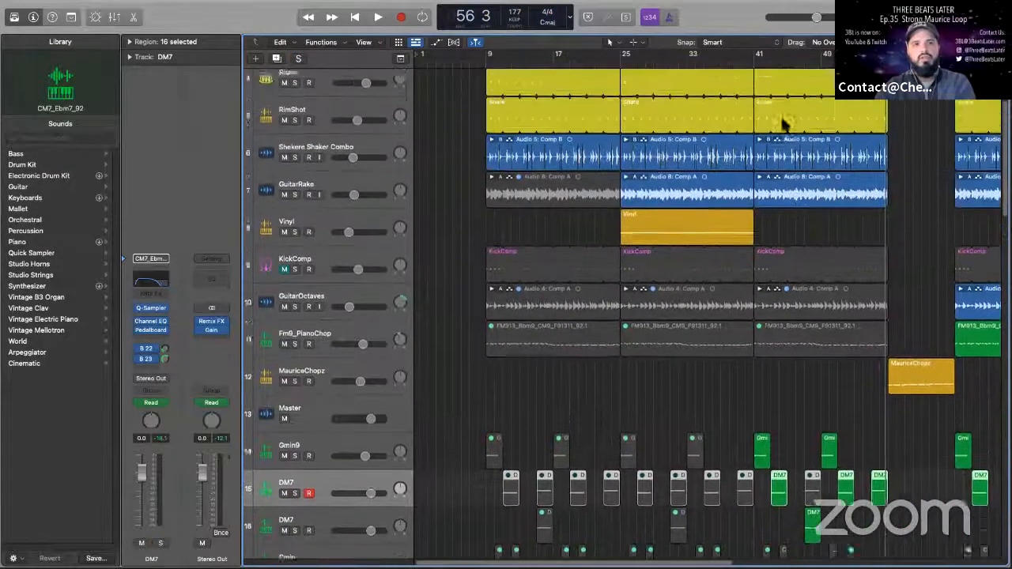
{"action": "scroll", "coordinate": [783, 122], "scroll_direction": "up", "scroll_amount": 2}
{"action": "scroll", "coordinate": [796, 198], "scroll_direction": "down", "scroll_amount": 6}
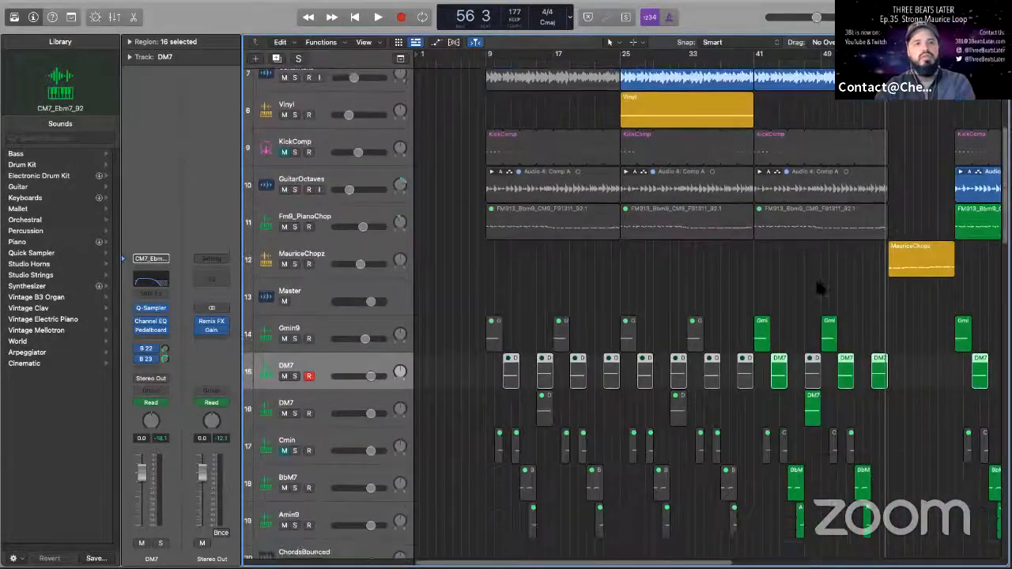
{"action": "scroll", "coordinate": [666, 316], "scroll_direction": "right", "scroll_amount": 4}
{"action": "scroll", "coordinate": [665, 314], "scroll_direction": "down", "scroll_amount": 4}
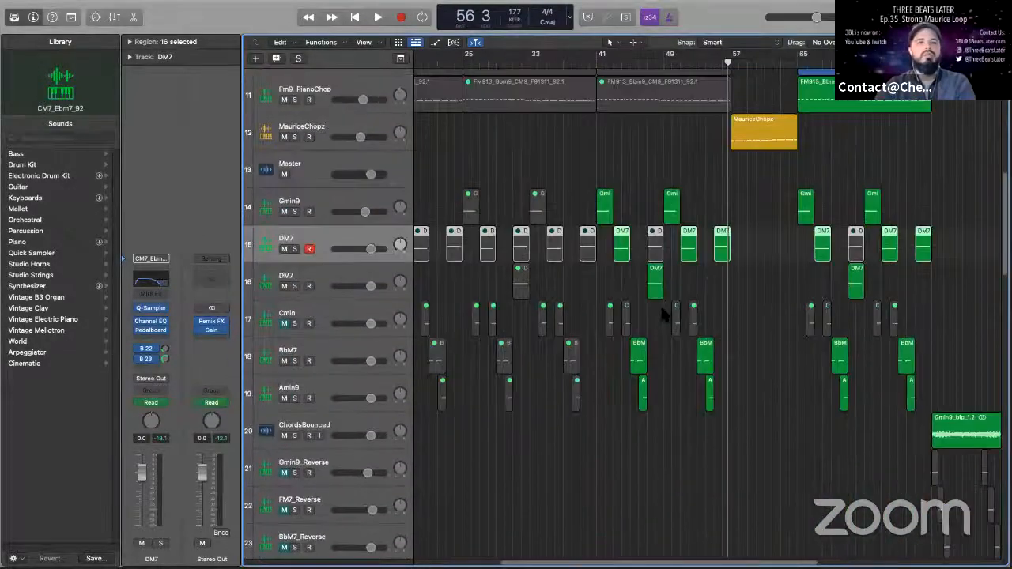
{"action": "scroll", "coordinate": [663, 315], "scroll_direction": "up", "scroll_amount": 8}
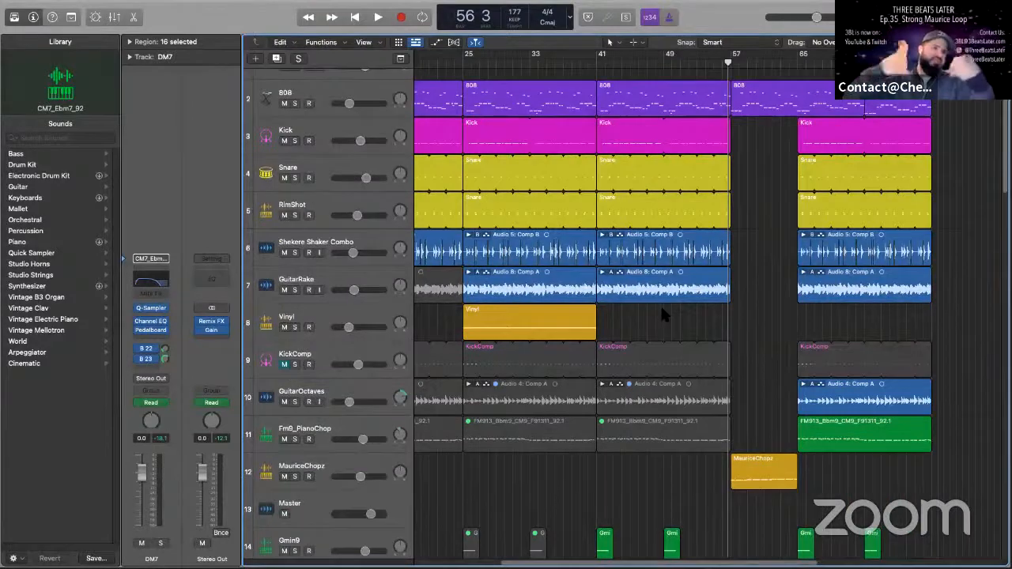
{"action": "left_click", "coordinate": [294, 291]}
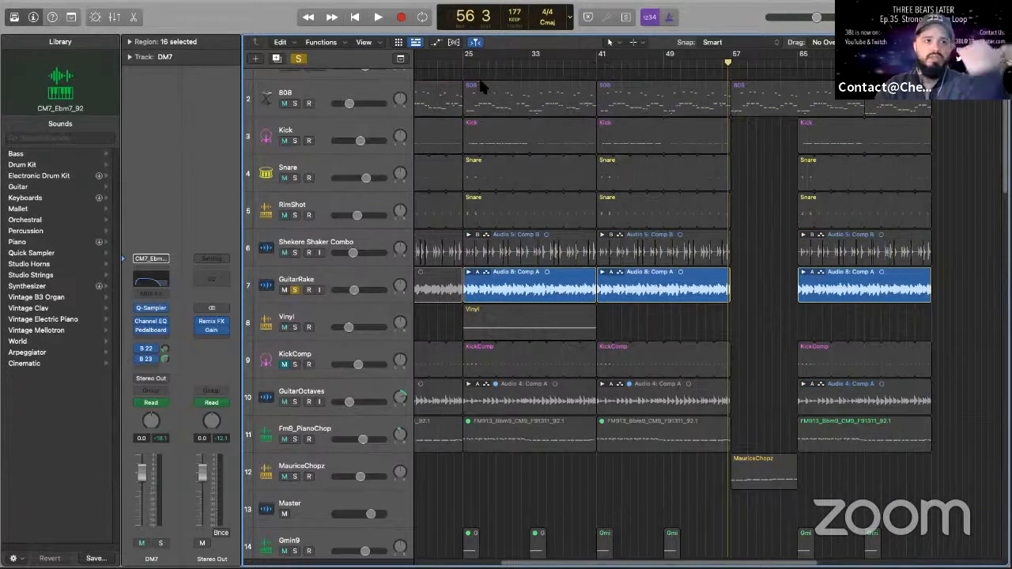
{"action": "left_click", "coordinate": [294, 327]}
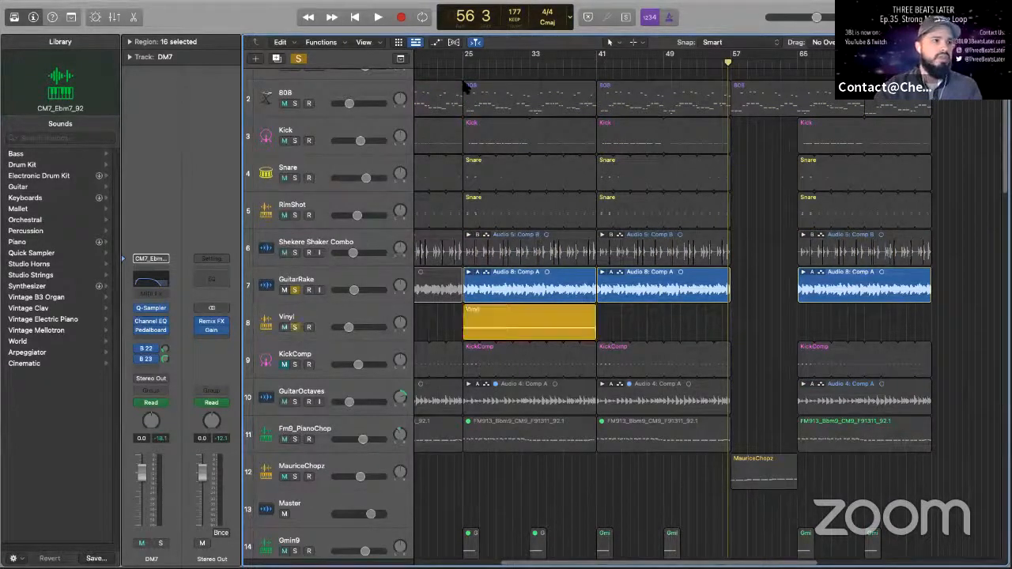
{"action": "double_click", "coordinate": [468, 67]}
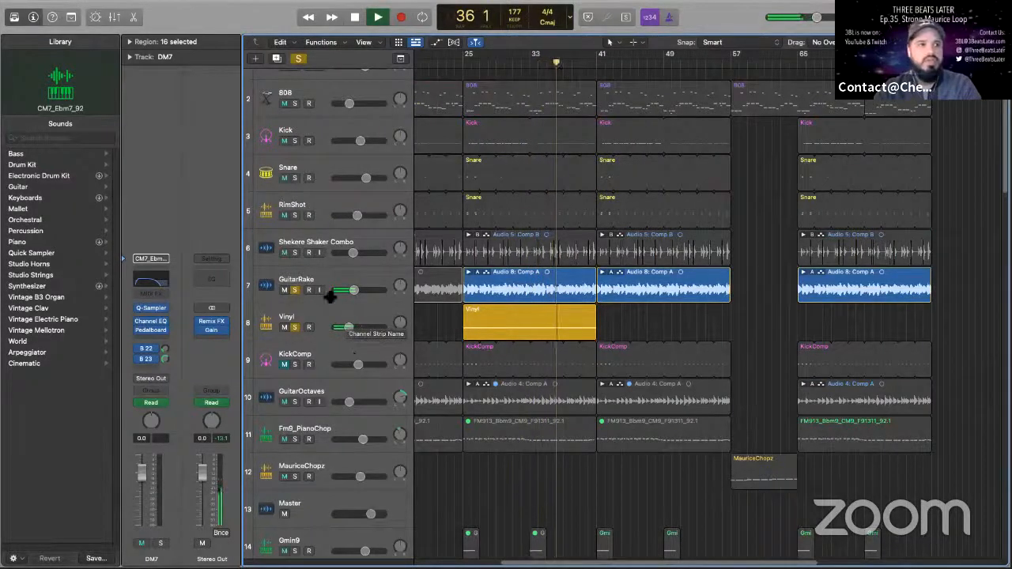
{"action": "left_click", "coordinate": [299, 59]}
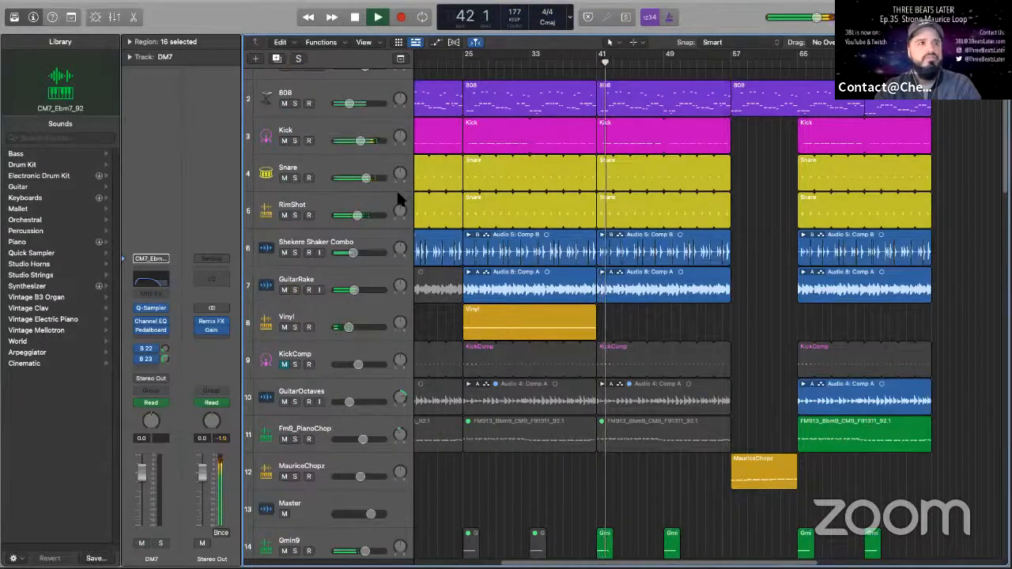
{"action": "scroll", "coordinate": [613, 247], "scroll_direction": "up", "scroll_amount": 1}
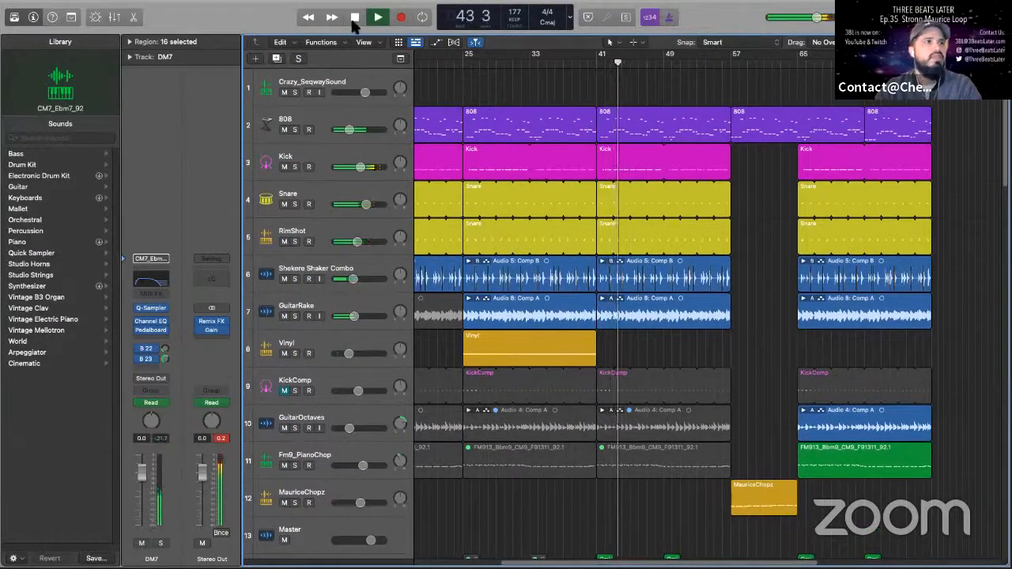
Play the MauriceChopz section from bar 57 and stop playback.
{"action": "scroll", "coordinate": [707, 357], "scroll_direction": "down", "scroll_amount": 5}
{"action": "scroll", "coordinate": [714, 349], "scroll_direction": "right", "scroll_amount": 3}
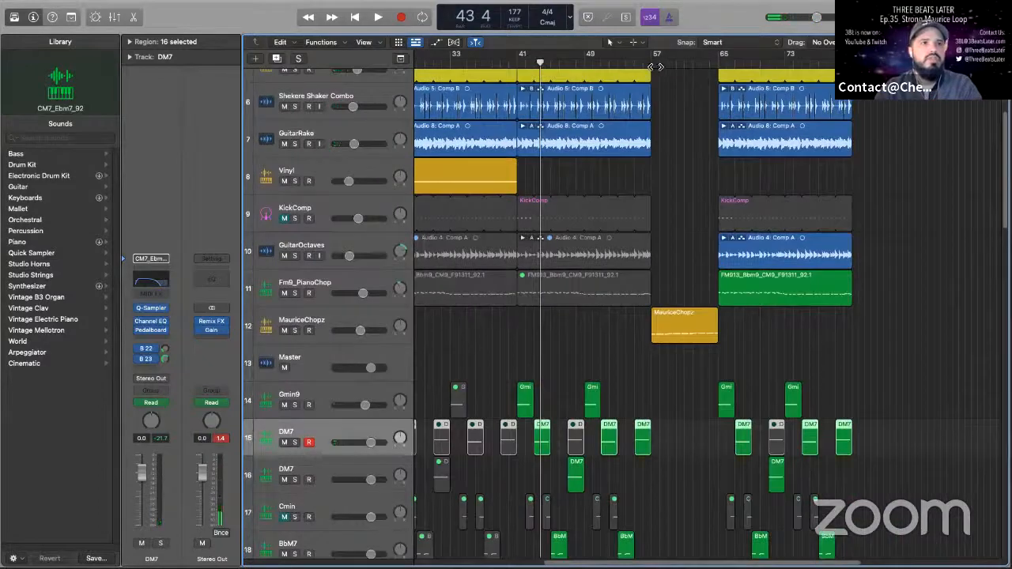
{"action": "left_click", "coordinate": [655, 65]}
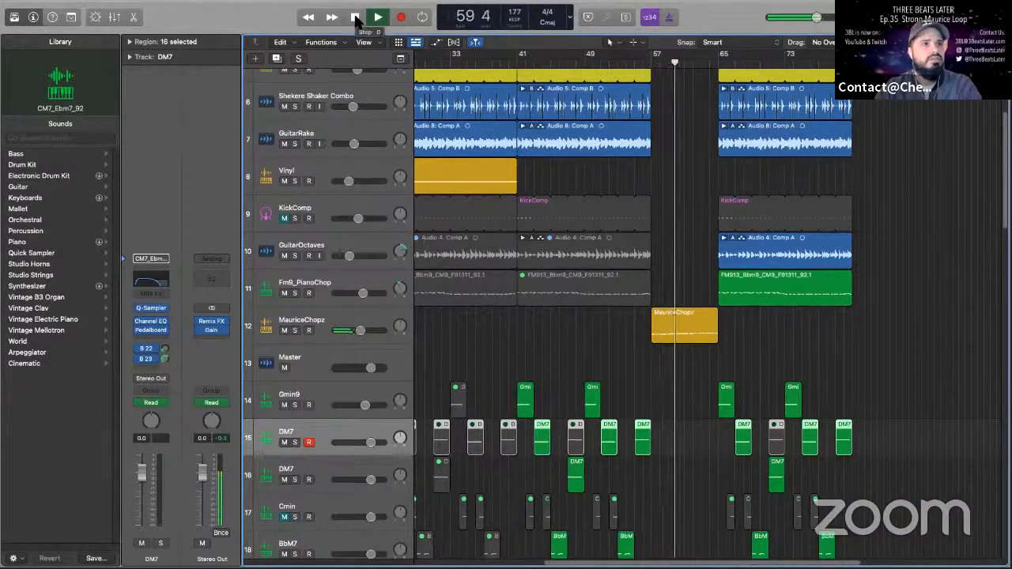
{"action": "left_click", "coordinate": [356, 17]}
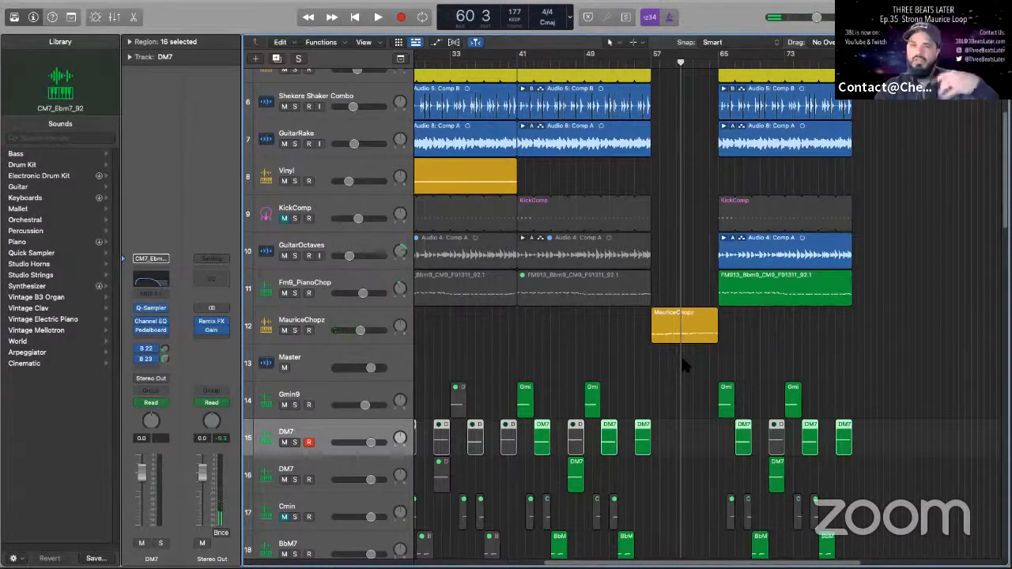
Open the track 15 DM7's Pedalboard, reduce its view to 100%, and place the window below the DM7 tracks.
{"action": "scroll", "coordinate": [552, 365], "scroll_direction": "down", "scroll_amount": 6}
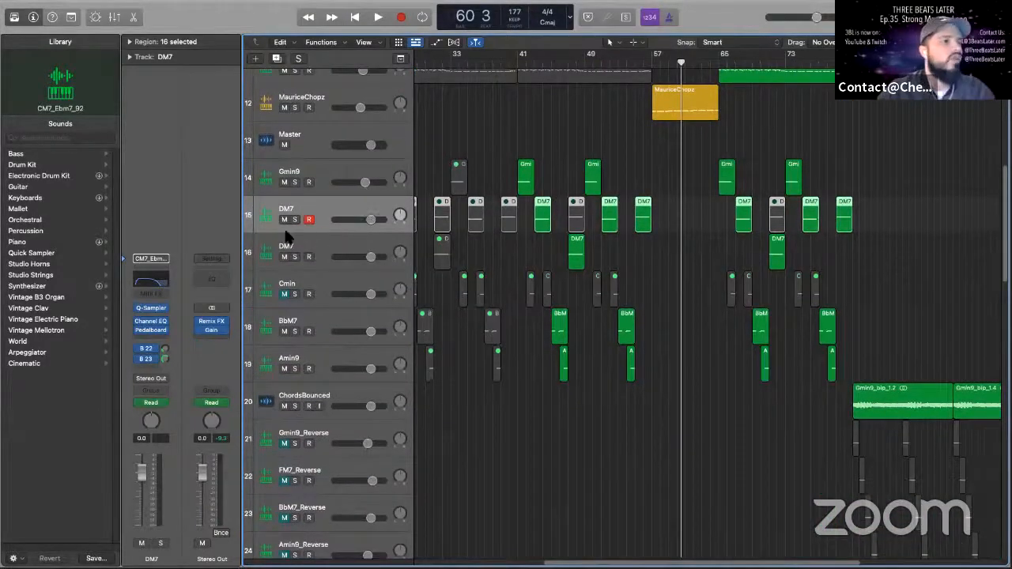
{"action": "left_click", "coordinate": [151, 331]}
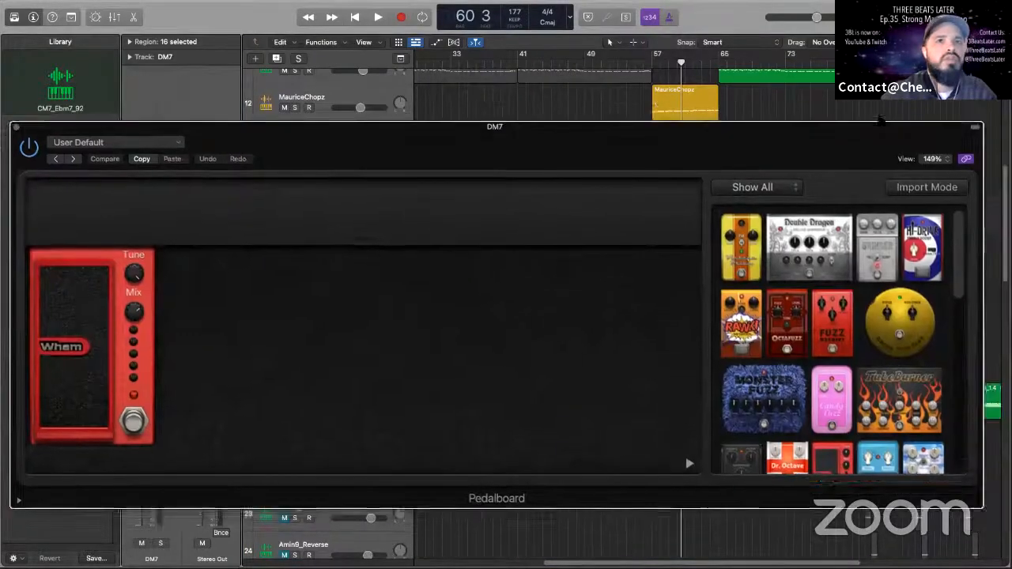
{"action": "left_click_drag", "start_coordinate": [881, 122], "coordinate": [840, 103]}
{"action": "left_click_drag", "start_coordinate": [942, 121], "coordinate": [455, 122]}
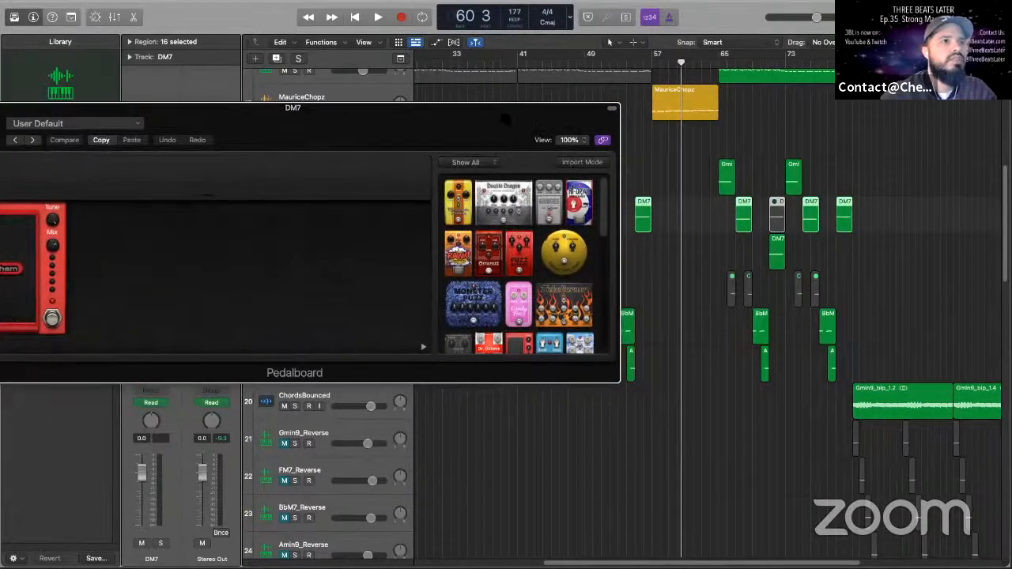
{"action": "left_click_drag", "start_coordinate": [580, 135], "coordinate": [903, 203]}
{"action": "left_click_drag", "start_coordinate": [687, 200], "coordinate": [696, 192]}
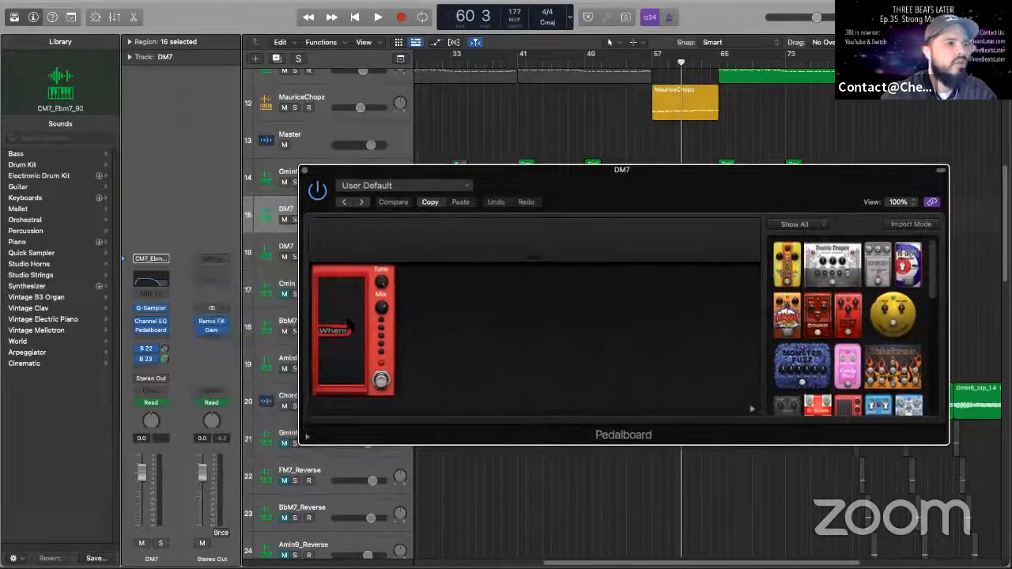
{"action": "left_click_drag", "start_coordinate": [571, 166], "coordinate": [479, 287]}
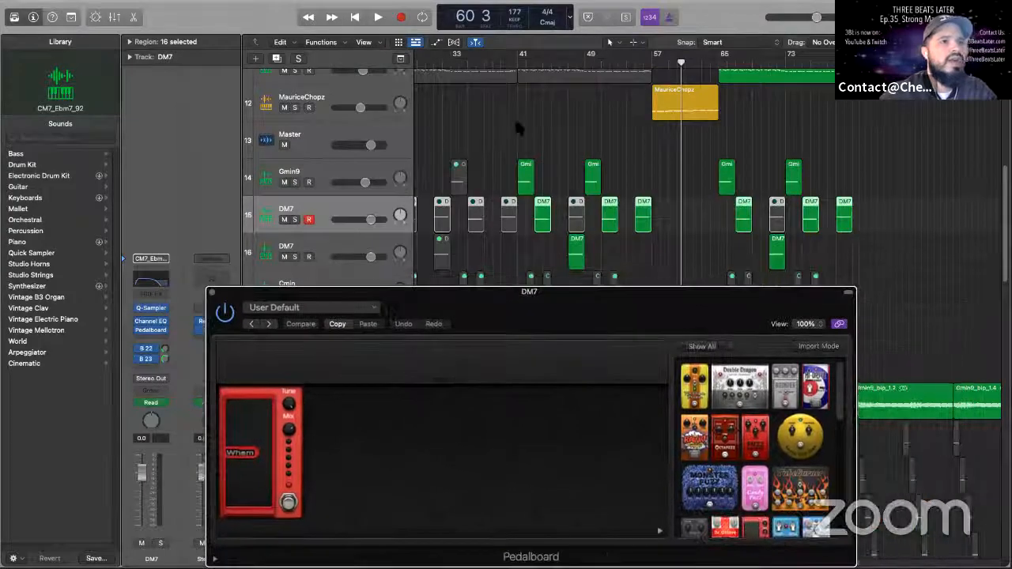
Play the arrangement from bar 43, solo the track 15 DM7 to watch its Wham pedal, and stop playback.
{"action": "double_click", "coordinate": [538, 66]}
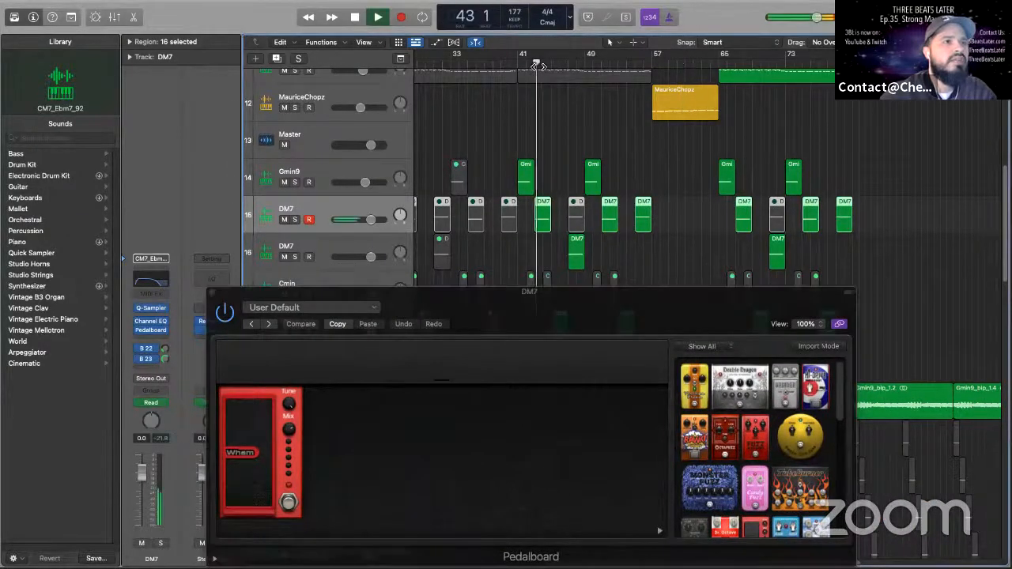
{"action": "left_click", "coordinate": [295, 220]}
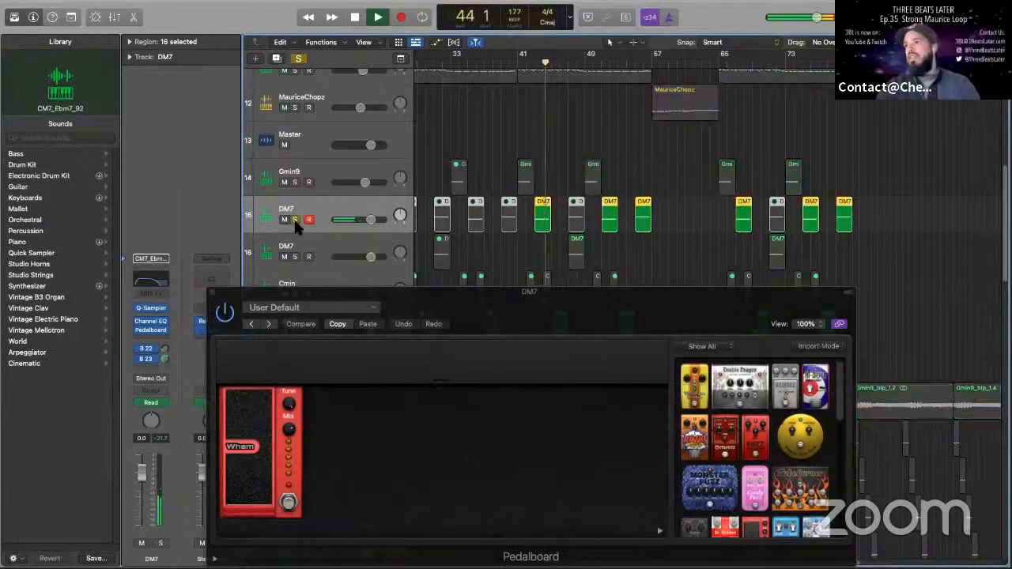
{"action": "key", "text": "space"}
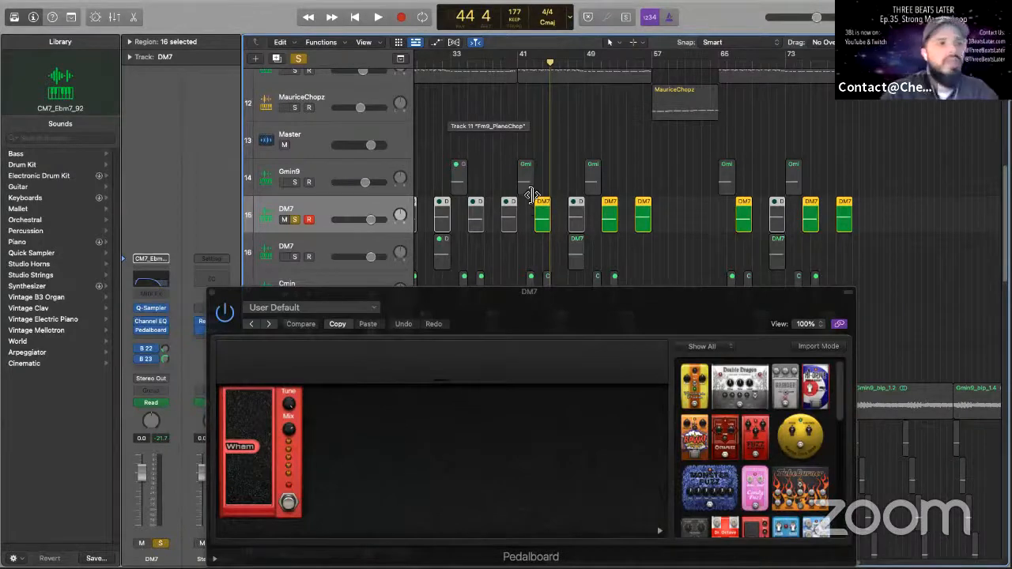
Solo the track 16 DM7 as well, play its region just before bar 49, stop playback, and close the Pedalboard.
{"action": "scroll", "coordinate": [538, 213], "scroll_direction": "down", "scroll_amount": 3}
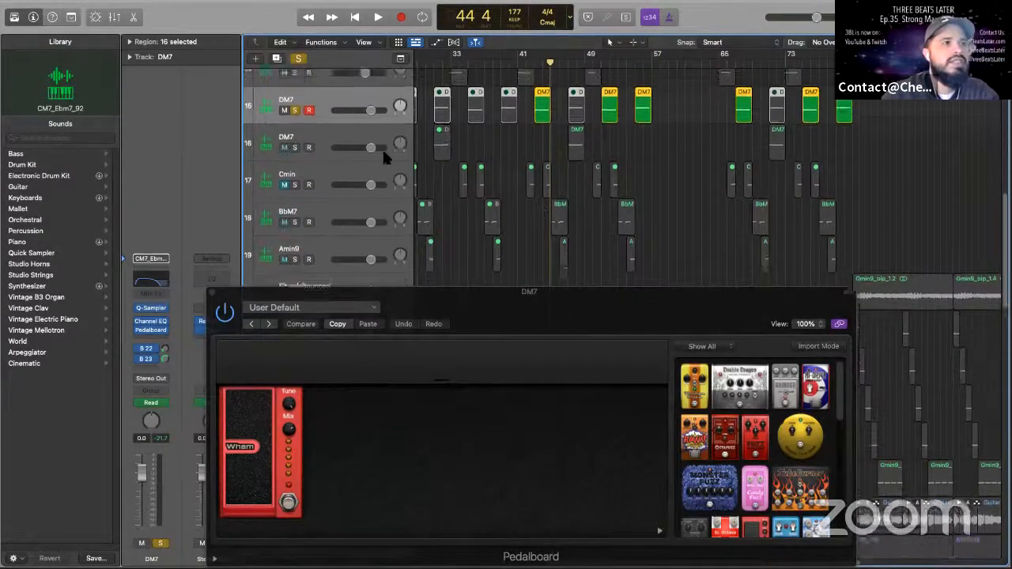
{"action": "left_click", "coordinate": [295, 156]}
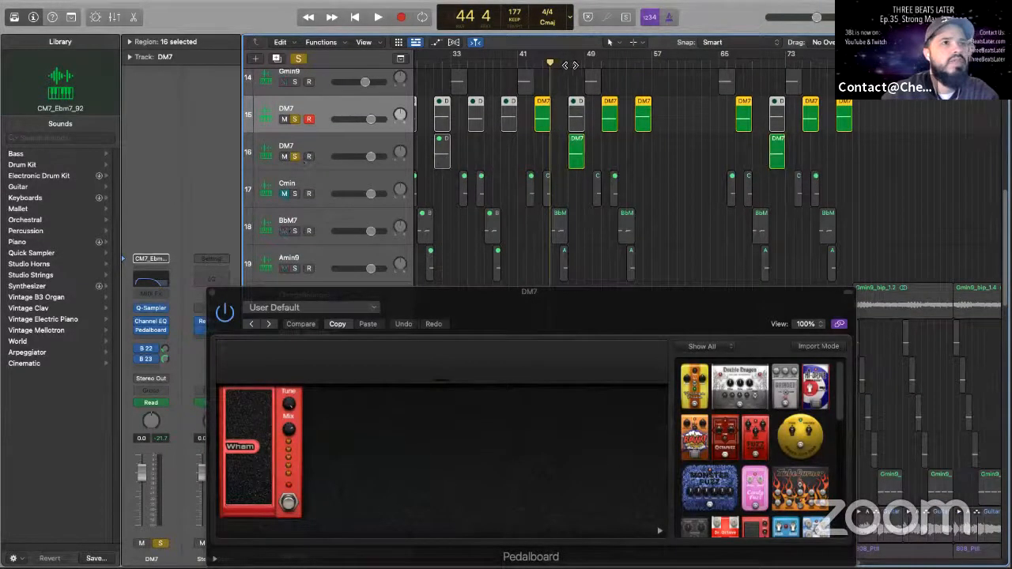
{"action": "key", "text": "space"}
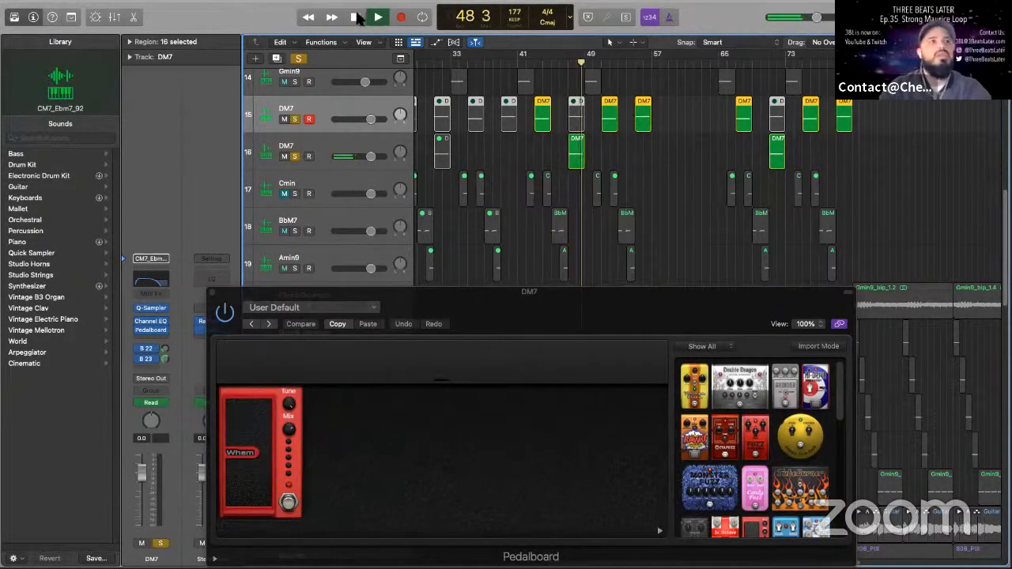
{"action": "left_click", "coordinate": [360, 19]}
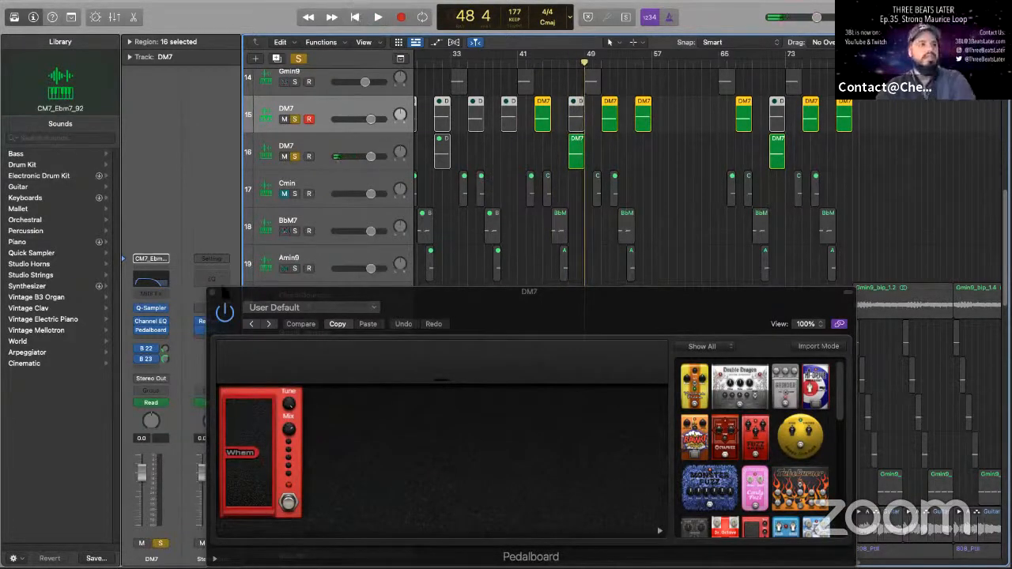
{"action": "left_click", "coordinate": [212, 292]}
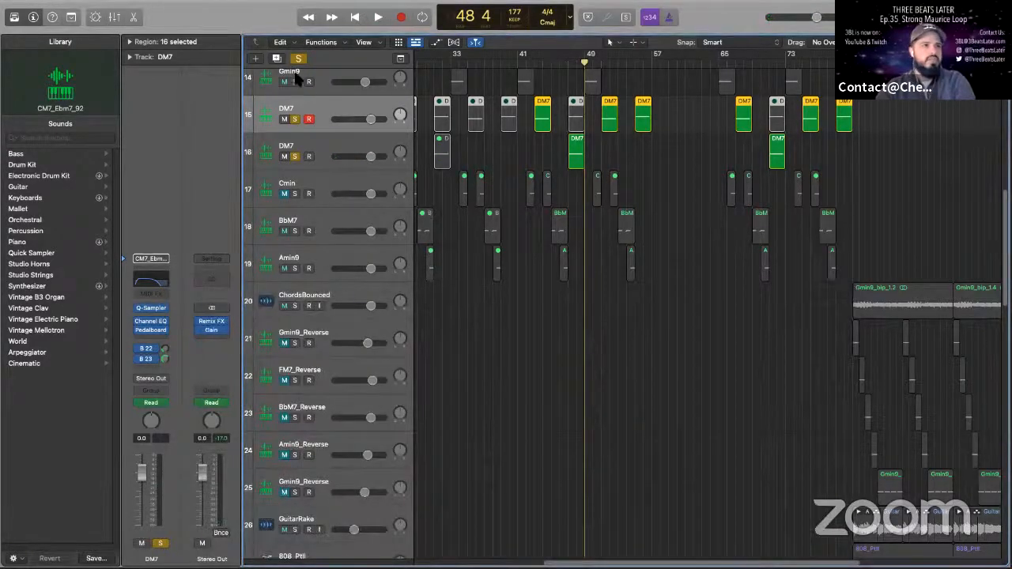
Clear the DM7 solos, then solo the 808 track and play it from bar 9.
{"action": "scroll", "coordinate": [534, 222], "scroll_direction": "up", "scroll_amount": 10}
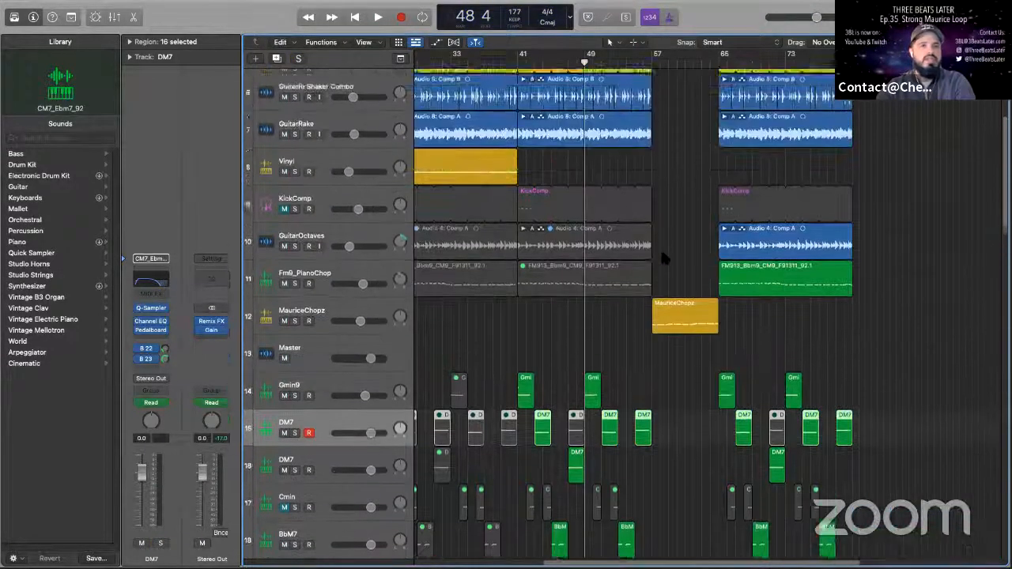
{"action": "scroll", "coordinate": [664, 250], "scroll_direction": "up", "scroll_amount": 3}
{"action": "scroll", "coordinate": [515, 165], "scroll_direction": "left", "scroll_amount": 6}
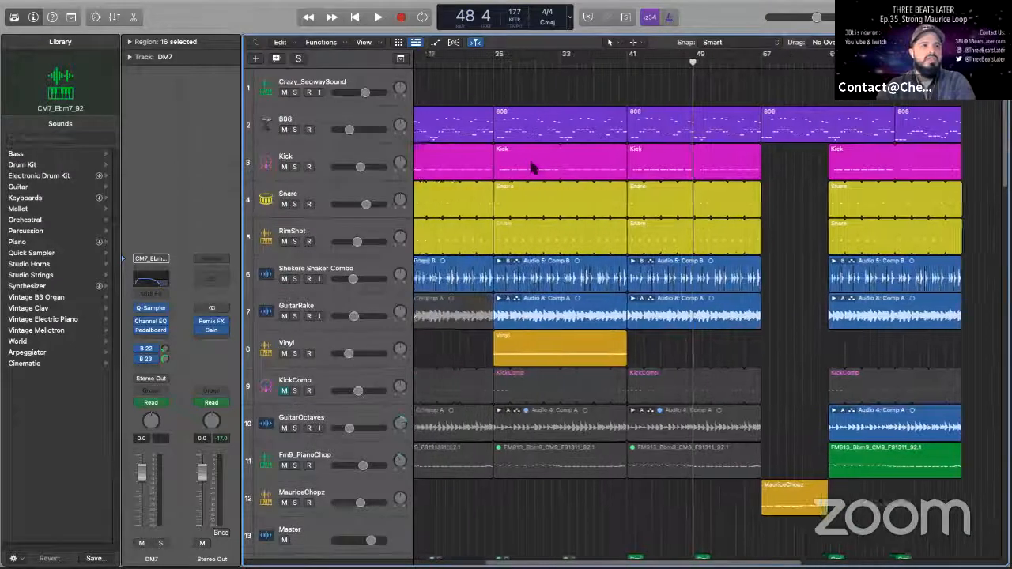
{"action": "left_click", "coordinate": [317, 124]}
{"action": "left_click", "coordinate": [295, 130]}
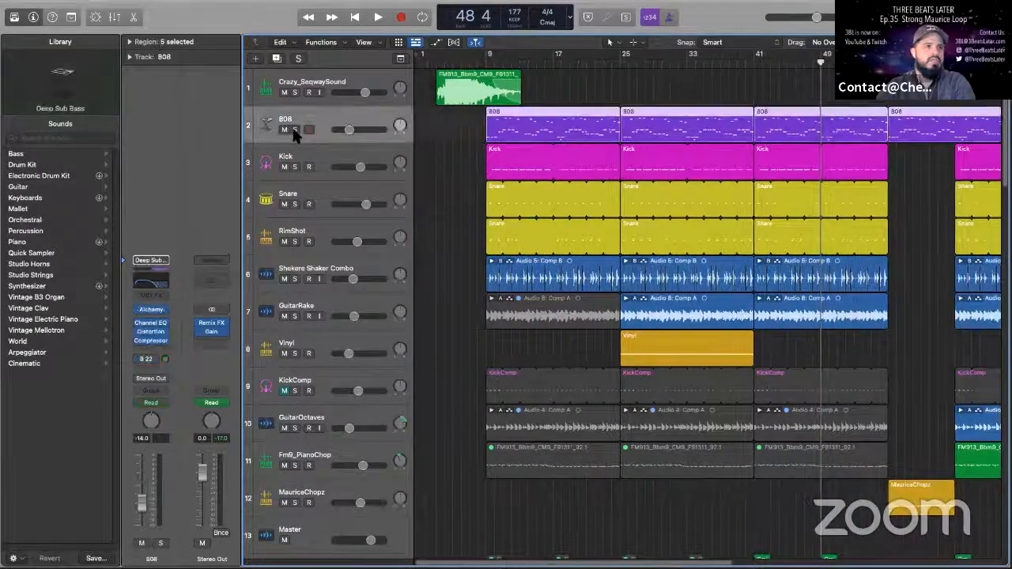
{"action": "left_click", "coordinate": [488, 62]}
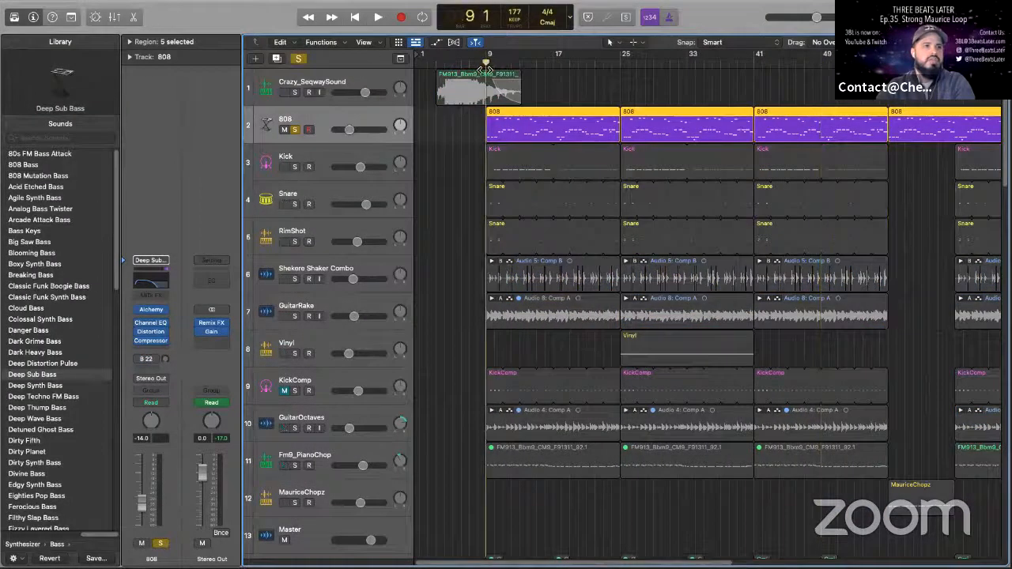
{"action": "key", "text": "space"}
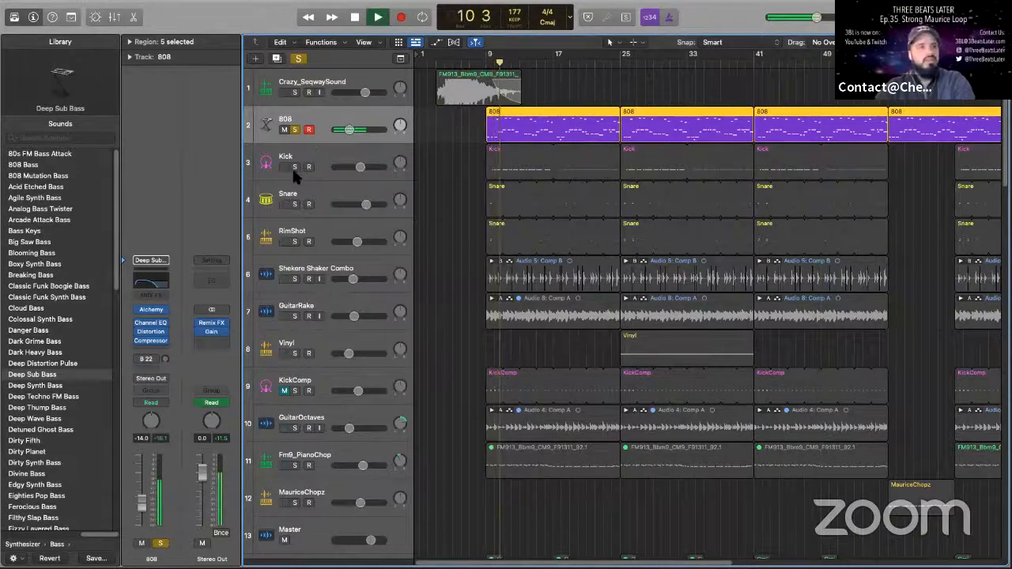
Add the Kick, Snare, RimShot and Shekere Shaker Combo tracks to the solo one by one during playback.
{"action": "left_click", "coordinate": [294, 167]}
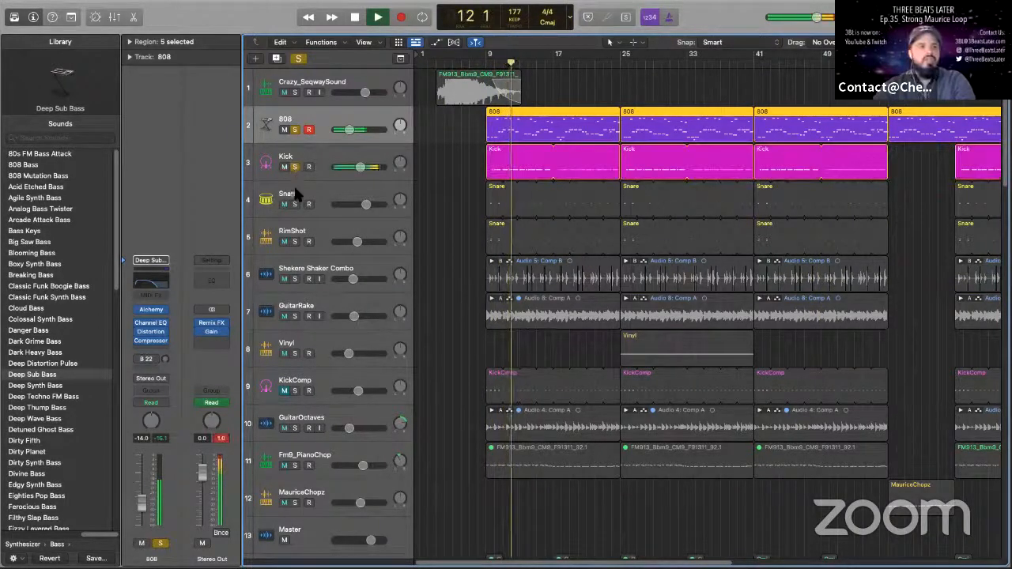
{"action": "left_click", "coordinate": [295, 204]}
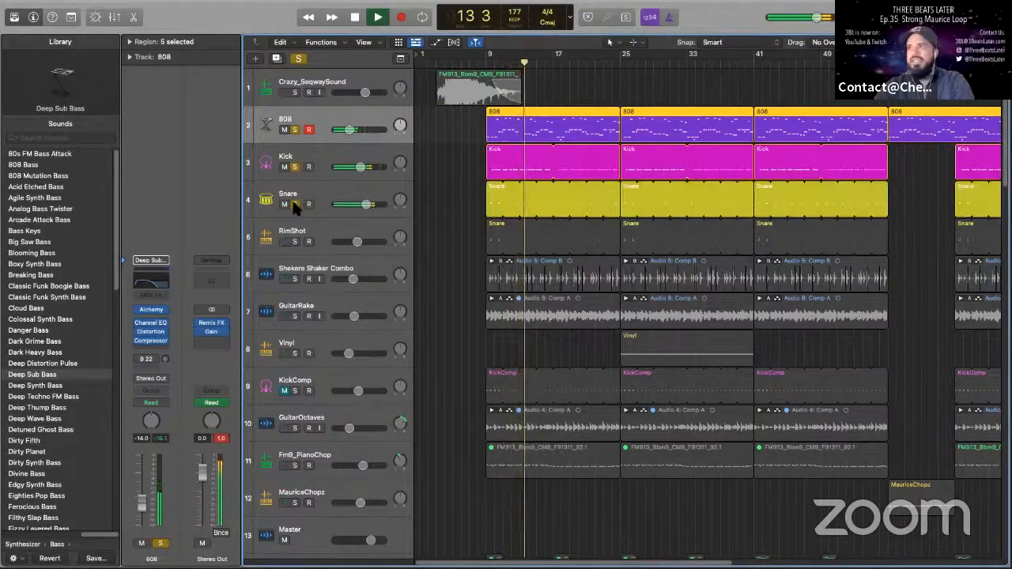
{"action": "left_click", "coordinate": [294, 241]}
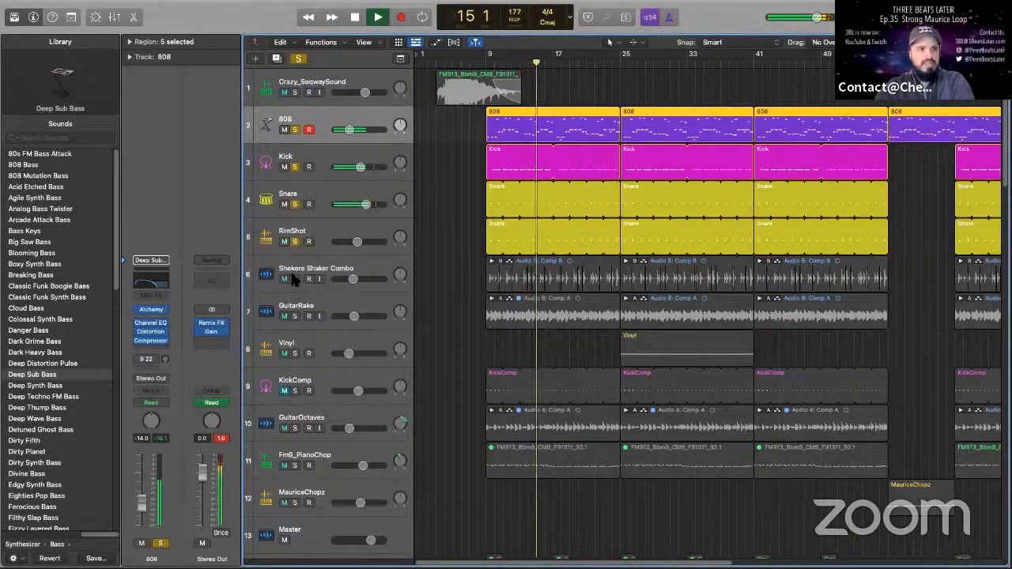
{"action": "left_click", "coordinate": [295, 280]}
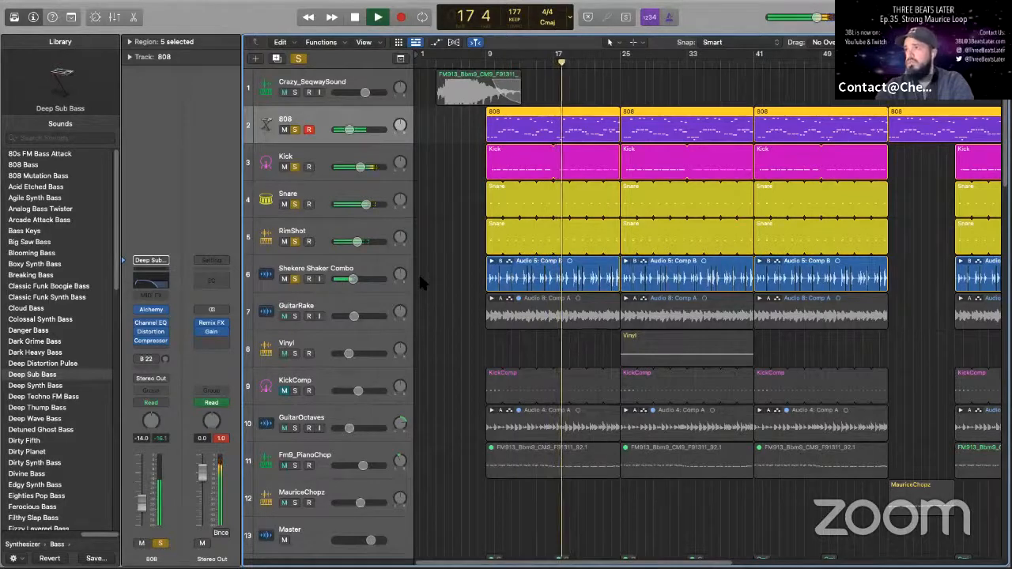
Go to the section starting at bar 81, stop playback, and clear all track solos.
{"action": "scroll", "coordinate": [420, 284], "scroll_direction": "right", "scroll_amount": 10}
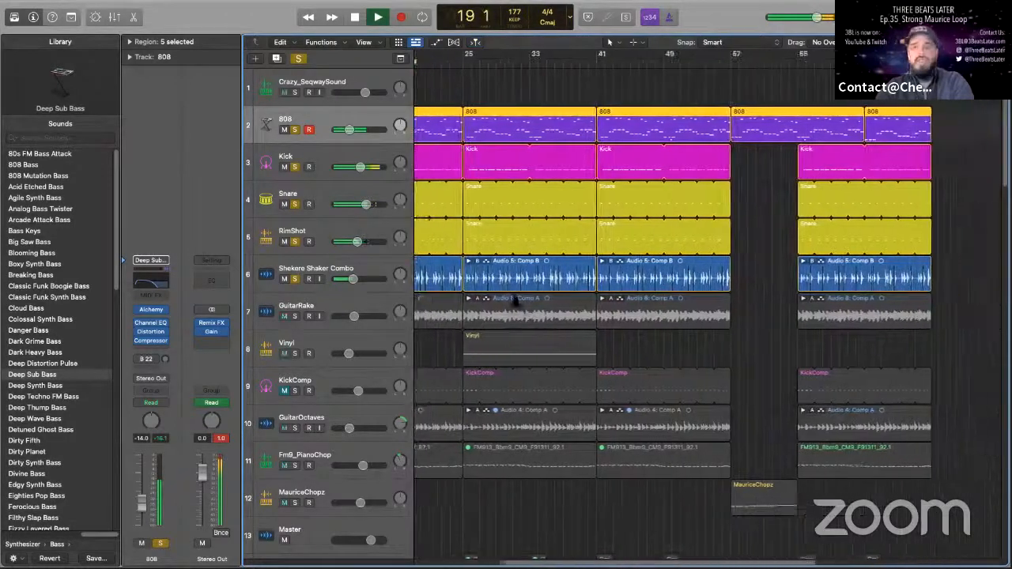
{"action": "scroll", "coordinate": [518, 297], "scroll_direction": "right", "scroll_amount": 10}
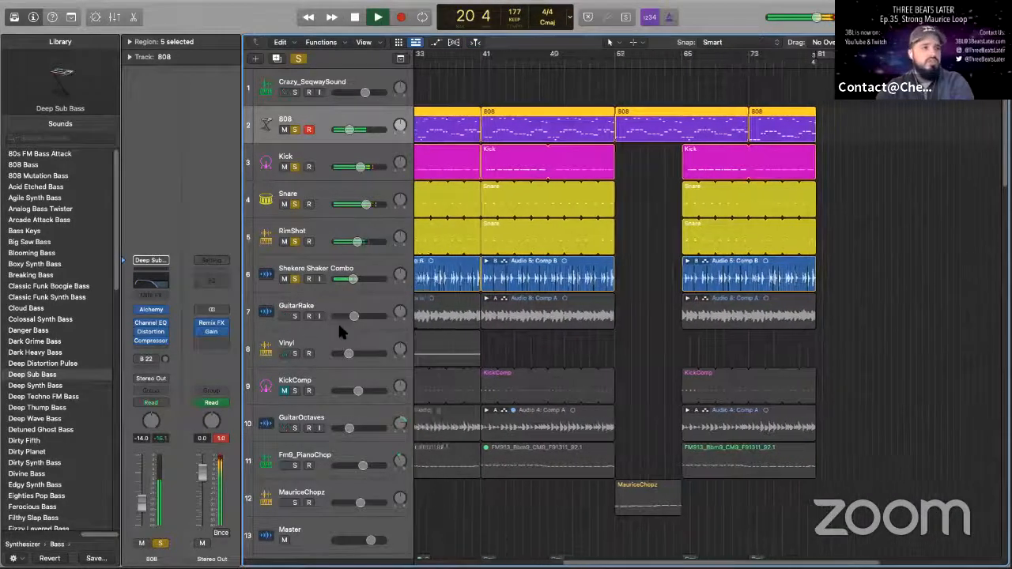
{"action": "scroll", "coordinate": [639, 247], "scroll_direction": "right", "scroll_amount": 8}
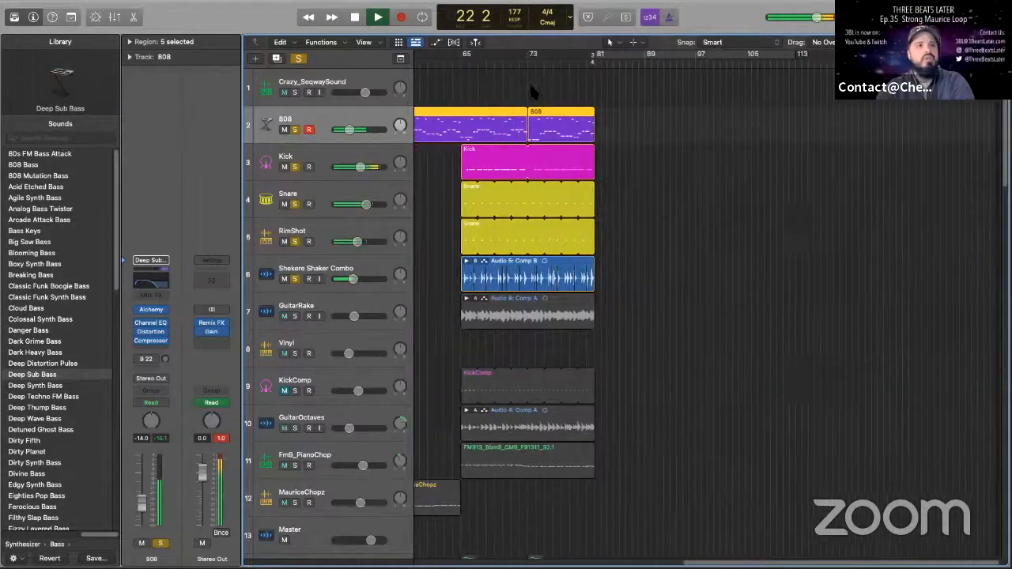
{"action": "scroll", "coordinate": [614, 245], "scroll_direction": "down", "scroll_amount": 3}
{"action": "scroll", "coordinate": [609, 241], "scroll_direction": "down", "scroll_amount": 4}
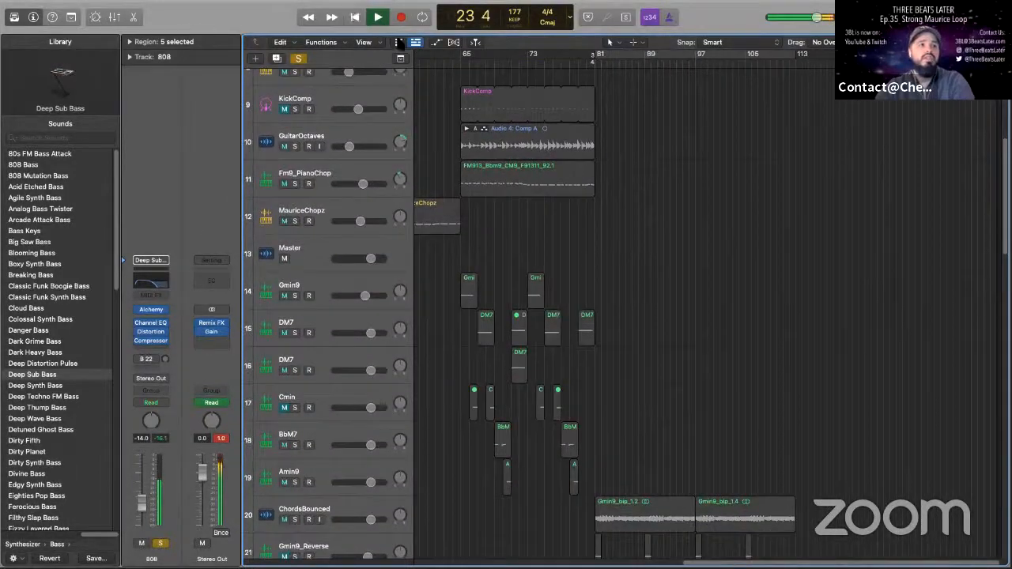
{"action": "key", "text": "space"}
{"action": "scroll", "coordinate": [639, 252], "scroll_direction": "down", "scroll_amount": 3}
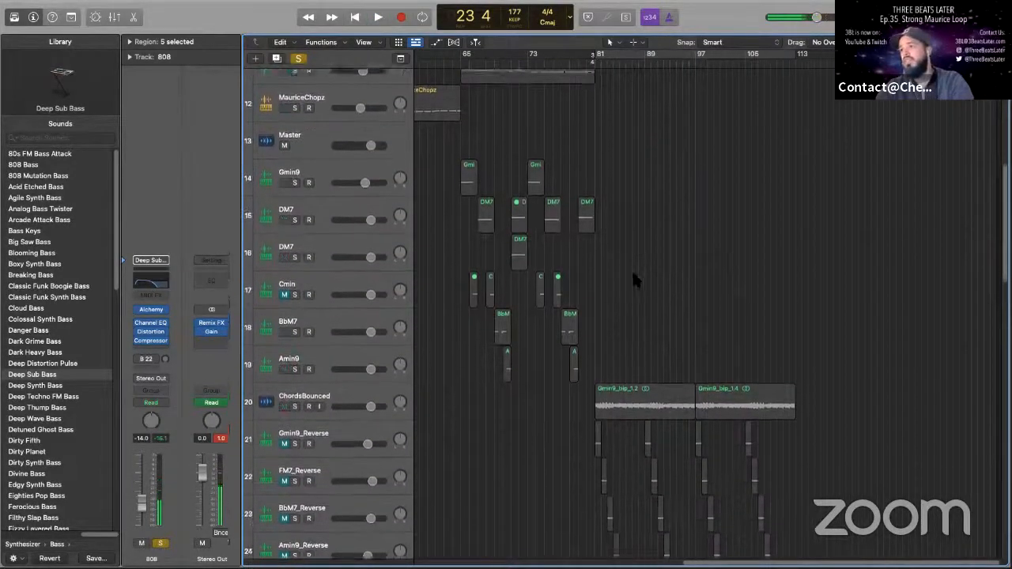
{"action": "scroll", "coordinate": [533, 316], "scroll_direction": "down", "scroll_amount": 5}
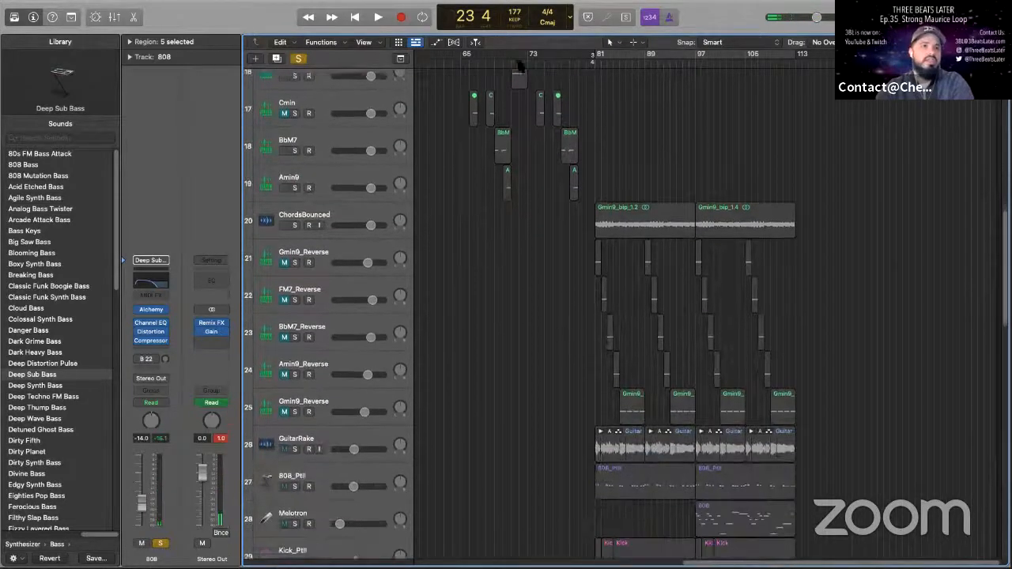
{"action": "left_click", "coordinate": [299, 58]}
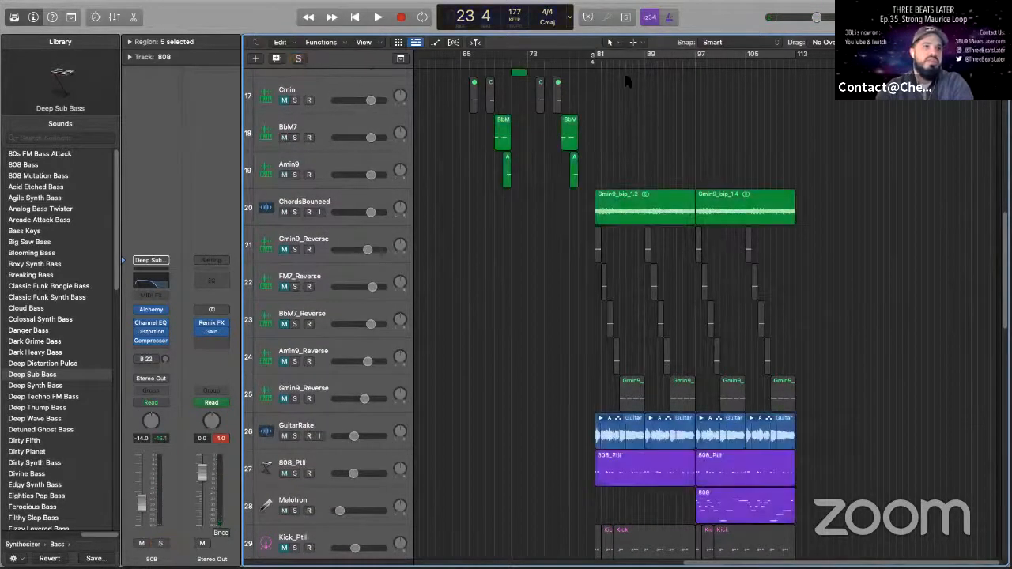
Play the second section from bar 81 twice with its full mix, stopping after a few bars each time.
{"action": "scroll", "coordinate": [624, 71], "scroll_direction": "down", "scroll_amount": 1}
{"action": "left_click", "coordinate": [595, 64]}
{"action": "scroll", "coordinate": [596, 63], "scroll_direction": "down", "scroll_amount": 2}
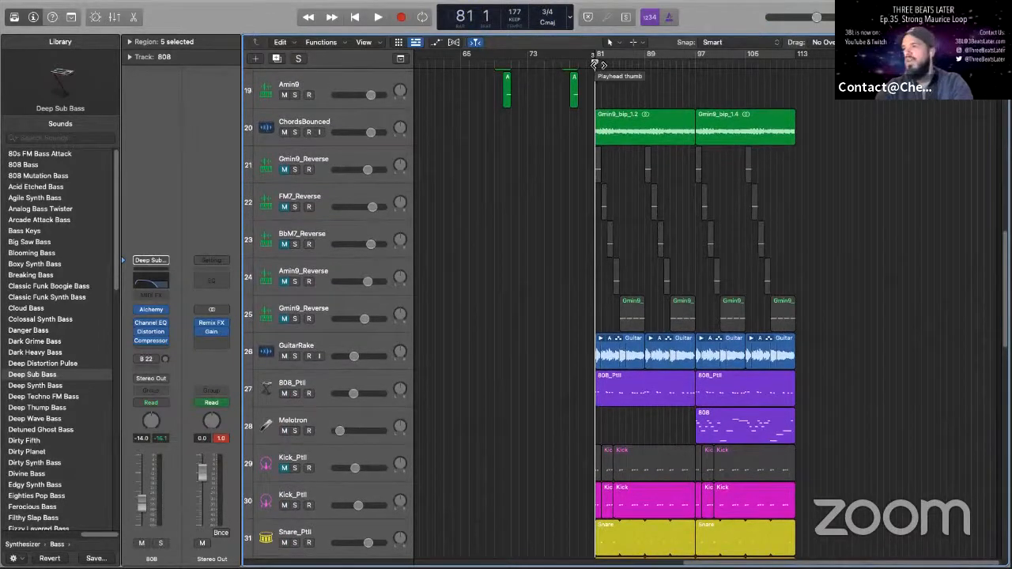
{"action": "scroll", "coordinate": [596, 63], "scroll_direction": "down", "scroll_amount": 1}
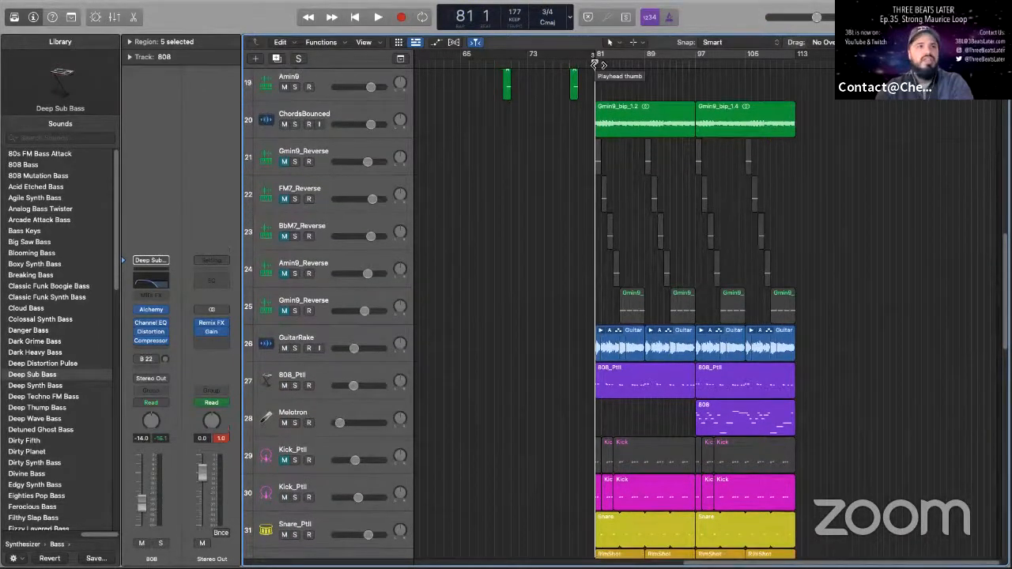
{"action": "left_click", "coordinate": [633, 66]}
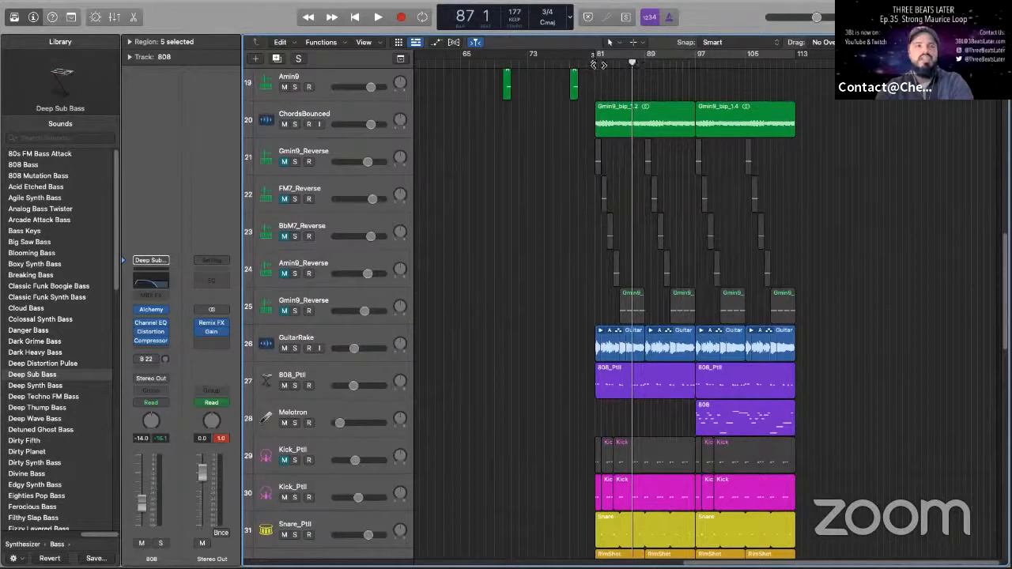
{"action": "left_click", "coordinate": [597, 65]}
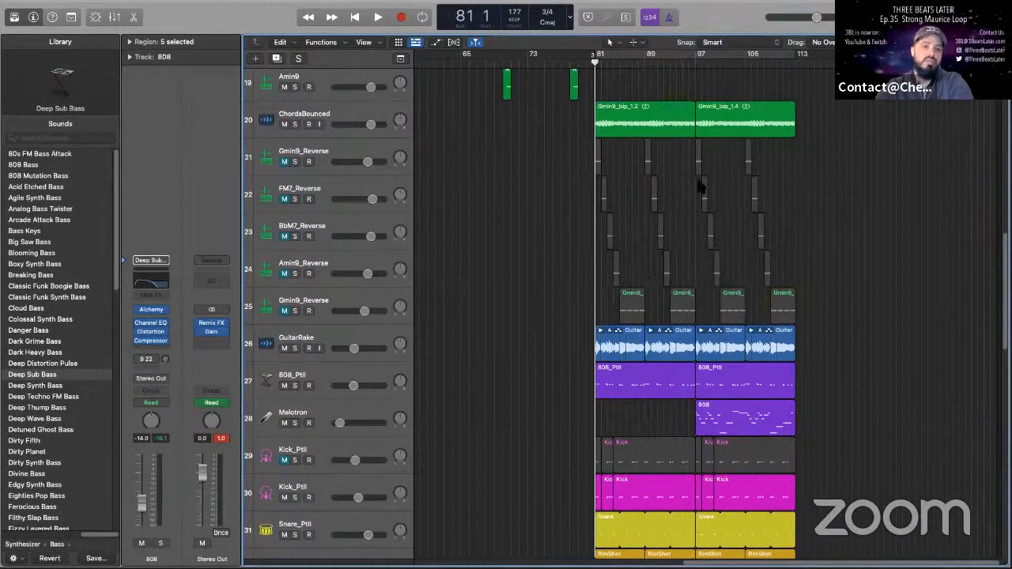
{"action": "left_click", "coordinate": [641, 66]}
{"action": "left_click", "coordinate": [597, 65]}
{"action": "key", "text": "space"}
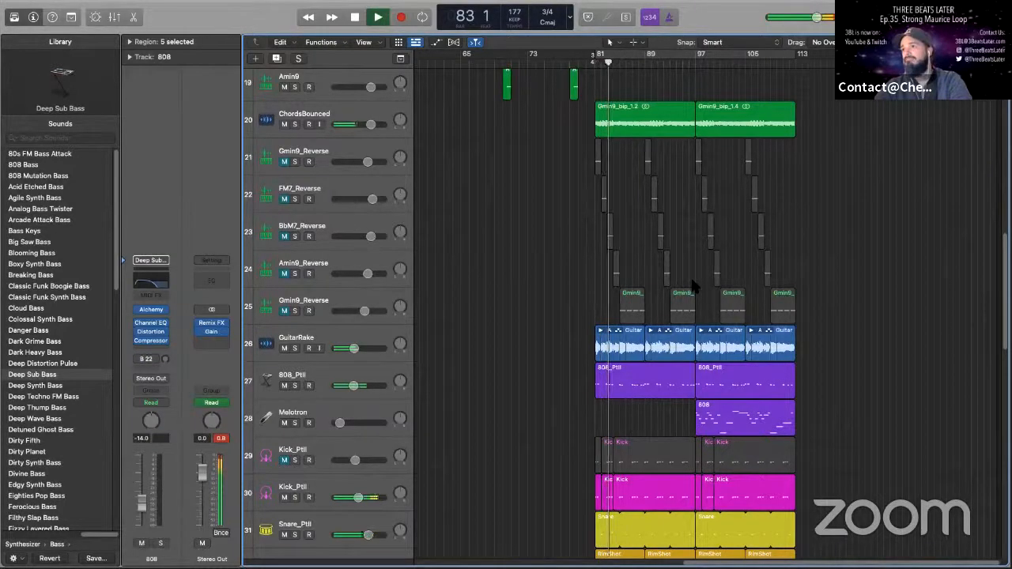
{"action": "scroll", "coordinate": [693, 286], "scroll_direction": "down", "scroll_amount": 2}
{"action": "scroll", "coordinate": [693, 286], "scroll_direction": "down", "scroll_amount": 2}
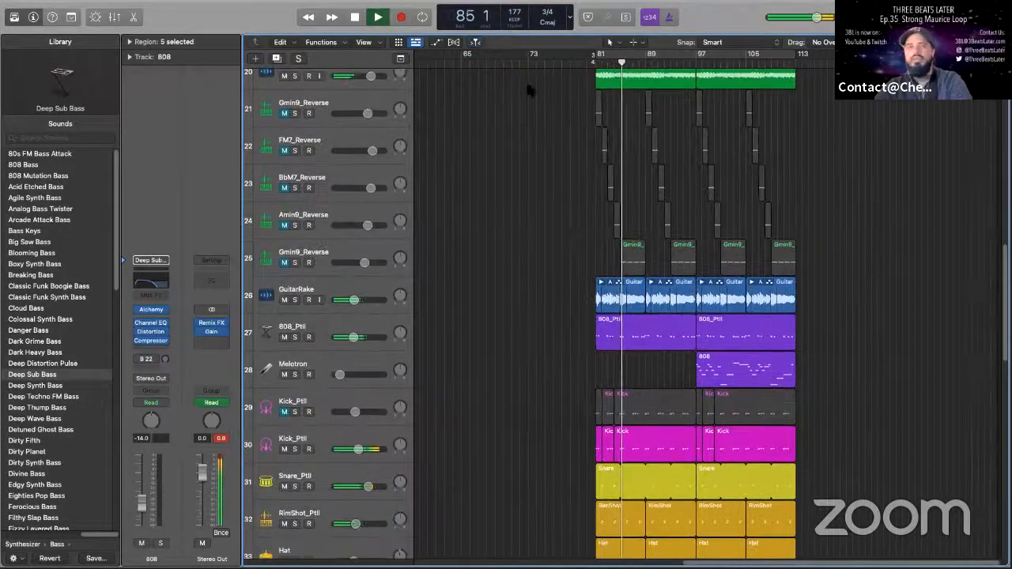
{"action": "left_click", "coordinate": [353, 19]}
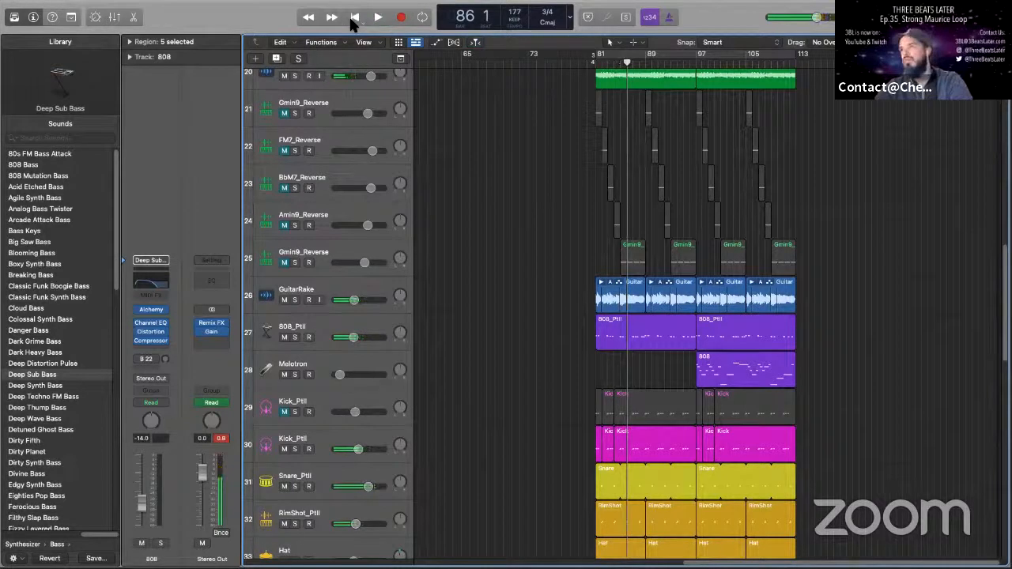
{"action": "double_click", "coordinate": [600, 65]}
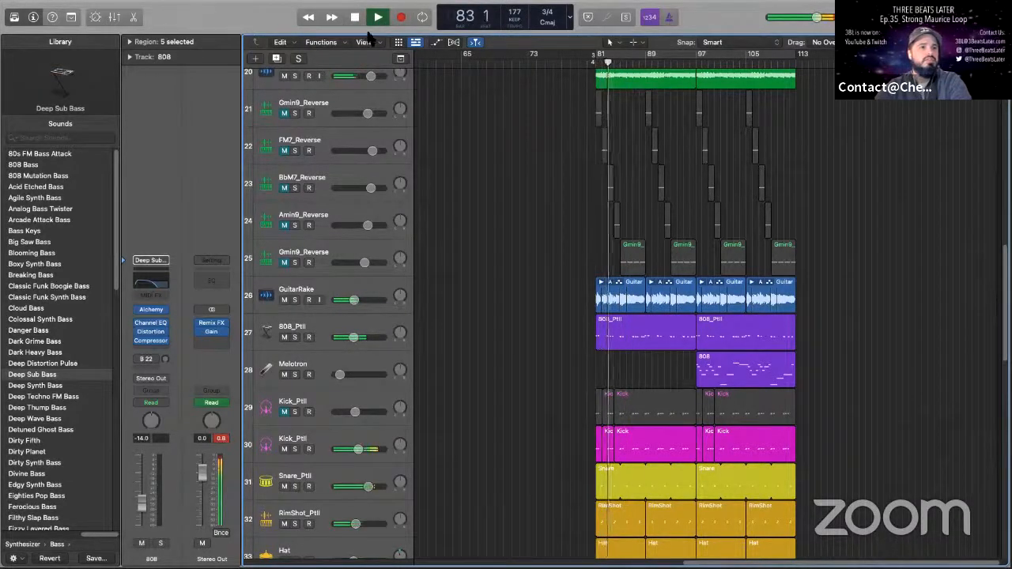
{"action": "left_click", "coordinate": [355, 18]}
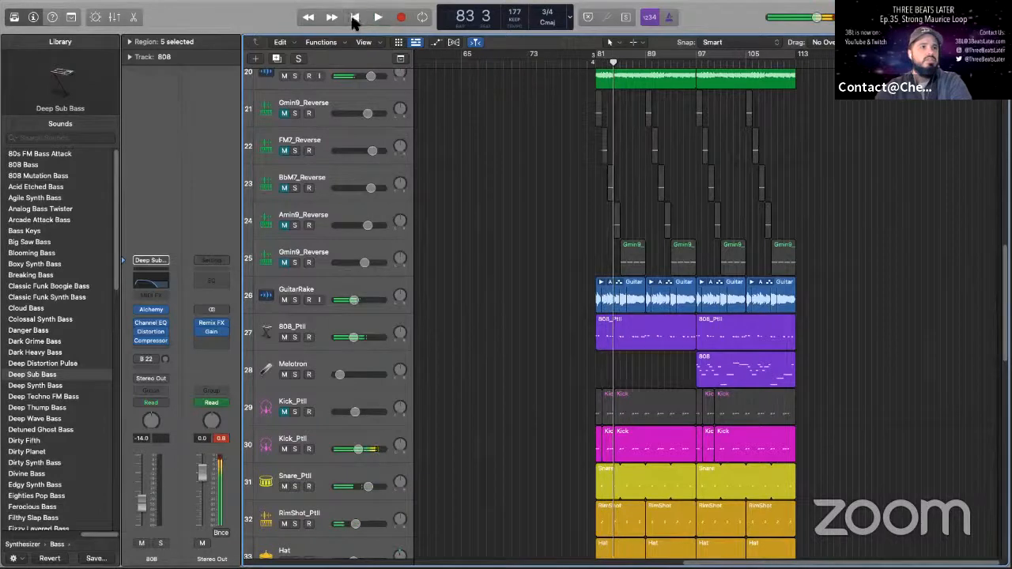
Unmute the five reversed chord tracks 21 to 25, from Gmin9_Reverse through FM7, BbM7 and Amin9 to the second Gmin9_Reverse.
{"action": "left_click", "coordinate": [314, 104]}
{"action": "left_click", "coordinate": [284, 114]}
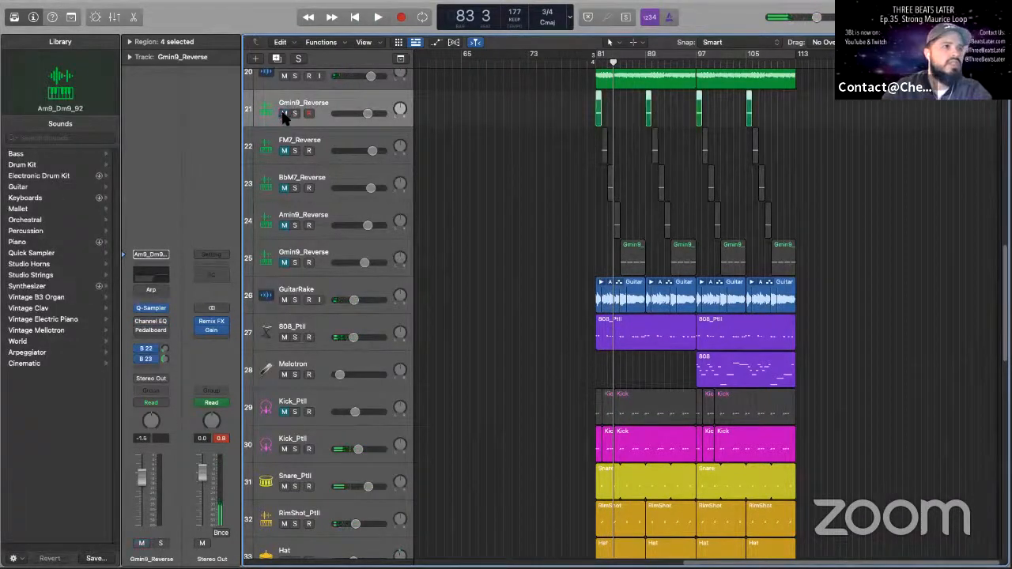
{"action": "left_click", "coordinate": [285, 151]}
{"action": "left_click", "coordinate": [285, 189]}
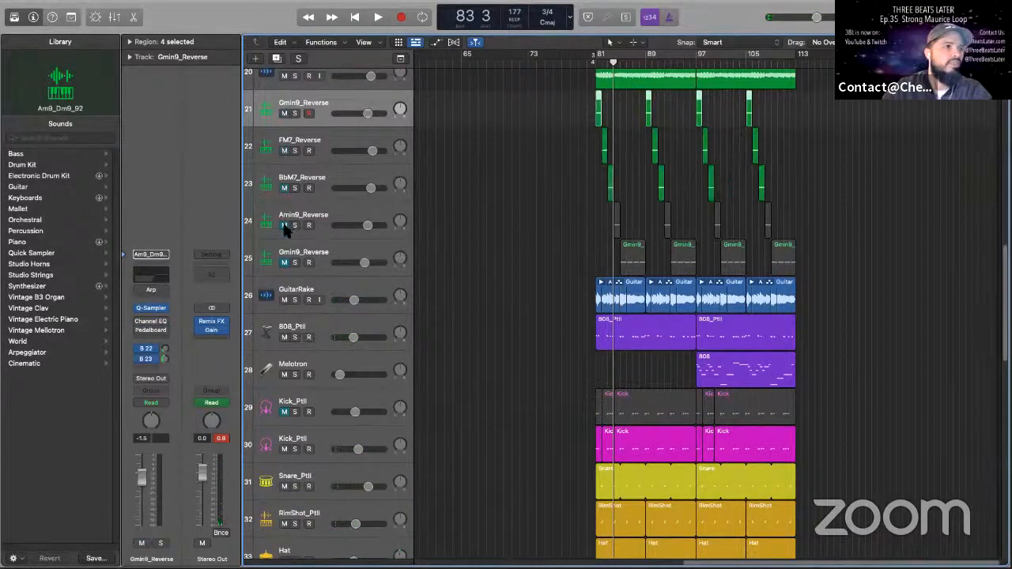
{"action": "left_click", "coordinate": [285, 225]}
{"action": "left_click", "coordinate": [285, 262]}
Solo the five reversed chord tracks 21 to 25 and play them from bar 81.
{"action": "left_click", "coordinate": [294, 114]}
{"action": "left_click", "coordinate": [294, 151]}
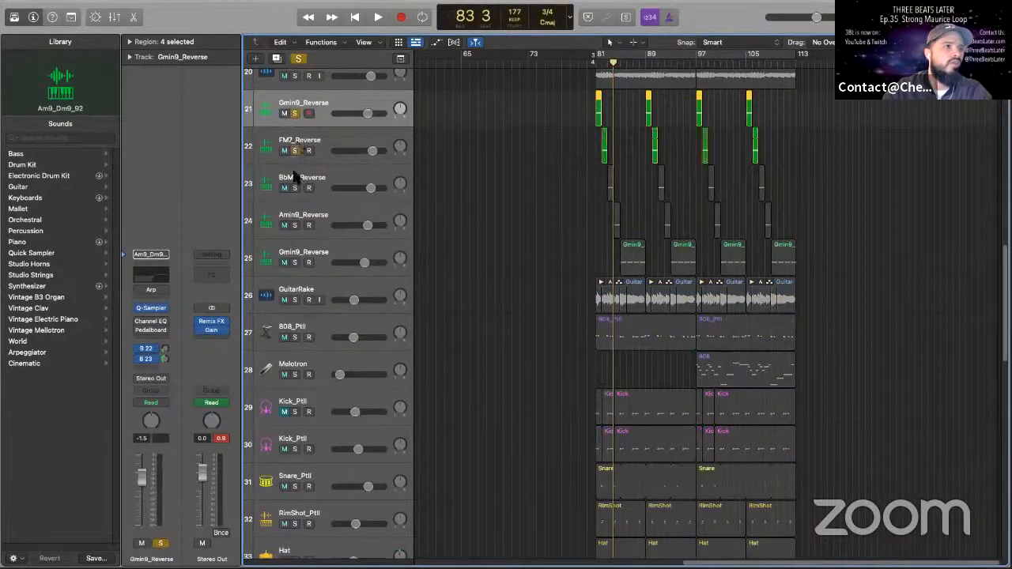
{"action": "left_click", "coordinate": [294, 188]}
{"action": "left_click", "coordinate": [294, 225]}
{"action": "left_click", "coordinate": [294, 263]}
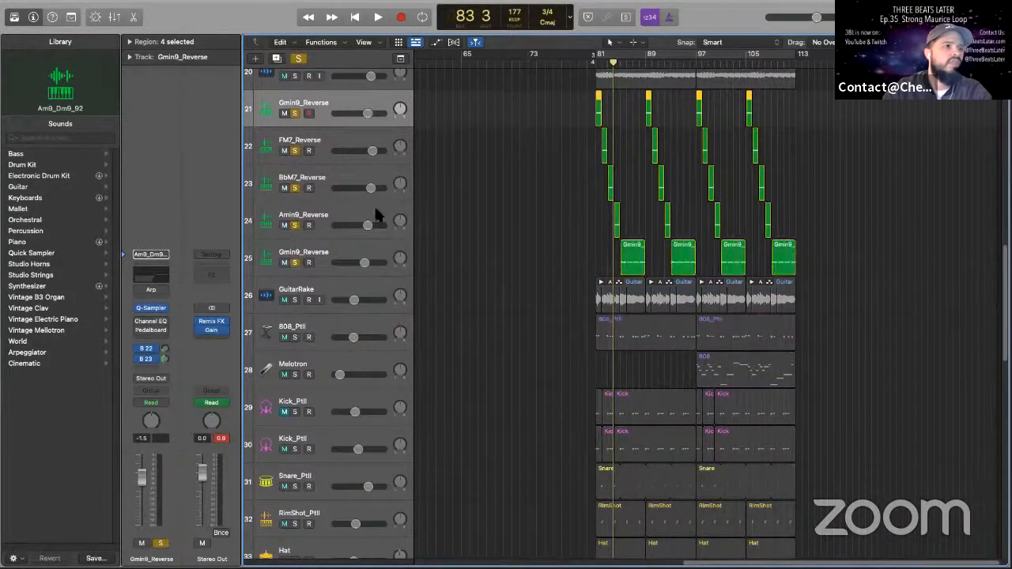
{"action": "left_click", "coordinate": [600, 64]}
{"action": "key", "text": "space"}
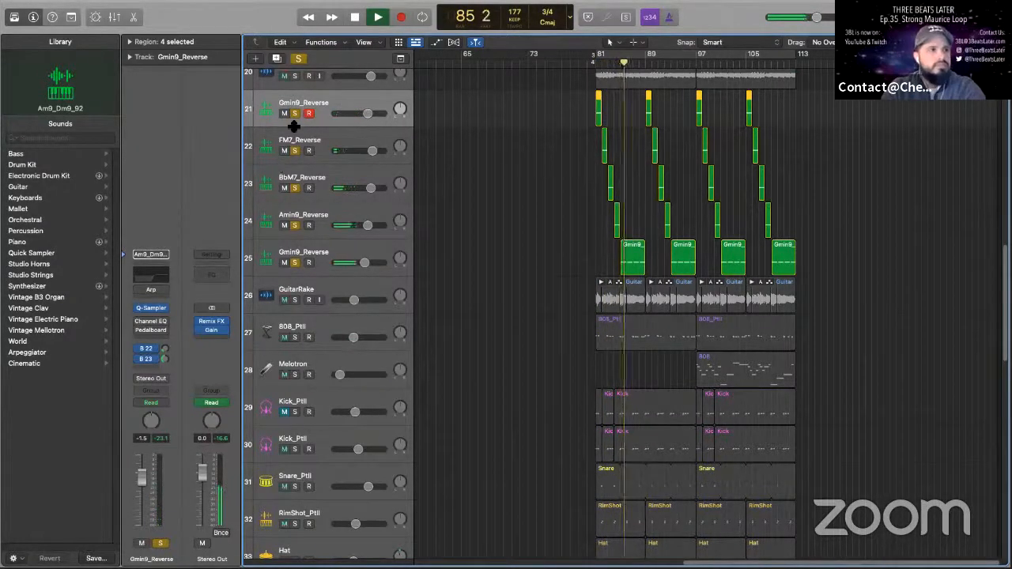
Add the ChordsBounced track to the solo, then clear all solos to hear the full mix and stop playback.
{"action": "left_click", "coordinate": [294, 76]}
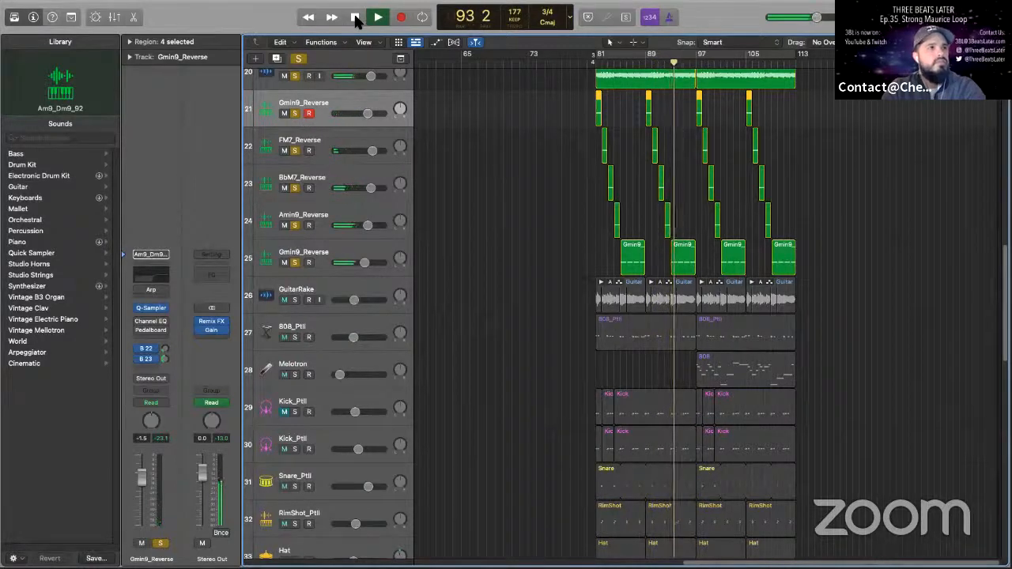
{"action": "left_click", "coordinate": [299, 59]}
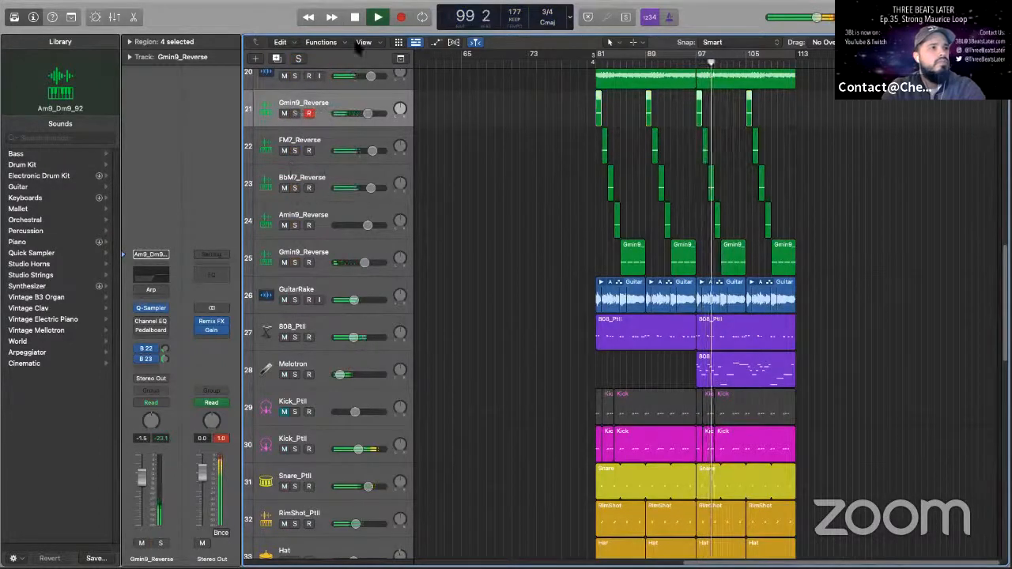
{"action": "left_click", "coordinate": [354, 17]}
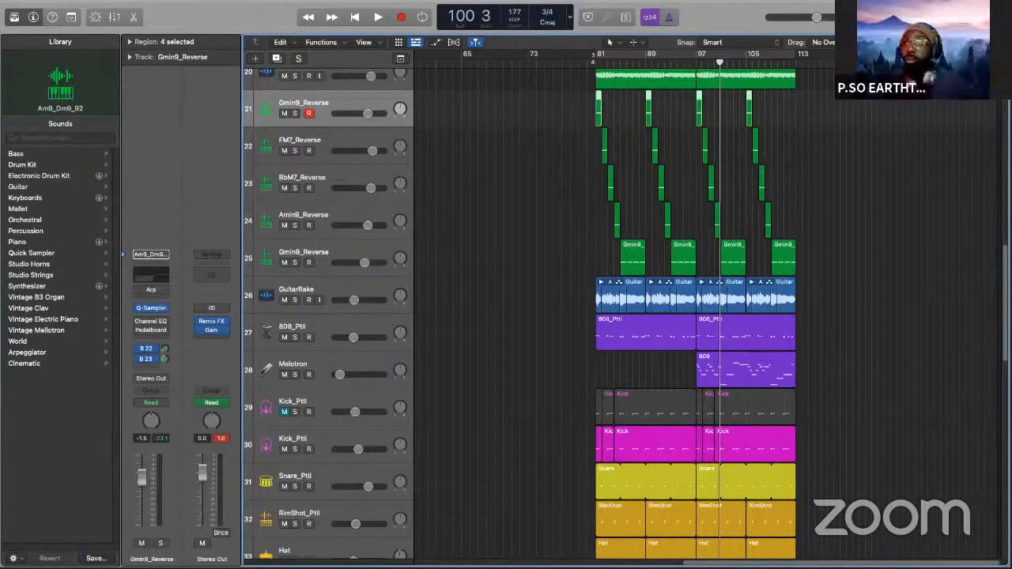
Deselect the Gmin9_Reverse regions and return to the first tracks of the arrangement.
{"action": "left_click", "coordinate": [500, 198]}
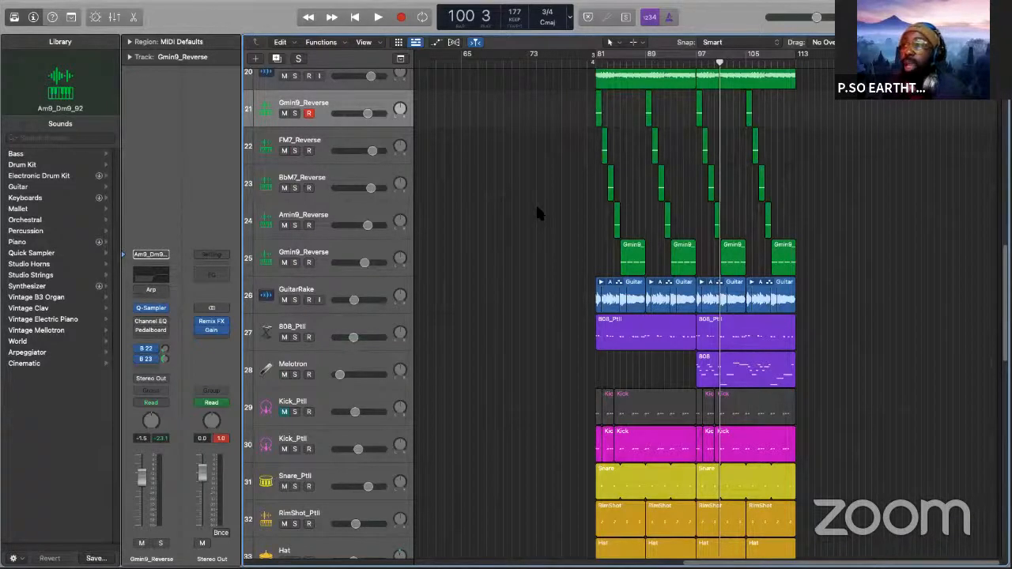
{"action": "scroll", "coordinate": [536, 207], "scroll_direction": "up", "scroll_amount": 15}
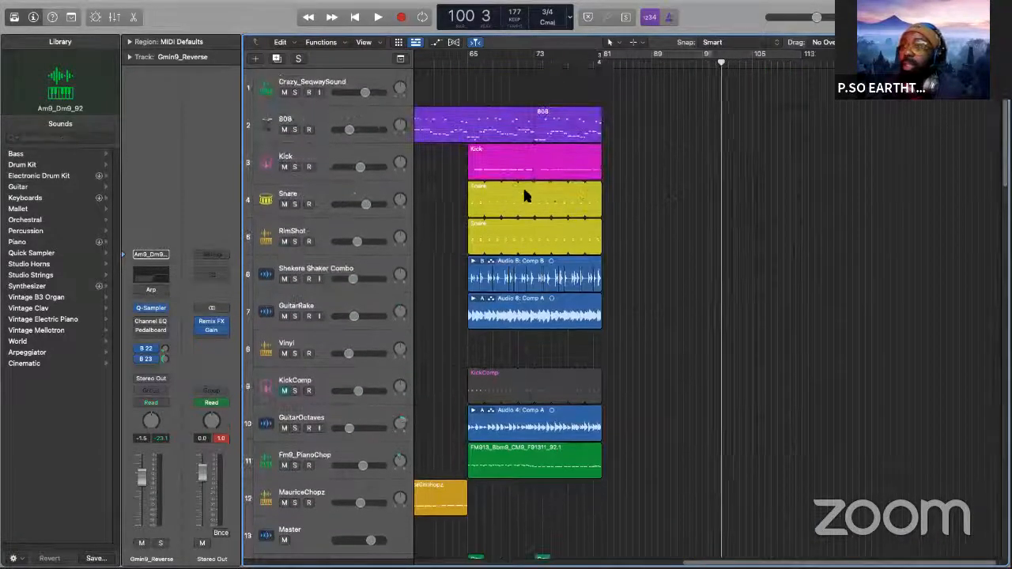
Solo the 808, Kick, Snare and RimShot tracks in the arrangement's first section.
{"action": "scroll", "coordinate": [525, 196], "scroll_direction": "left", "scroll_amount": 10}
{"action": "scroll", "coordinate": [506, 241], "scroll_direction": "down", "scroll_amount": 1}
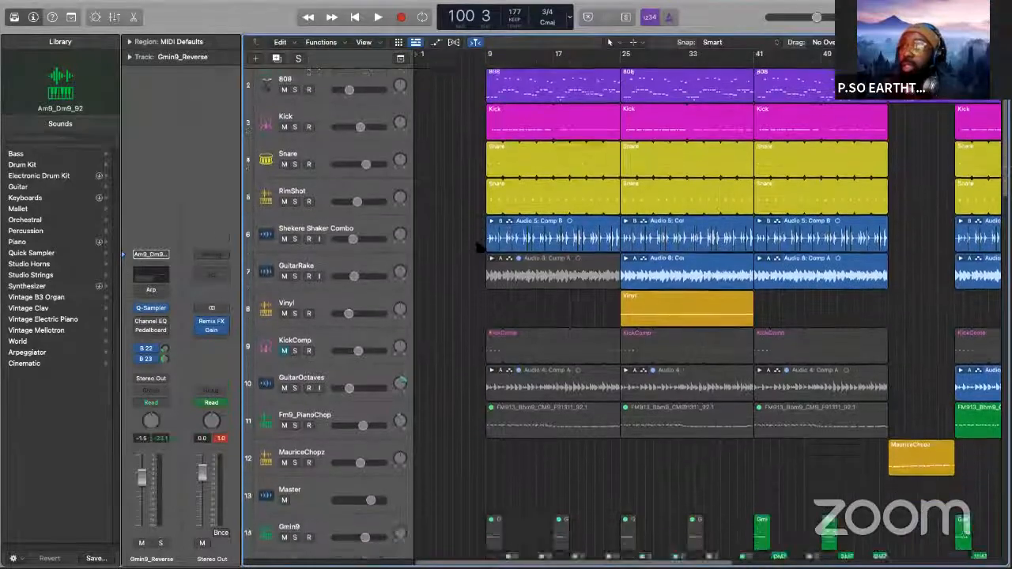
{"action": "scroll", "coordinate": [479, 247], "scroll_direction": "up", "scroll_amount": 1}
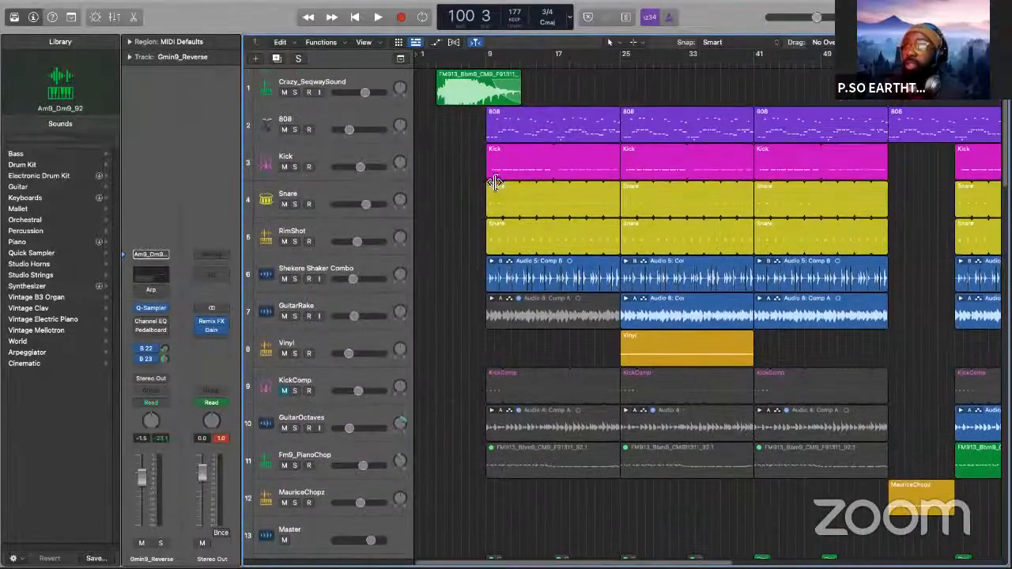
{"action": "left_click", "coordinate": [294, 129]}
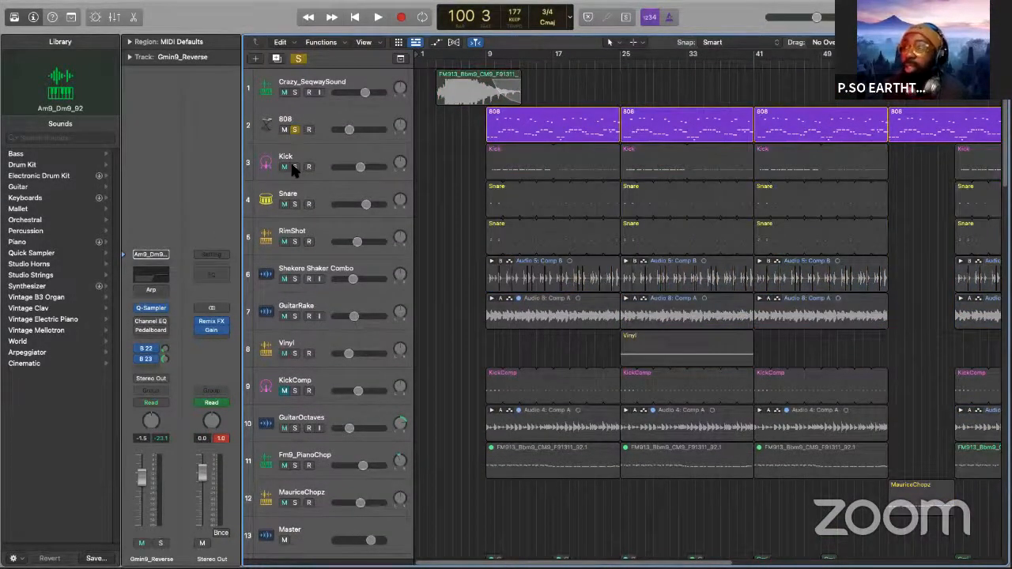
{"action": "left_click", "coordinate": [292, 166]}
{"action": "left_click", "coordinate": [293, 202]}
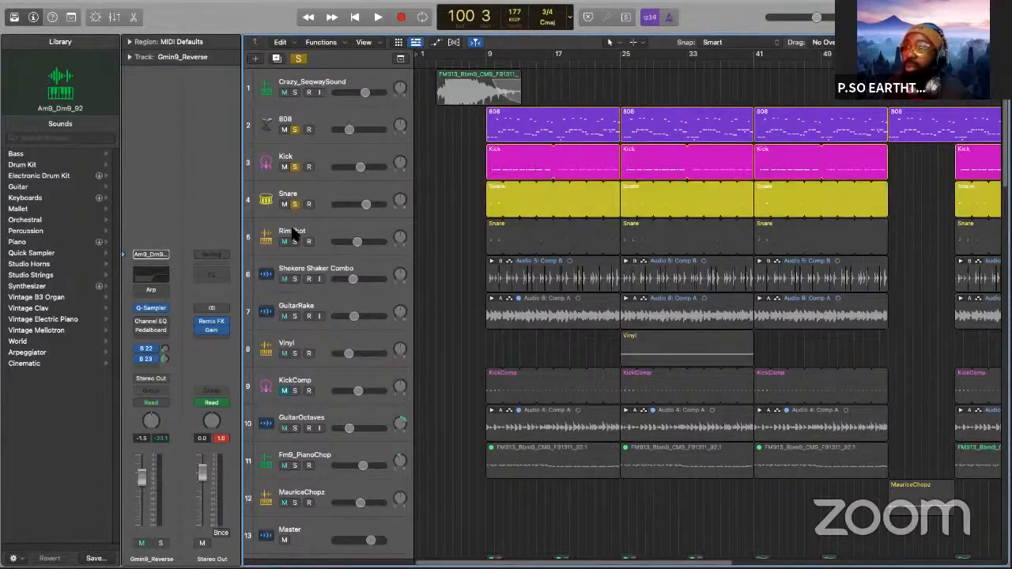
{"action": "left_click", "coordinate": [294, 241]}
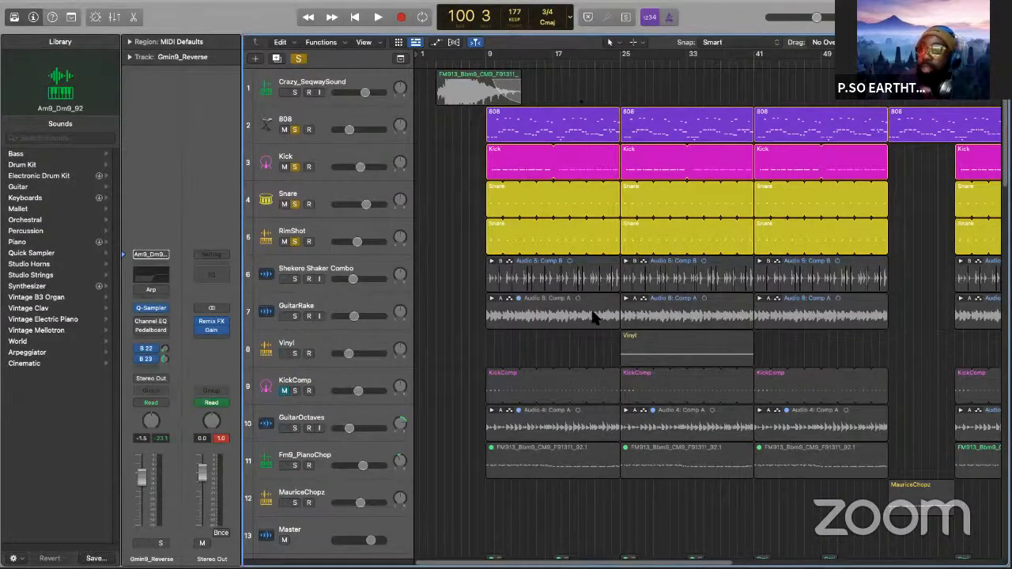
Go to the reversed-chord section starting at bar 81 and clear all solos.
{"action": "scroll", "coordinate": [646, 336], "scroll_direction": "down", "scroll_amount": 2}
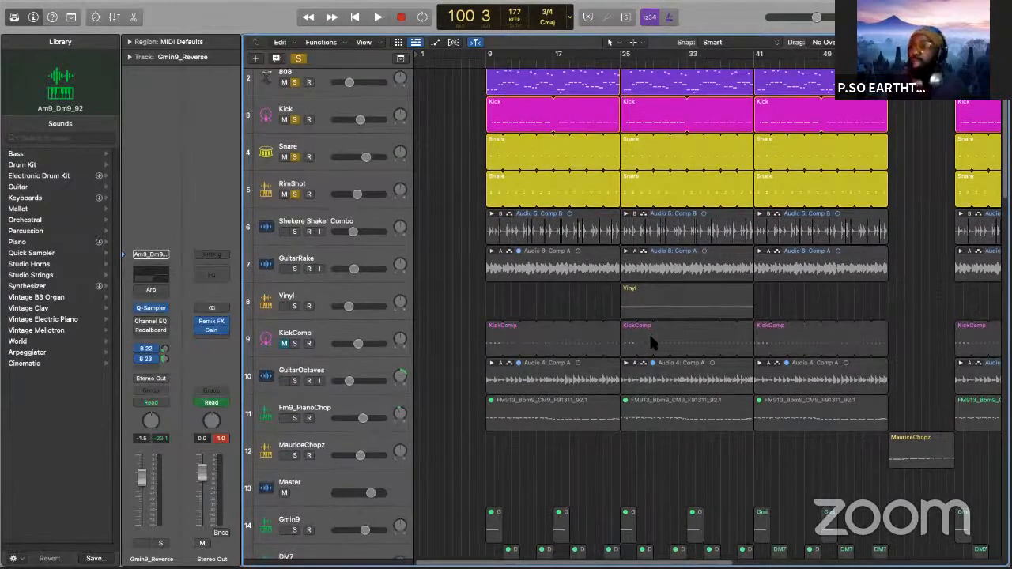
{"action": "scroll", "coordinate": [840, 337], "scroll_direction": "right", "scroll_amount": 3}
{"action": "scroll", "coordinate": [842, 336], "scroll_direction": "right", "scroll_amount": 6}
{"action": "scroll", "coordinate": [822, 314], "scroll_direction": "down", "scroll_amount": 5}
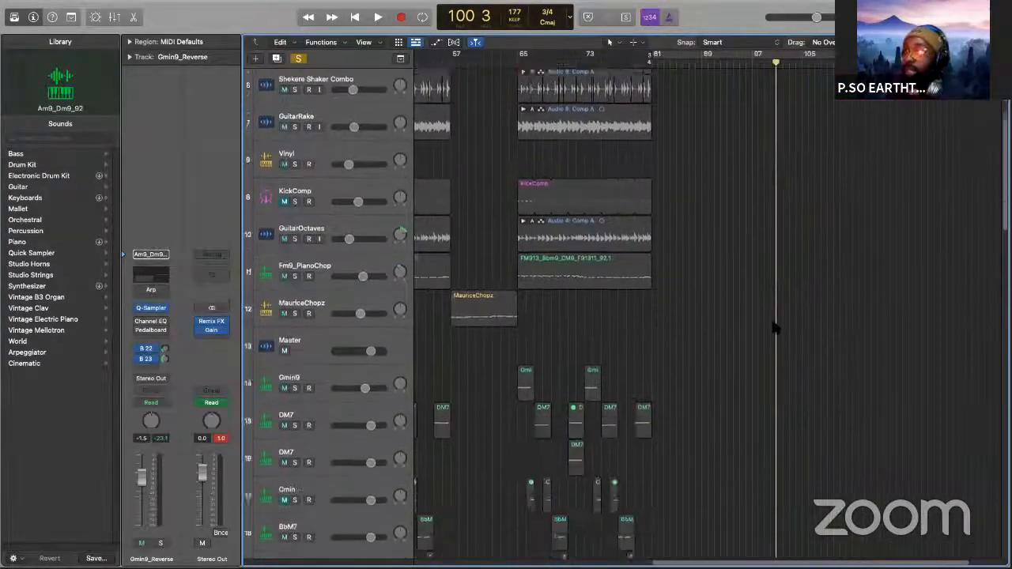
{"action": "scroll", "coordinate": [701, 386], "scroll_direction": "down", "scroll_amount": 3}
{"action": "left_click", "coordinate": [298, 58]}
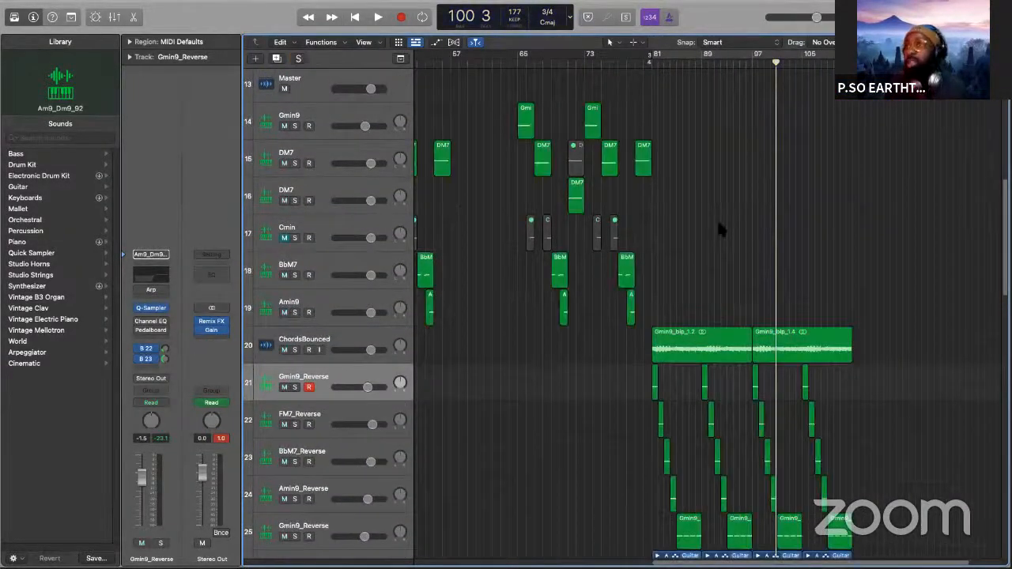
Review both sections of the arrangement from the opening tracks to the second-section drums, and select the CassetteSound region at bar 113.
{"action": "scroll", "coordinate": [603, 378], "scroll_direction": "up", "scroll_amount": 9}
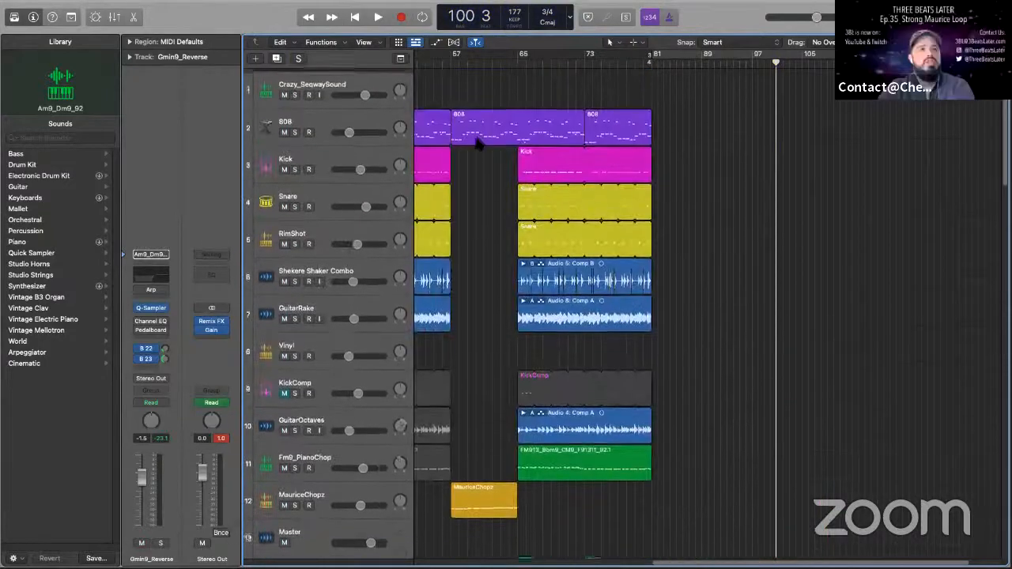
{"action": "scroll", "coordinate": [467, 150], "scroll_direction": "left", "scroll_amount": 8}
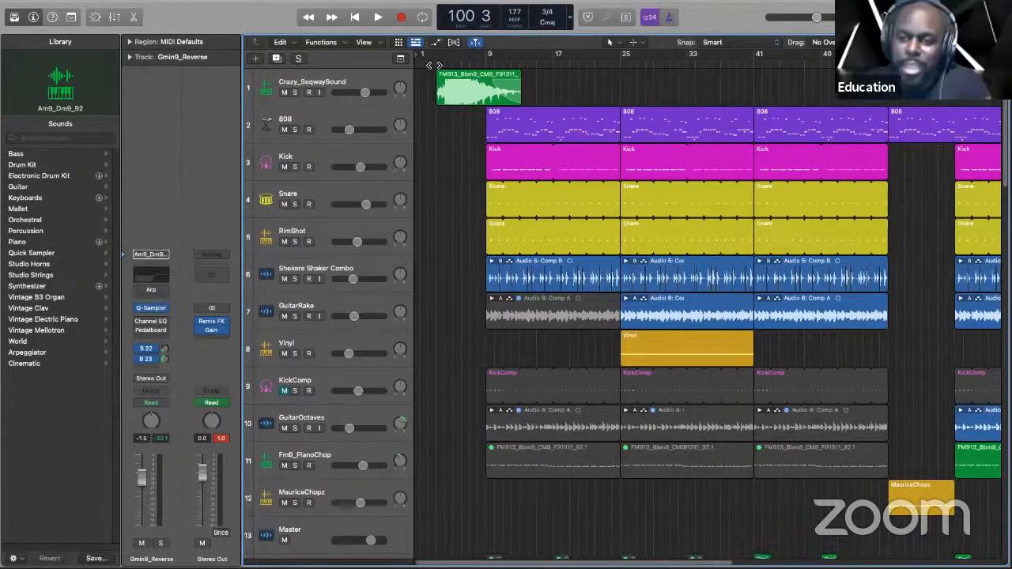
{"action": "scroll", "coordinate": [829, 400], "scroll_direction": "right", "scroll_amount": 6}
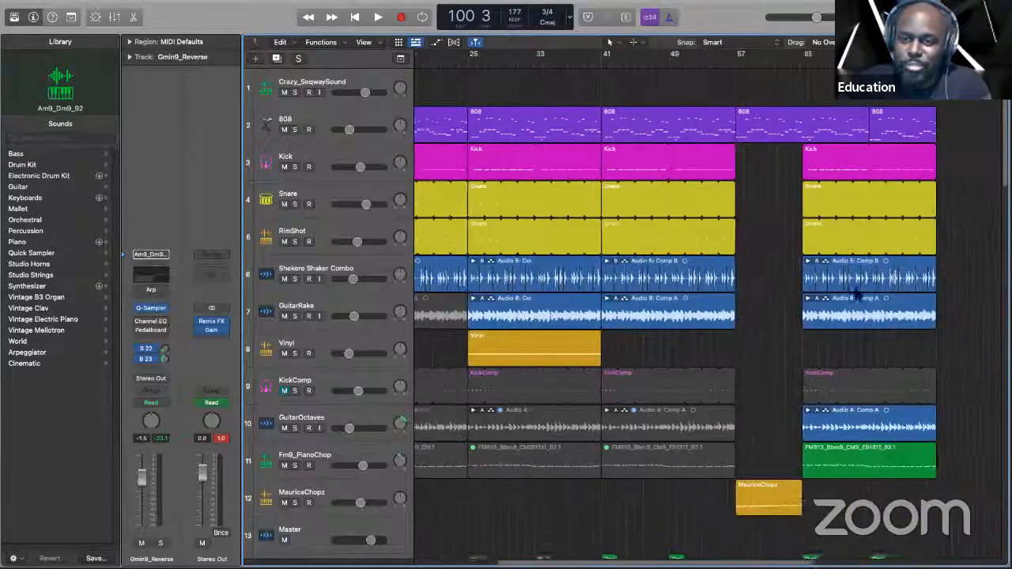
{"action": "scroll", "coordinate": [830, 400], "scroll_direction": "down", "scroll_amount": 10}
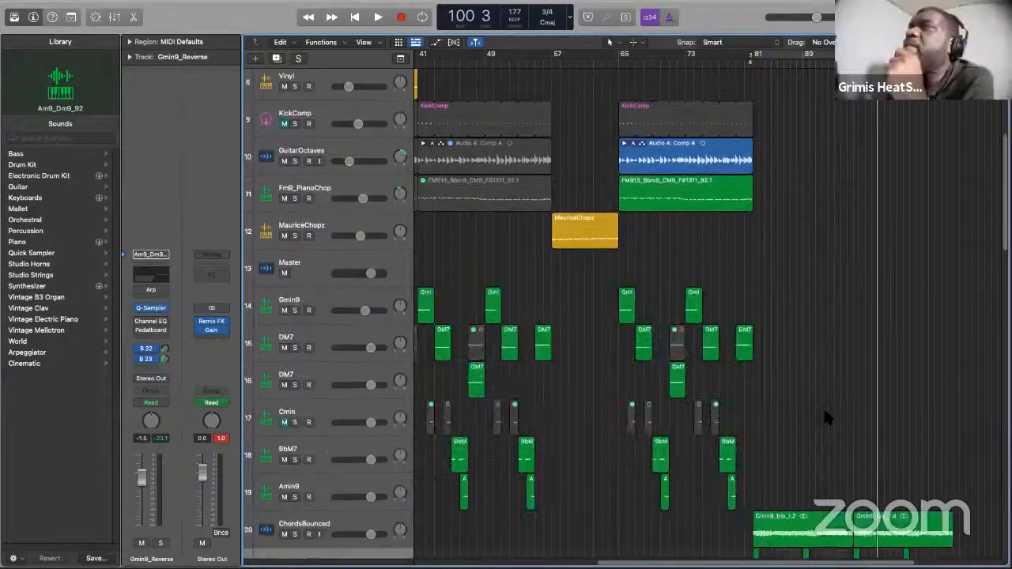
{"action": "scroll", "coordinate": [829, 411], "scroll_direction": "right", "scroll_amount": 3}
{"action": "scroll", "coordinate": [829, 411], "scroll_direction": "down", "scroll_amount": 8}
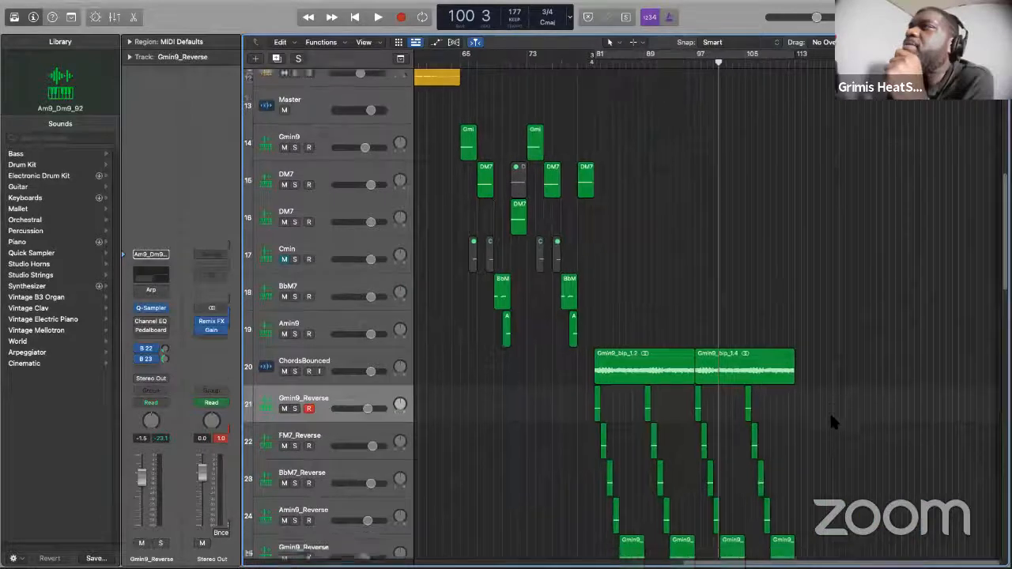
{"action": "scroll", "coordinate": [846, 261], "scroll_direction": "down", "scroll_amount": 9}
{"action": "scroll", "coordinate": [850, 250], "scroll_direction": "up", "scroll_amount": 2}
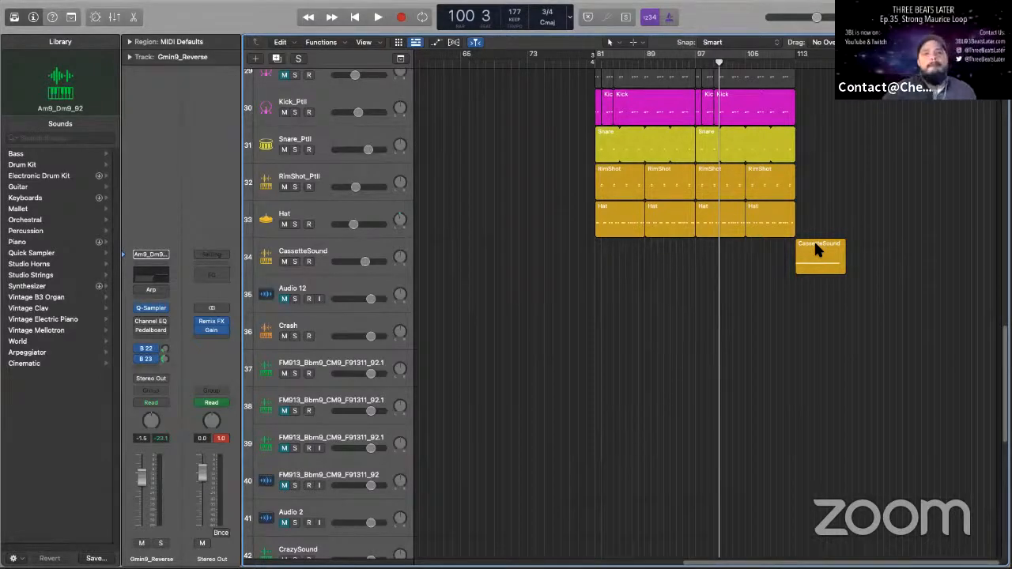
{"action": "left_click", "coordinate": [816, 244]}
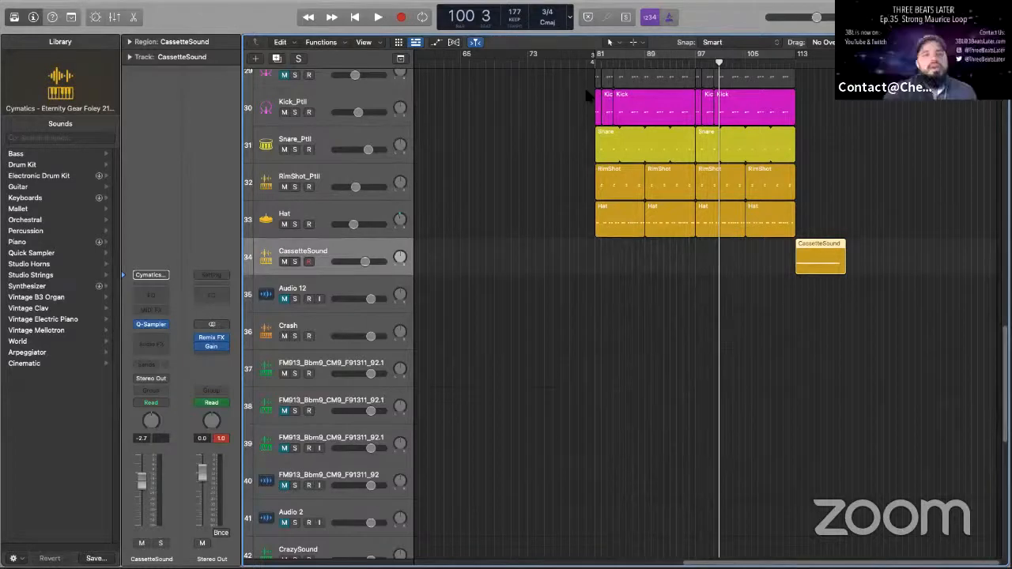
{"action": "scroll", "coordinate": [588, 93], "scroll_direction": "up", "scroll_amount": 20}
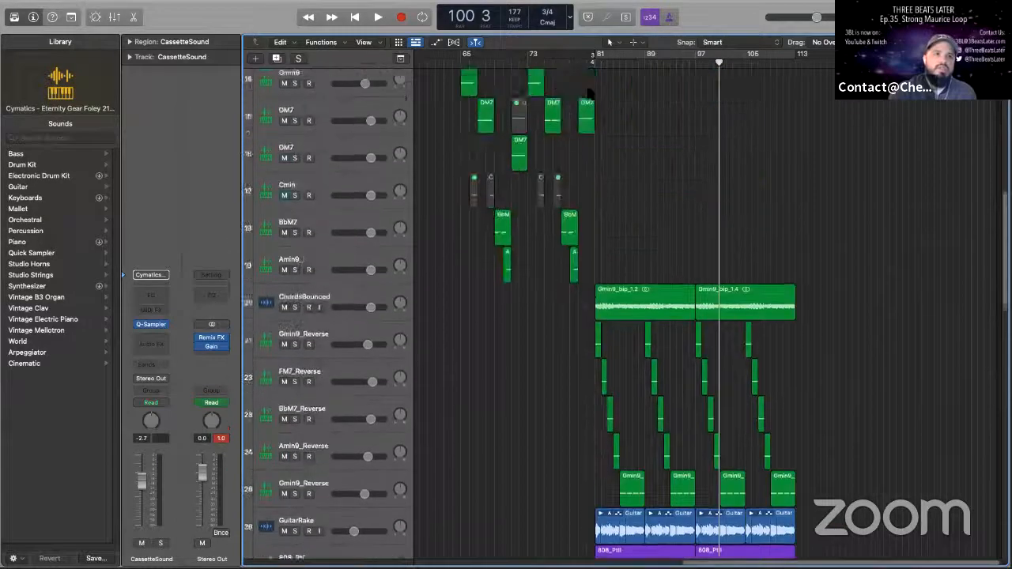
{"action": "scroll", "coordinate": [588, 93], "scroll_direction": "down", "scroll_amount": 15}
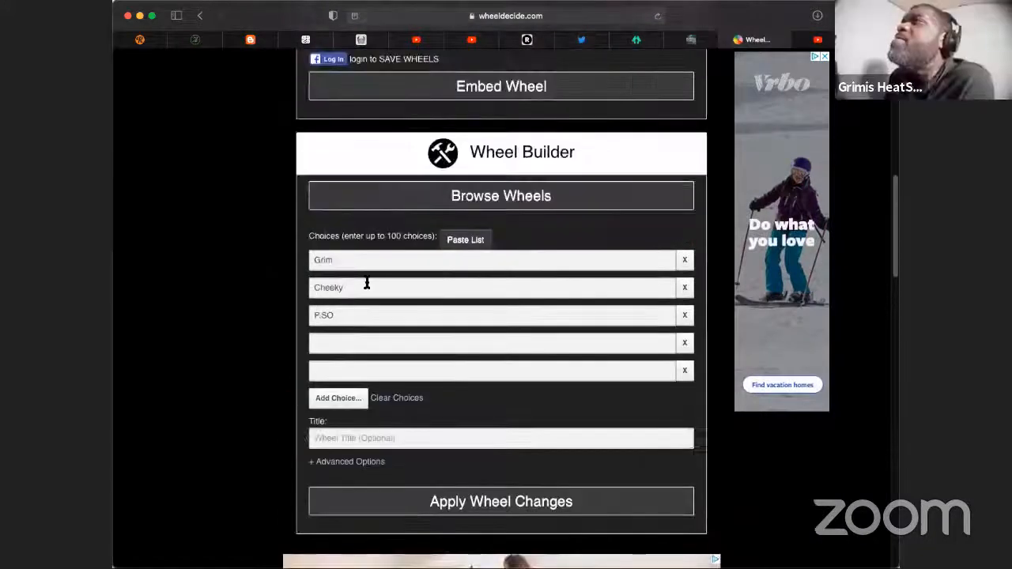
In the browser's Wheel Decide page, reduce the choices to the two remaining participants' names and spin the updated wheel.
{"action": "double_click", "coordinate": [367, 283]}
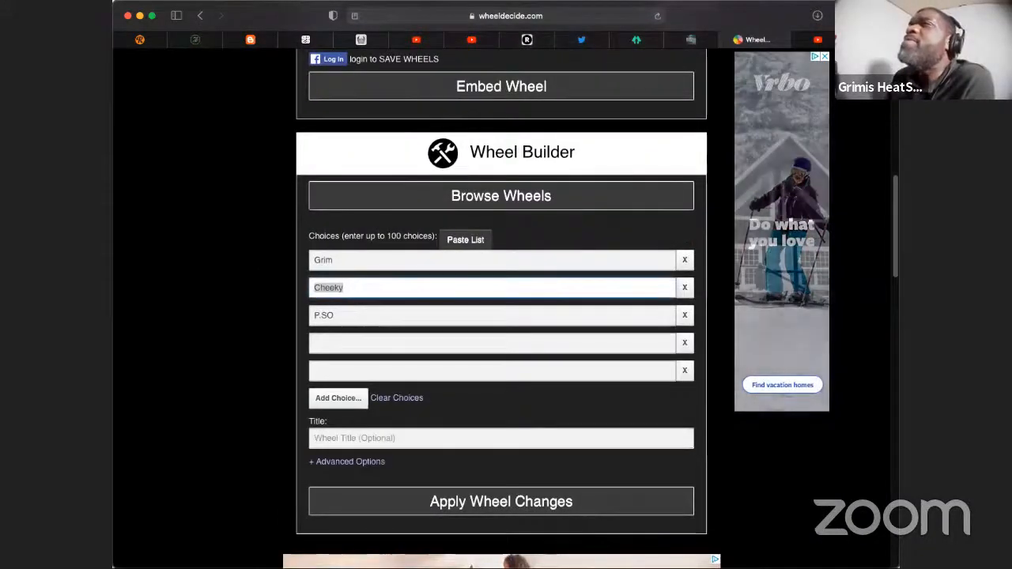
{"action": "type", "text": "P.SO"}
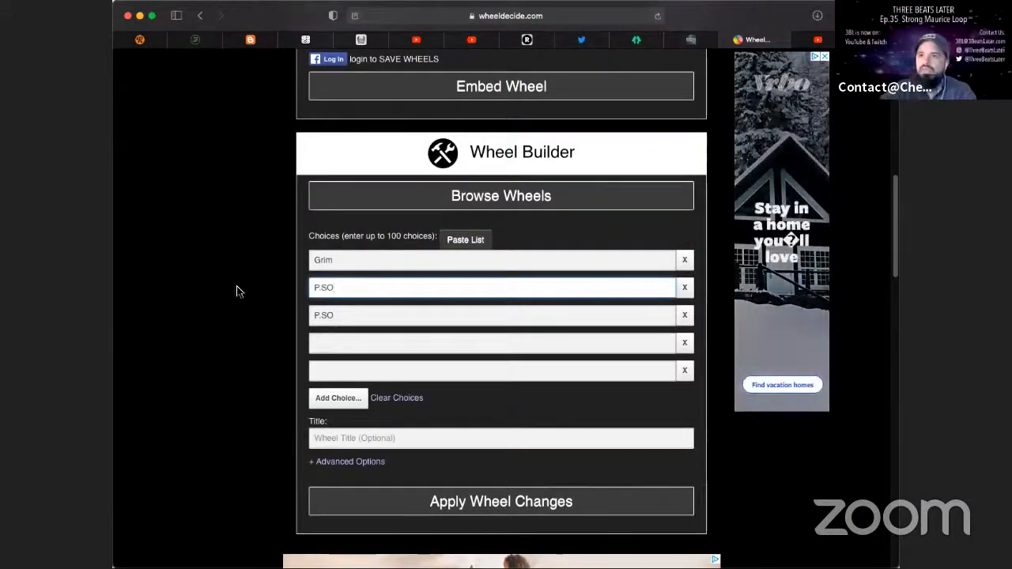
{"action": "double_click", "coordinate": [345, 314]}
{"action": "key", "text": "BackSpace"}
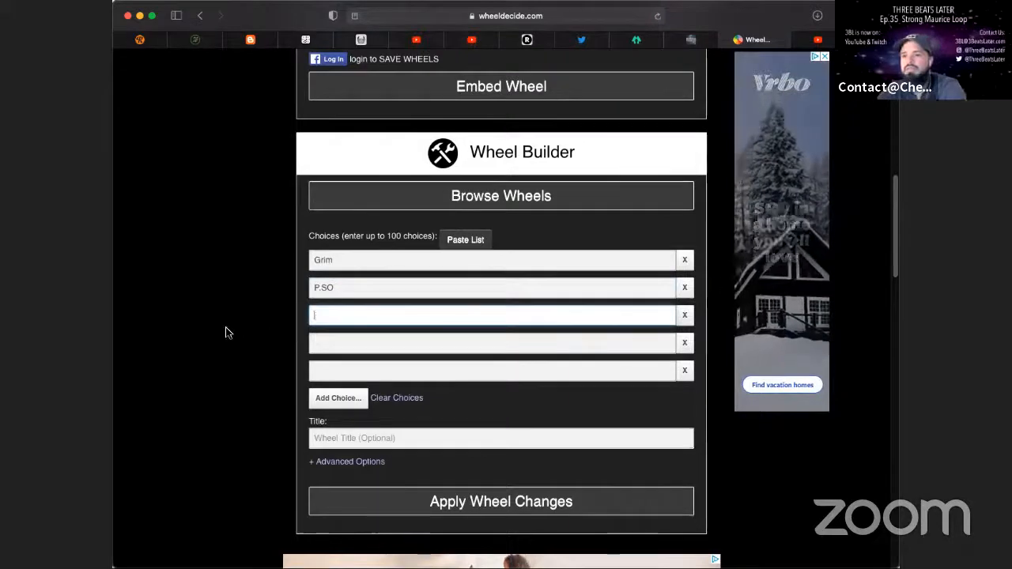
{"action": "left_click", "coordinate": [503, 501]}
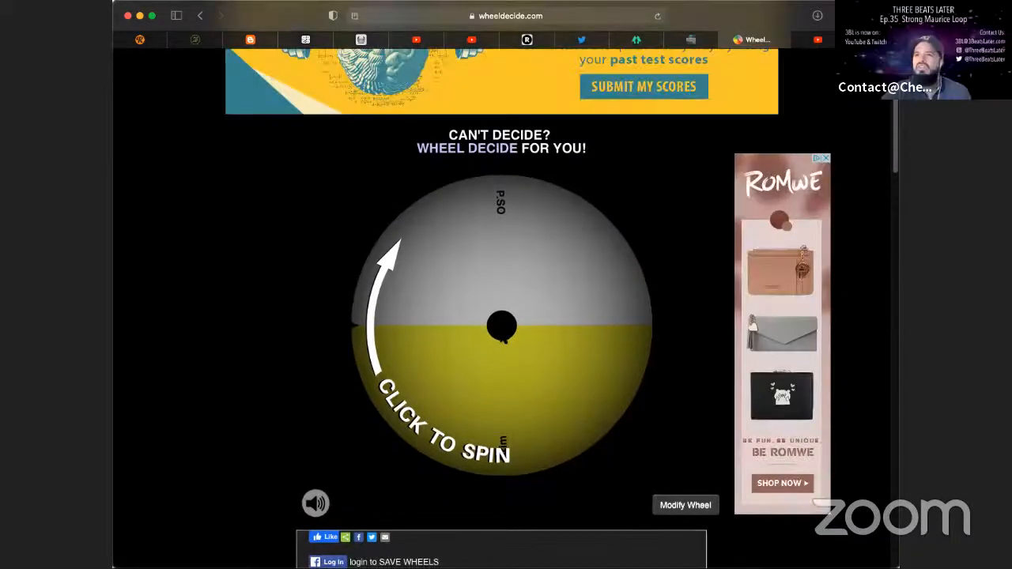
{"action": "left_click", "coordinate": [504, 338]}
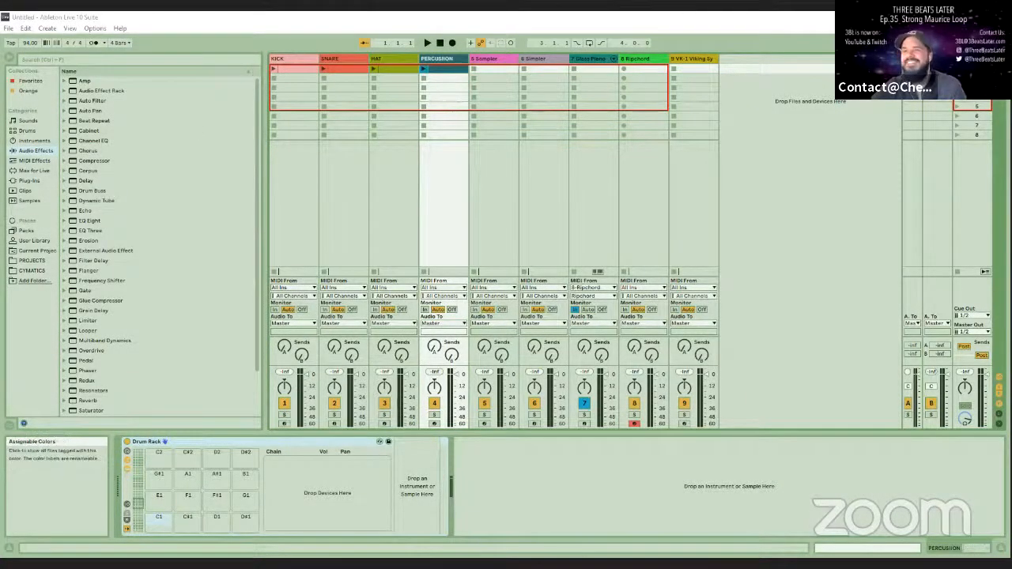
Switch to Ableton Live and open the recent set Lazy Sasuke.als.
{"action": "left_click", "coordinate": [9, 28]}
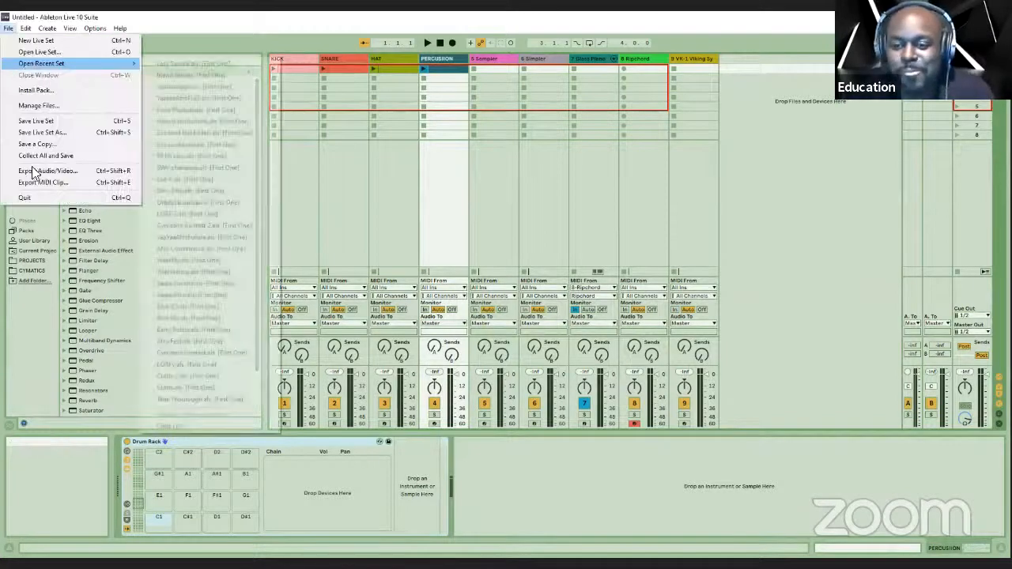
{"action": "mouse_move", "coordinate": [67, 65]}
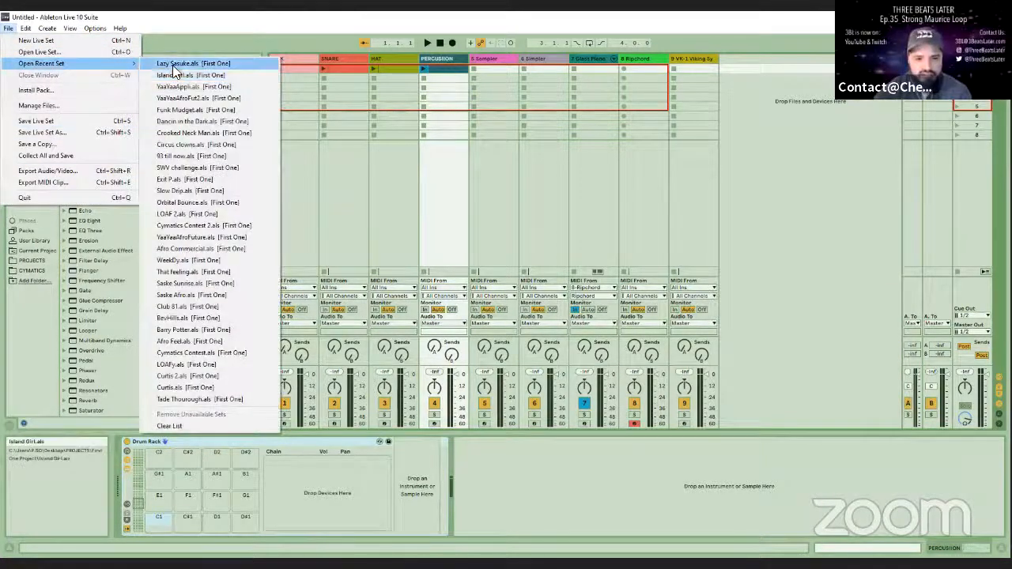
{"action": "left_click", "coordinate": [173, 65]}
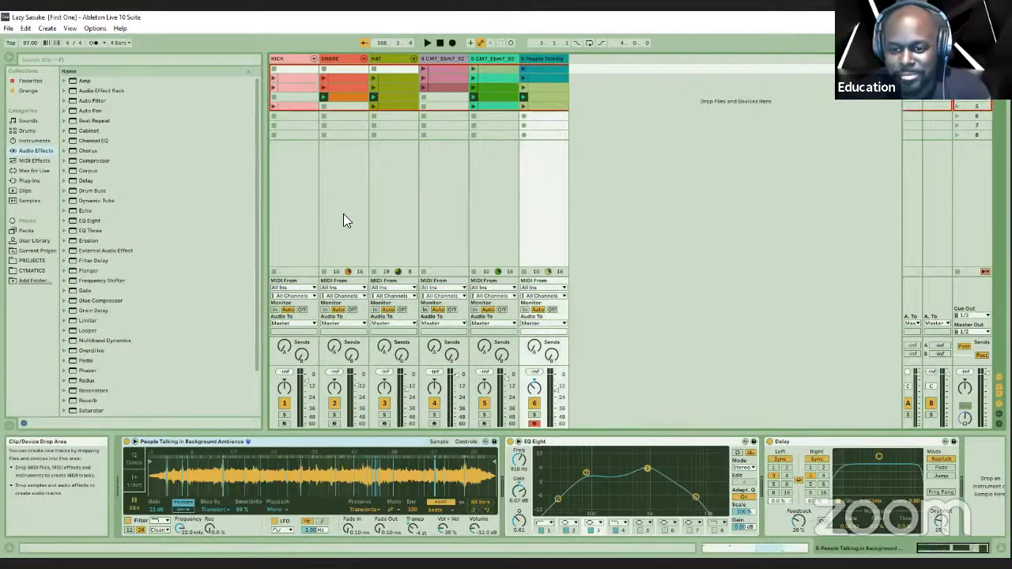
With the CM7_Ebm7_92 track 4 selected, play the set into the second scene and set the master volume to 1.0 dB.
{"action": "left_click", "coordinate": [435, 54]}
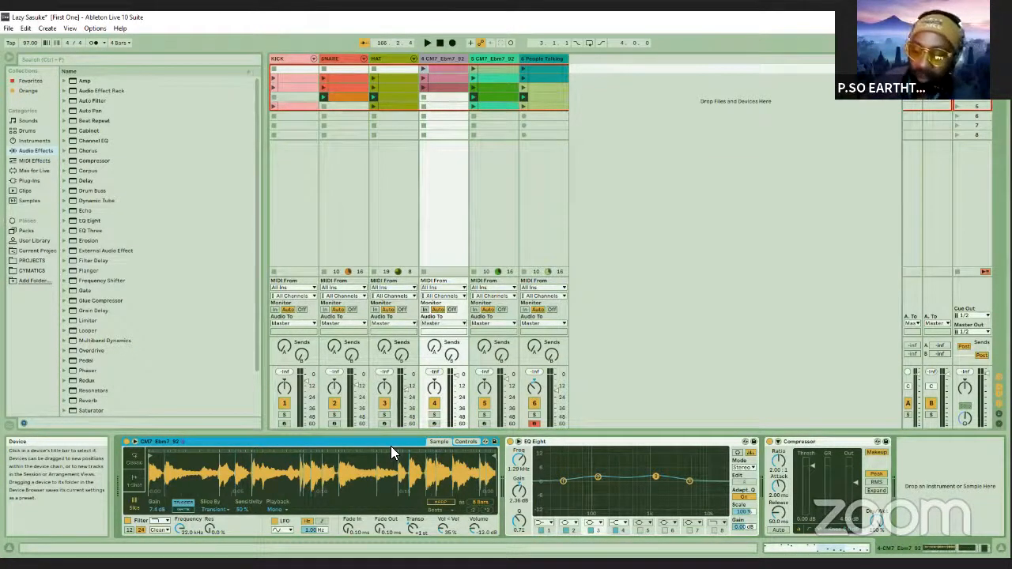
{"action": "key", "text": "space"}
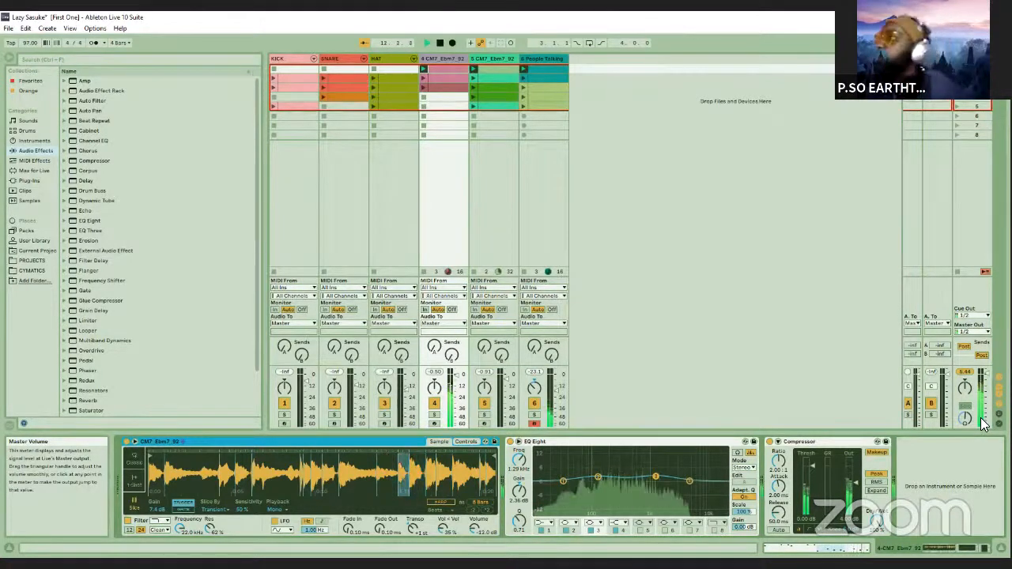
{"action": "left_click", "coordinate": [957, 78]}
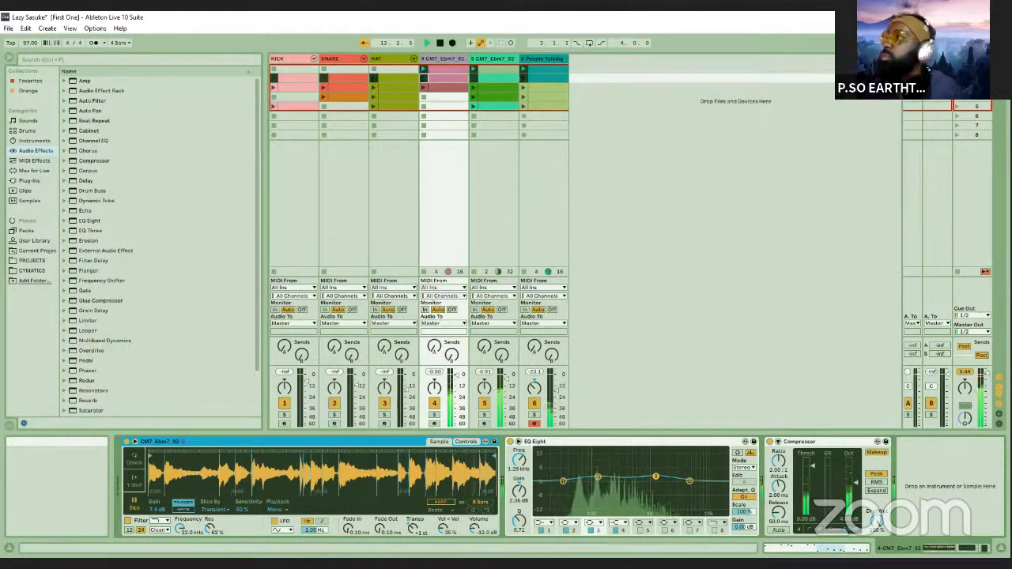
{"action": "left_click", "coordinate": [987, 375]}
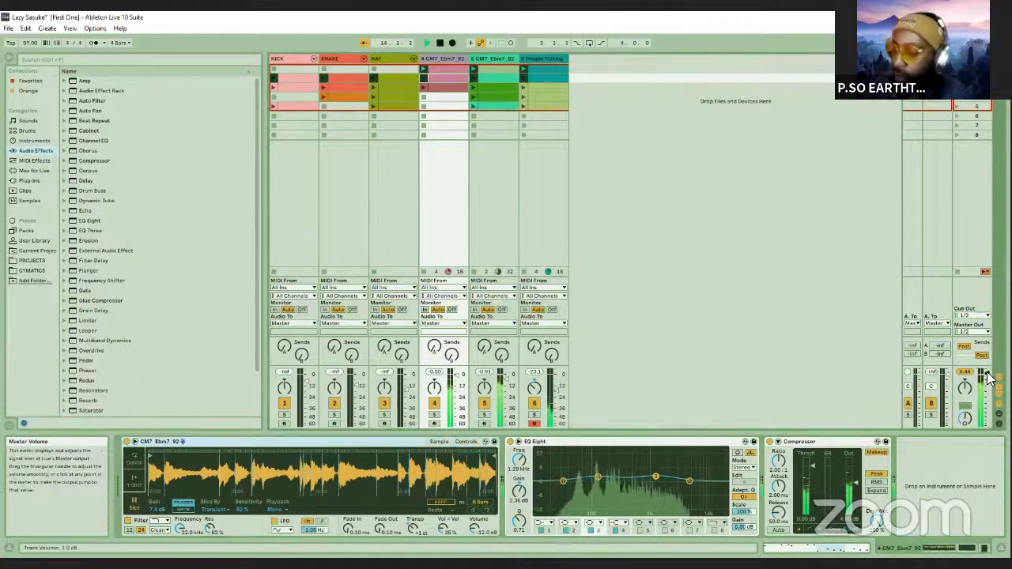
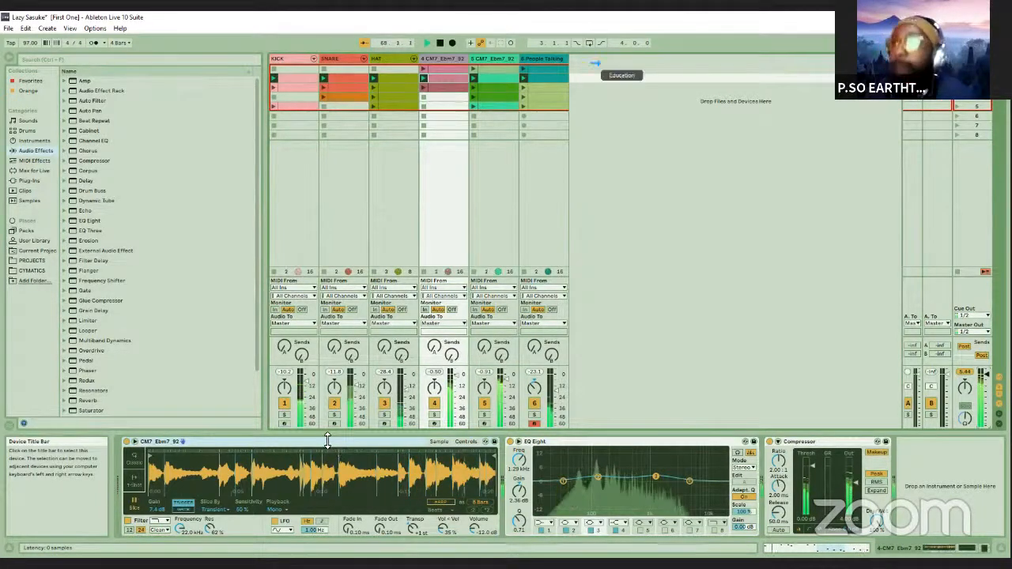
Solo the CM7_Ebm7_92 track 4 on its own and together with the People Talking track during playback, and clear the solos.
{"action": "left_click", "coordinate": [431, 417]}
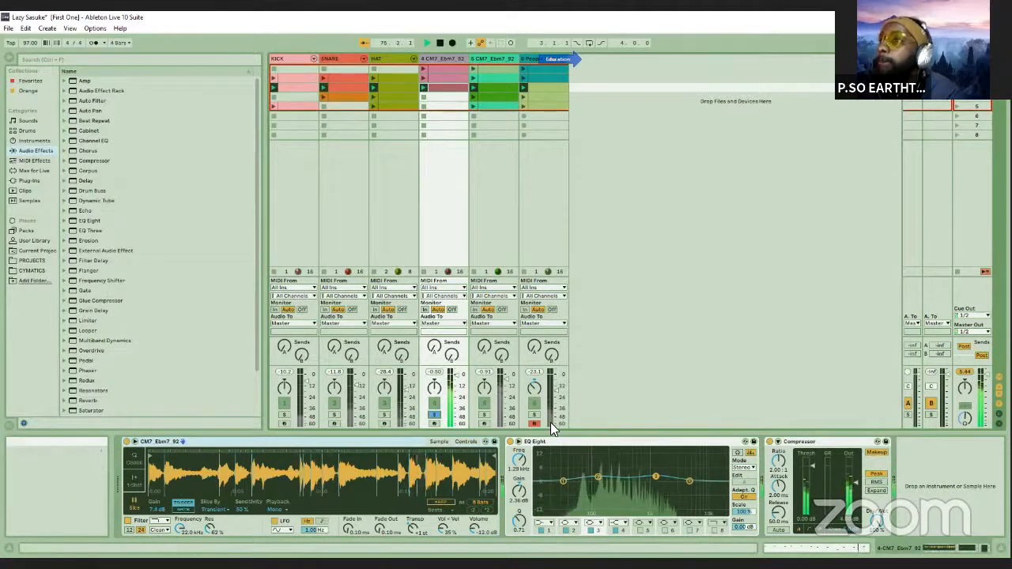
{"action": "left_click", "coordinate": [433, 415]}
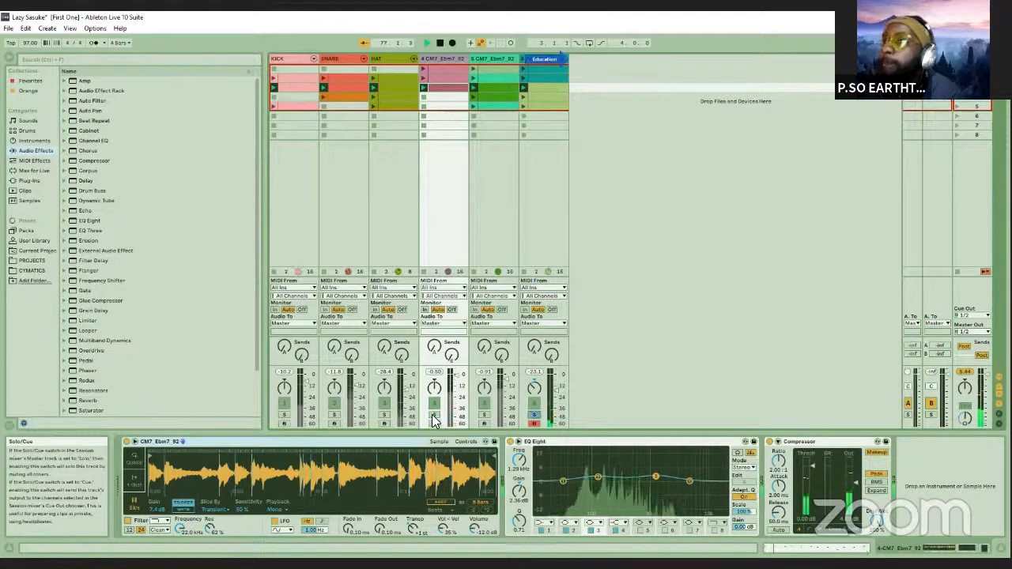
{"action": "left_click", "coordinate": [433, 415]}
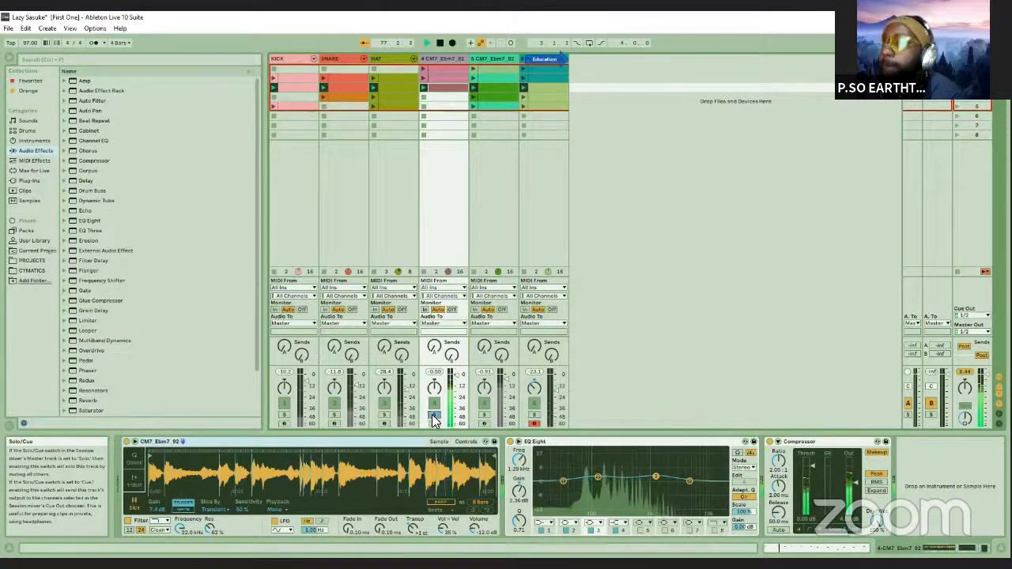
{"action": "left_click", "coordinate": [537, 415], "text": "ctrl"}
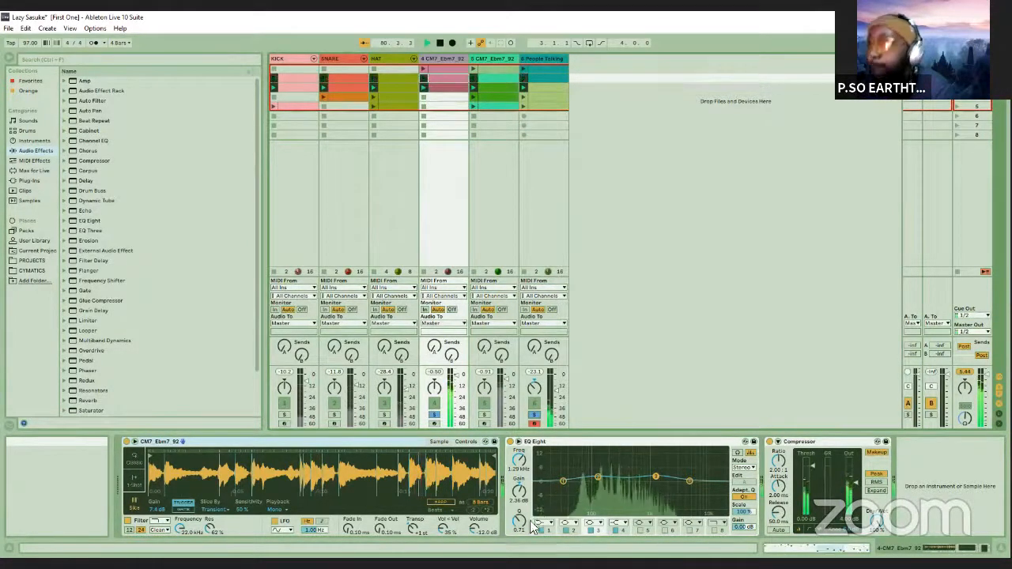
{"action": "left_click", "coordinate": [434, 416]}
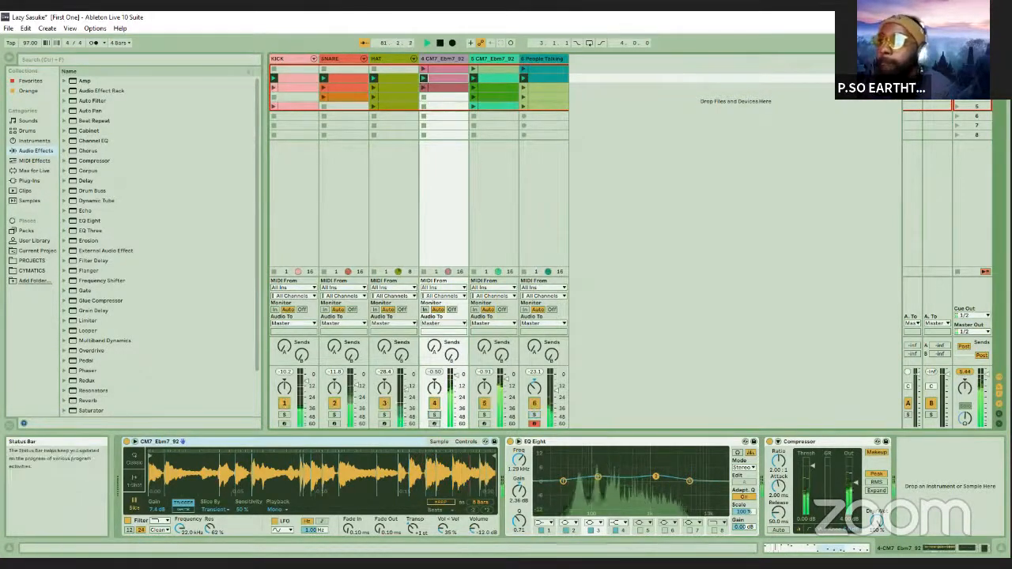
Stop playback, widen track 4, and preview CM7_Ebm7_92.wav from the Lazy Sunday Loops folder under PROJECTS, adjusting the cue volume.
{"action": "key", "text": "space"}
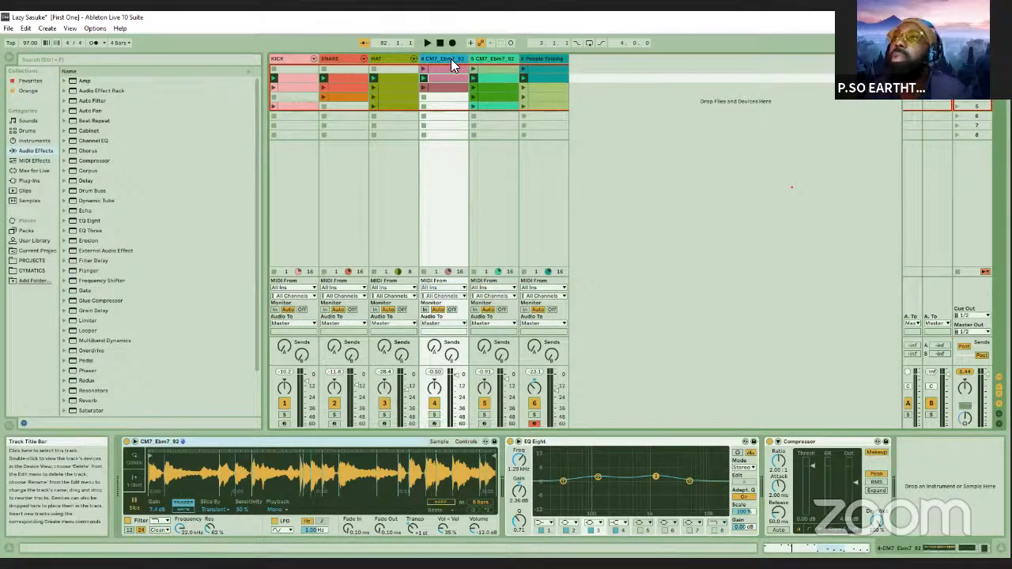
{"action": "left_click", "coordinate": [32, 261]}
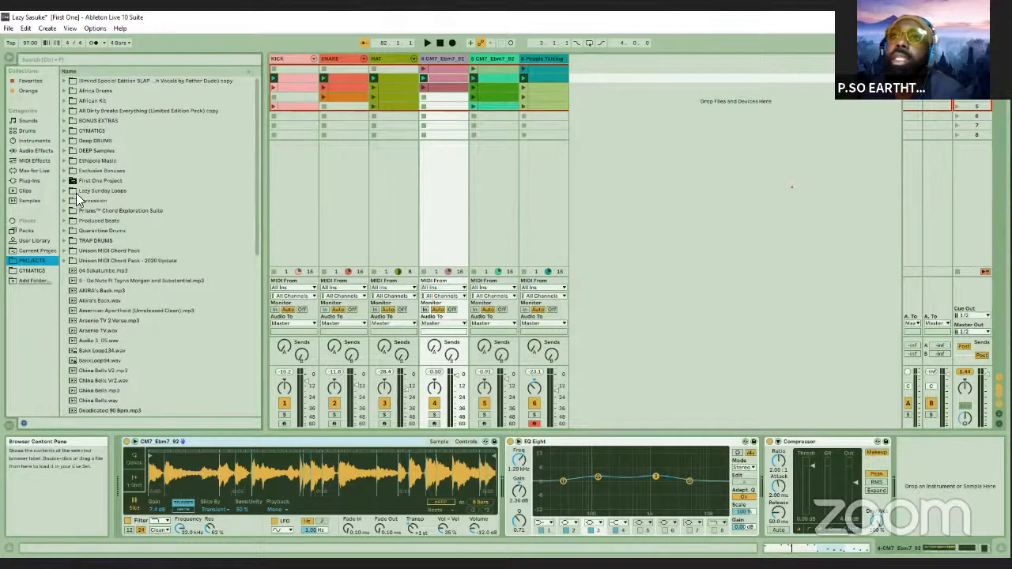
{"action": "left_click", "coordinate": [79, 191]}
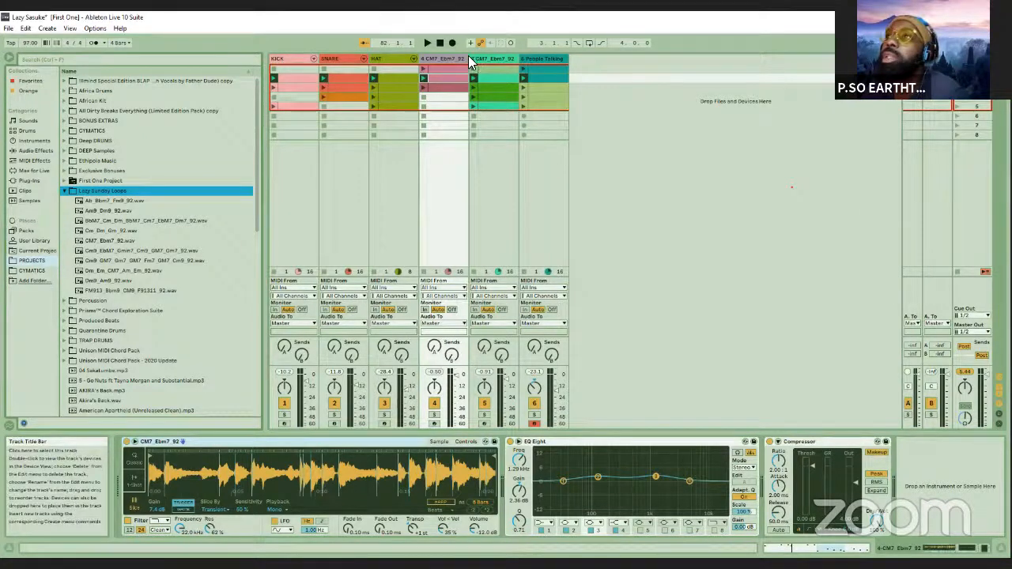
{"action": "mouse_move", "coordinate": [469, 59]}
{"action": "left_mouse_down"}
{"action": "mouse_move", "coordinate": [499, 67]}
{"action": "mouse_move", "coordinate": [479, 67]}
{"action": "left_mouse_up"}
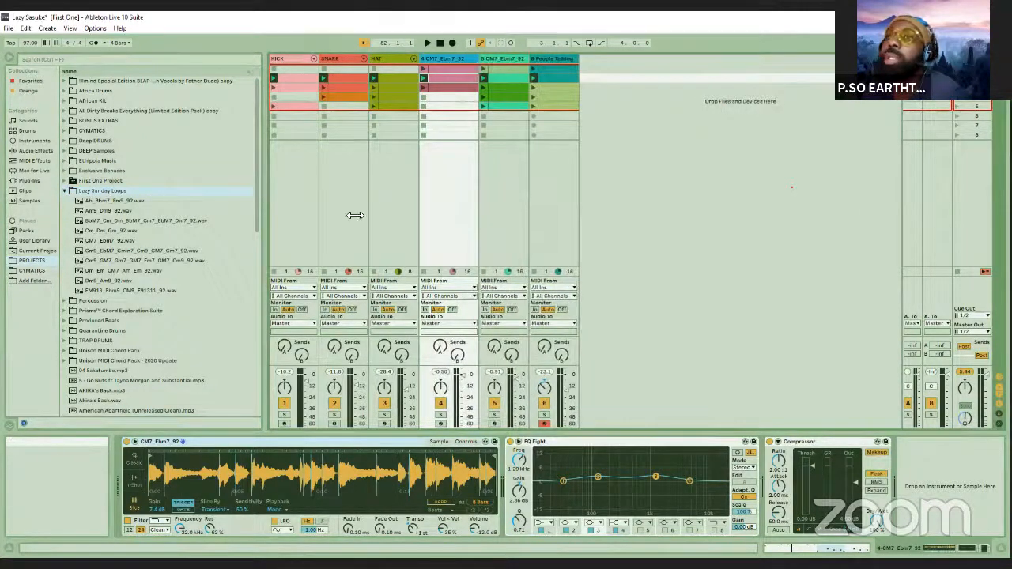
{"action": "left_click", "coordinate": [109, 240]}
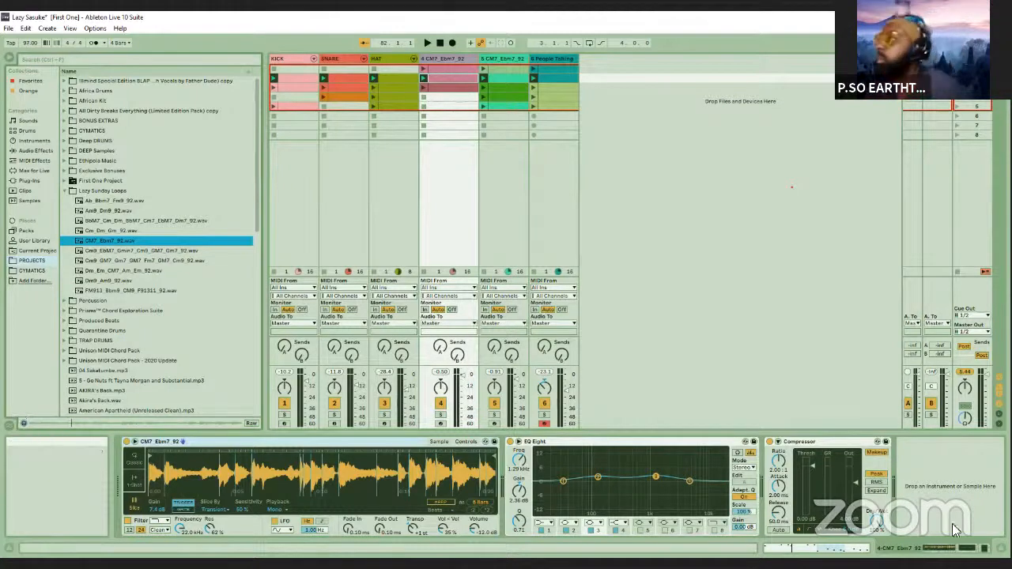
{"action": "left_click", "coordinate": [966, 418]}
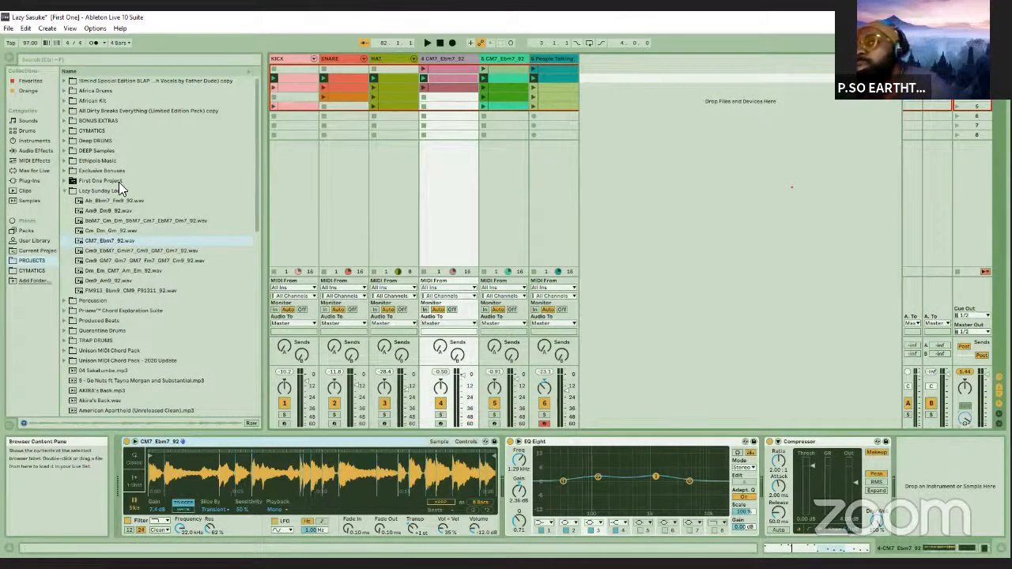
{"action": "left_click", "coordinate": [122, 239]}
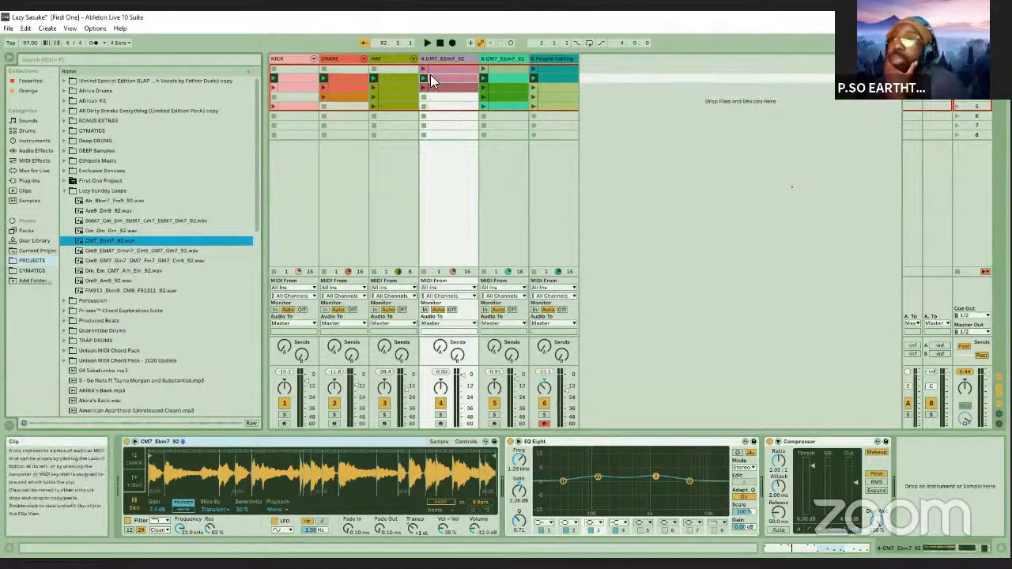
Solo the CM7_Ebm7_92 track 4, launch its second clip, and view that clip's MIDI notes.
{"action": "left_click", "coordinate": [439, 416]}
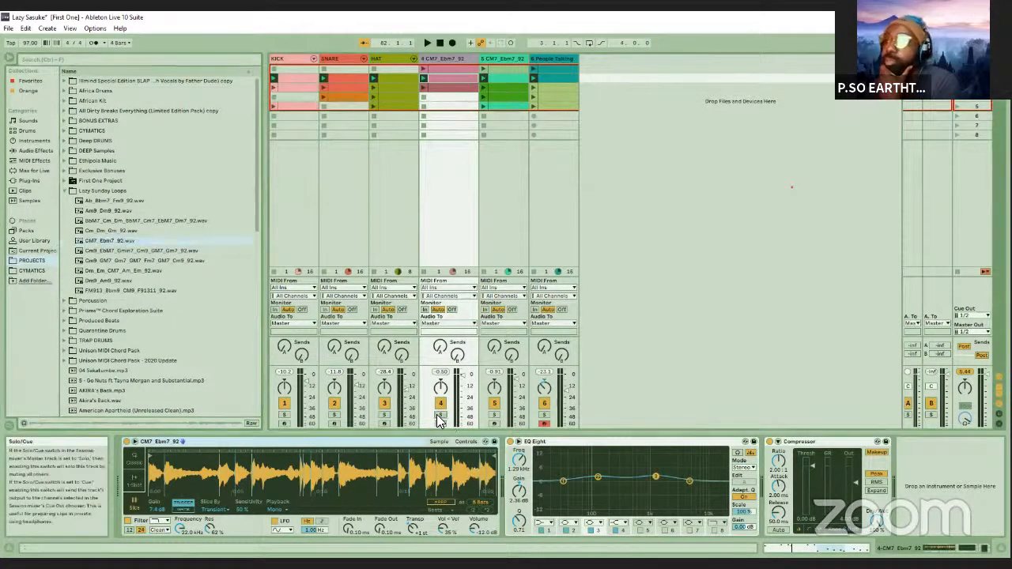
{"action": "left_click", "coordinate": [439, 416]}
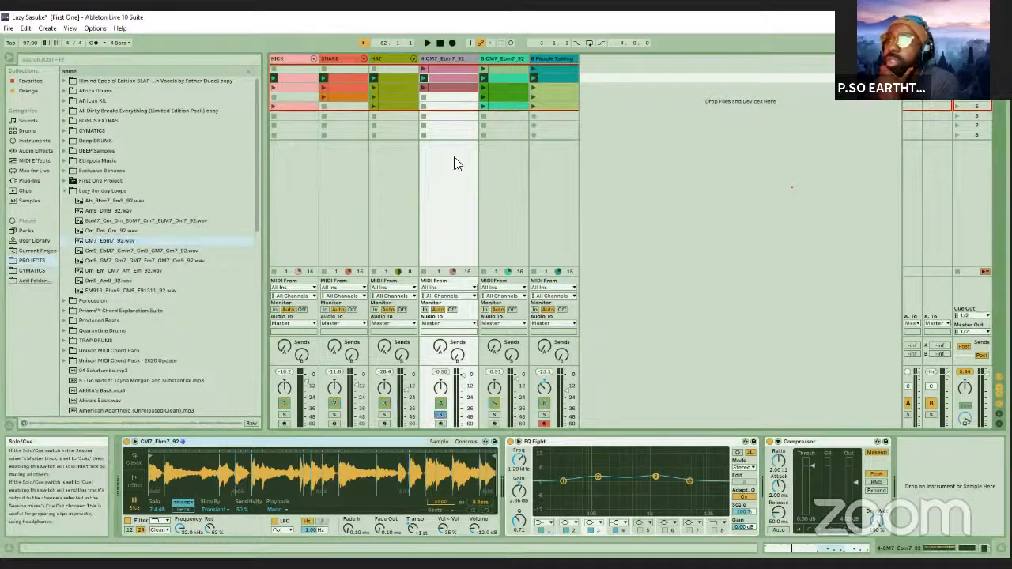
{"action": "left_click", "coordinate": [423, 79]}
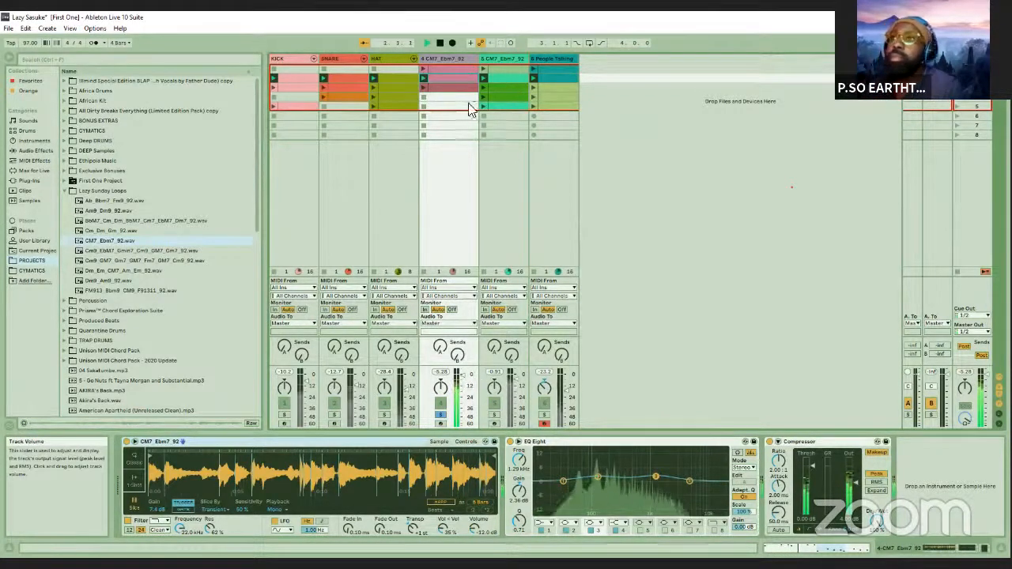
{"action": "double_click", "coordinate": [458, 76]}
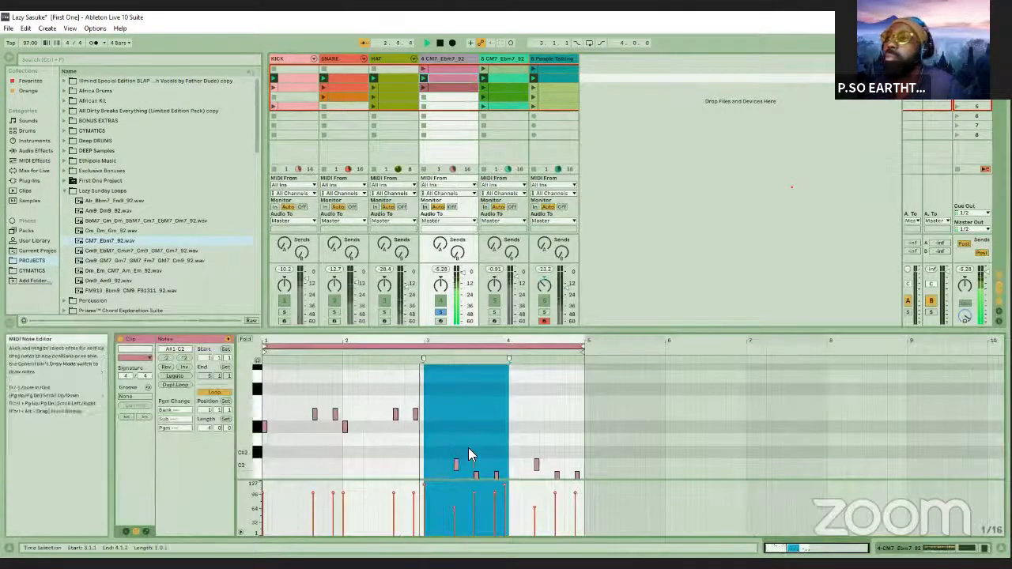
{"action": "scroll", "coordinate": [480, 452], "scroll_direction": "up", "scroll_amount": 1}
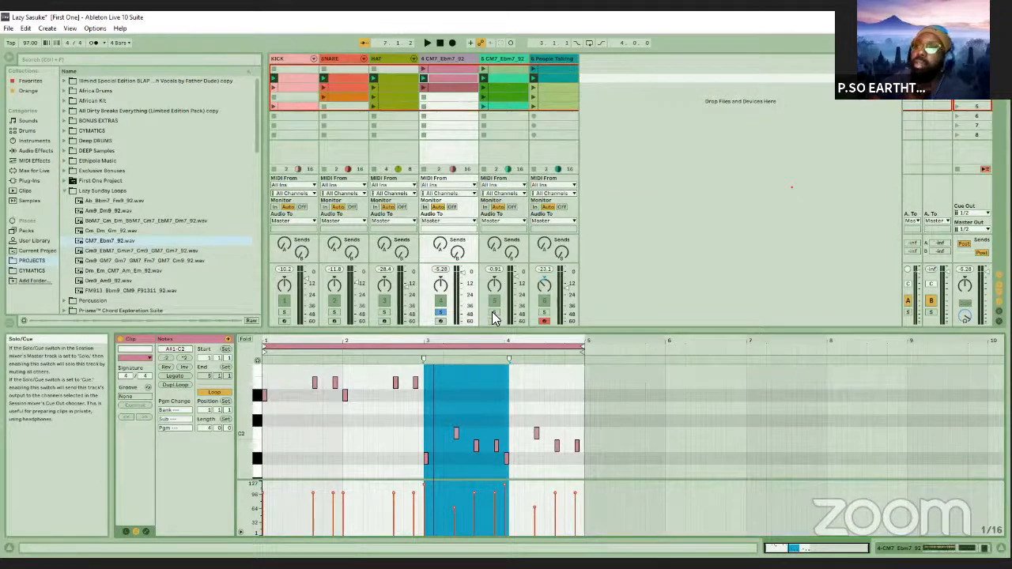
Solo track 5, inspect its second clip's notes and its device chain through the Compressor, and play the clip before stopping playback.
{"action": "left_click", "coordinate": [493, 313]}
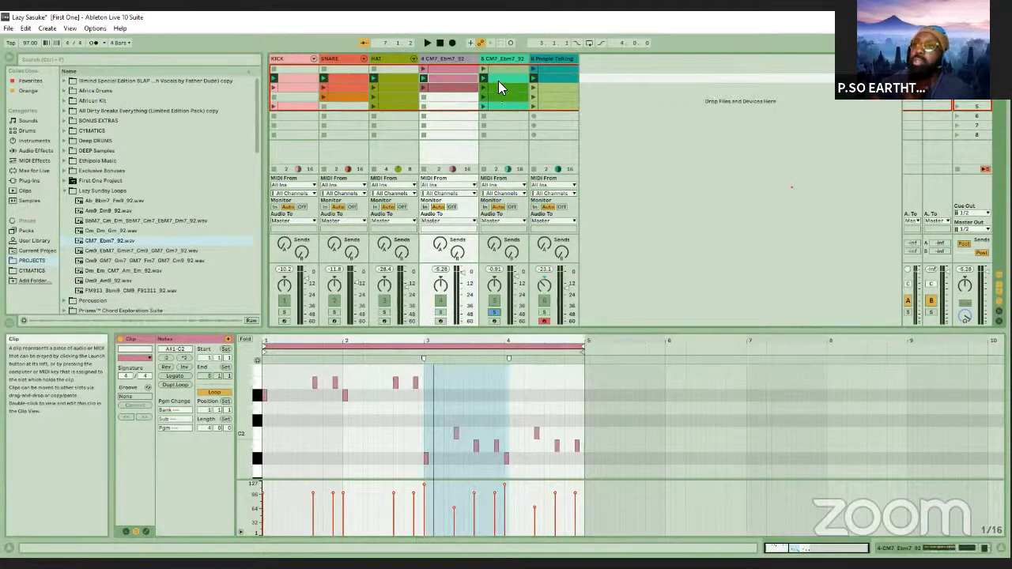
{"action": "left_click", "coordinate": [497, 79]}
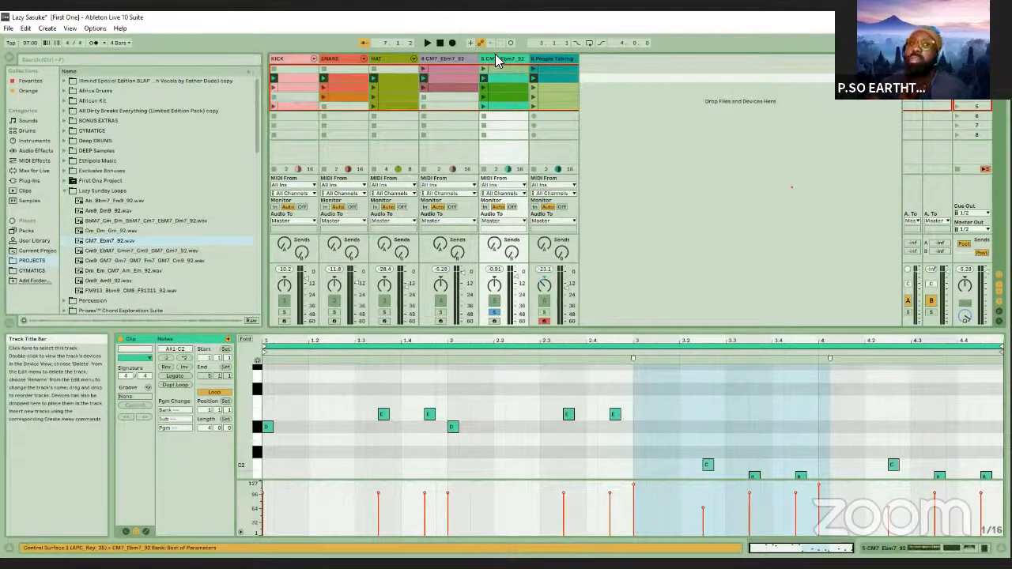
{"action": "double_click", "coordinate": [495, 58]}
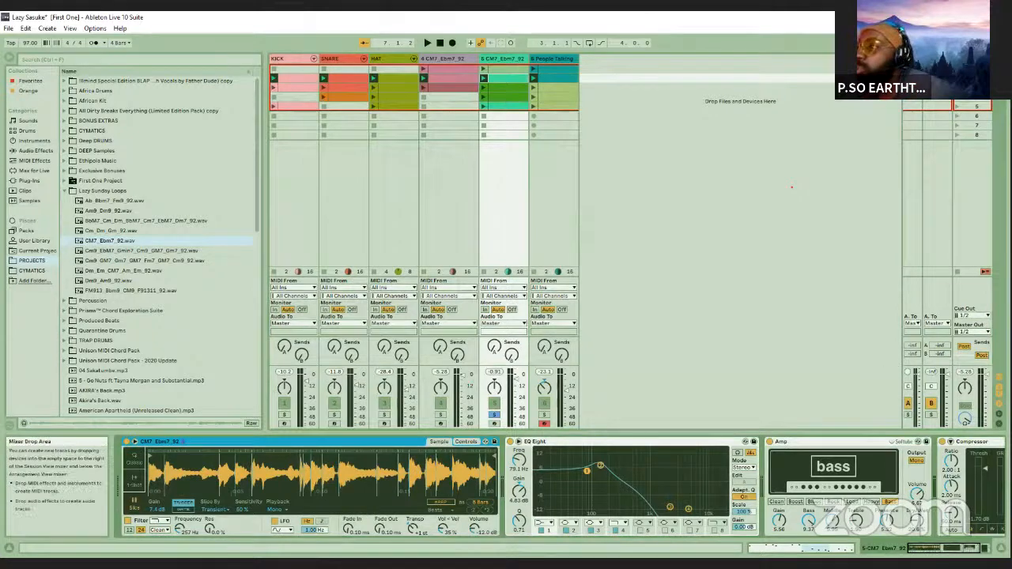
{"action": "left_click_drag", "start_coordinate": [949, 548], "coordinate": [959, 548]}
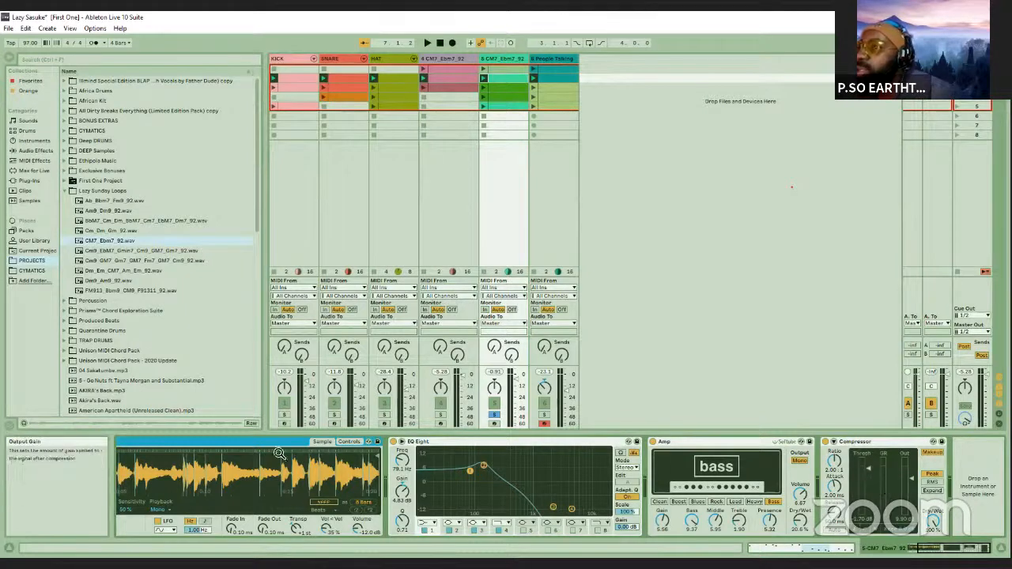
{"action": "left_click", "coordinate": [481, 77]}
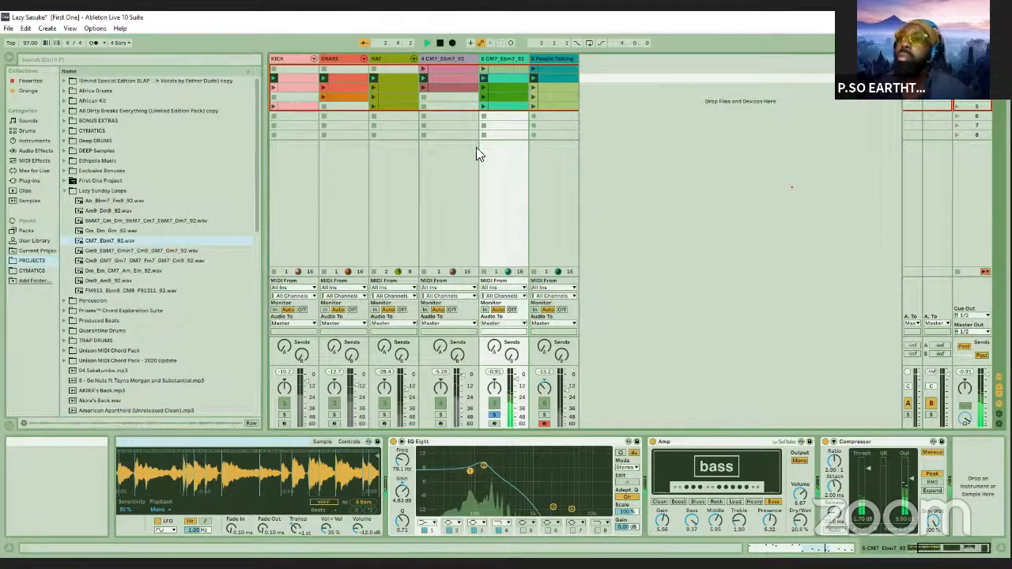
{"action": "key", "text": "space"}
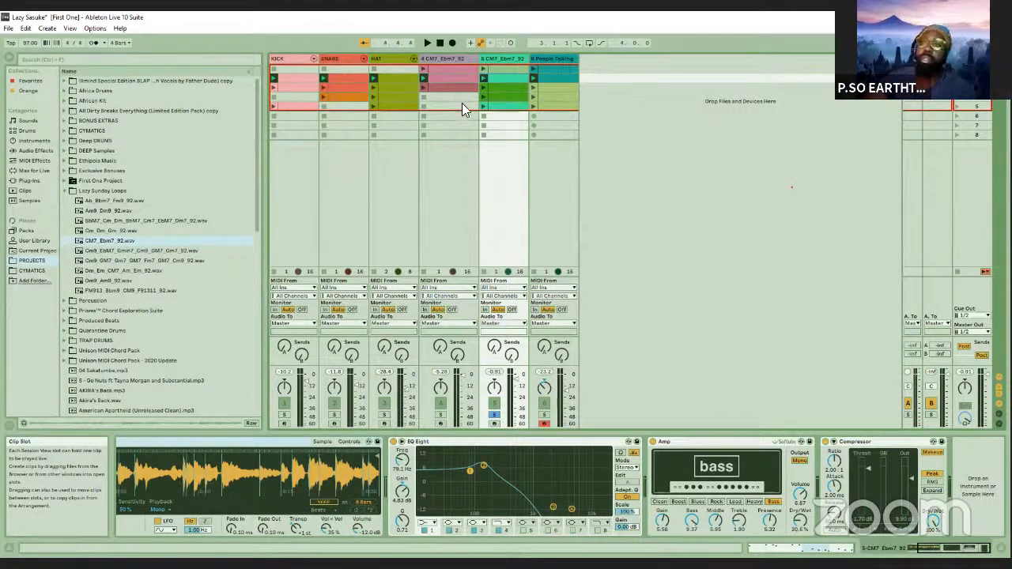
Play track 4's third clip soloed with its notes shown in an enlarged editor, and return to the track's devices.
{"action": "left_click", "coordinate": [440, 88]}
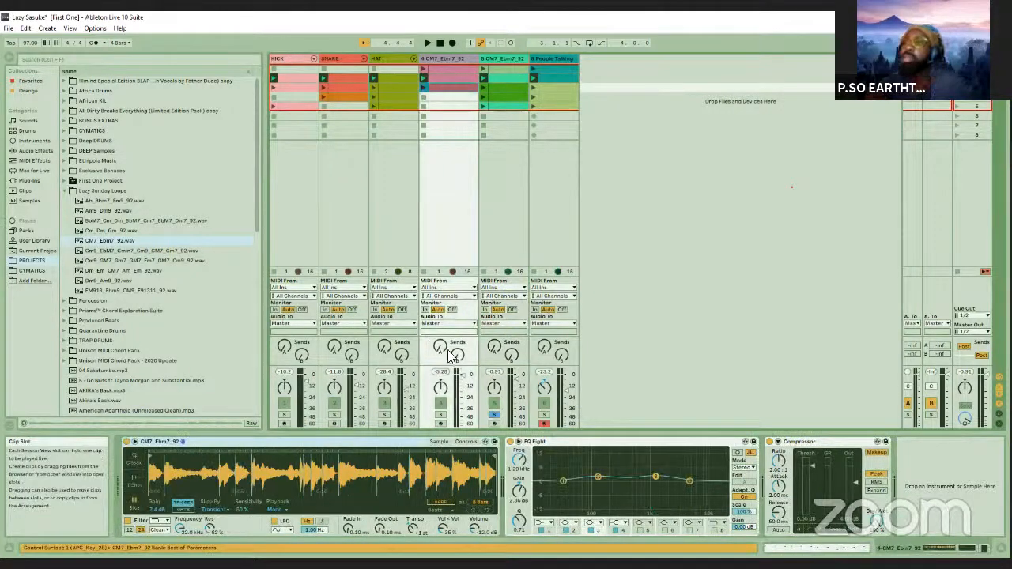
{"action": "left_click", "coordinate": [436, 87]}
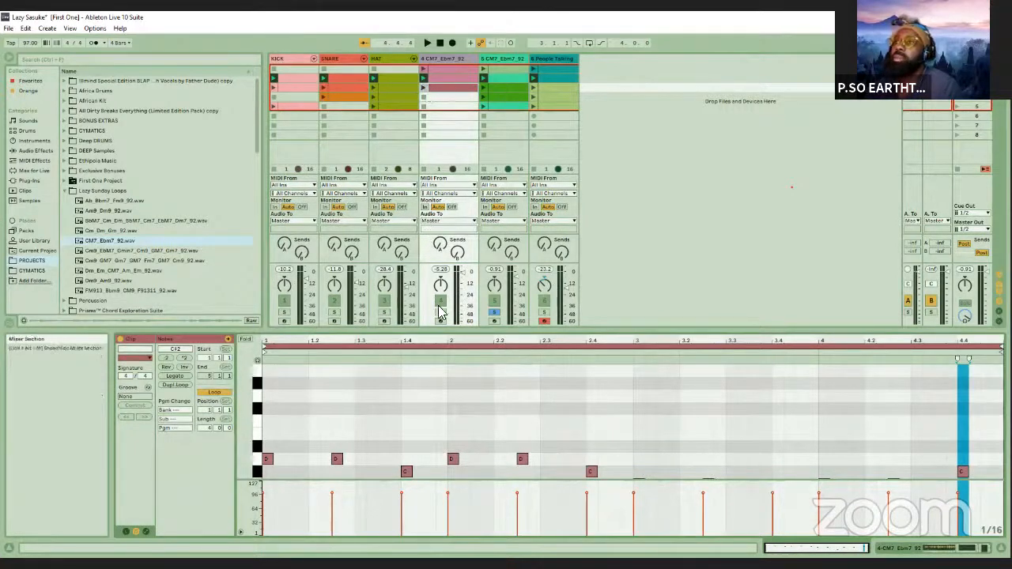
{"action": "left_click", "coordinate": [427, 97]}
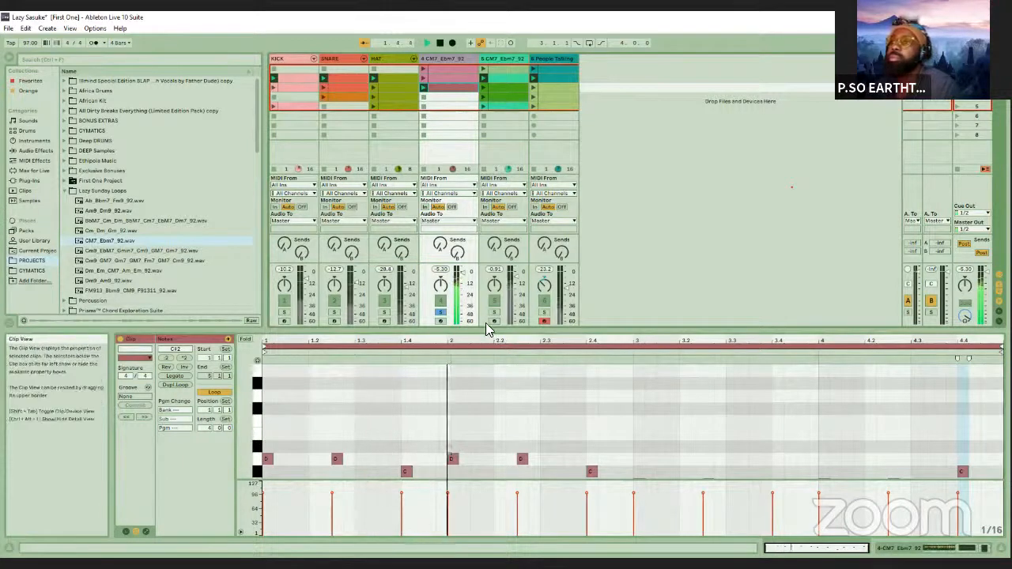
{"action": "left_click_drag", "start_coordinate": [485, 340], "coordinate": [472, 206]}
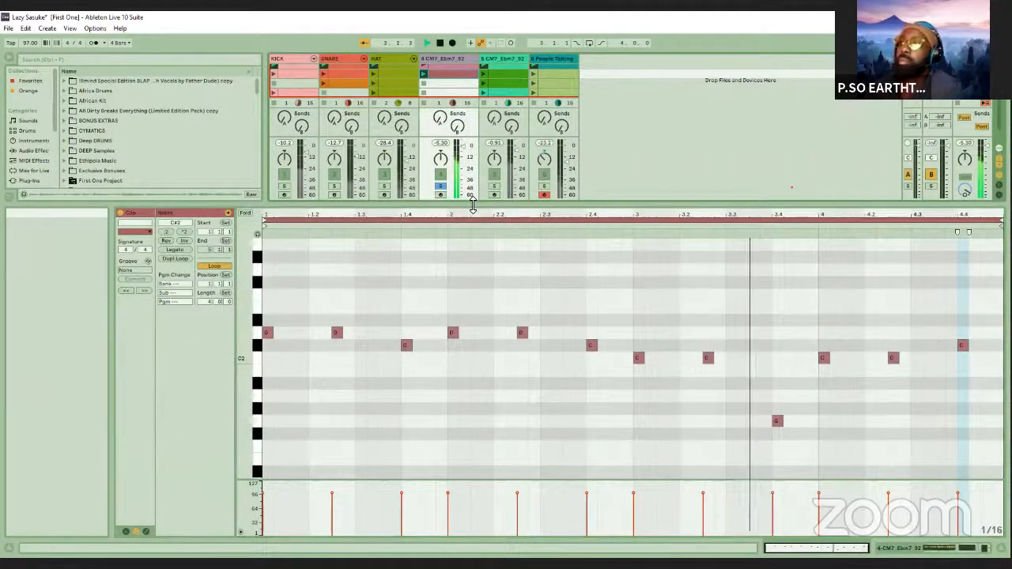
{"action": "double_click", "coordinate": [450, 59]}
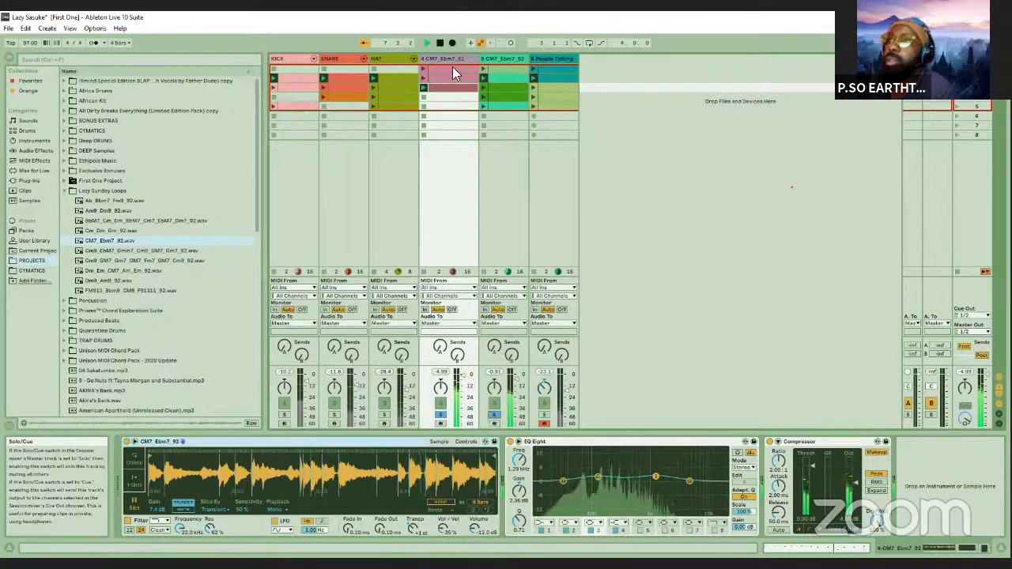
Launch track 5's third clip alongside track 4, clear the solos to hear the full mix, and solo track 5 again.
{"action": "left_click", "coordinate": [482, 87]}
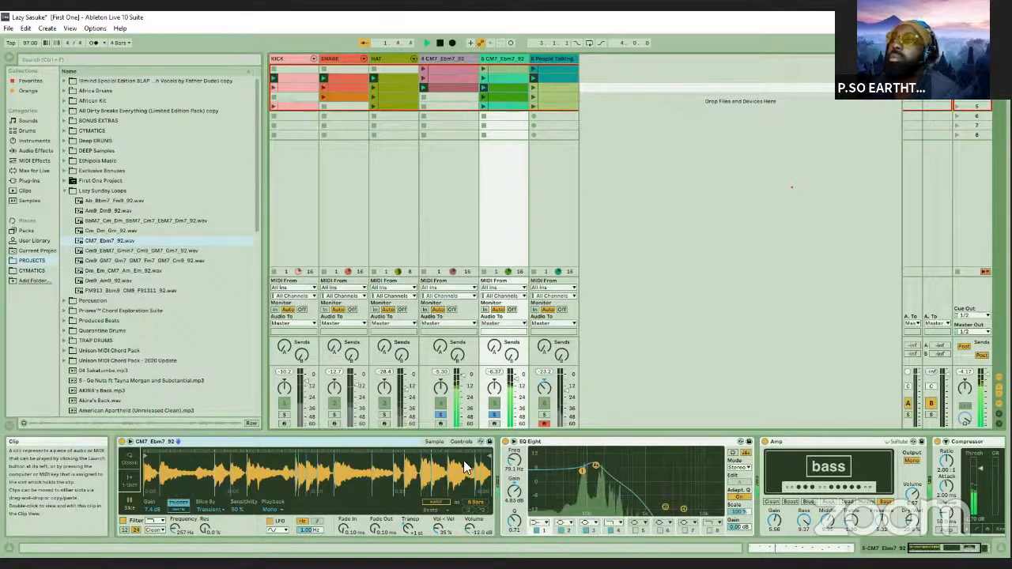
{"action": "left_click", "coordinate": [441, 415]}
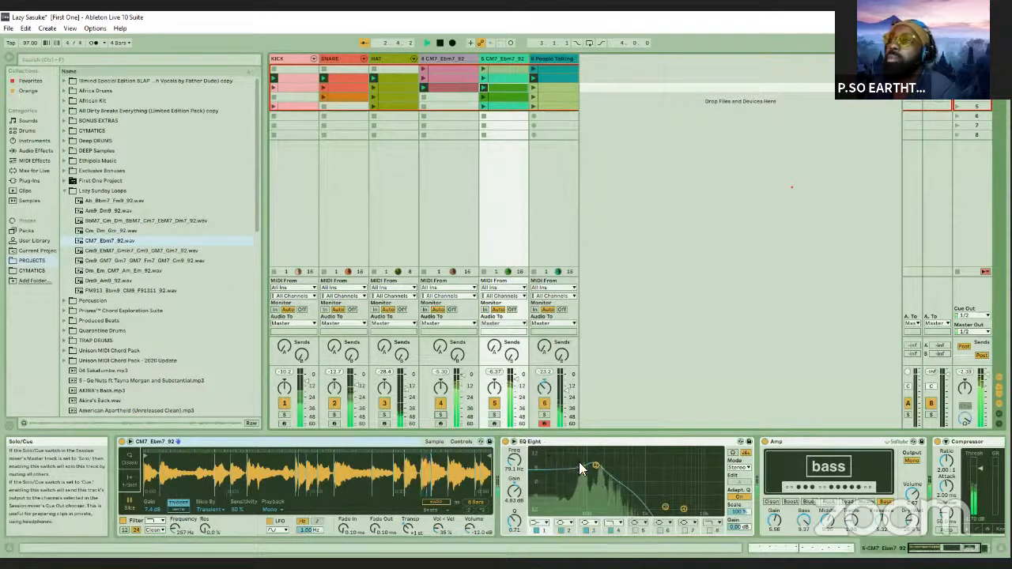
{"action": "left_click", "coordinate": [493, 417]}
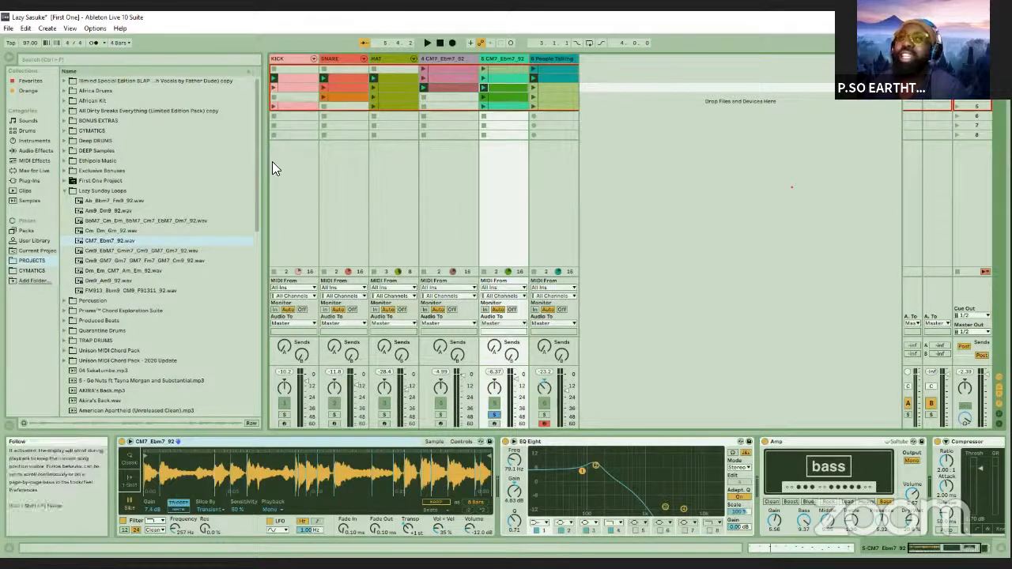
Inspect the KICK track's device chain and its second clip's notes, solo the track, and play the pattern before stopping.
{"action": "left_click", "coordinate": [300, 60]}
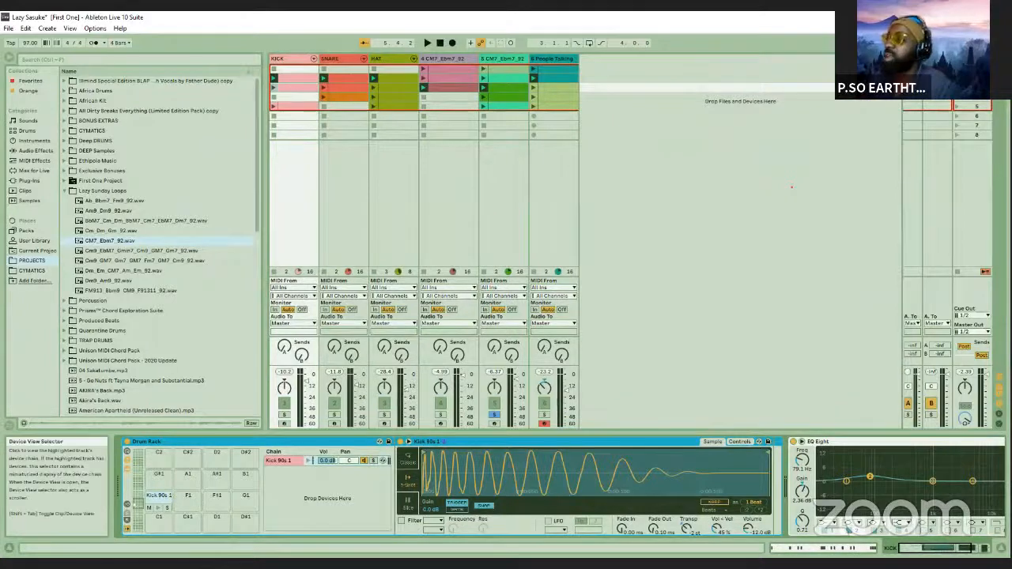
{"action": "left_click_drag", "start_coordinate": [940, 548], "coordinate": [959, 548]}
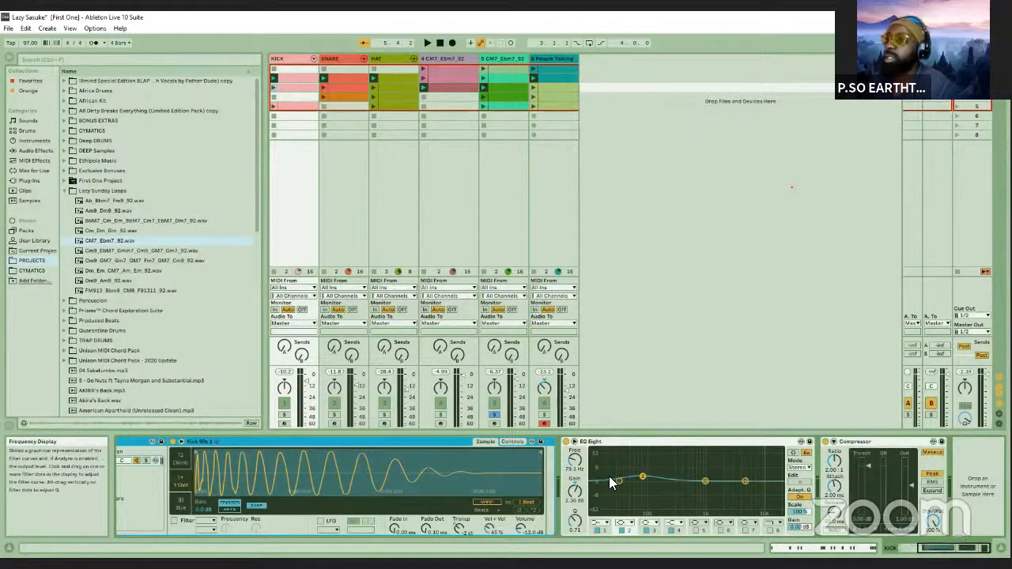
{"action": "double_click", "coordinate": [298, 78]}
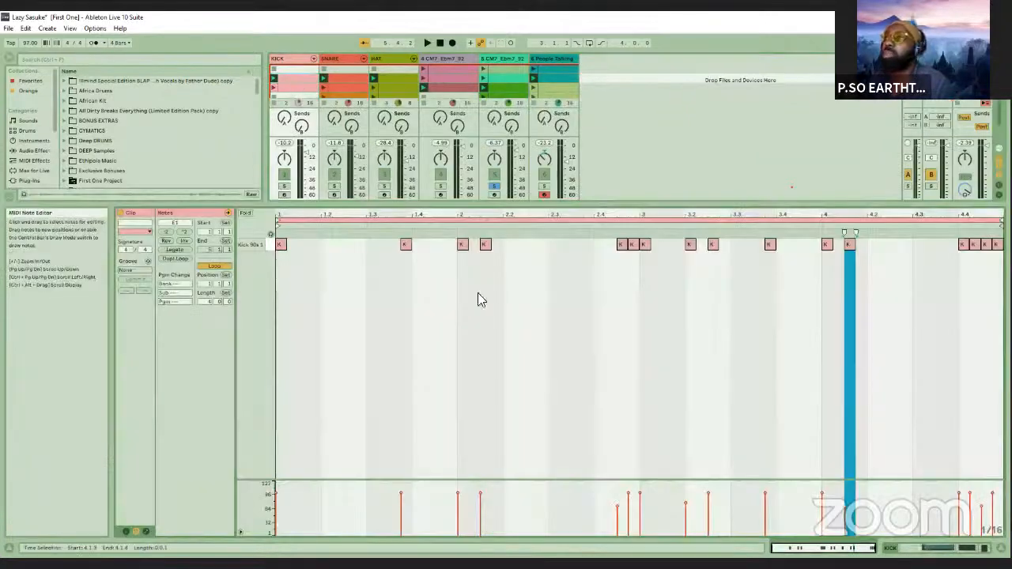
{"action": "left_click", "coordinate": [285, 186]}
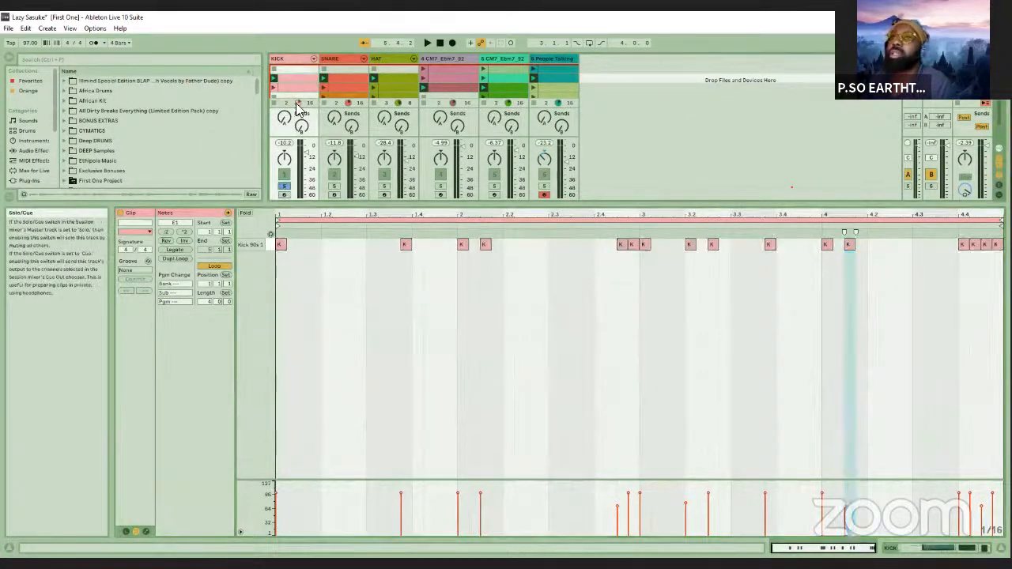
{"action": "key", "text": "space"}
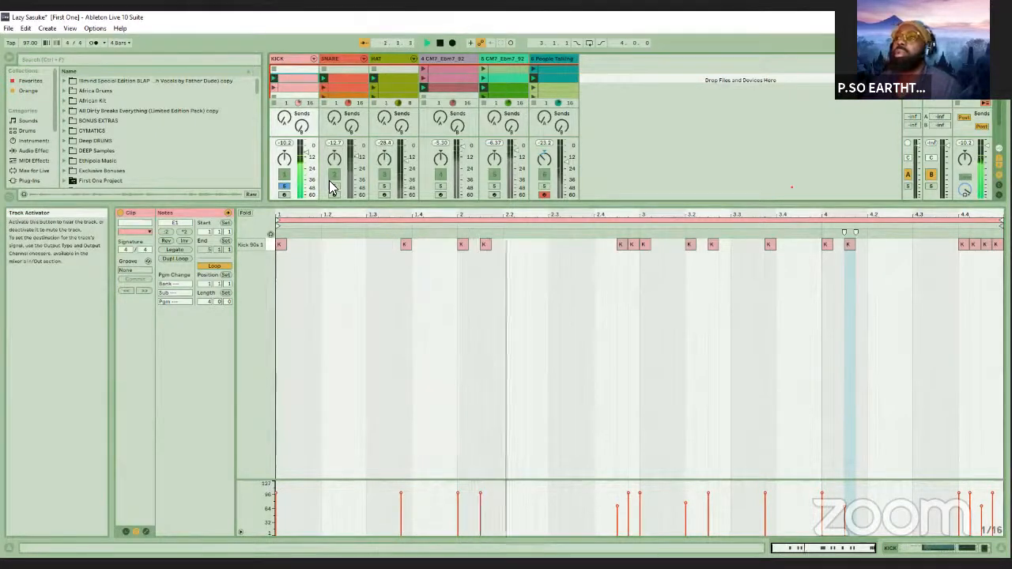
{"action": "left_click", "coordinate": [440, 42]}
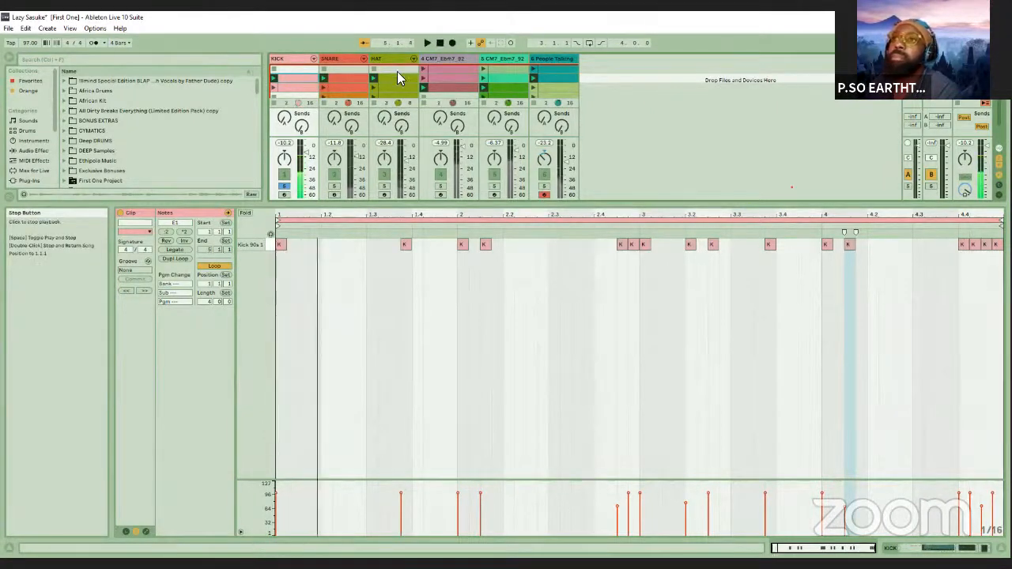
Review the SNARE clip's notes with the track soloed, and solo and play the HAT track with its clip's notes open.
{"action": "left_click", "coordinate": [351, 77]}
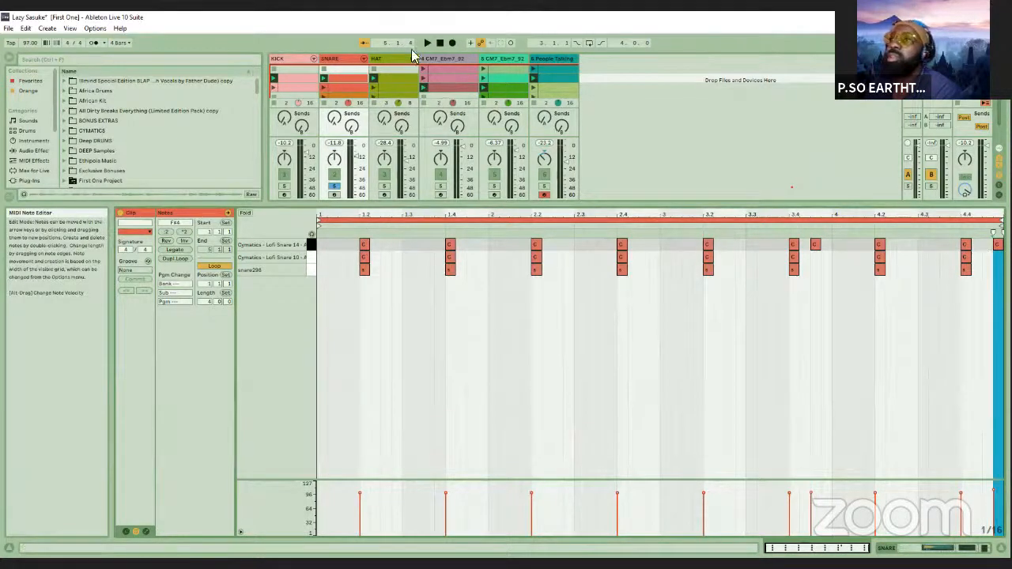
{"action": "left_click", "coordinate": [397, 89]}
{"action": "left_click", "coordinate": [382, 188]}
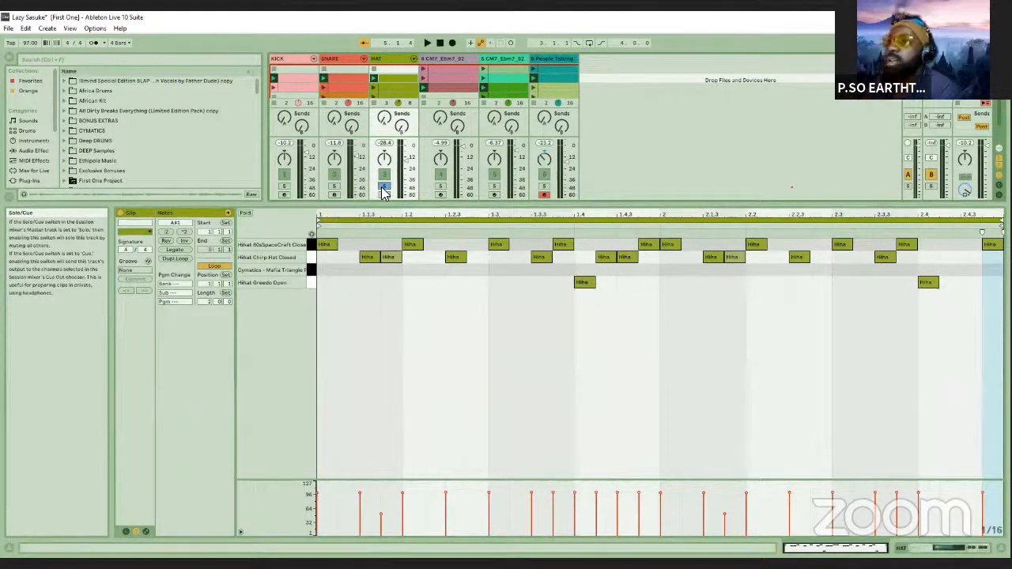
{"action": "left_click", "coordinate": [373, 77]}
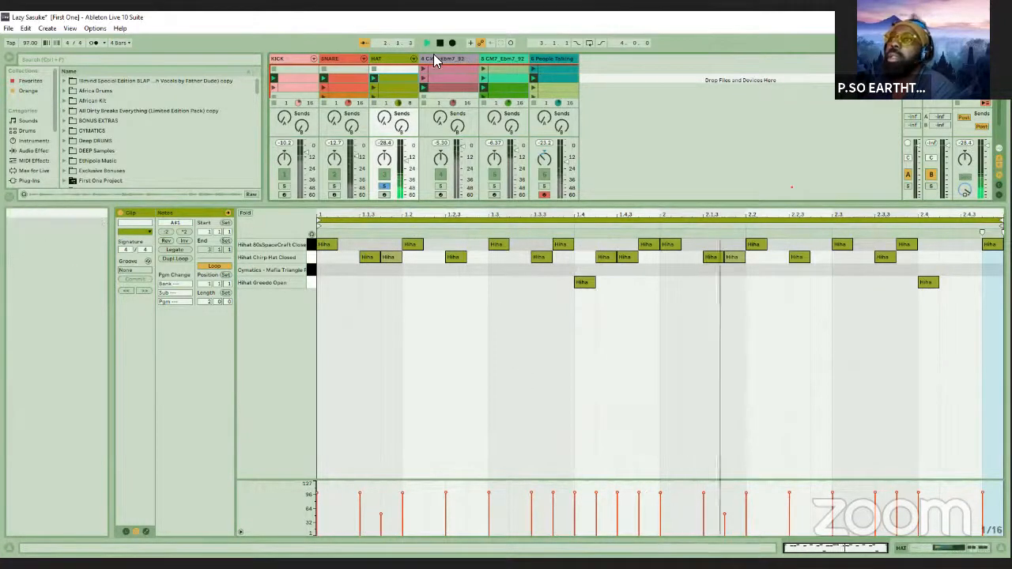
Show the HAT track's Drum Rack, stop playback, and audition the Hihat Chirp Hat and Hihat 80sSpaceCraft pads.
{"action": "left_click", "coordinate": [396, 57]}
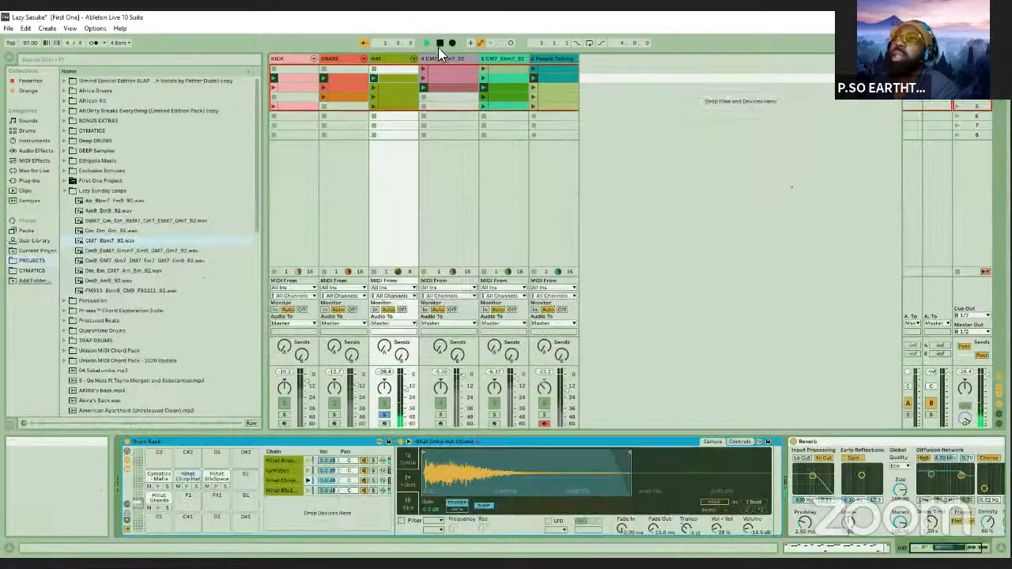
{"action": "key", "text": "space"}
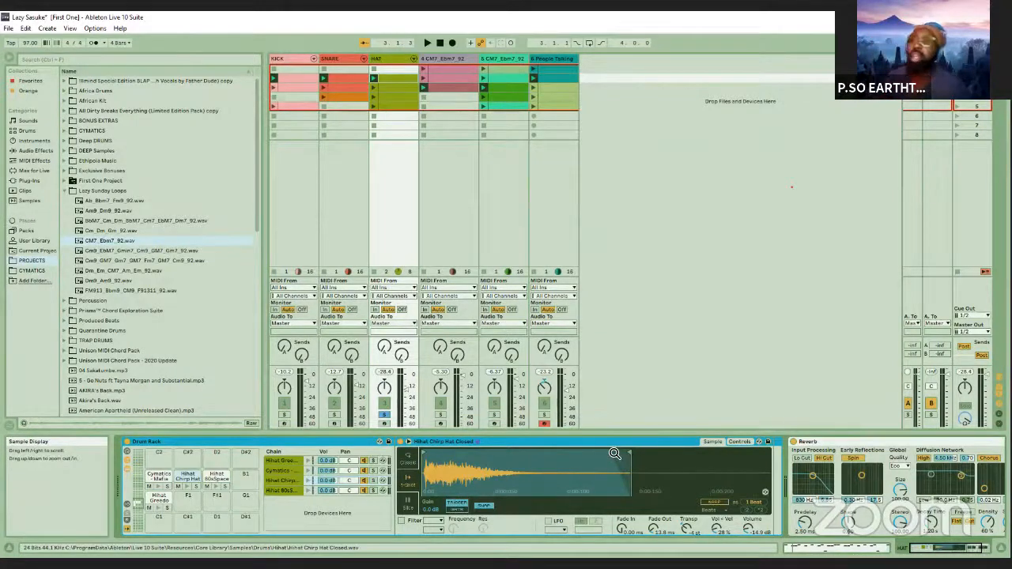
{"action": "left_click", "coordinate": [188, 489]}
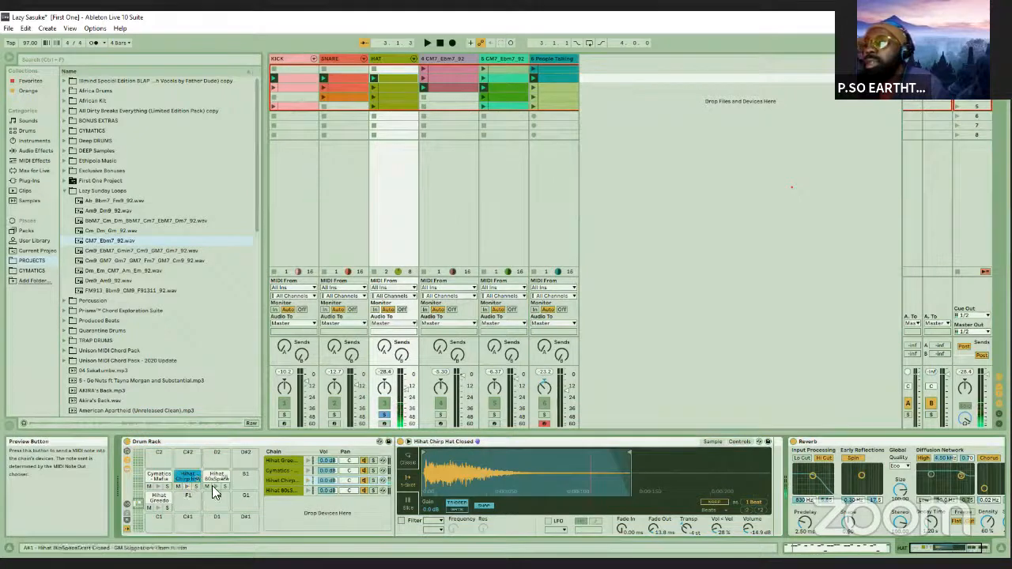
{"action": "left_click", "coordinate": [216, 488]}
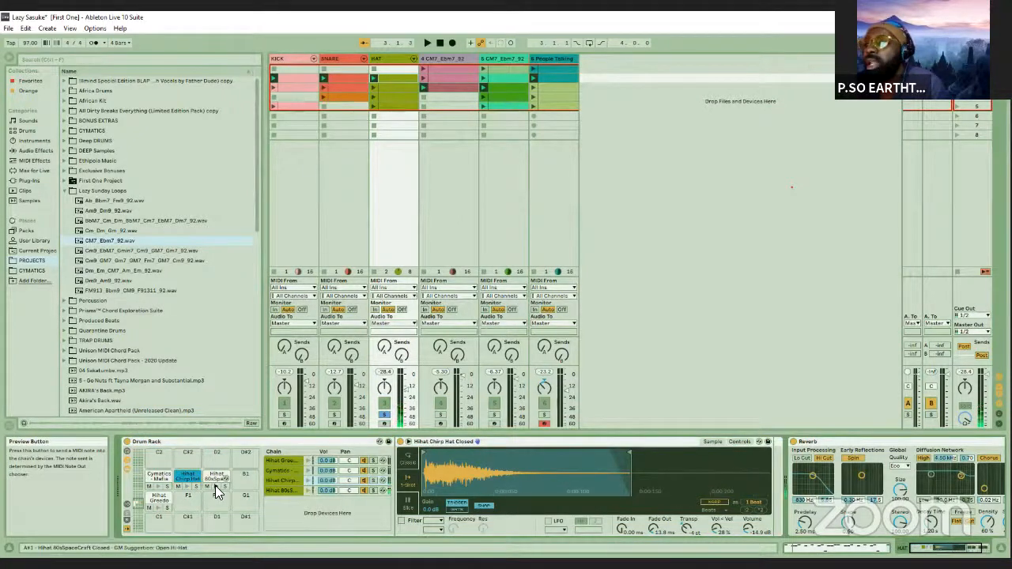
{"action": "left_click", "coordinate": [217, 488]}
{"action": "left_click", "coordinate": [217, 488]}
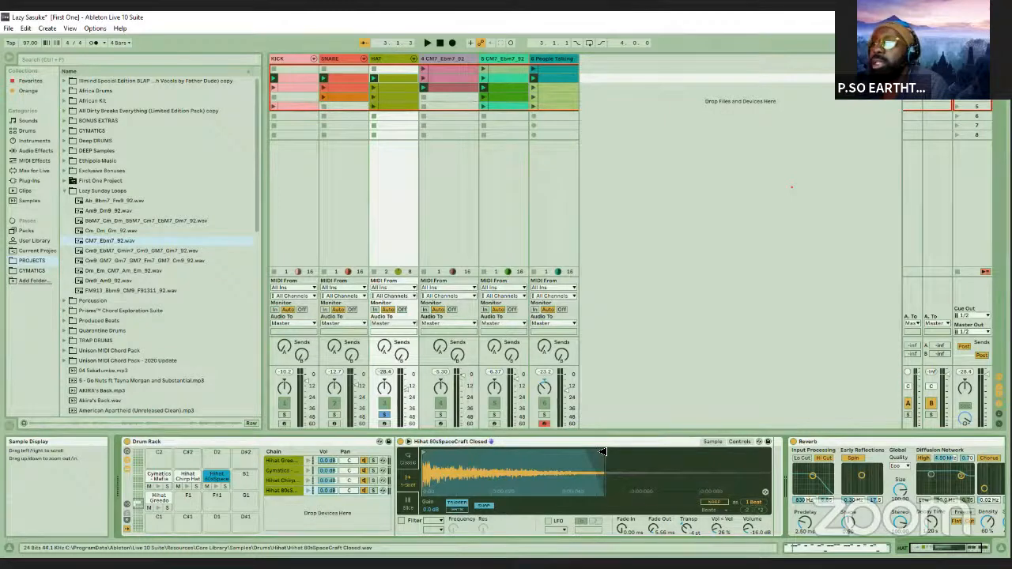
Shorten the Hihat 80sSpaceCraft Closed sample by moving its end point earlier while auditioning the pad.
{"action": "left_click", "coordinate": [224, 488]}
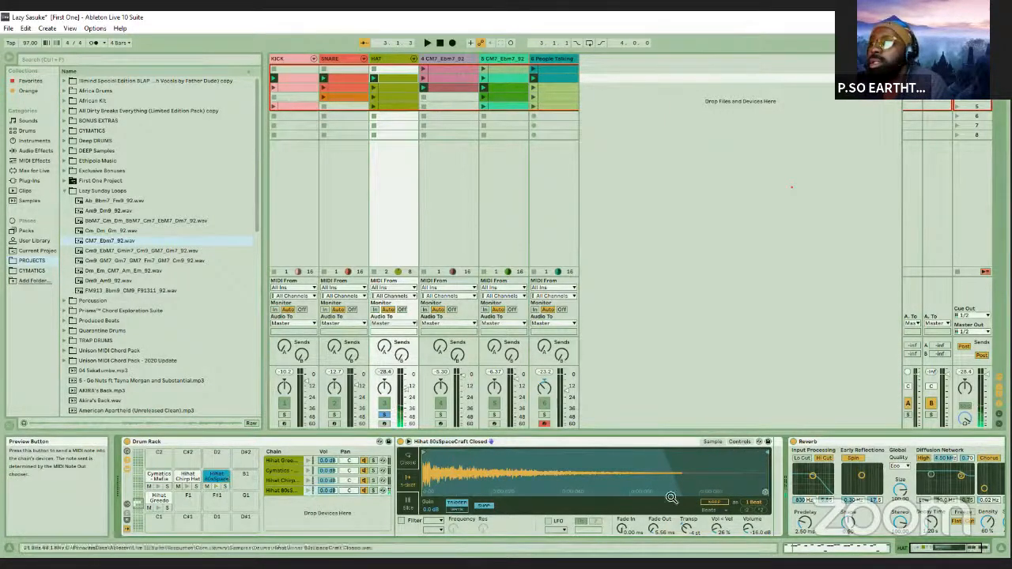
{"action": "left_click_drag", "start_coordinate": [731, 453], "coordinate": [600, 457]}
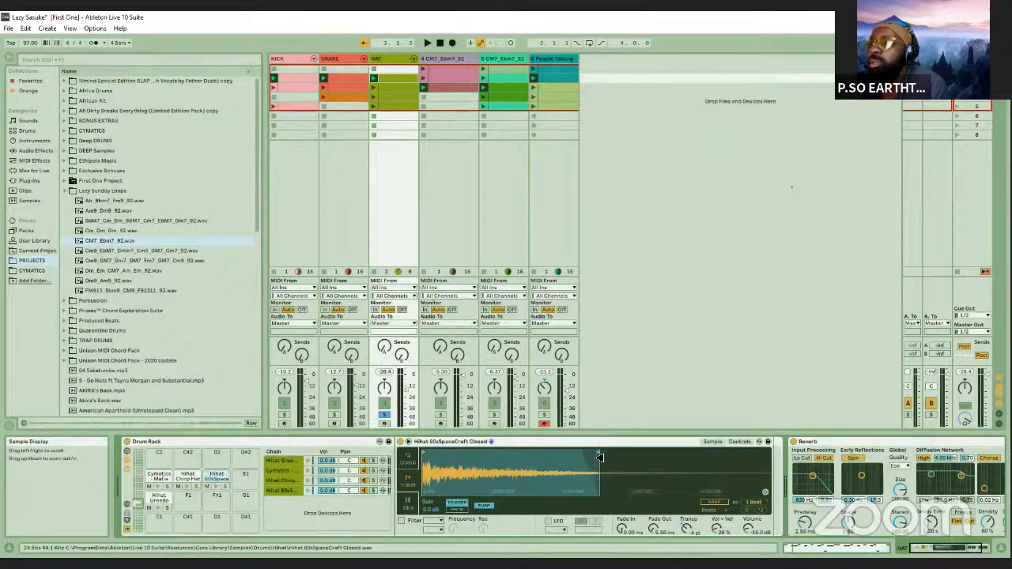
{"action": "left_click", "coordinate": [214, 485]}
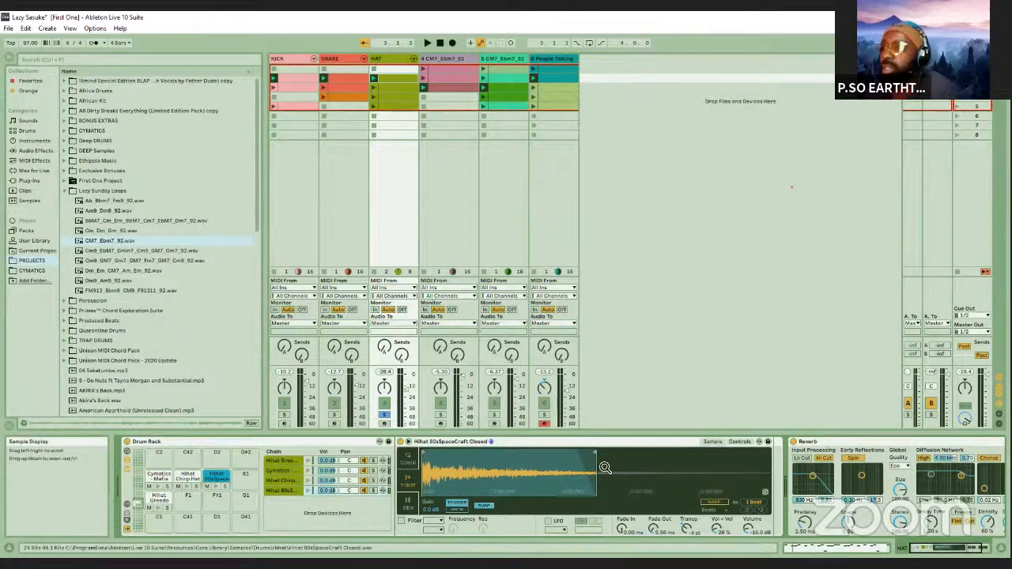
{"action": "left_click_drag", "start_coordinate": [596, 452], "coordinate": [588, 453]}
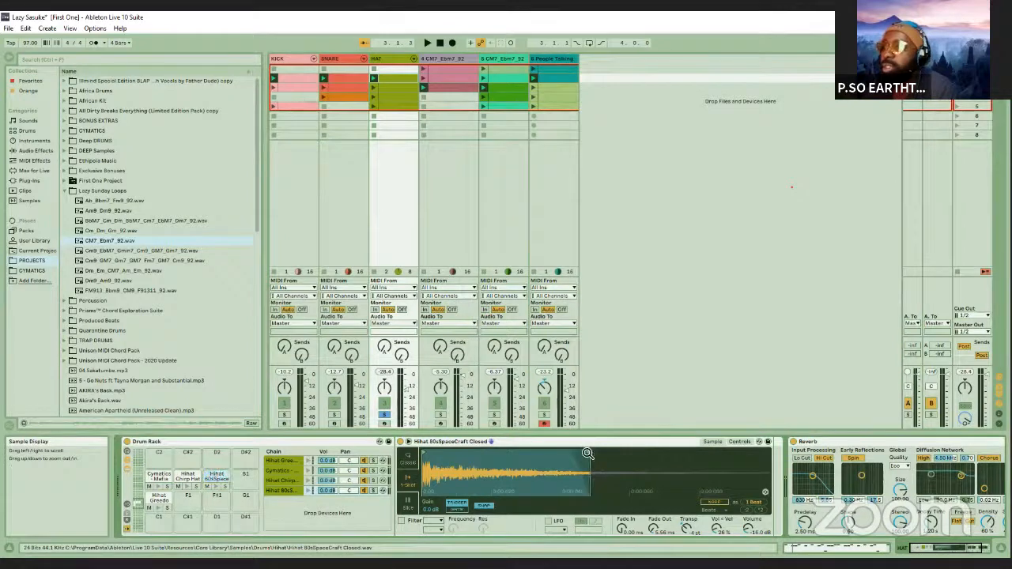
Play the HAT pattern, add the other beat tracks to the solo, launch the second clips on tracks 5 and 4, and stop.
{"action": "left_click", "coordinate": [372, 82]}
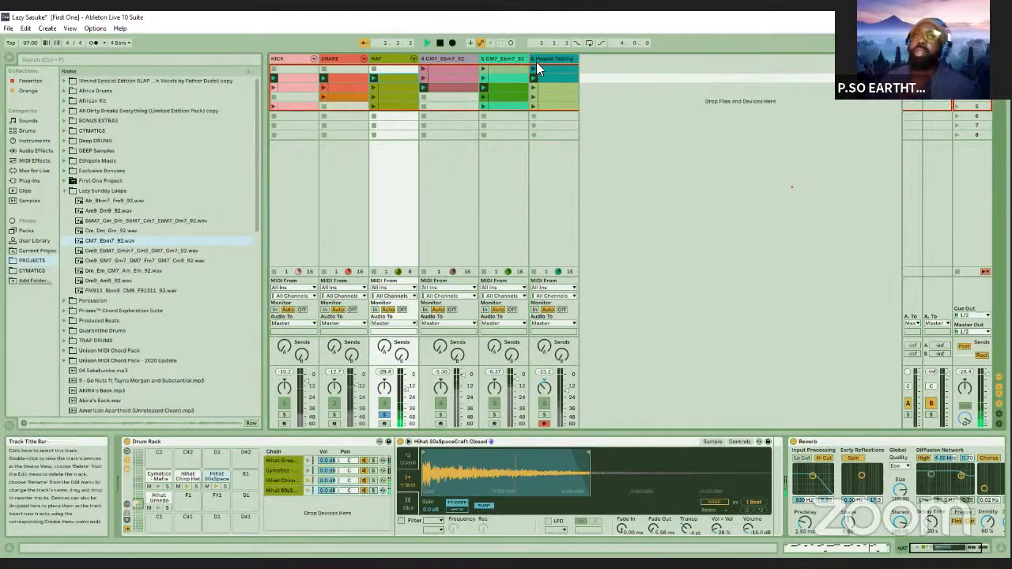
{"action": "left_click", "coordinate": [334, 415], "text": "ctrl"}
{"action": "left_click", "coordinate": [285, 416], "text": "ctrl"}
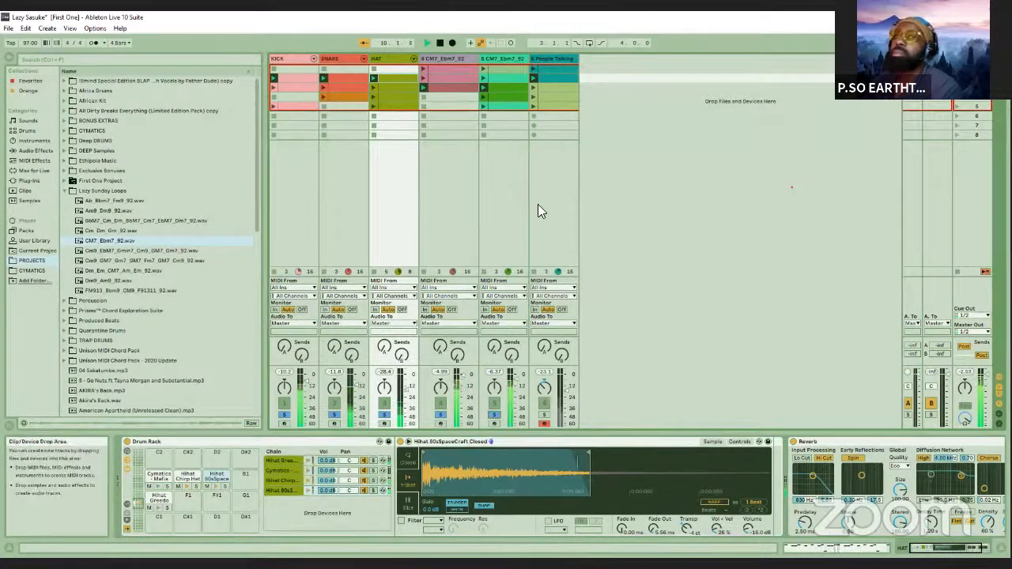
{"action": "left_click", "coordinate": [484, 77]}
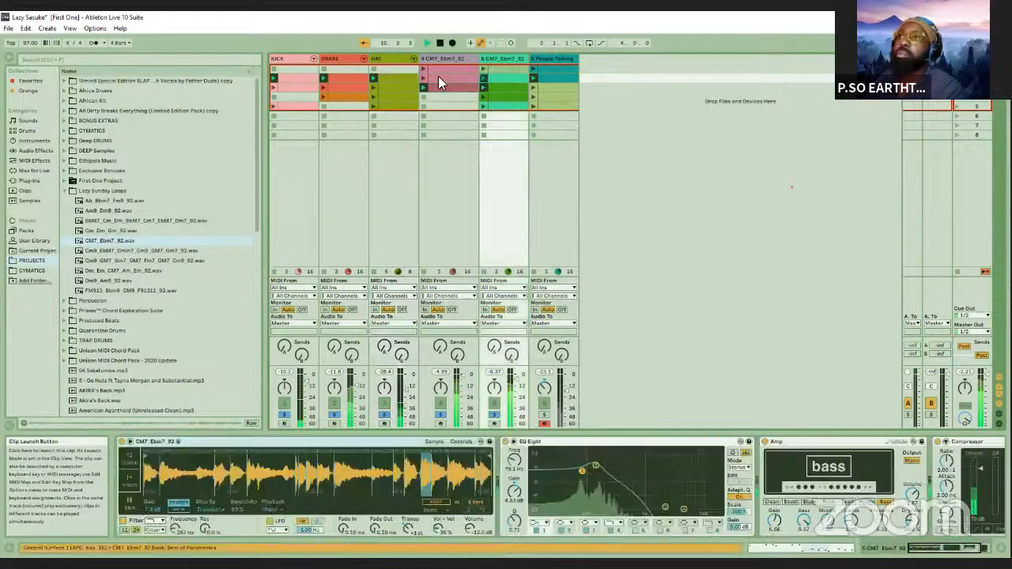
{"action": "left_click", "coordinate": [427, 76]}
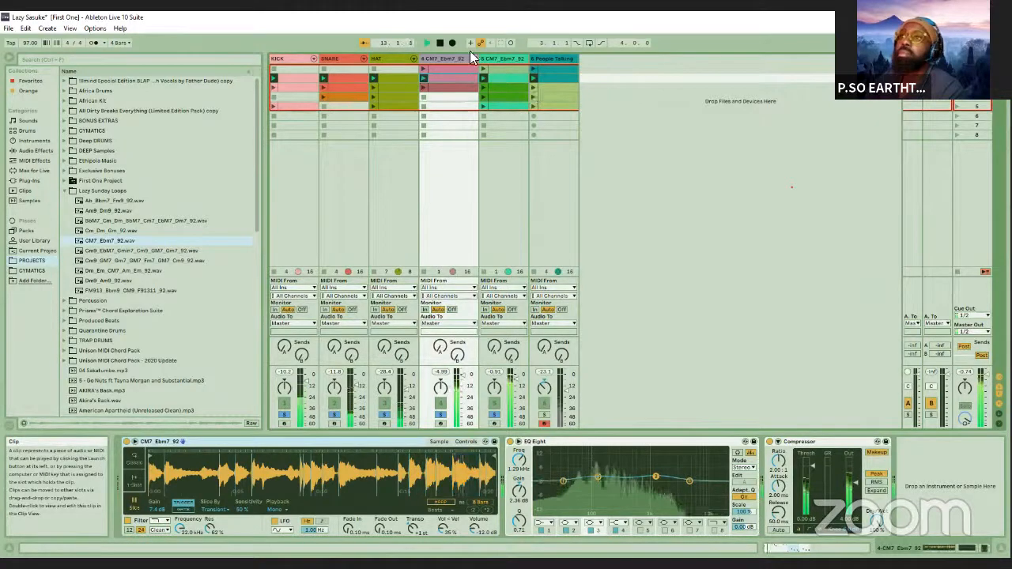
{"action": "left_click", "coordinate": [438, 43]}
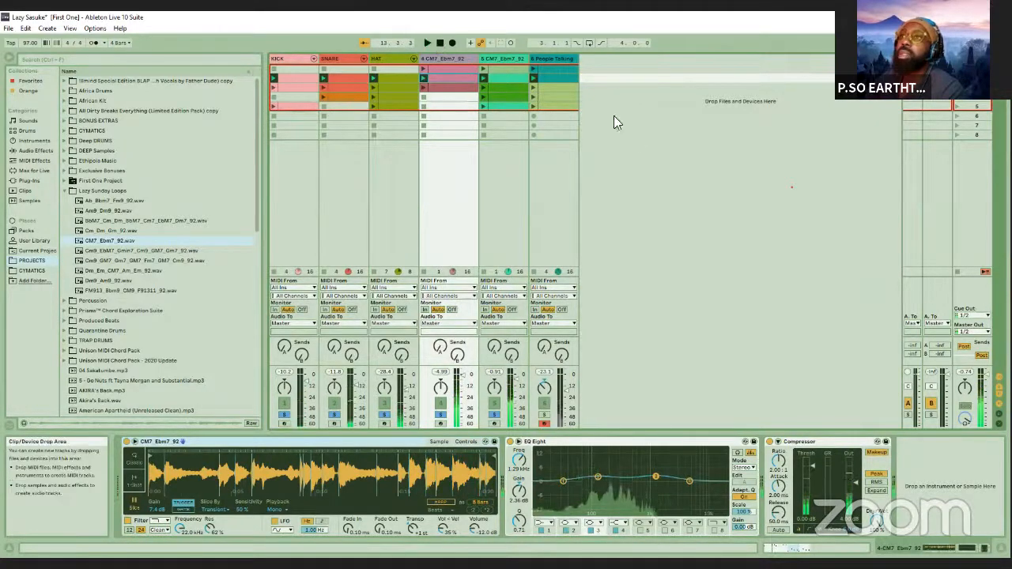
Review the People Talking track's devices and second clip's notes, replace the current solos with this track, and play the clip before stopping.
{"action": "left_click", "coordinate": [551, 58]}
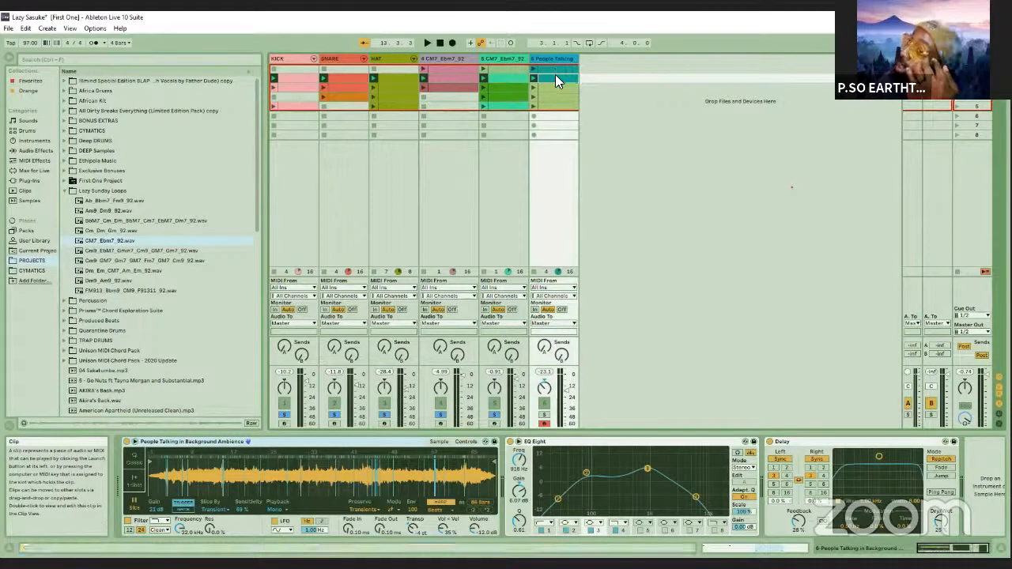
{"action": "left_click", "coordinate": [556, 75]}
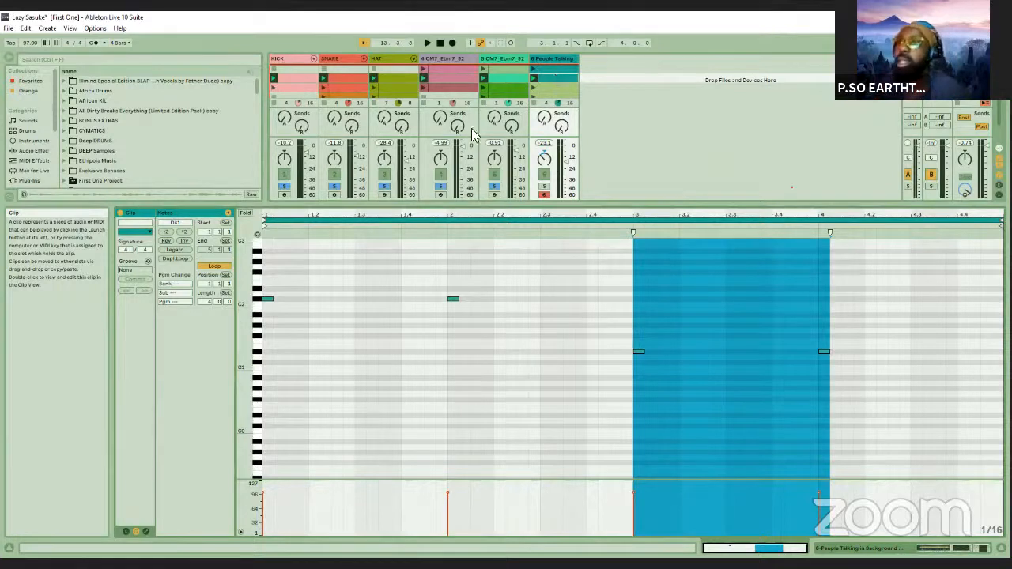
{"action": "left_click", "coordinate": [498, 189]}
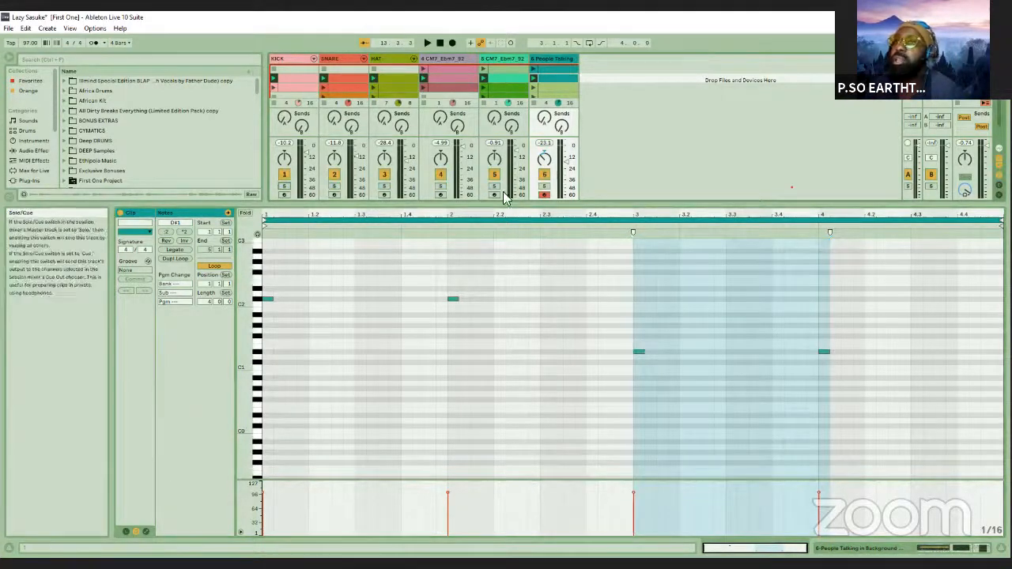
{"action": "left_click", "coordinate": [544, 186]}
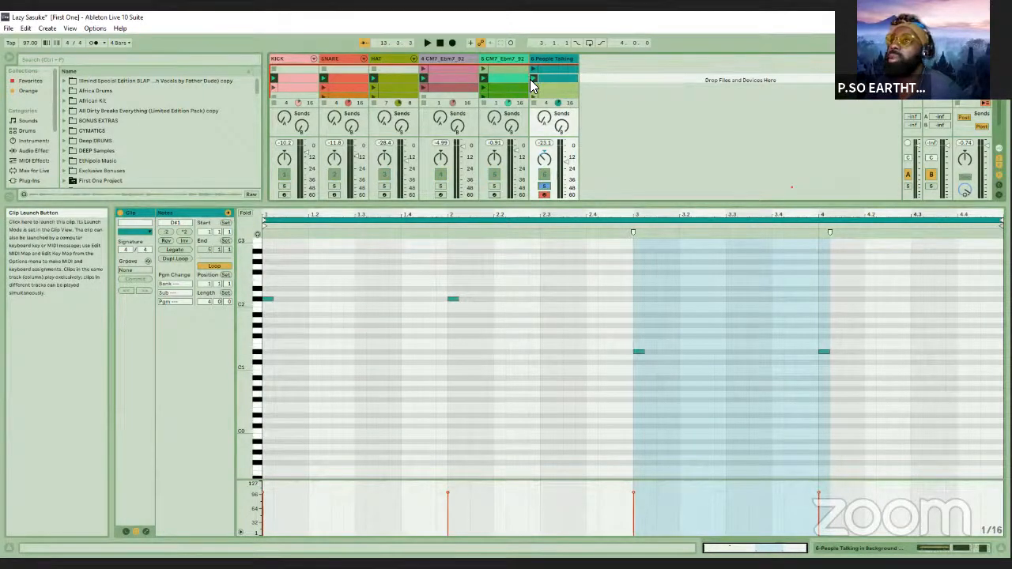
{"action": "left_click", "coordinate": [532, 85]}
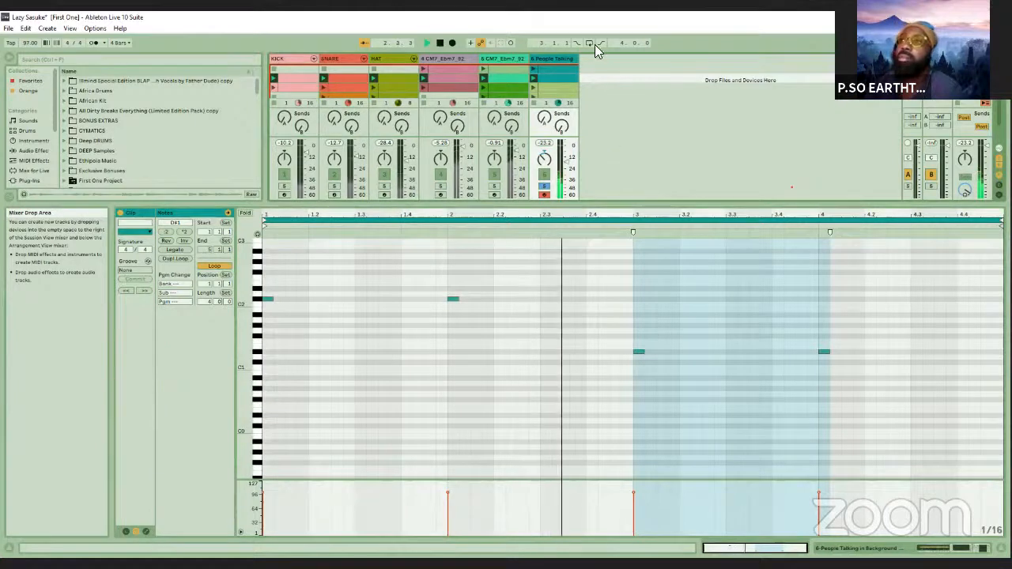
{"action": "left_click", "coordinate": [439, 43]}
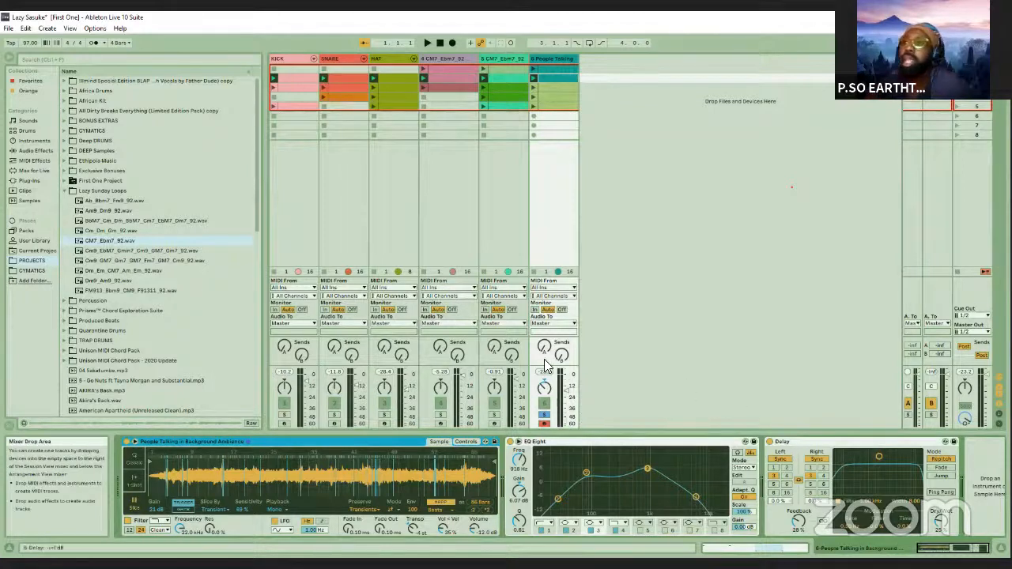
Clear the People Talking solo and play the full mix, launching scene 4 followed by scene 5.
{"action": "left_click", "coordinate": [546, 416]}
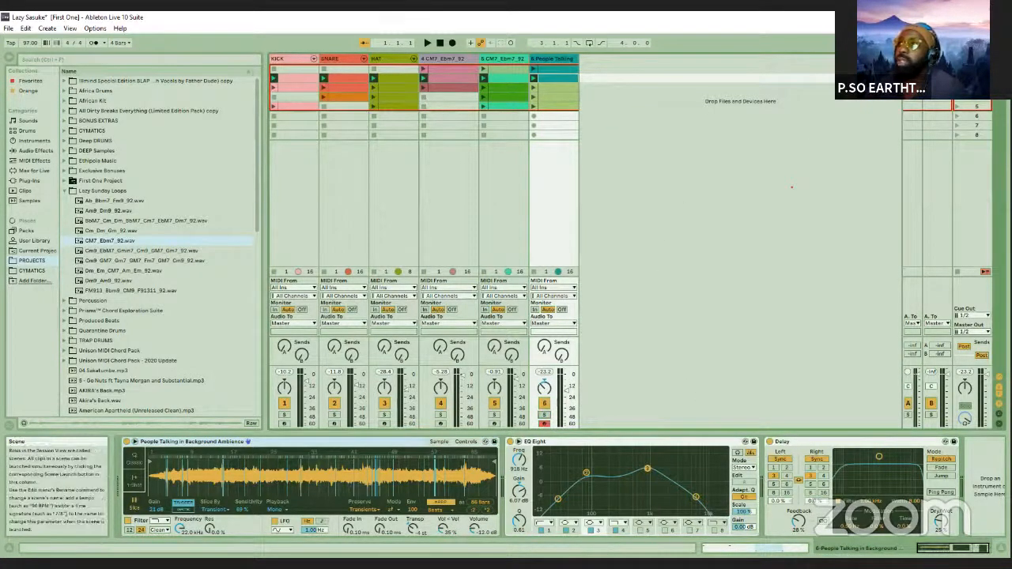
{"action": "key", "text": "space"}
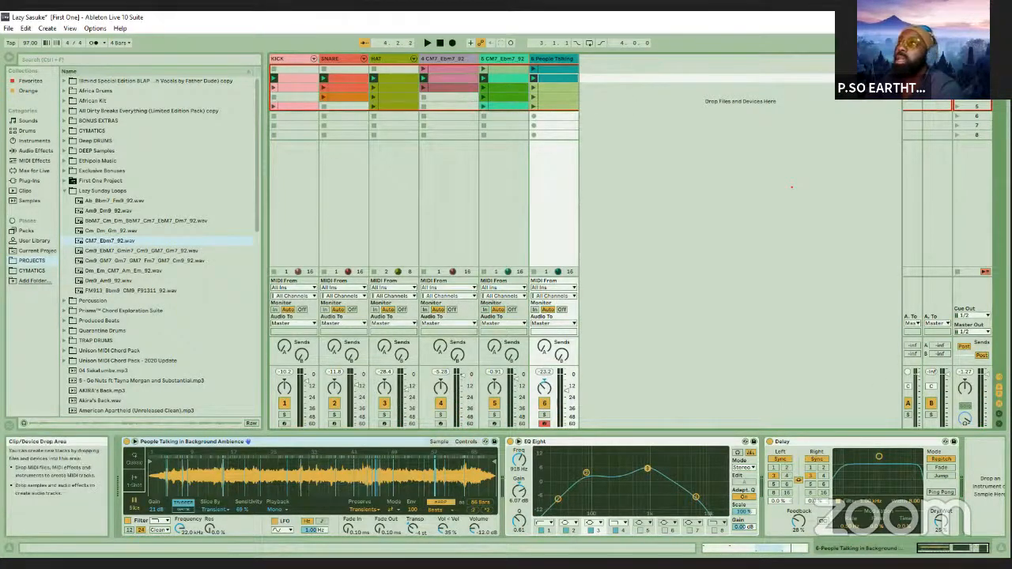
{"action": "left_click", "coordinate": [957, 97]}
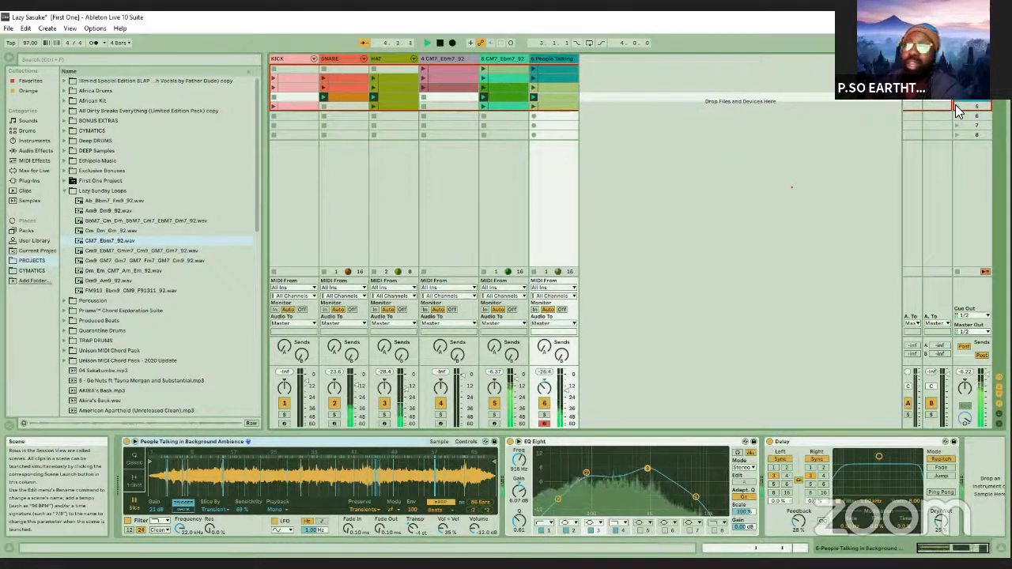
{"action": "left_click", "coordinate": [956, 106]}
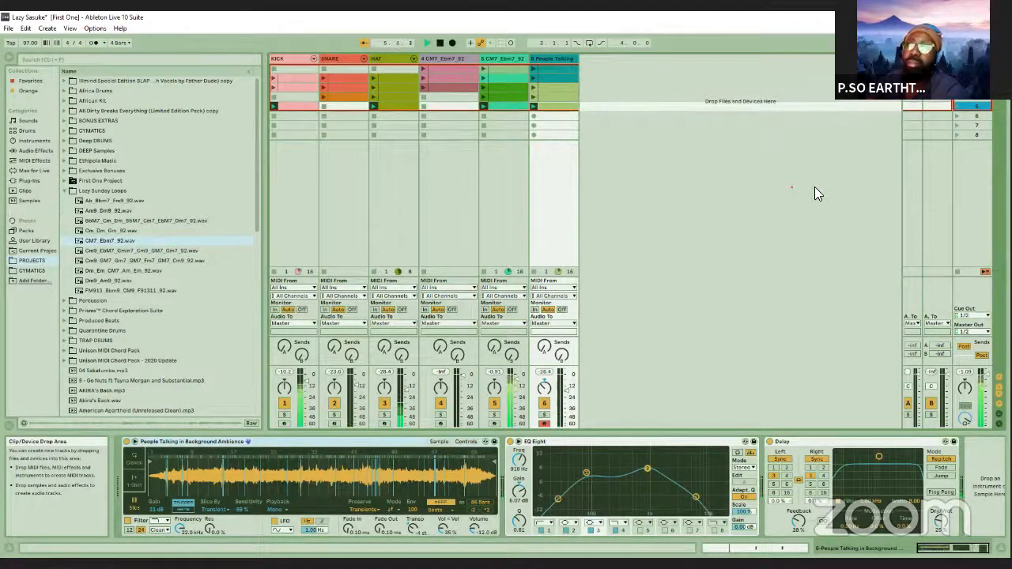
Stop playback and save the Lazy Sasuke Live set.
{"action": "left_click", "coordinate": [439, 42]}
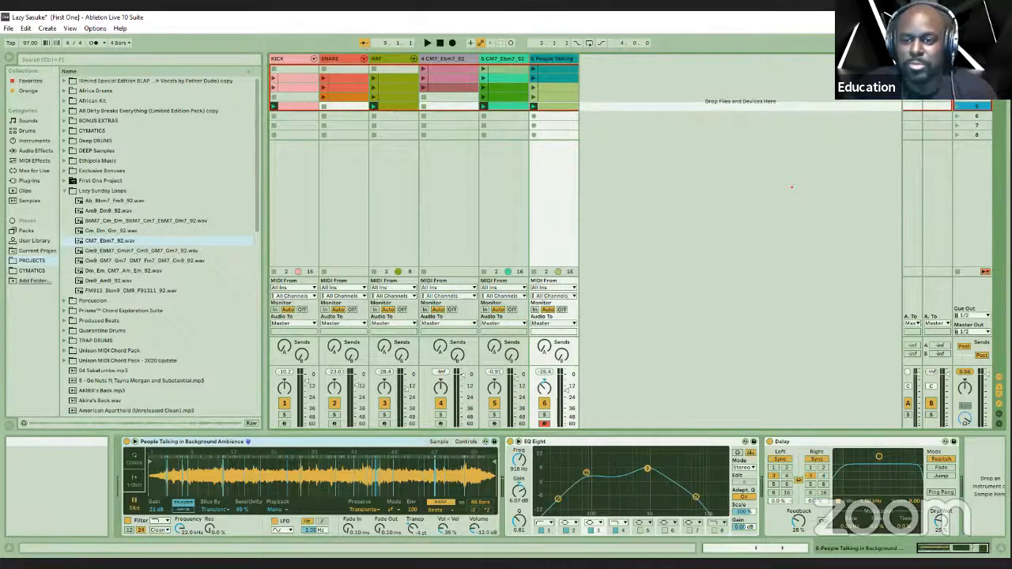
{"action": "left_click", "coordinate": [8, 29]}
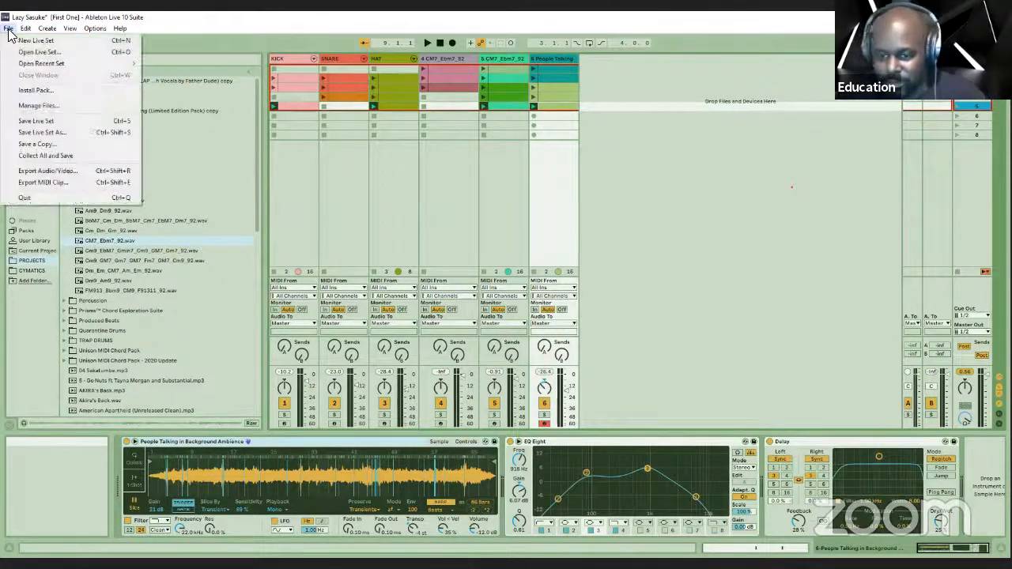
{"action": "left_click", "coordinate": [28, 121]}
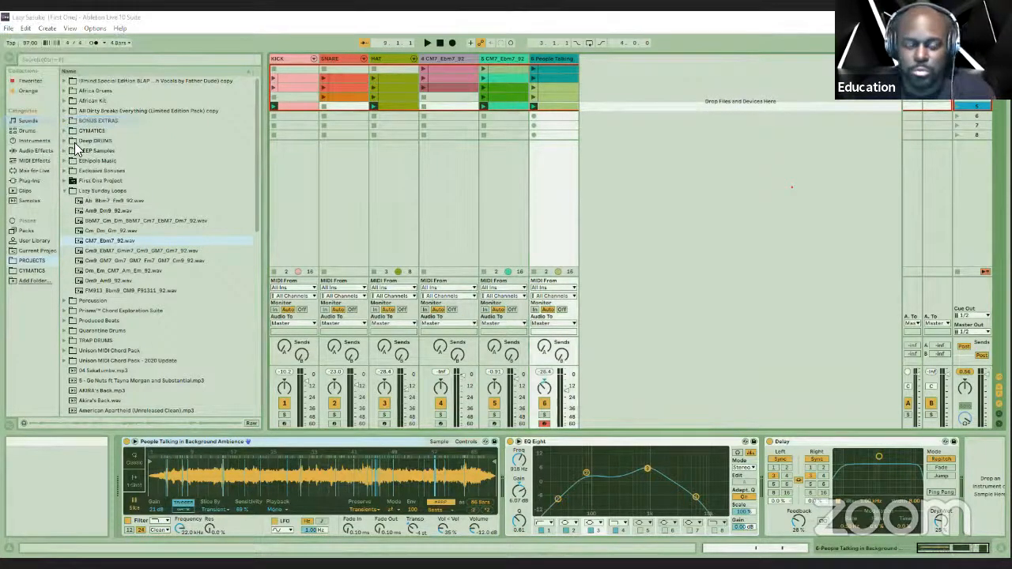
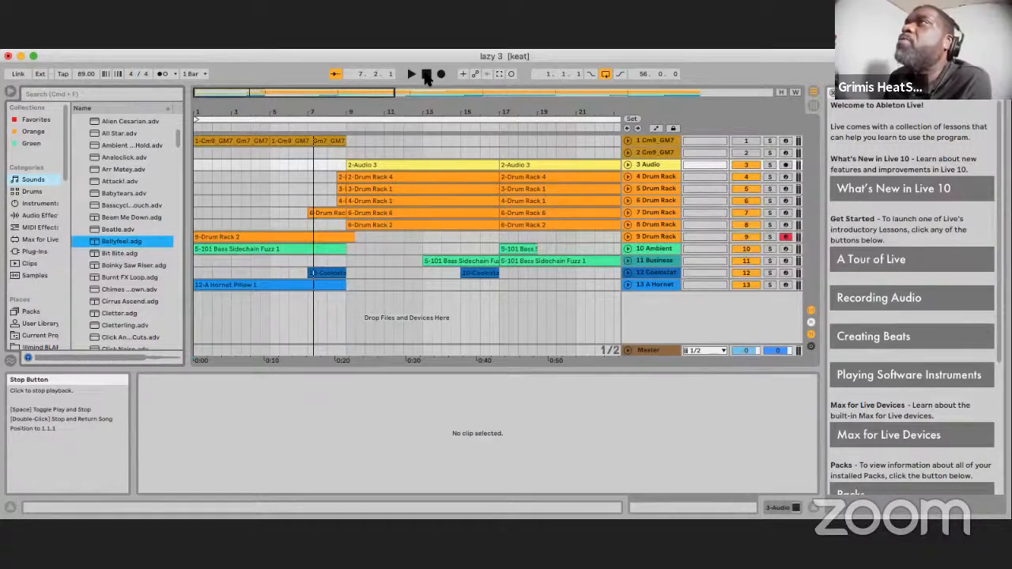
Play the "lazy 3" arrangement from the beginning with its full length in view, and stop playback.
{"action": "left_click", "coordinate": [427, 75]}
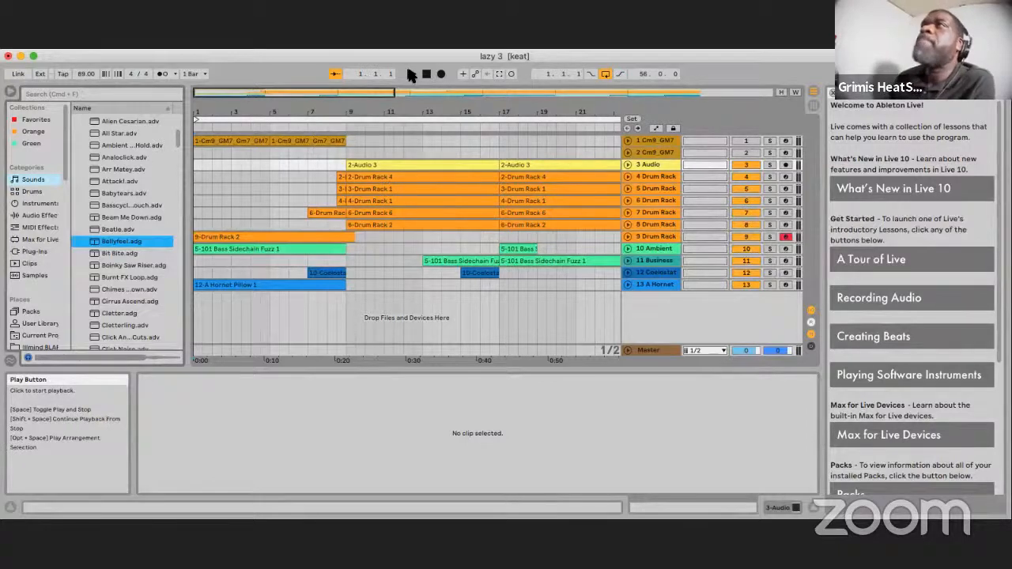
{"action": "left_click", "coordinate": [411, 73]}
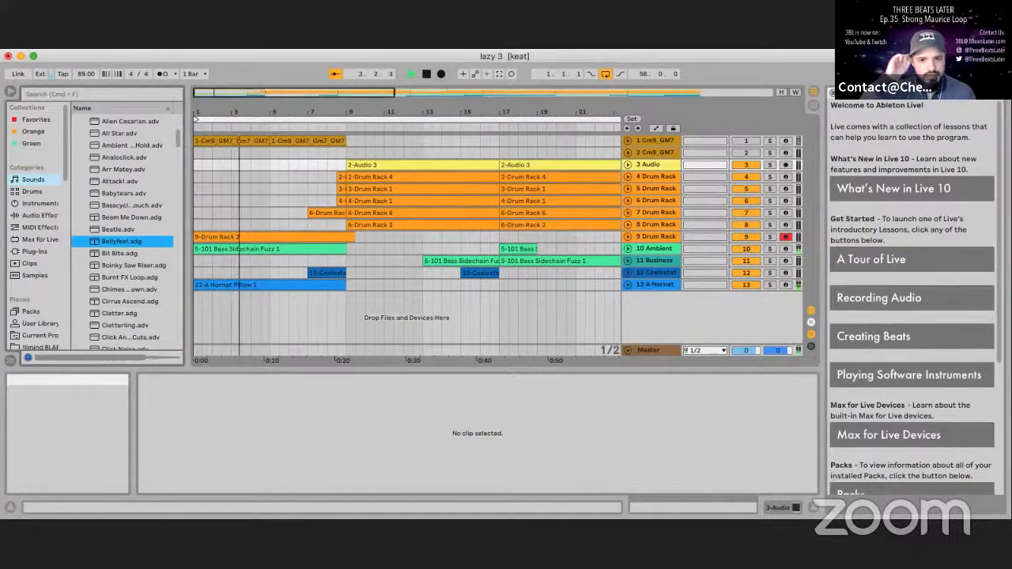
{"action": "left_click_drag", "start_coordinate": [315, 95], "coordinate": [545, 98]}
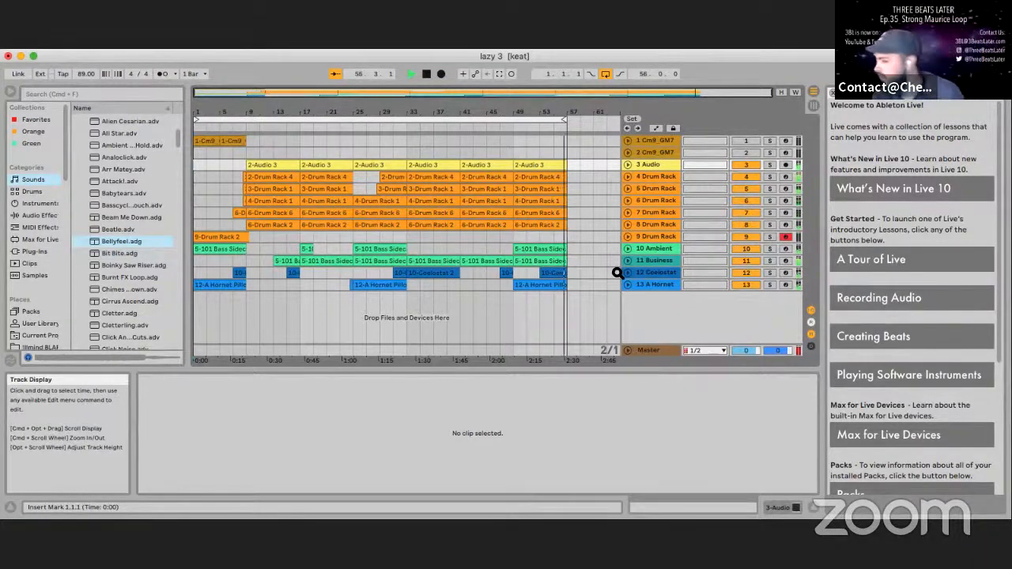
{"action": "left_click", "coordinate": [427, 74]}
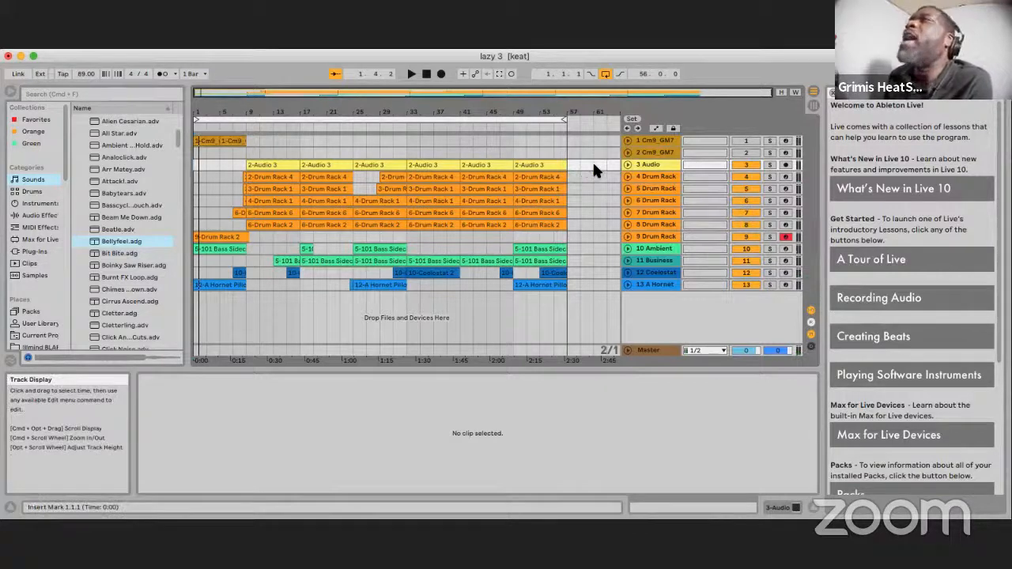
Arm track 2, Cm9_GM7, for recording and display its sampler and effects chain.
{"action": "left_click", "coordinate": [653, 155]}
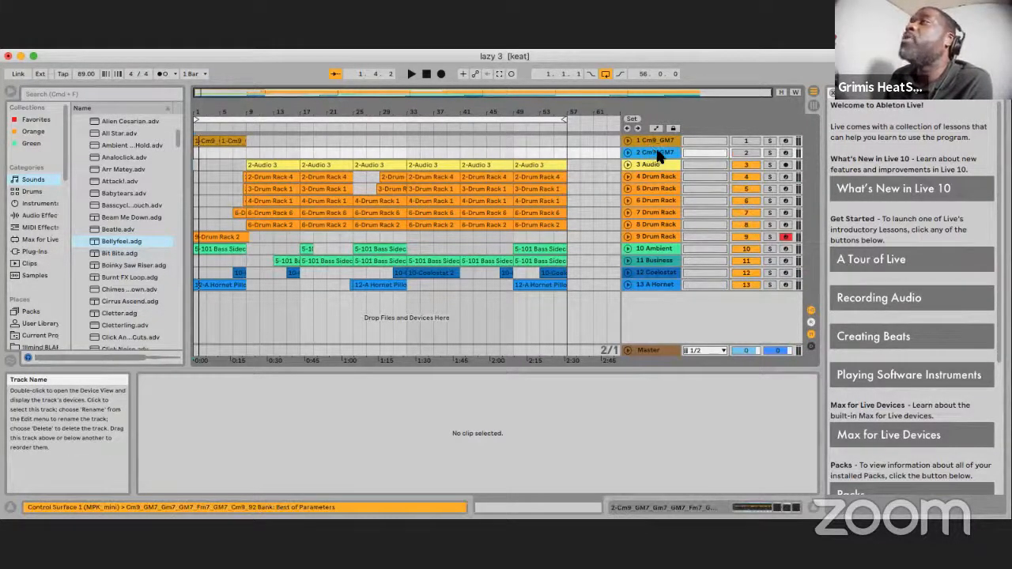
{"action": "left_click", "coordinate": [785, 154]}
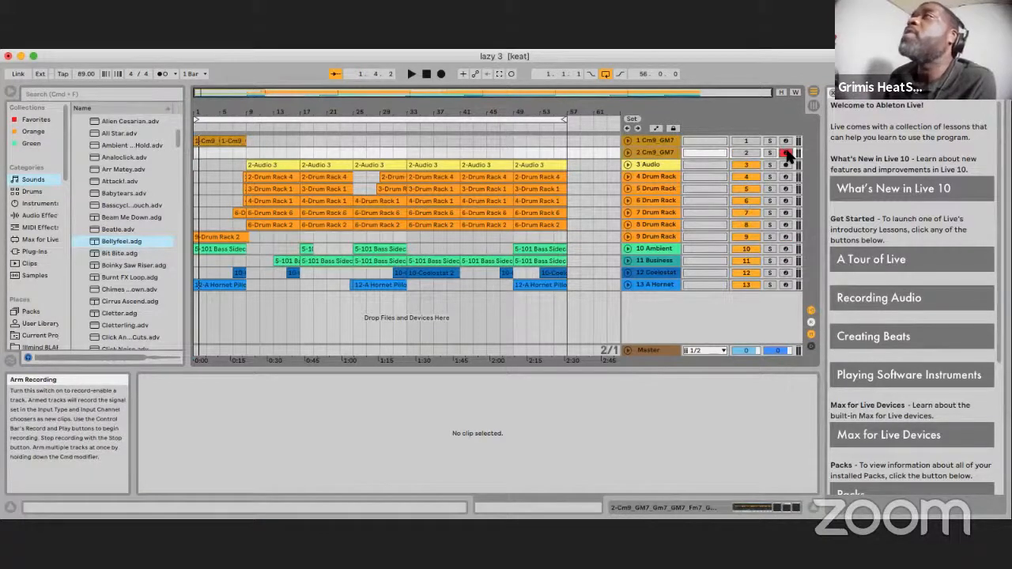
{"action": "left_click", "coordinate": [739, 510]}
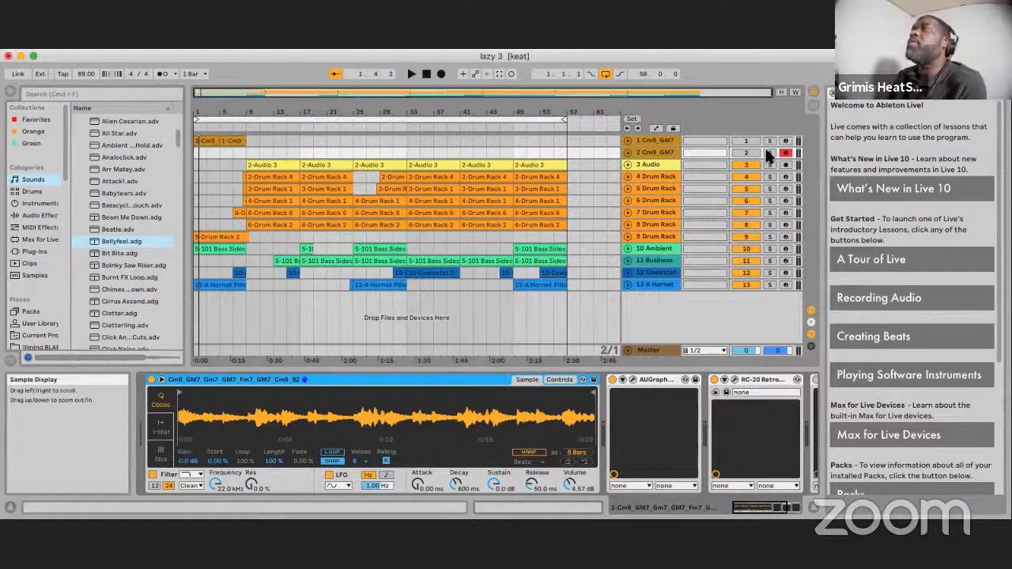
Solo track 2, Cm9_GM7, then arm track 1, Cm9_GM7, and move the solo to it.
{"action": "left_click", "coordinate": [770, 153]}
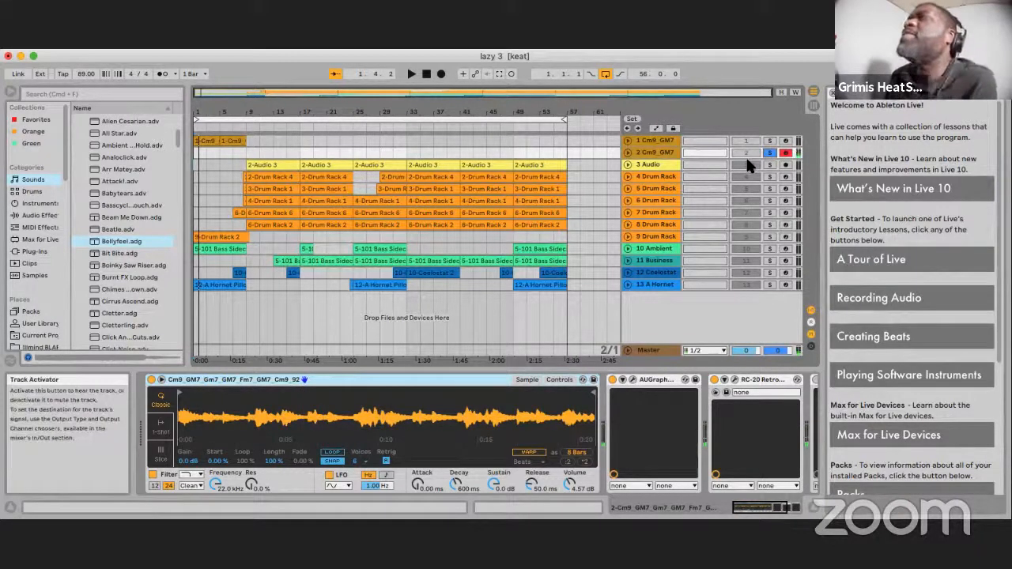
{"action": "left_click", "coordinate": [784, 141]}
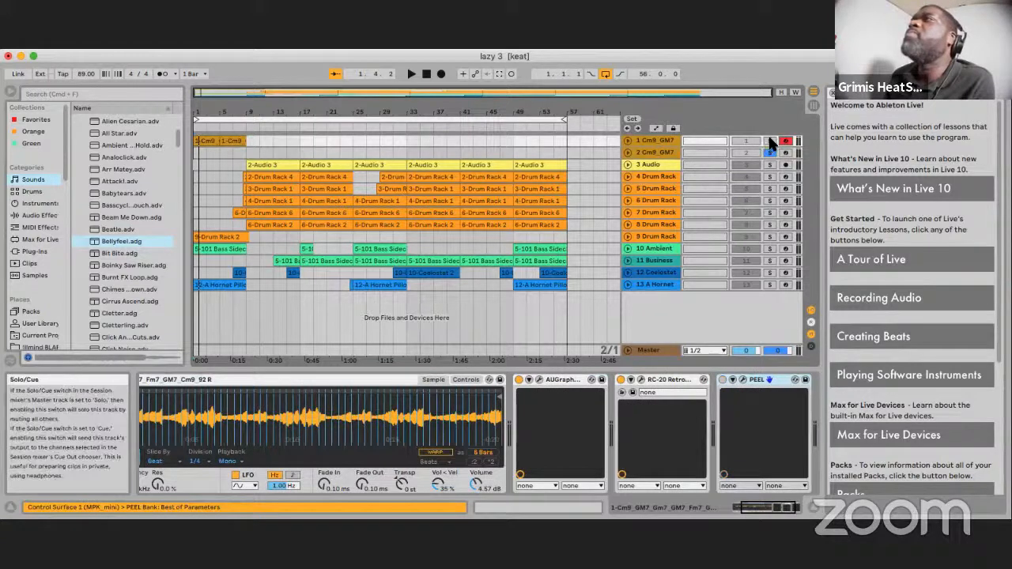
{"action": "left_click", "coordinate": [770, 141]}
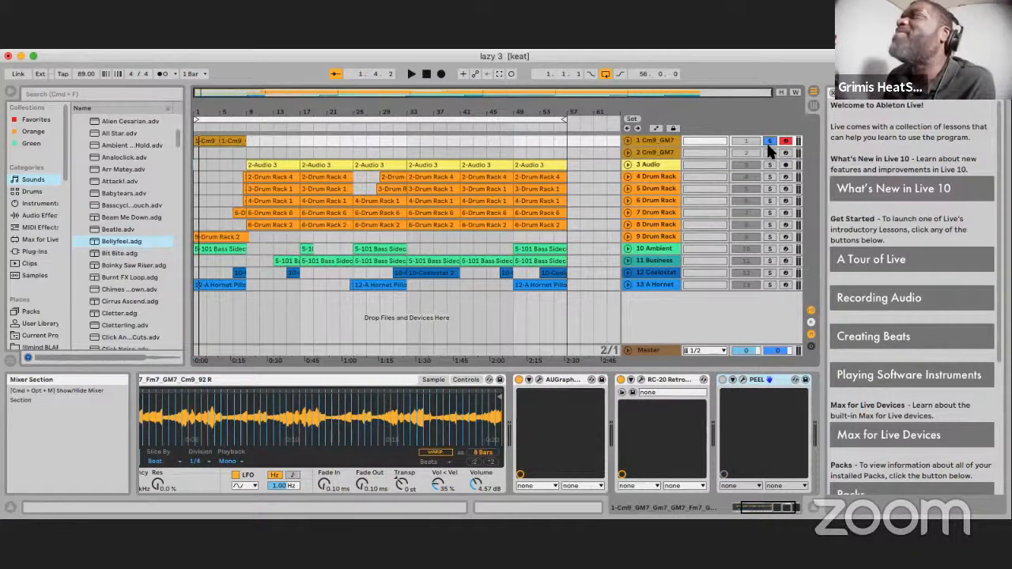
Play the soloed track 1 from its second clip at bar 5 and display its sampler and effects chain.
{"action": "left_click", "coordinate": [240, 142]}
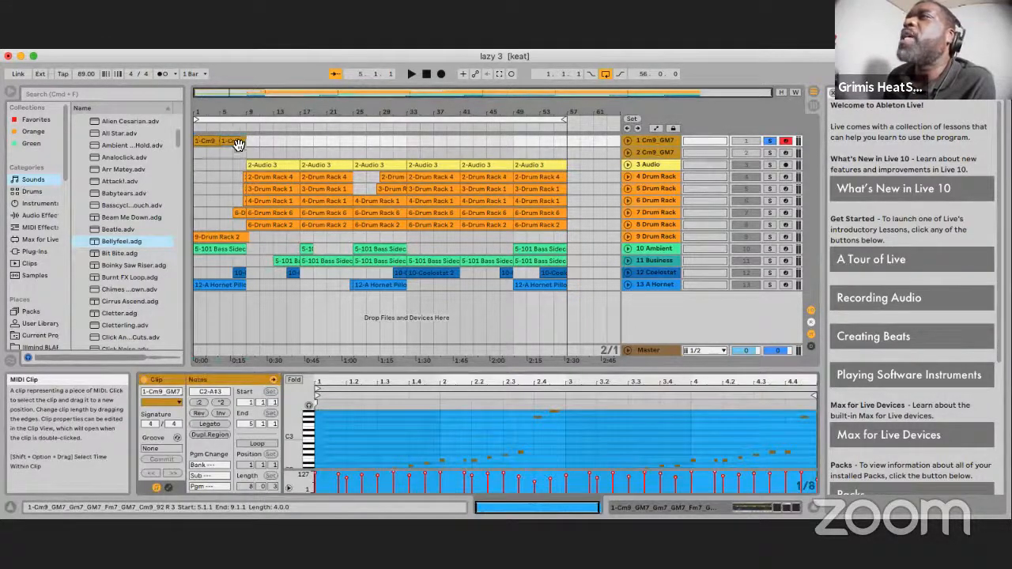
{"action": "left_click", "coordinate": [409, 74]}
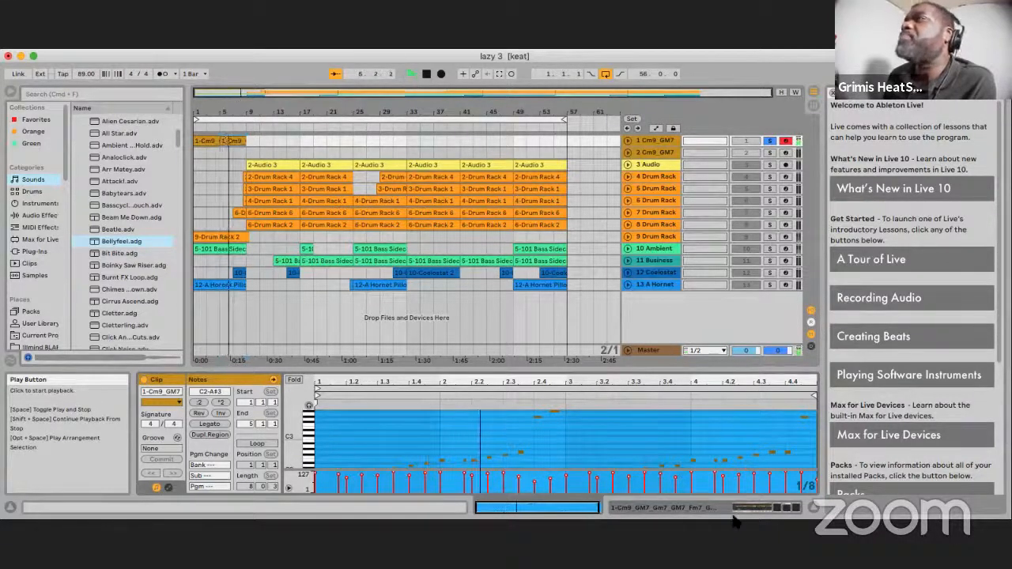
{"action": "left_click", "coordinate": [765, 509]}
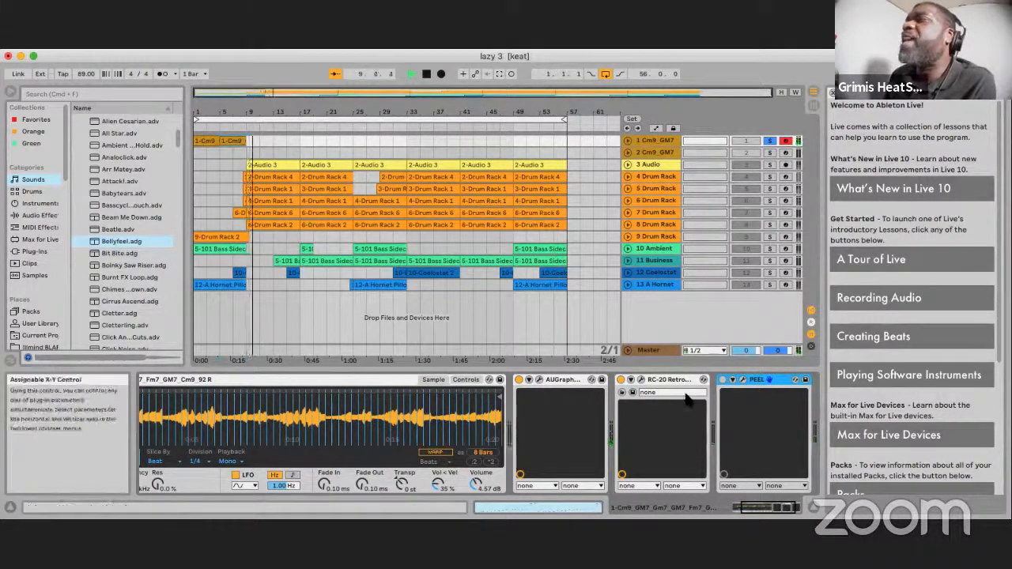
Arm track 3, Audio, and move the solo from track 1 to it while the arrangement plays.
{"action": "left_click", "coordinate": [784, 165]}
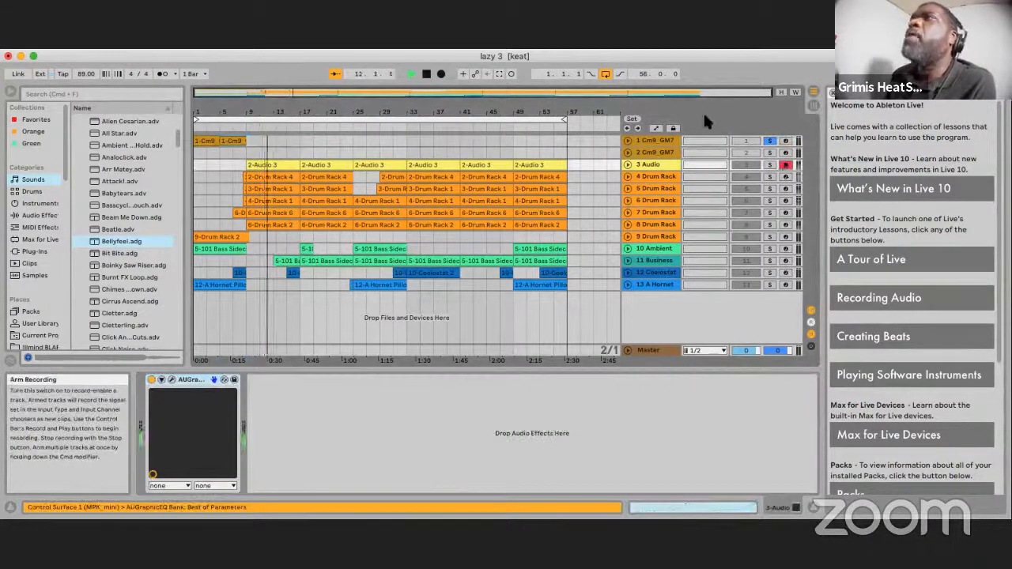
{"action": "left_click", "coordinate": [412, 73]}
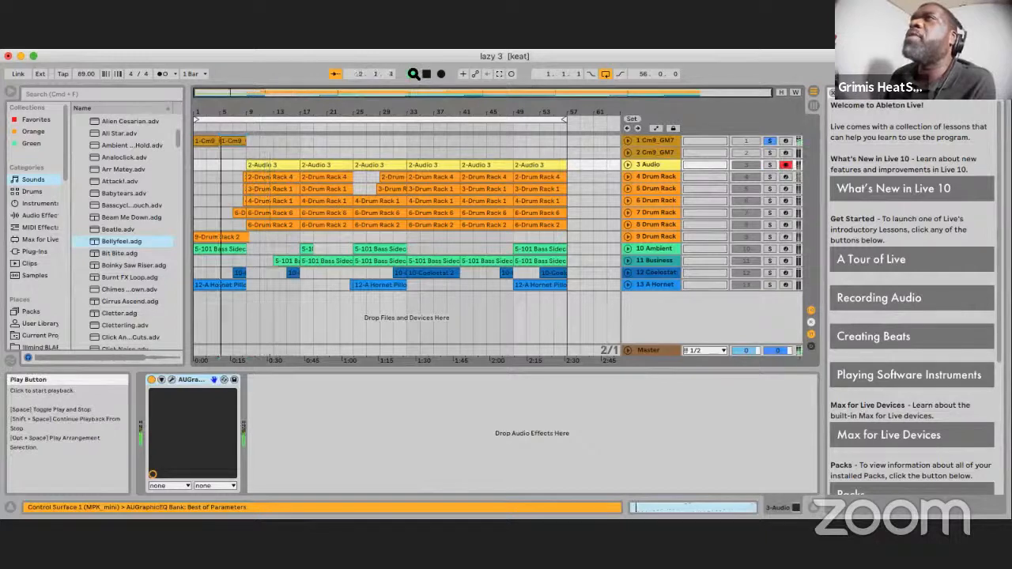
{"action": "left_click", "coordinate": [265, 180]}
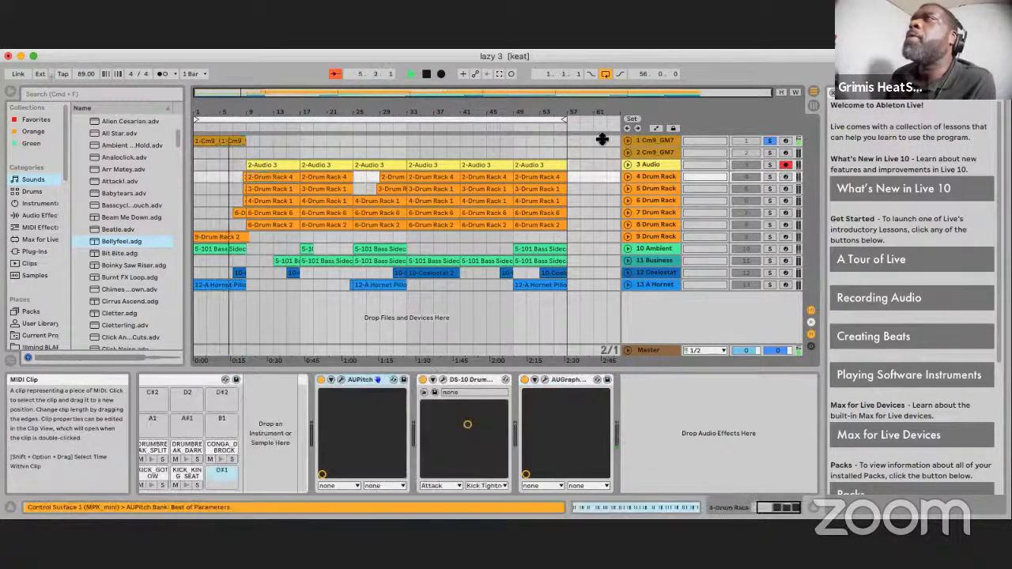
{"action": "left_click", "coordinate": [771, 140]}
{"action": "left_click", "coordinate": [768, 165]}
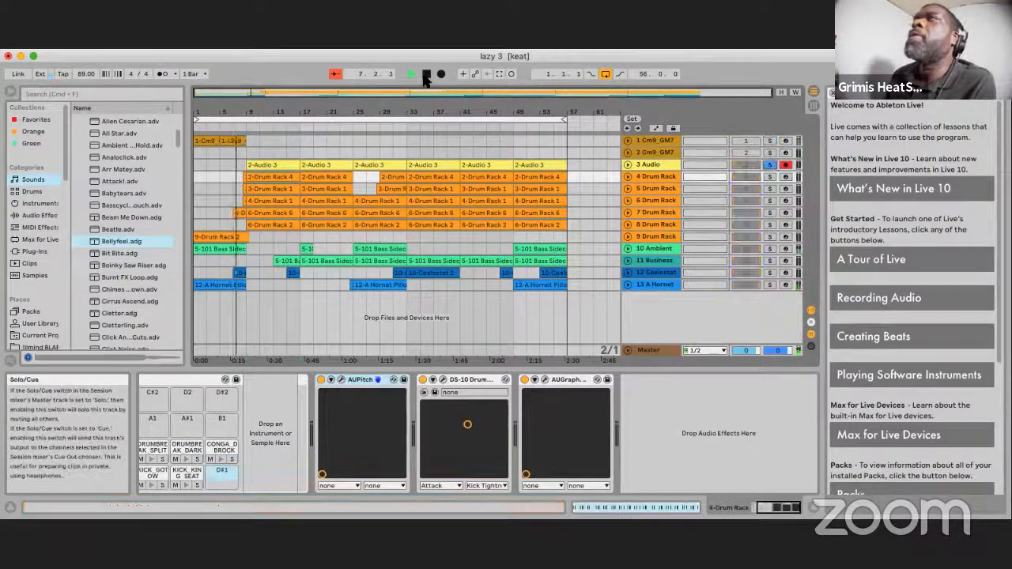
Stop playback and play the soloed Audio track from its first clip at bar 9.
{"action": "left_click", "coordinate": [426, 73]}
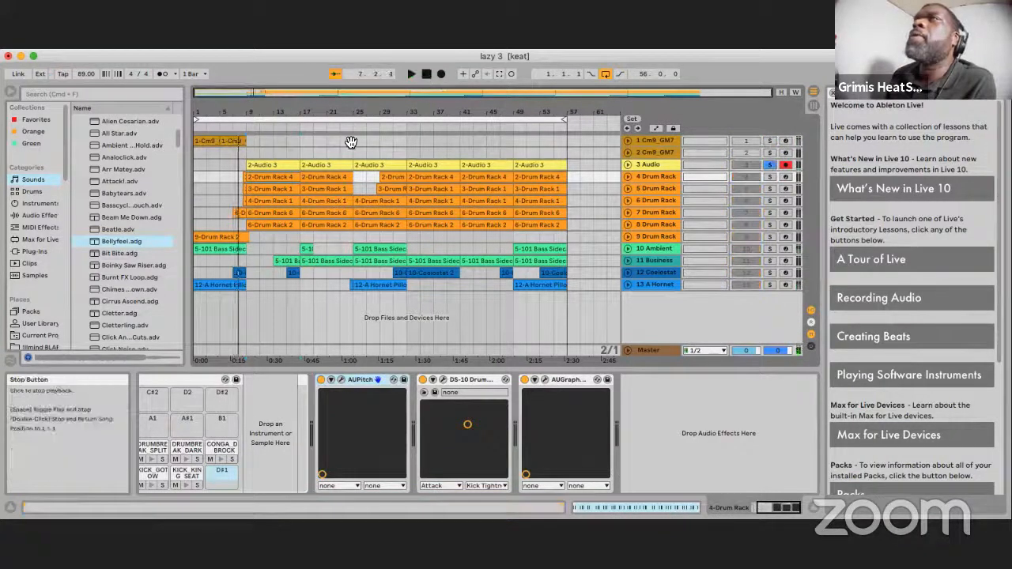
{"action": "left_click", "coordinate": [410, 75]}
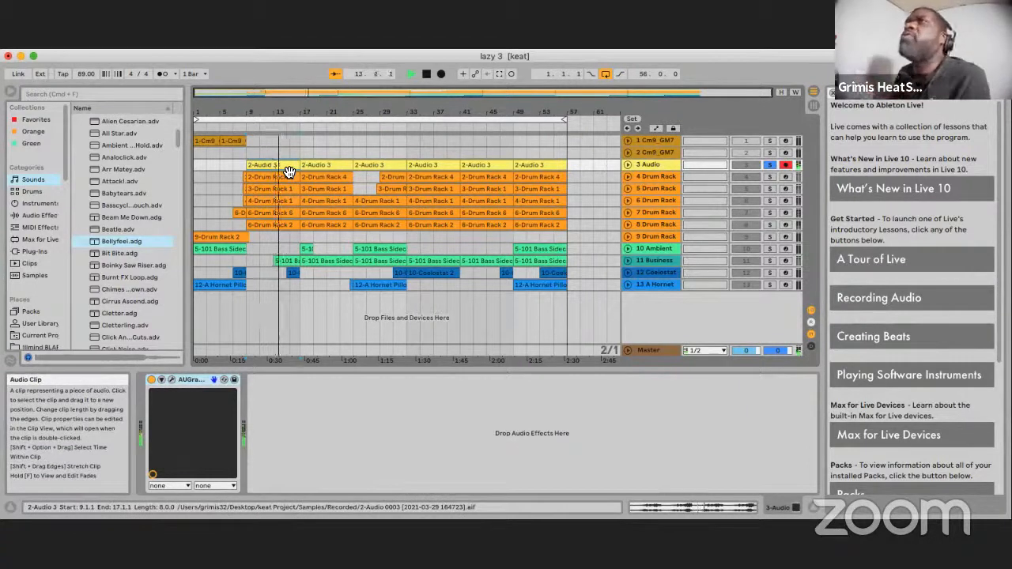
{"action": "left_click", "coordinate": [410, 75]}
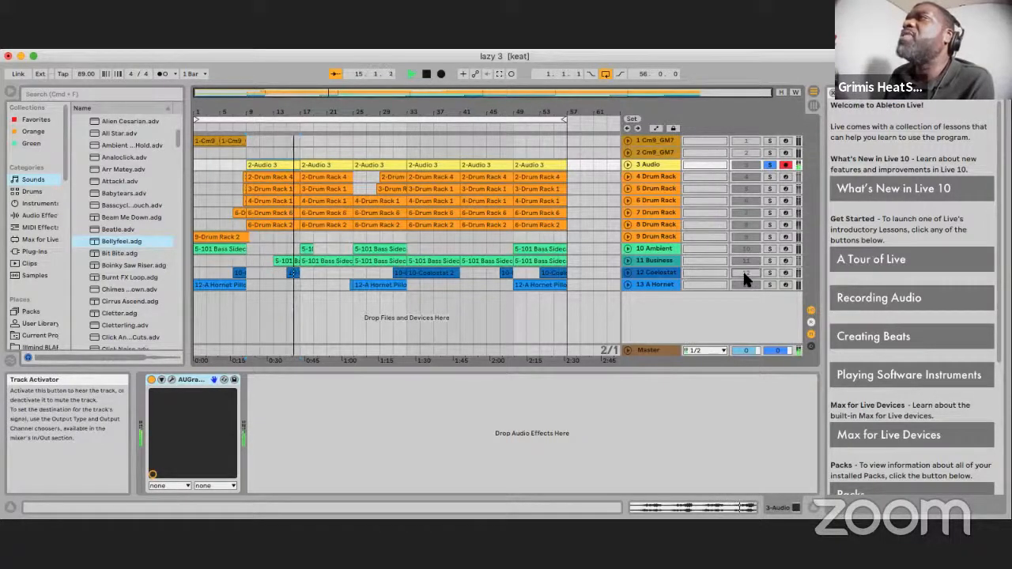
Arm track 12, Coelostat, then arm and solo track 11, Business, and play its bass part before stopping playback.
{"action": "left_click", "coordinate": [785, 273]}
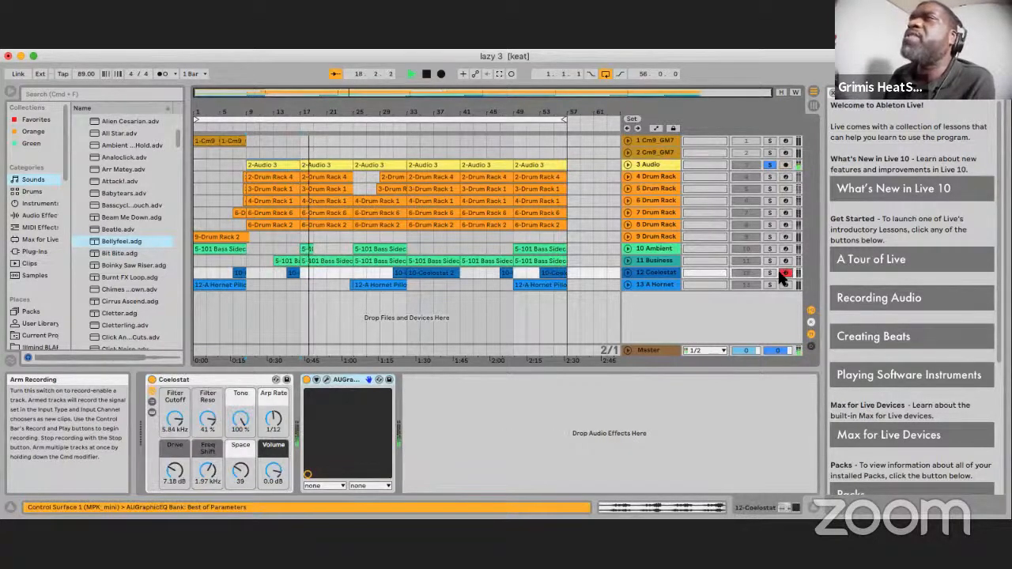
{"action": "left_click", "coordinate": [785, 261]}
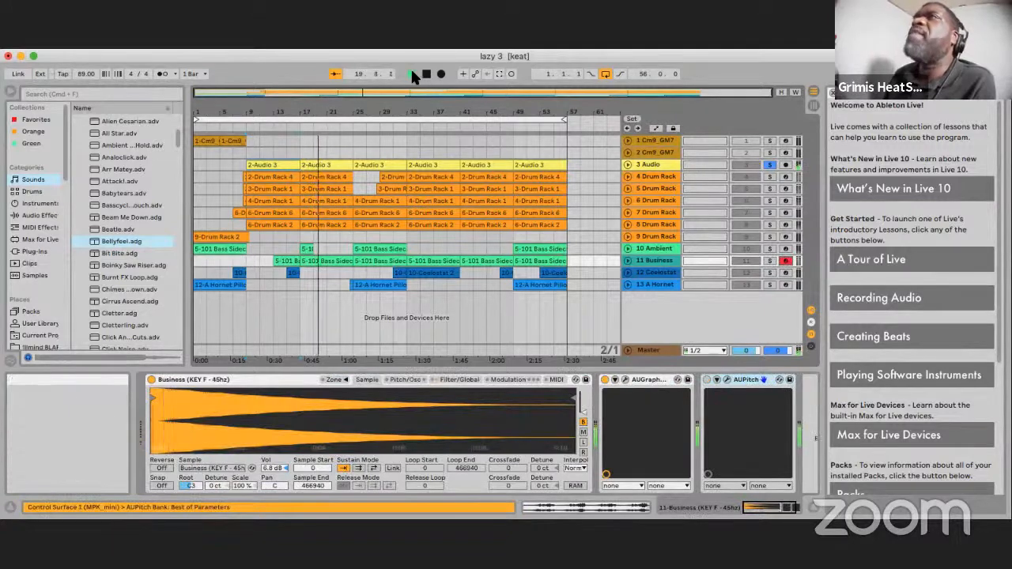
{"action": "left_click", "coordinate": [411, 73]}
{"action": "left_click", "coordinate": [770, 261]}
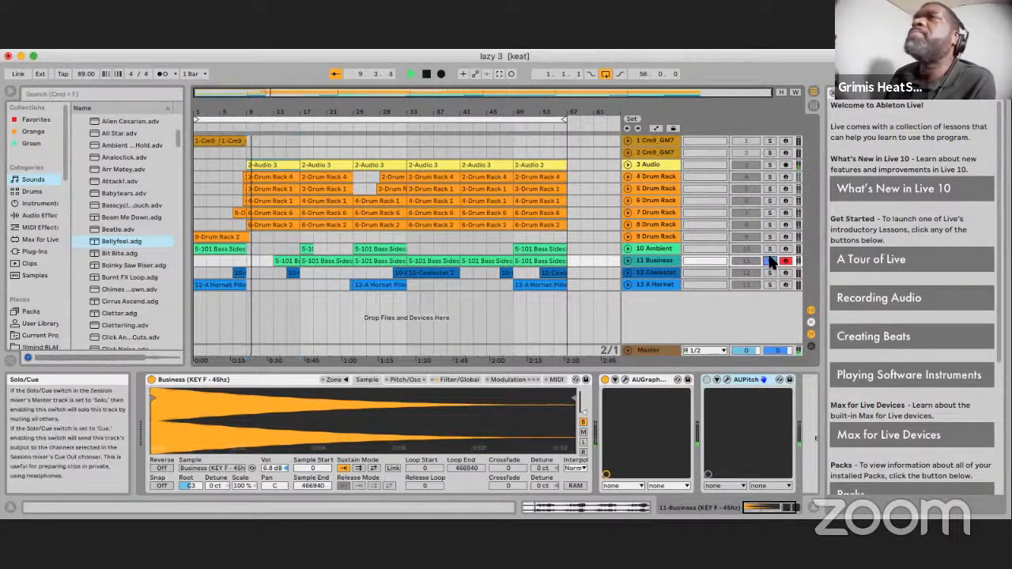
{"action": "left_click", "coordinate": [426, 76]}
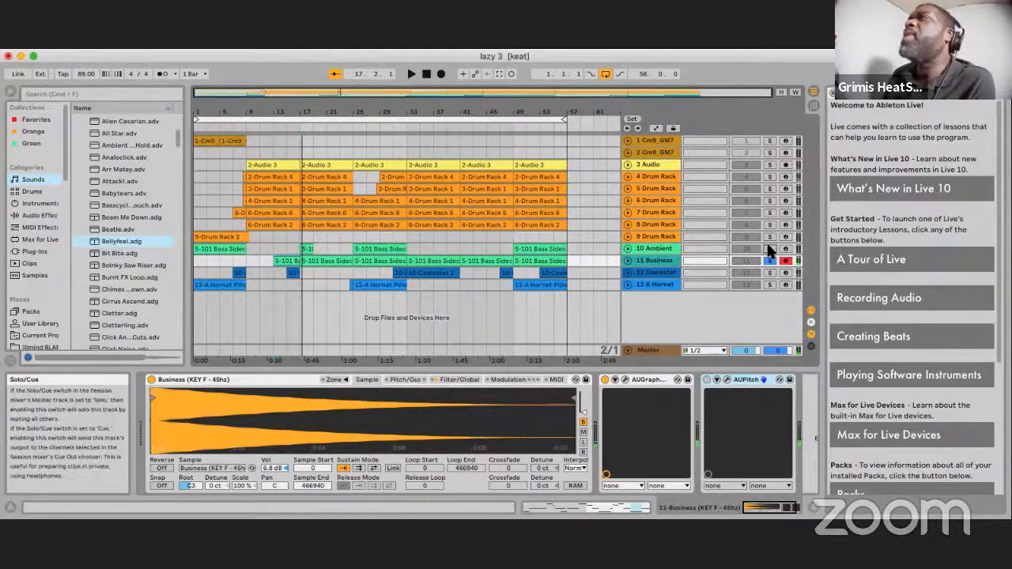
Play track 10, Ambiento Bells, soloed from its clip at bar 25 and inspect its mixer channel in Session View before returning to Arrangement View.
{"action": "left_click", "coordinate": [366, 250]}
{"action": "left_click", "coordinate": [411, 74]}
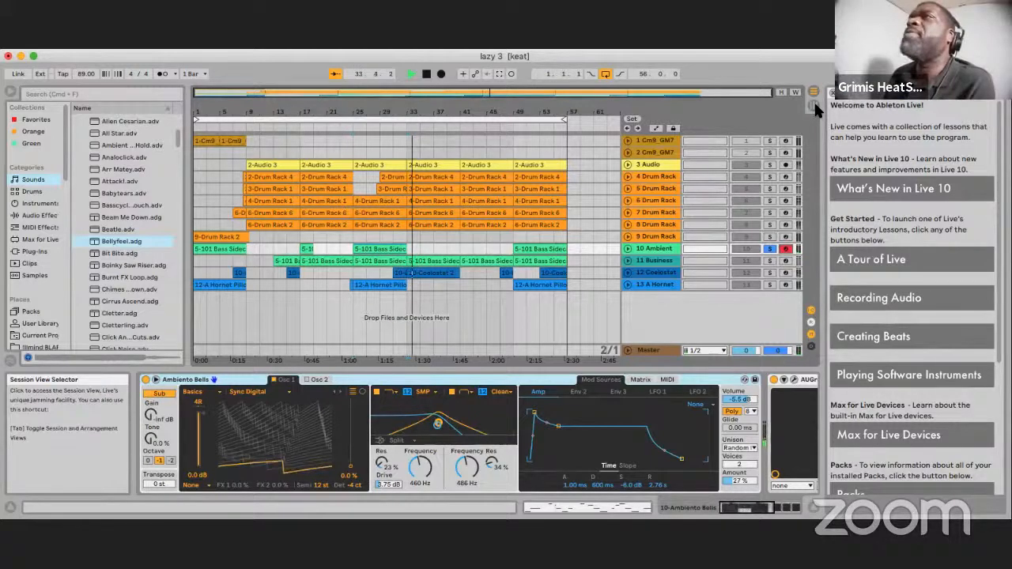
{"action": "left_click", "coordinate": [814, 106]}
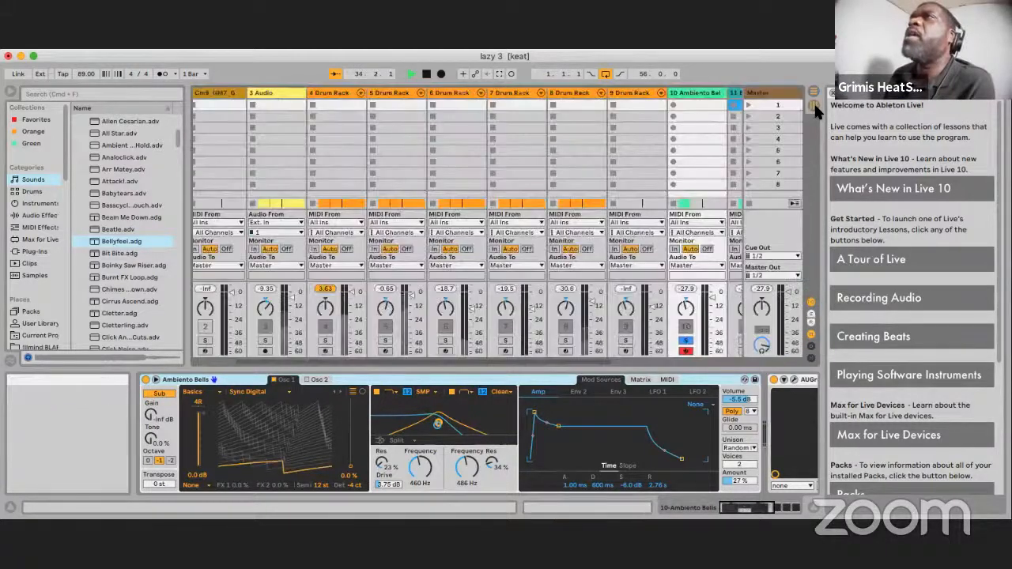
{"action": "left_click", "coordinate": [409, 73]}
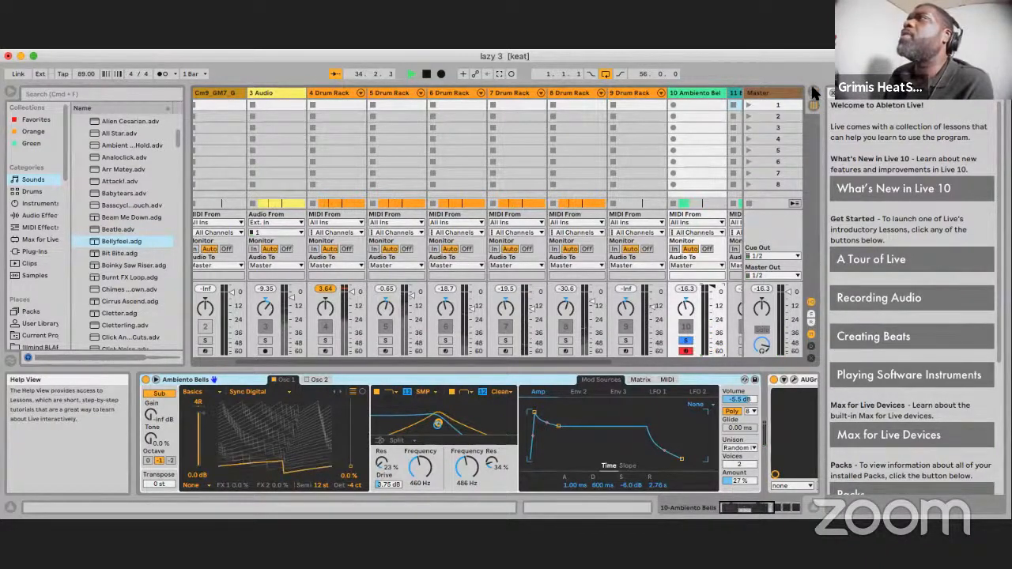
{"action": "left_click", "coordinate": [809, 99]}
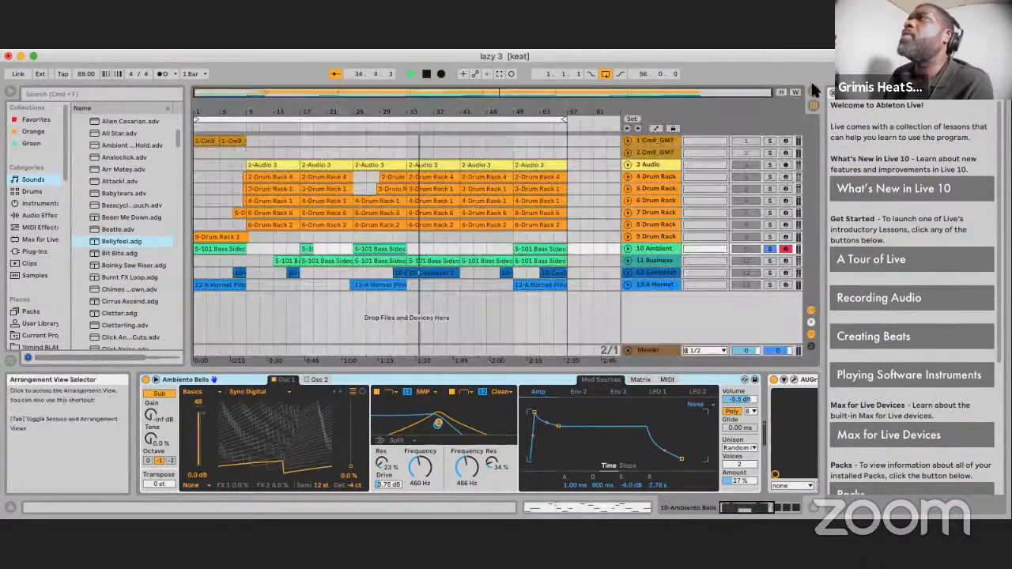
Solo and arm track 12, Coelostat, during playback and display its instrument and effect.
{"action": "left_click", "coordinate": [551, 275]}
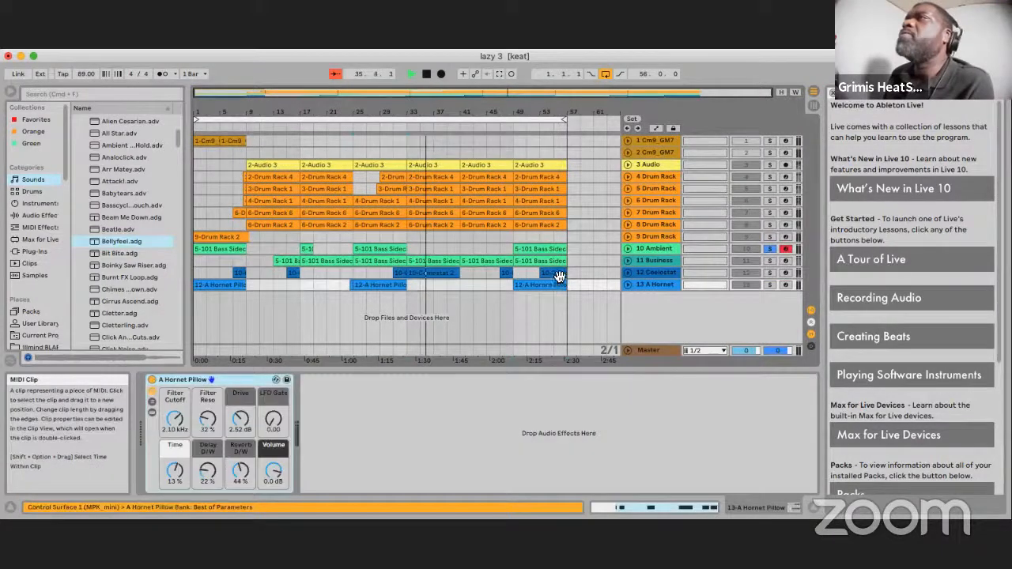
{"action": "left_click", "coordinate": [770, 271]}
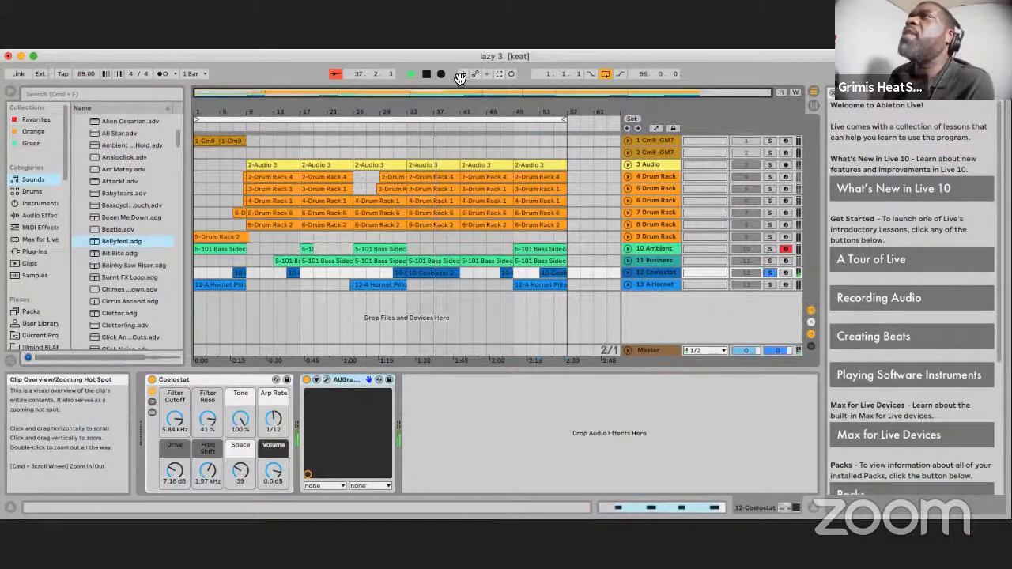
{"action": "left_click", "coordinate": [433, 273]}
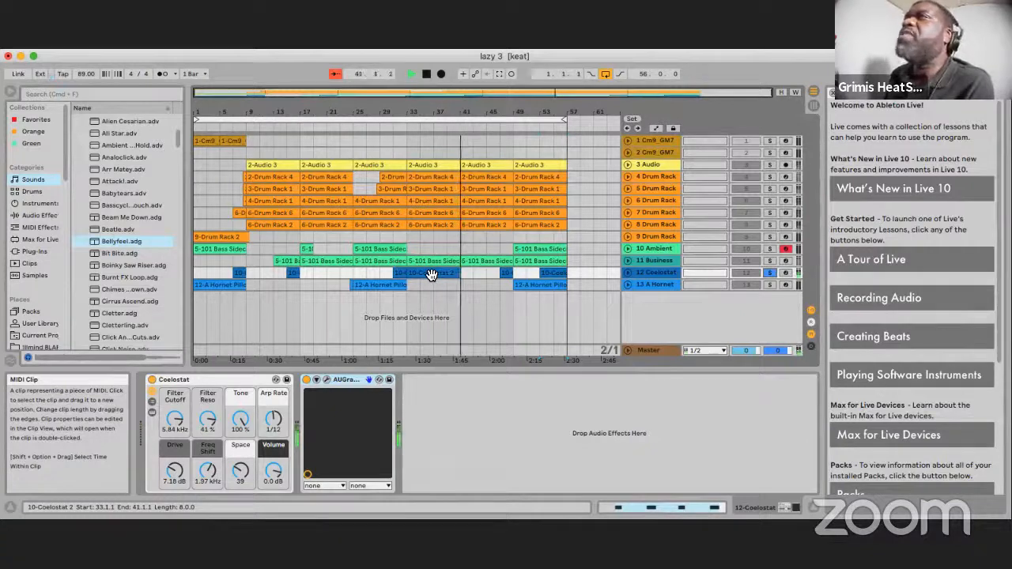
{"action": "left_click", "coordinate": [785, 272]}
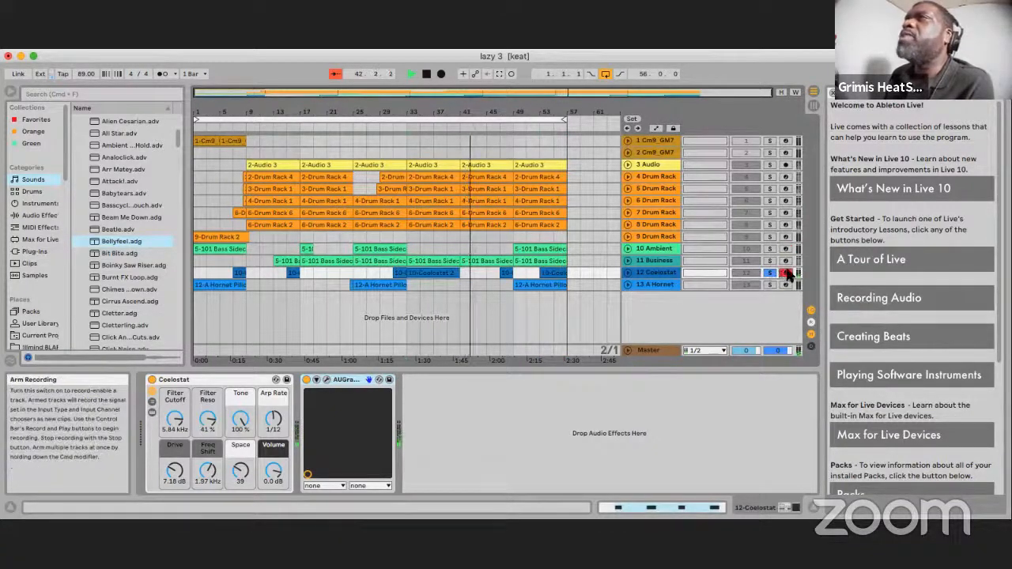
{"action": "left_click", "coordinate": [785, 273]}
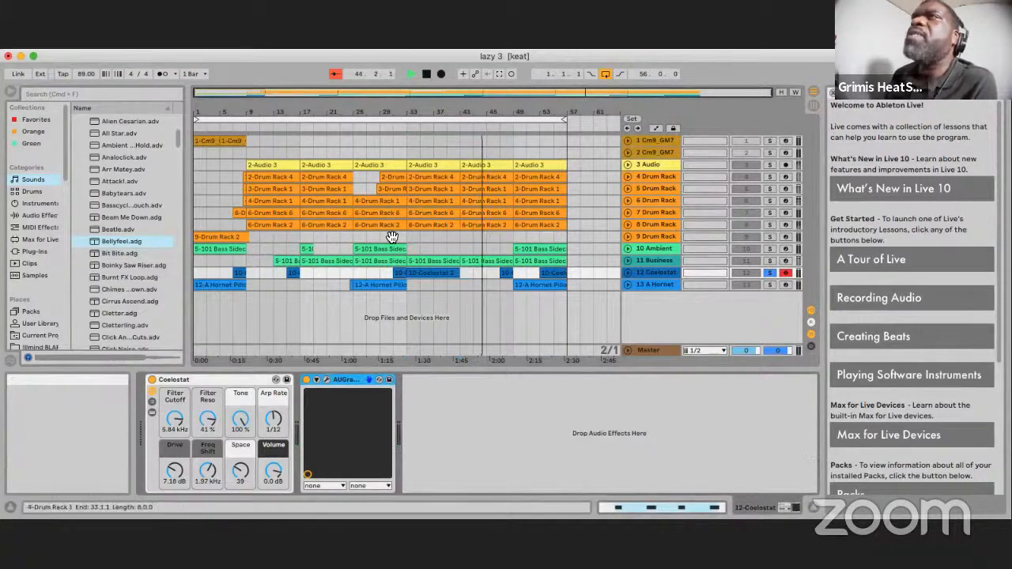
Move the solo to track 13, A Hornet Pillow, during playback and display its instrument controls.
{"action": "left_click", "coordinate": [390, 288]}
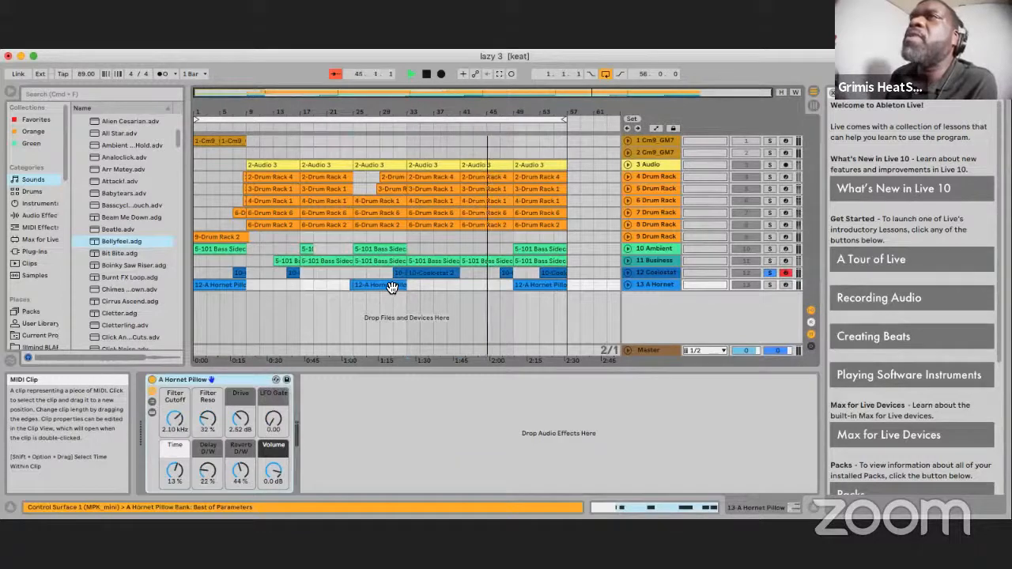
{"action": "left_click", "coordinate": [407, 275]}
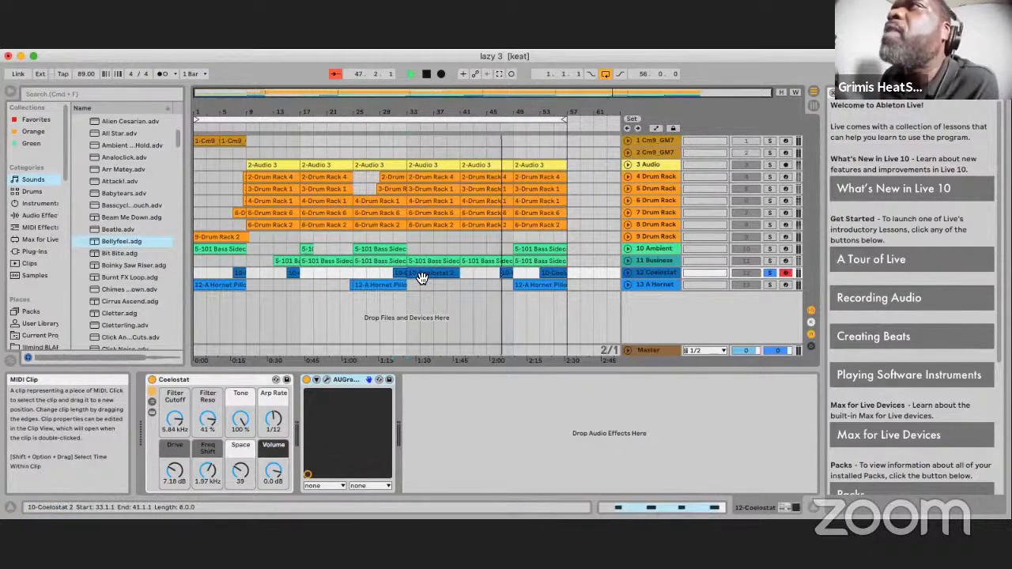
{"action": "left_click", "coordinate": [402, 285]}
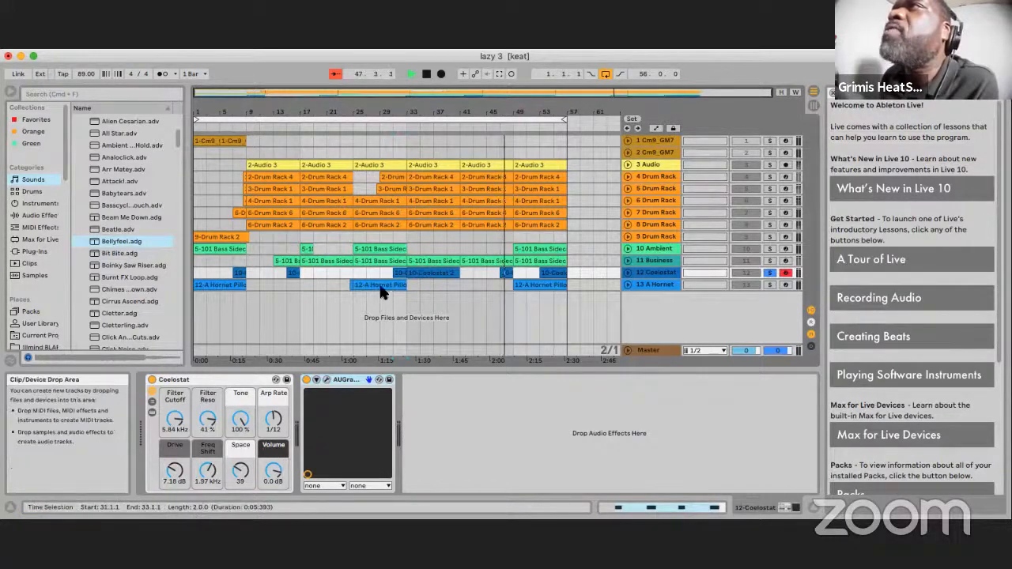
{"action": "left_click", "coordinate": [771, 284]}
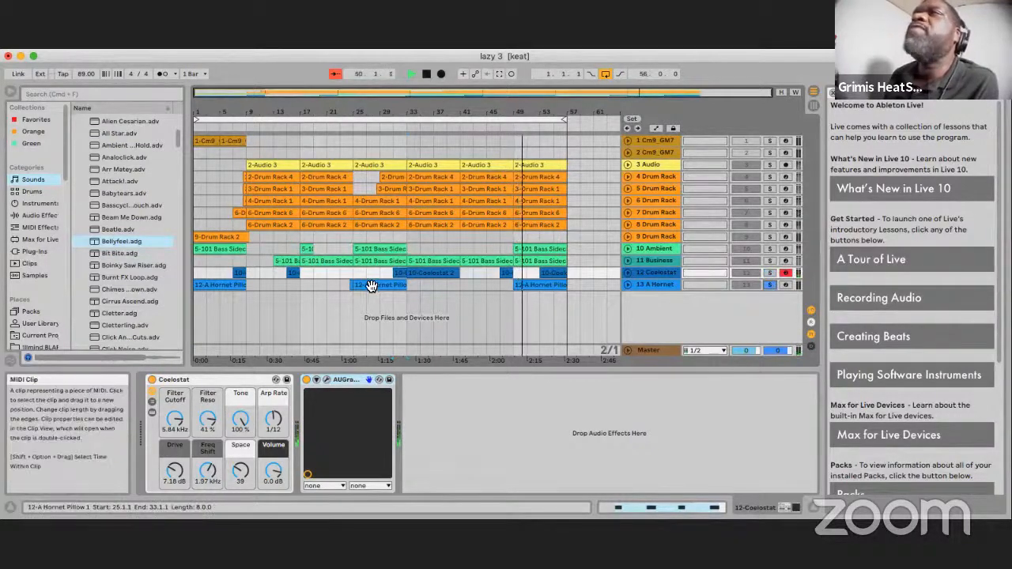
{"action": "left_click", "coordinate": [499, 284]}
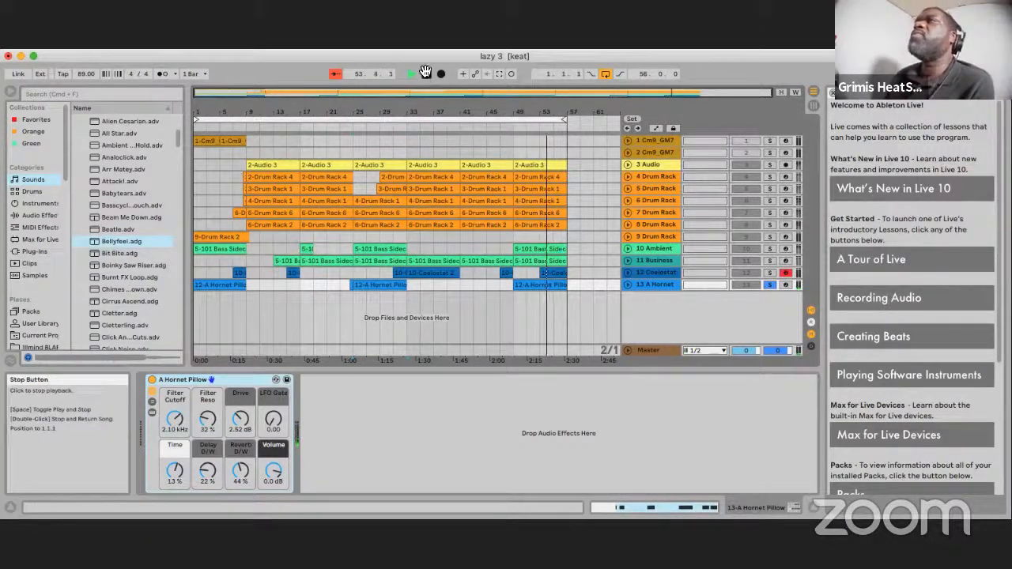
Clear the solo on track 13, then solo and arm track 4, Drum Rack, to display its pads and effects.
{"action": "left_click", "coordinate": [768, 285]}
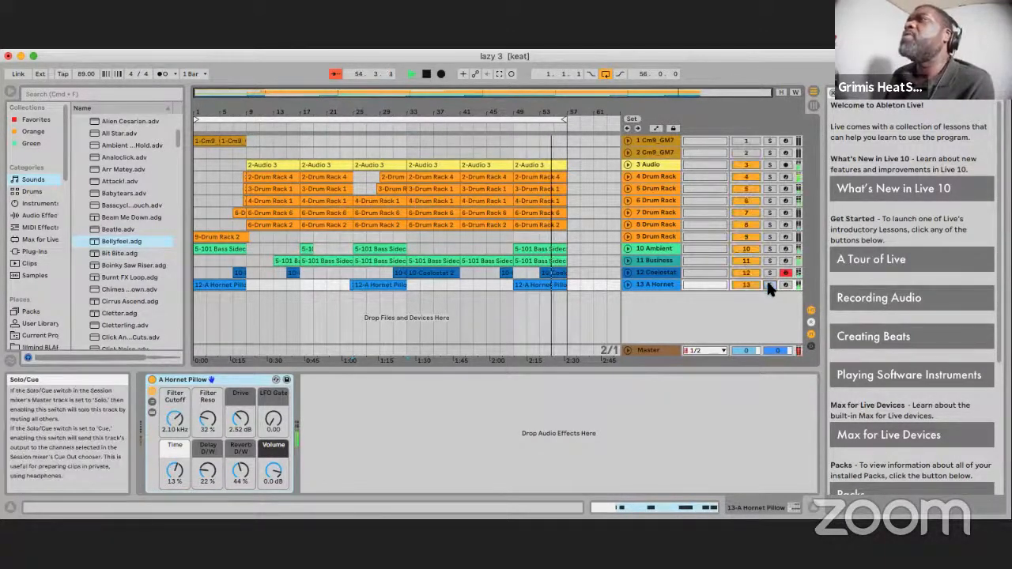
{"action": "left_click", "coordinate": [771, 177]}
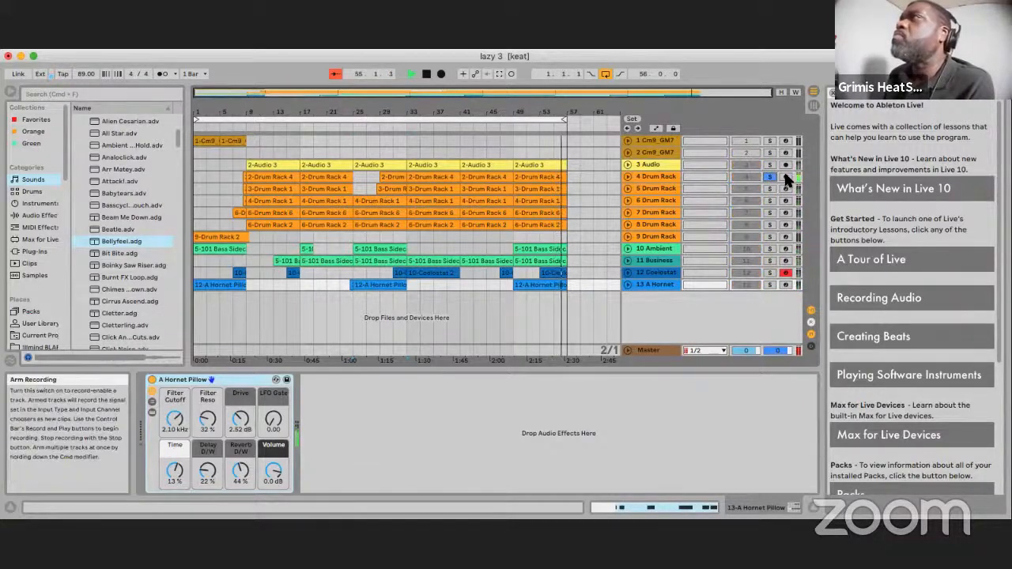
{"action": "left_click", "coordinate": [786, 177]}
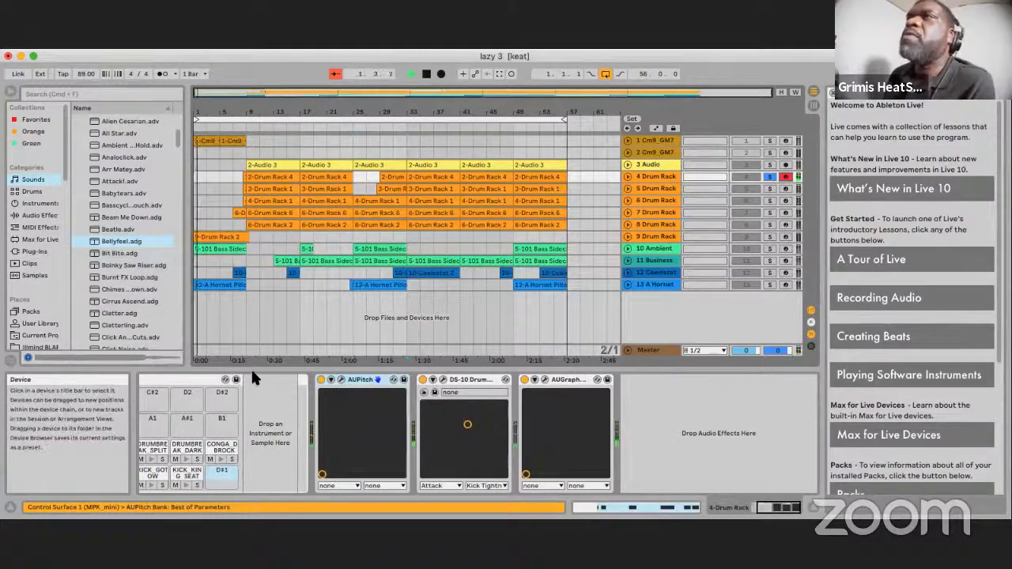
Arm track 5, Drum Rack, and play the arrangement from bar 17 with the solo kept on track 4.
{"action": "left_click", "coordinate": [785, 188]}
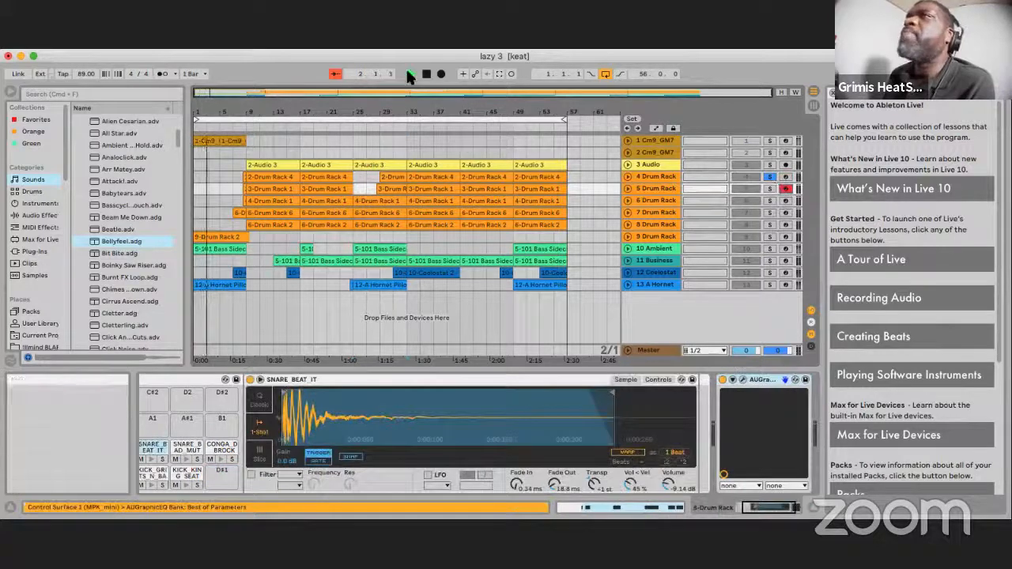
{"action": "left_click", "coordinate": [358, 178]}
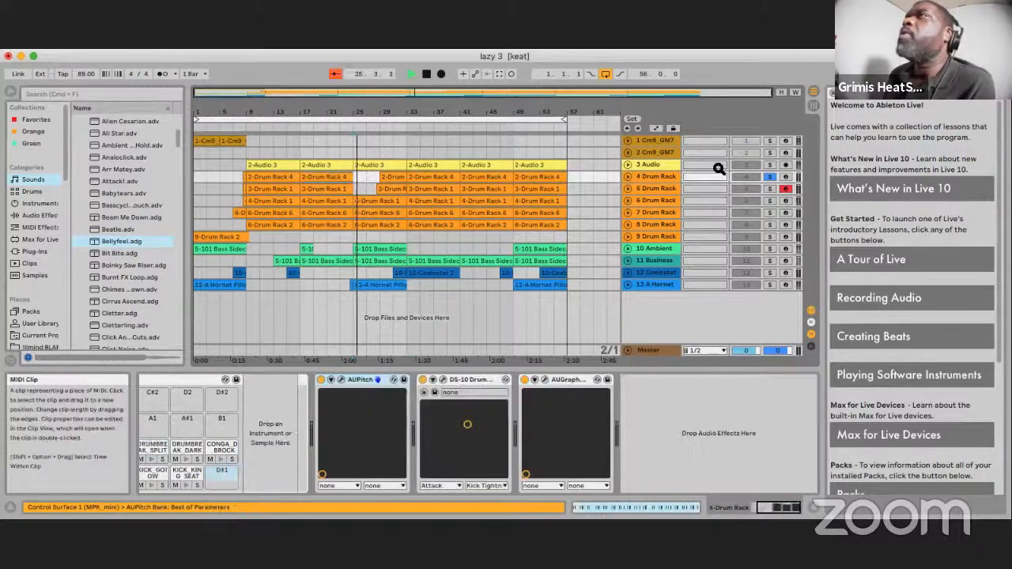
{"action": "left_click", "coordinate": [411, 74]}
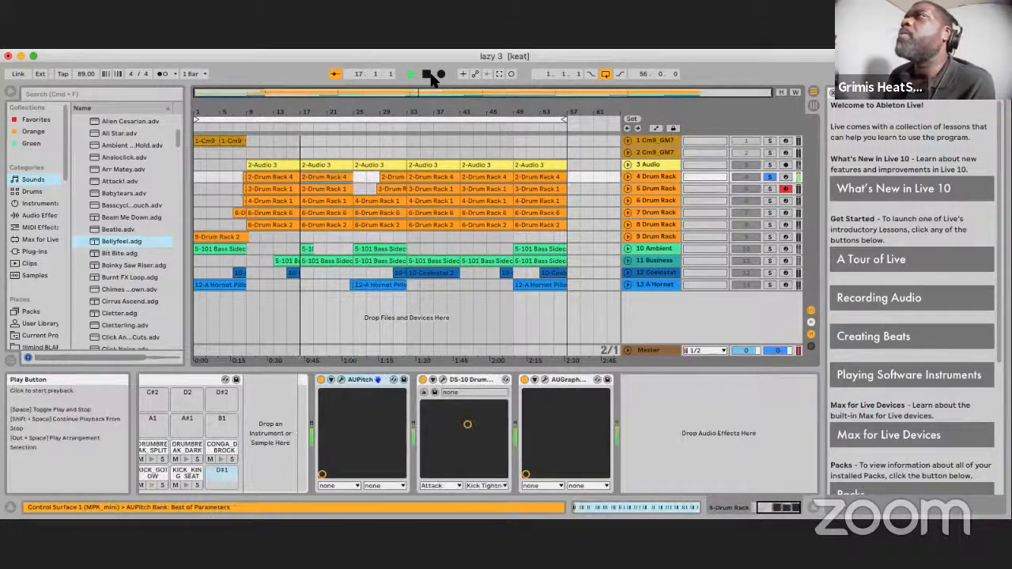
Arm track 6, Drum Rack, to display its open hat sample, and audition track 6 and track 5 soloed in turn.
{"action": "left_click", "coordinate": [785, 201]}
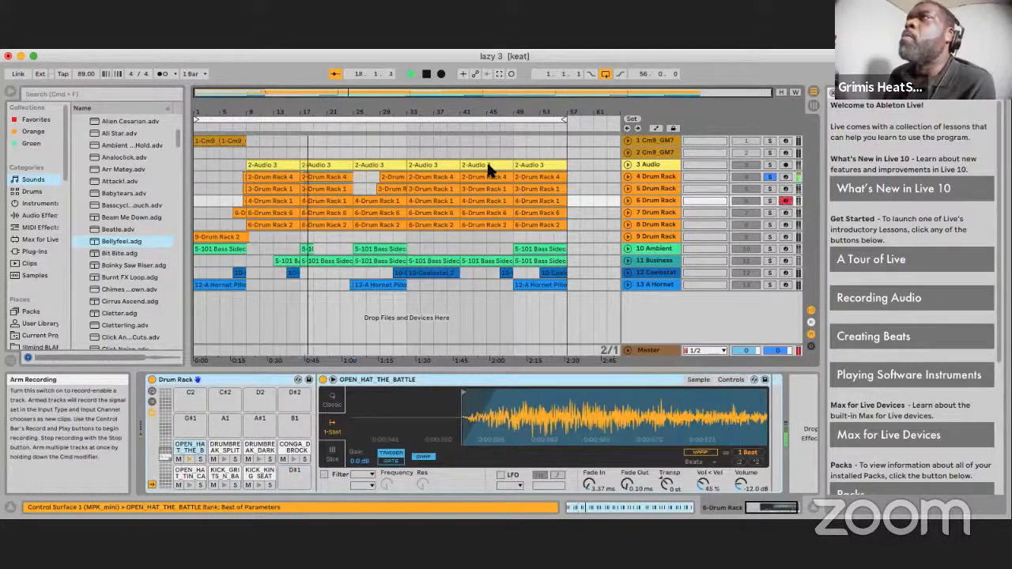
{"action": "left_click", "coordinate": [770, 201]}
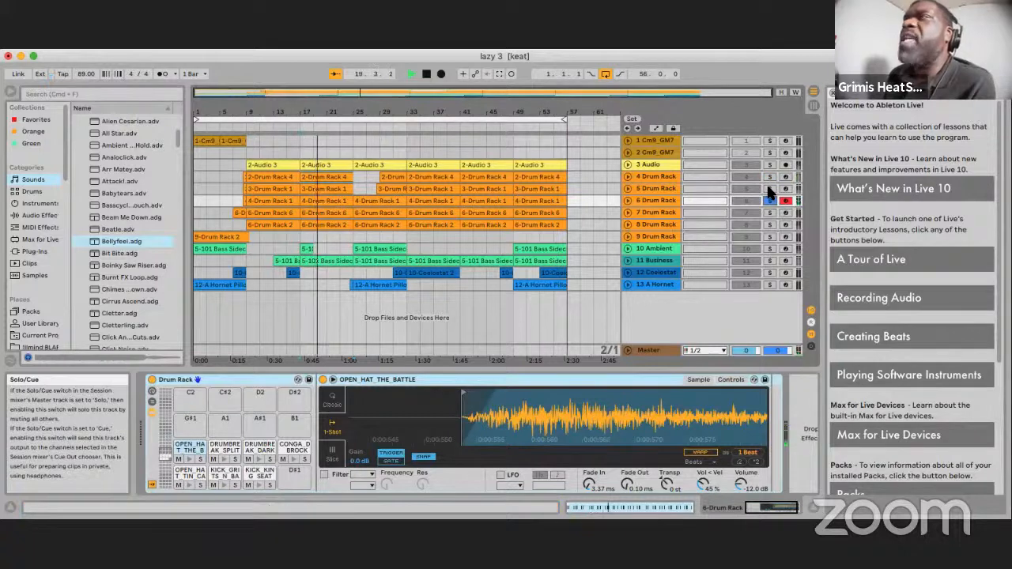
{"action": "left_click", "coordinate": [768, 189]}
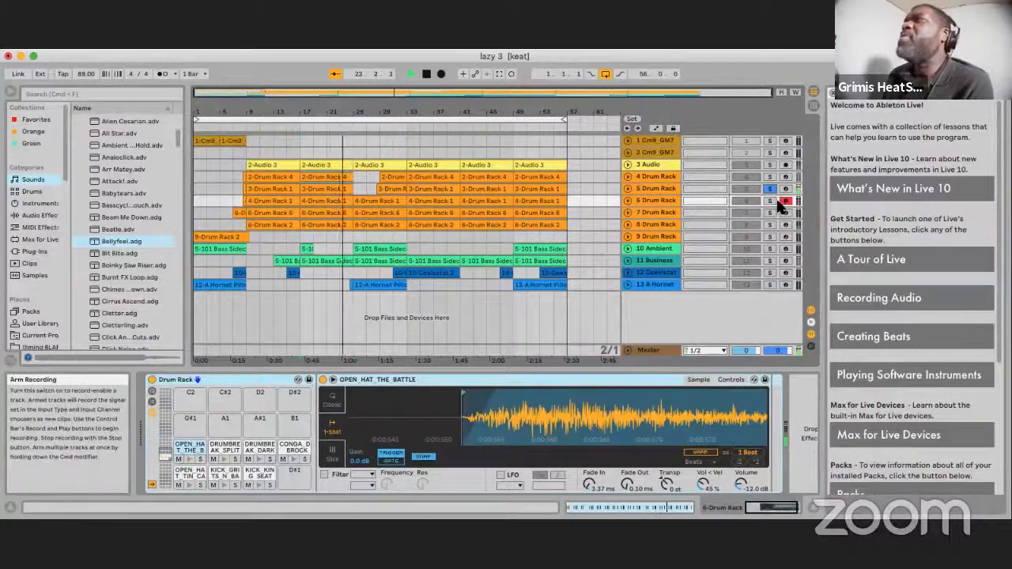
Move the solo through track 7 to track 8, and display track 8's Drum Rack with the Dirt Hat 03 and Dirt Hat 01 samples.
{"action": "left_click", "coordinate": [769, 214]}
{"action": "left_click", "coordinate": [767, 215]}
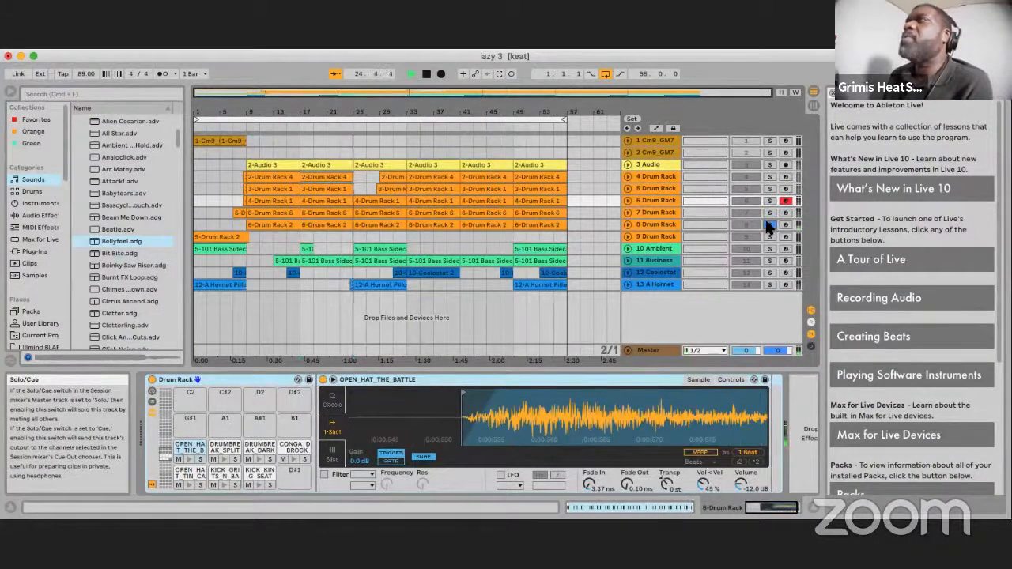
{"action": "left_click", "coordinate": [768, 226]}
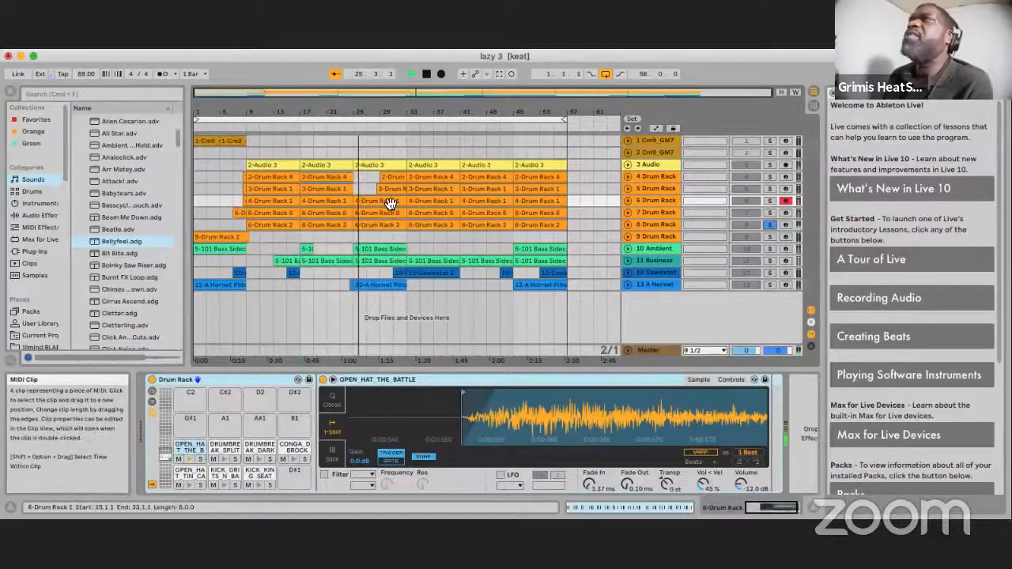
{"action": "left_click", "coordinate": [785, 225]}
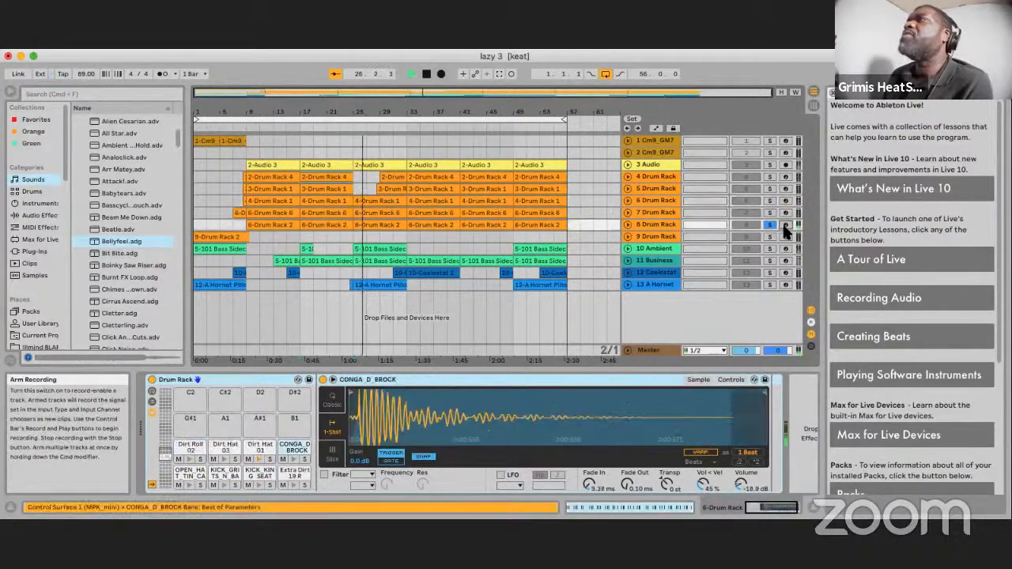
{"action": "left_click", "coordinate": [221, 446]}
{"action": "left_click", "coordinate": [262, 447]}
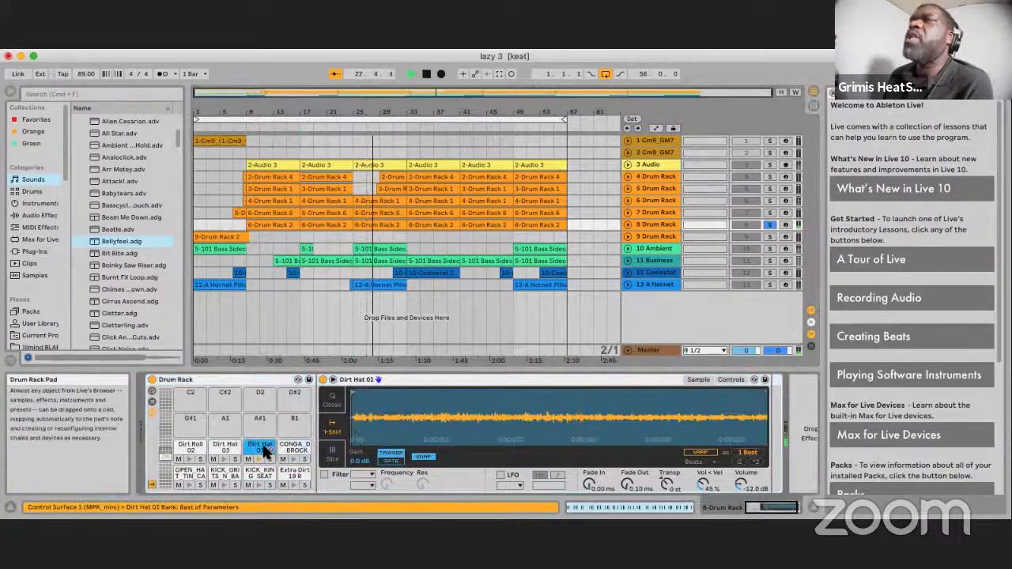
Arm track 6, display track 5's snare sample, and audition track 6 soloed before clearing the solo.
{"action": "left_click", "coordinate": [786, 201]}
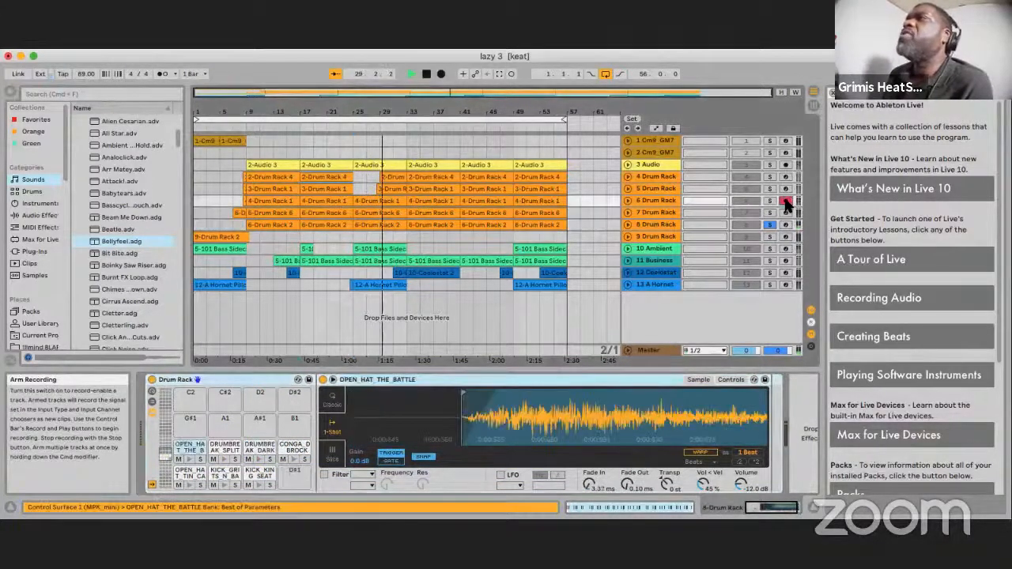
{"action": "left_click", "coordinate": [385, 191]}
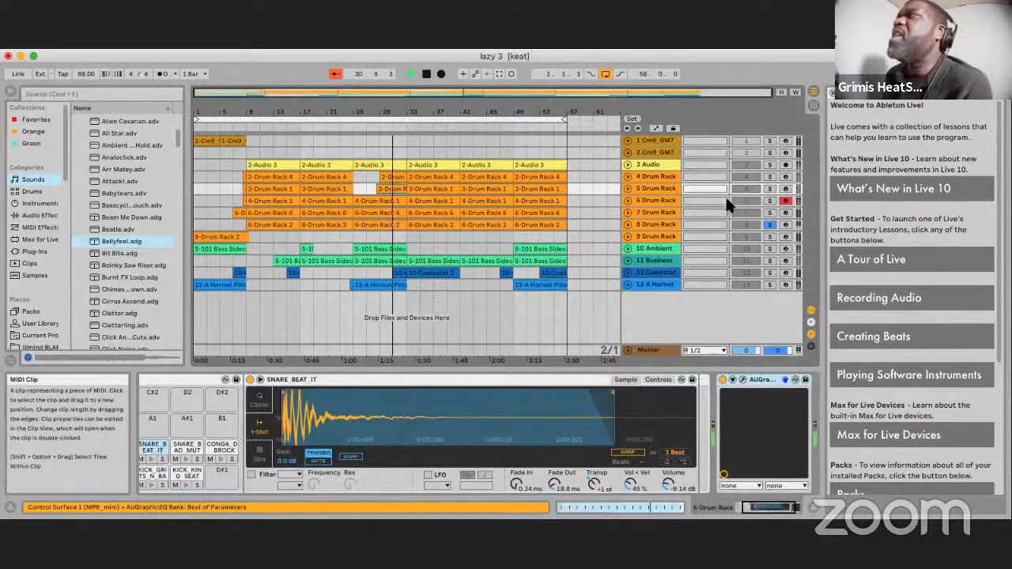
{"action": "left_click", "coordinate": [770, 200]}
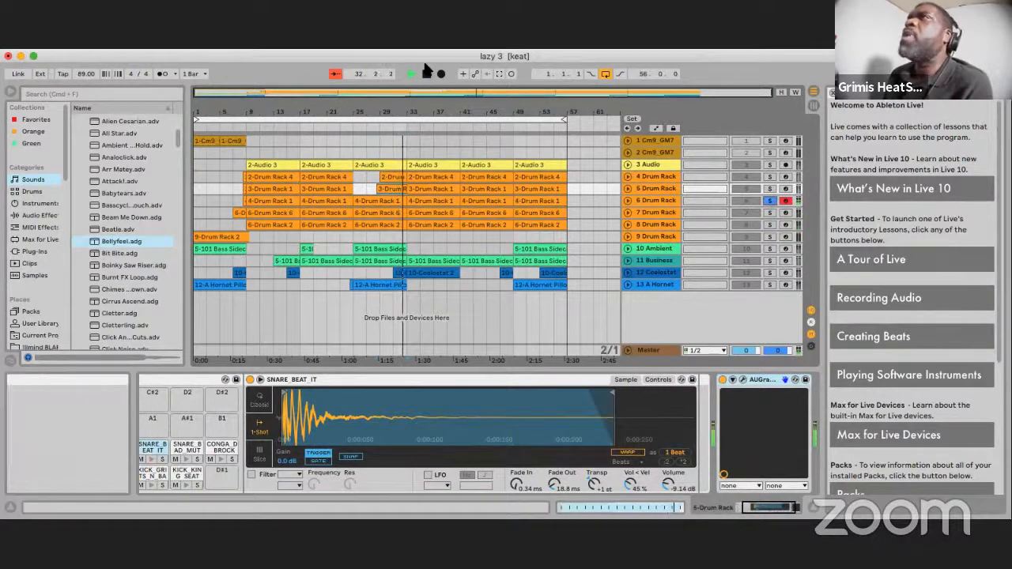
{"action": "left_click", "coordinate": [769, 201]}
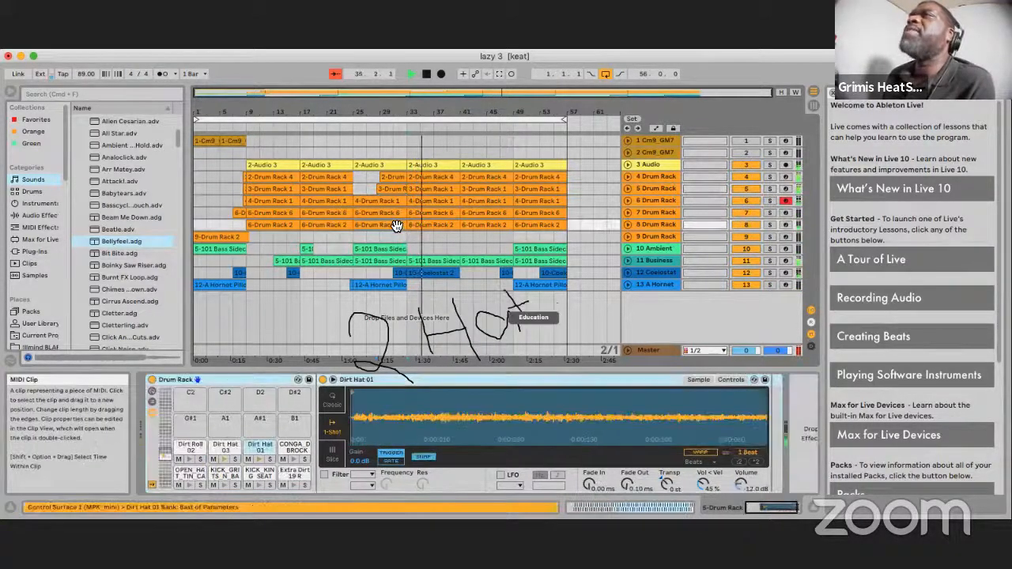
Display the devices of drum tracks 8, 7 and 9 in turn while all tracks play, and stop playback.
{"action": "left_click", "coordinate": [397, 226]}
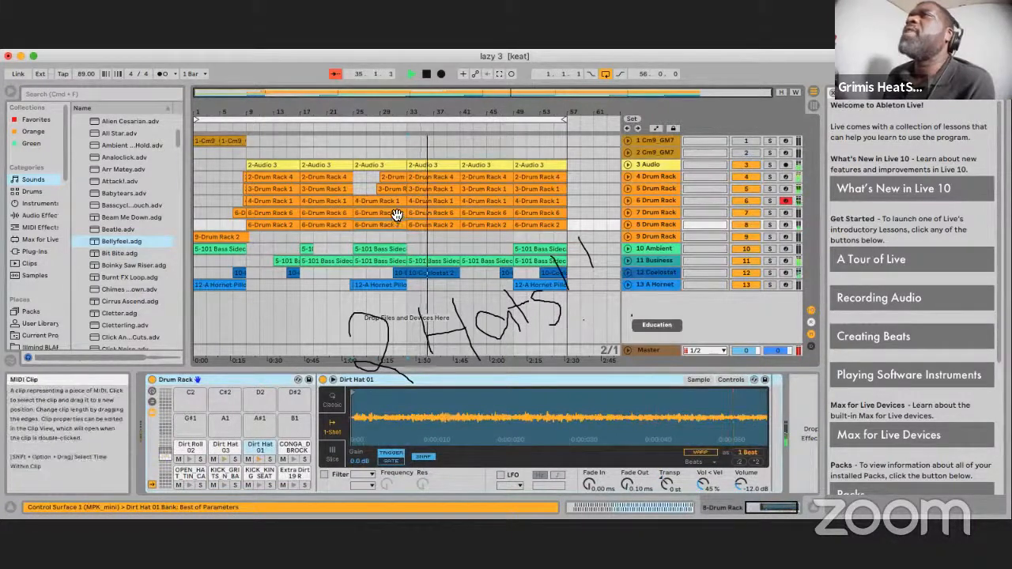
{"action": "left_click", "coordinate": [395, 213]}
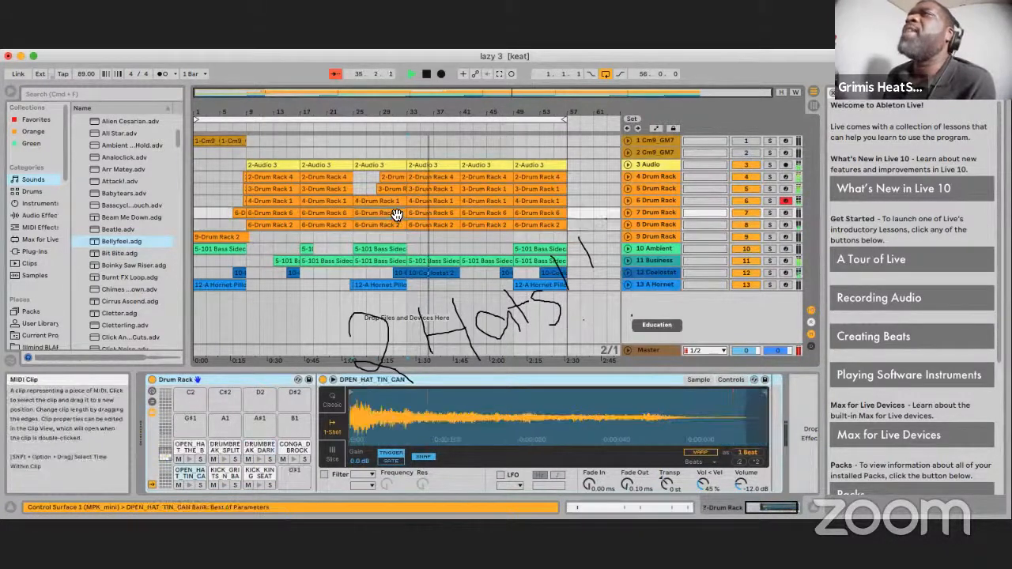
{"action": "left_click", "coordinate": [232, 237]}
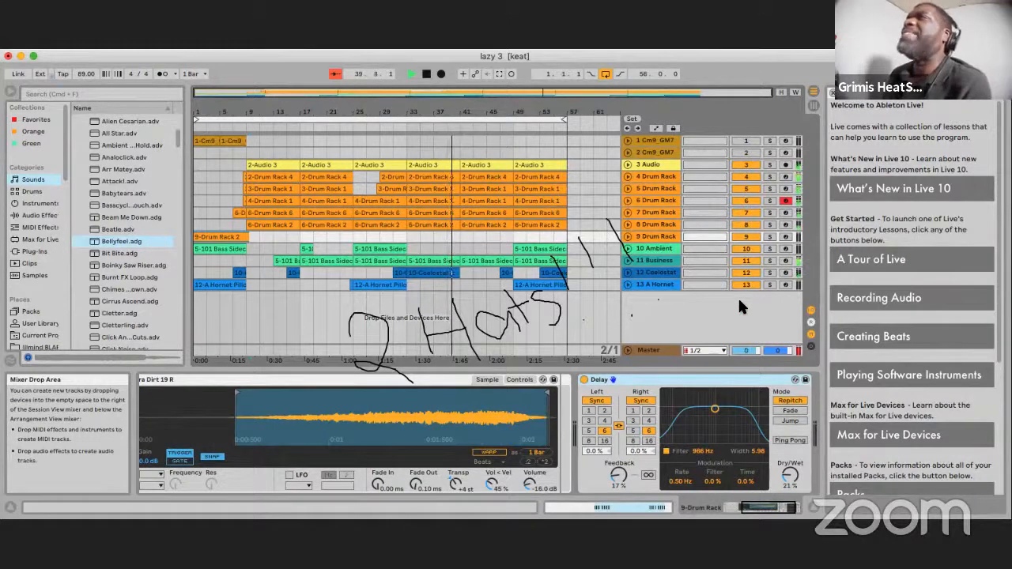
{"action": "left_click", "coordinate": [427, 74]}
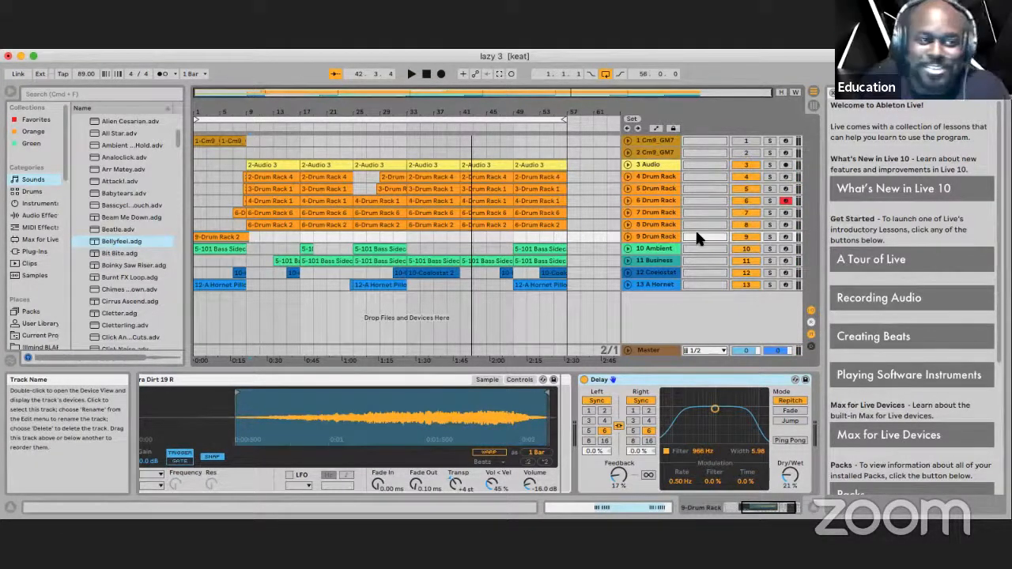
Display the devices of tracks 7, 3 and 1 in turn, and arm track 3, Audio, to return to its effect.
{"action": "left_click", "coordinate": [787, 213]}
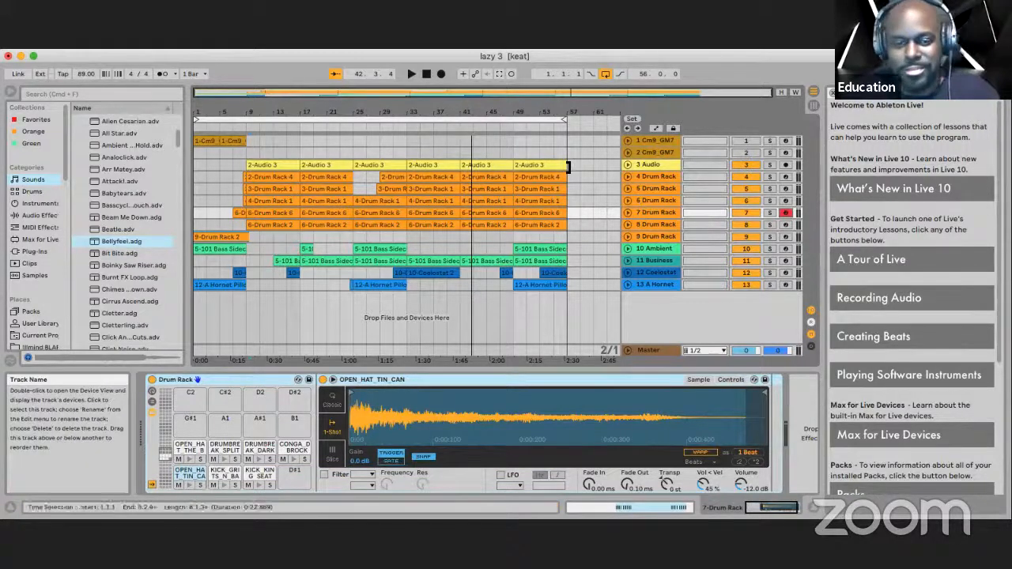
{"action": "left_click", "coordinate": [278, 165]}
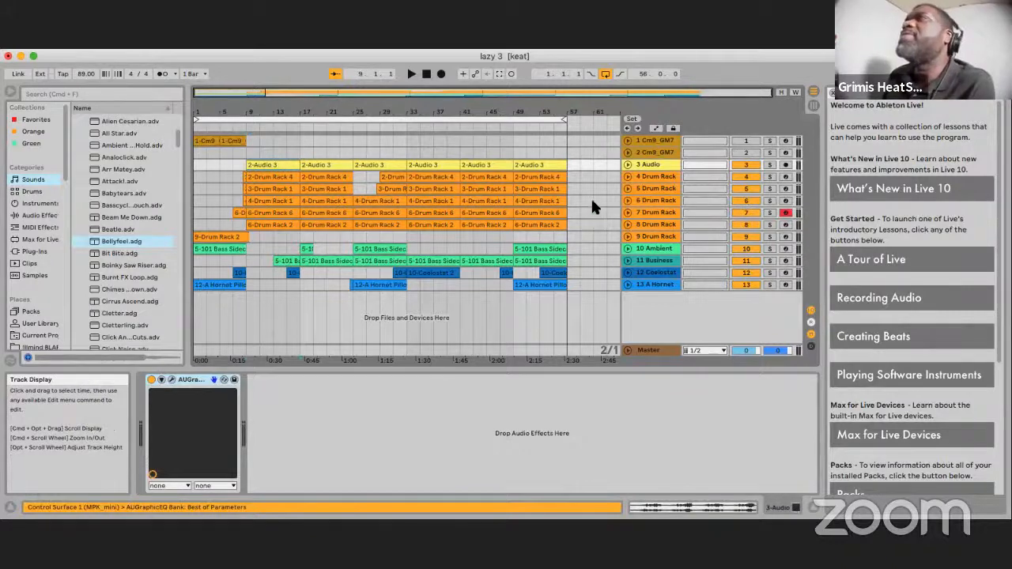
{"action": "left_click", "coordinate": [653, 140]}
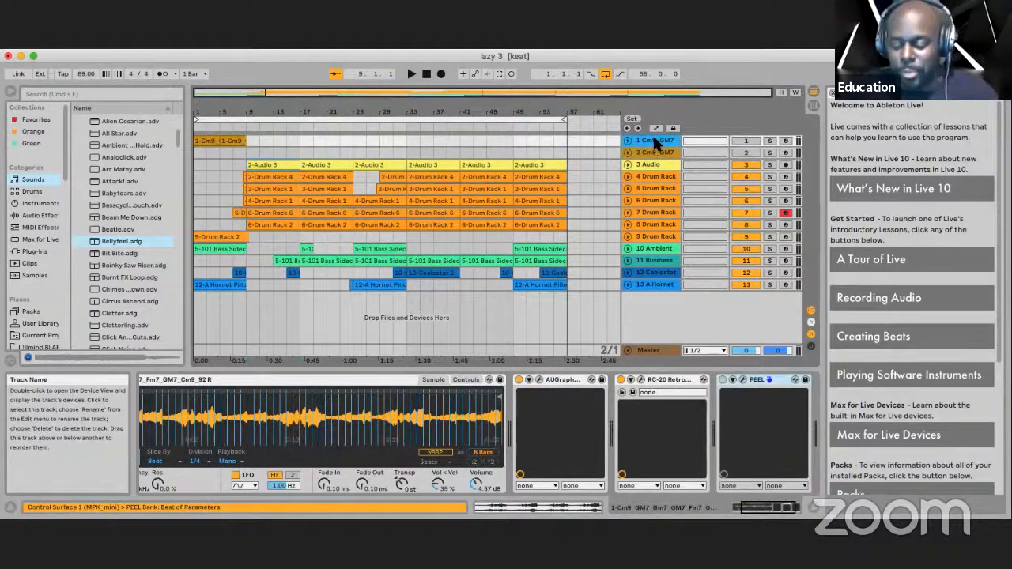
{"action": "left_click", "coordinate": [783, 165]}
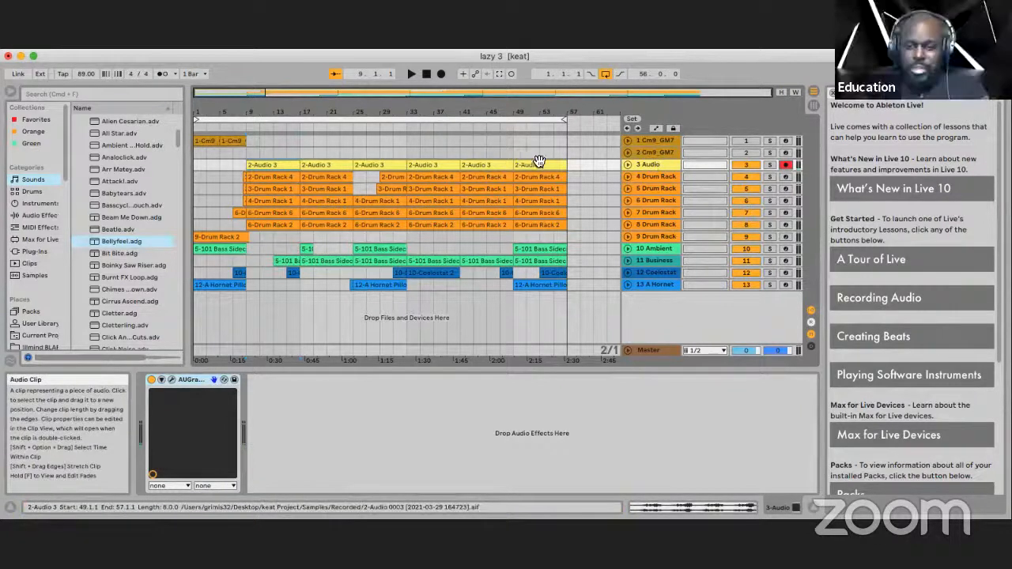
{"action": "left_click", "coordinate": [283, 164]}
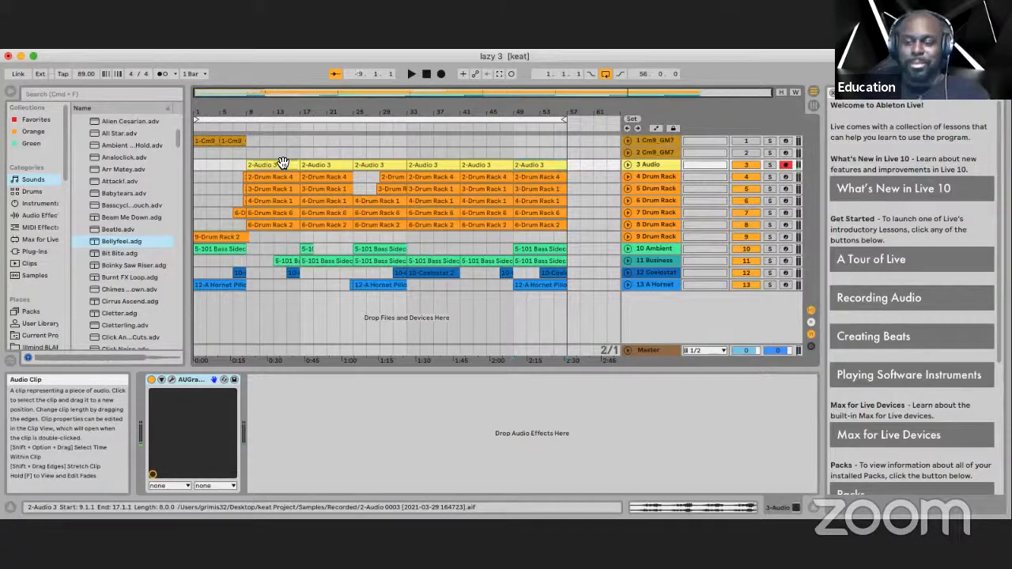
Arm track 2 to display its sample and effects, and open its AUGraphicEQ window to examine the band settings.
{"action": "left_click", "coordinate": [785, 152]}
{"action": "left_click", "coordinate": [623, 150]}
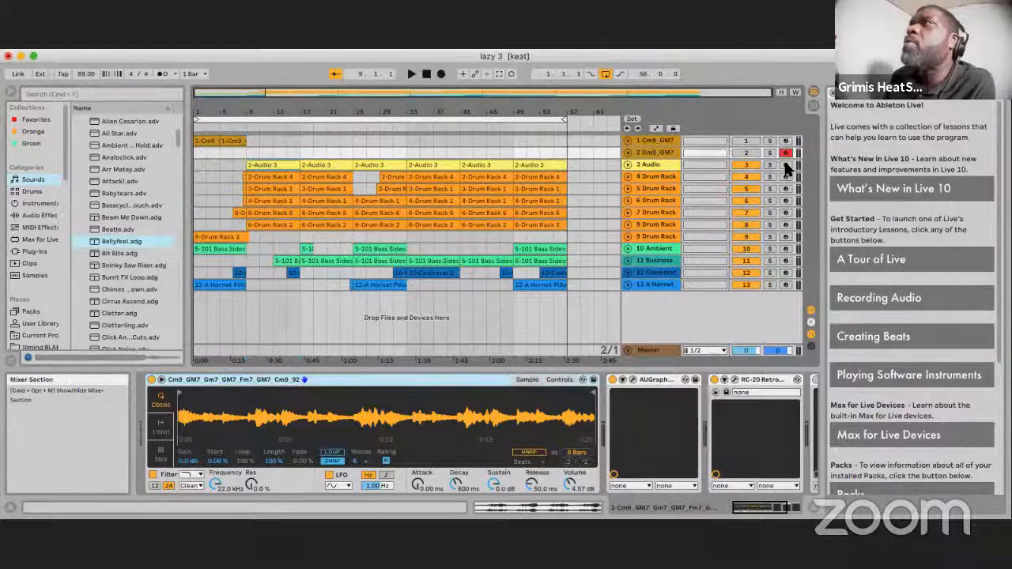
{"action": "left_click", "coordinate": [634, 380]}
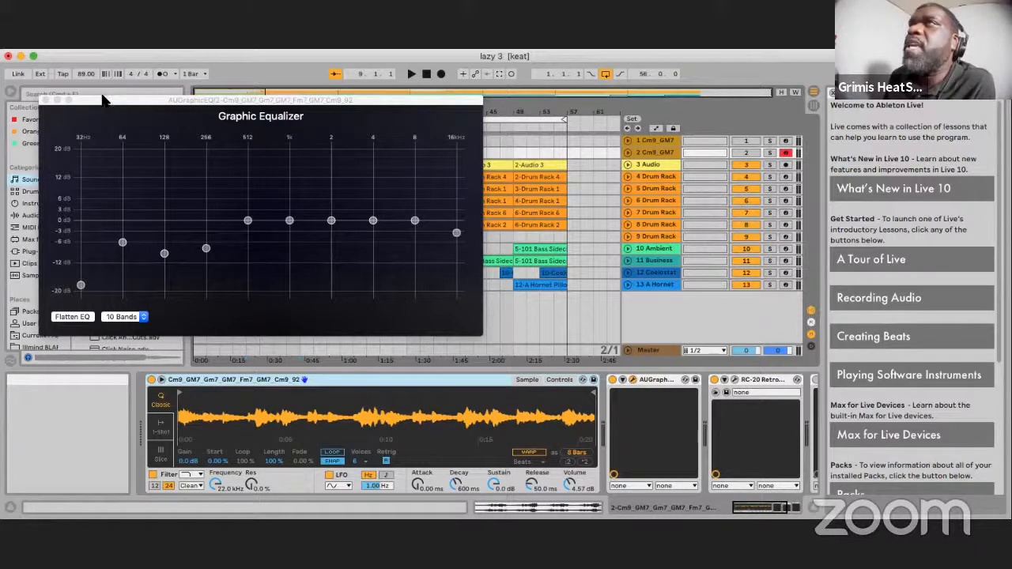
{"action": "left_click_drag", "start_coordinate": [103, 99], "coordinate": [217, 83]}
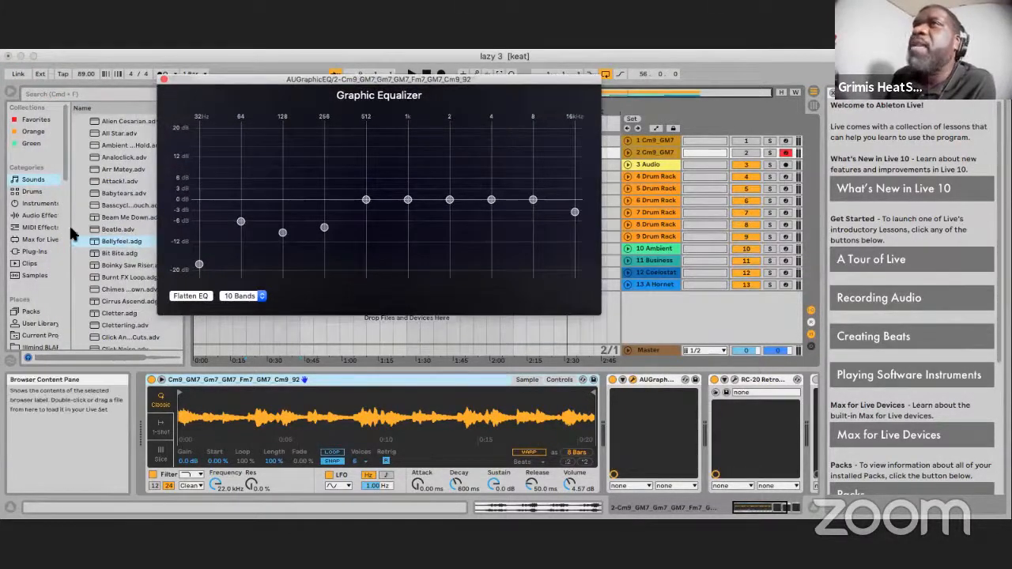
Show the Plug-Ins category in the browser and close the Graphic Equalizer window.
{"action": "left_click", "coordinate": [38, 250]}
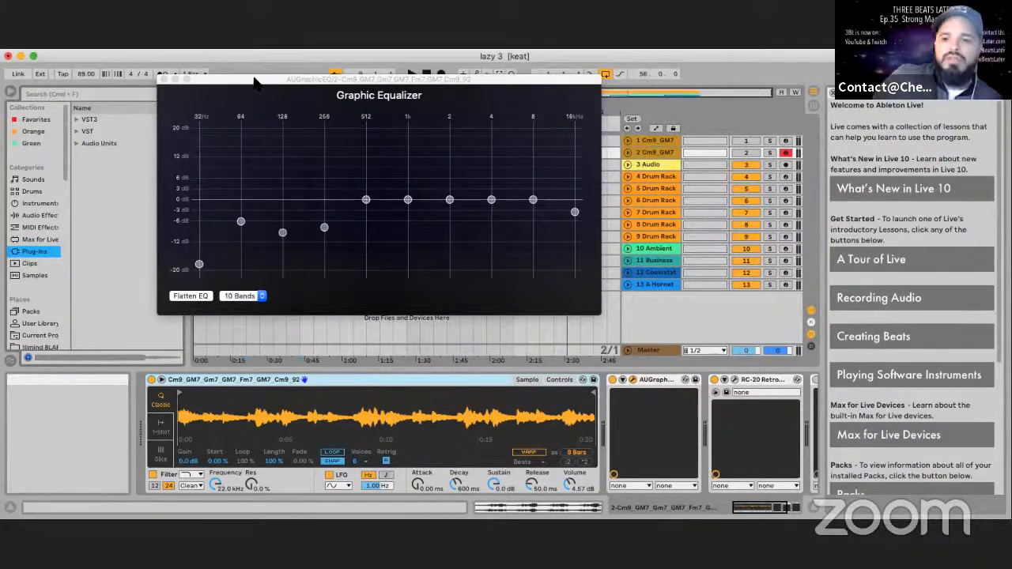
{"action": "left_click_drag", "start_coordinate": [254, 81], "coordinate": [268, 62]}
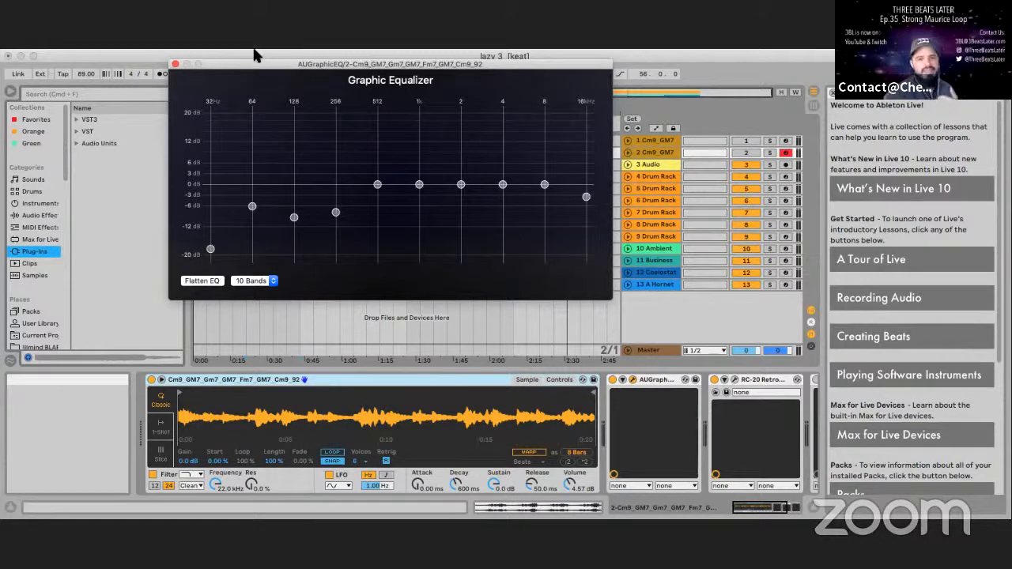
{"action": "left_click", "coordinate": [176, 64]}
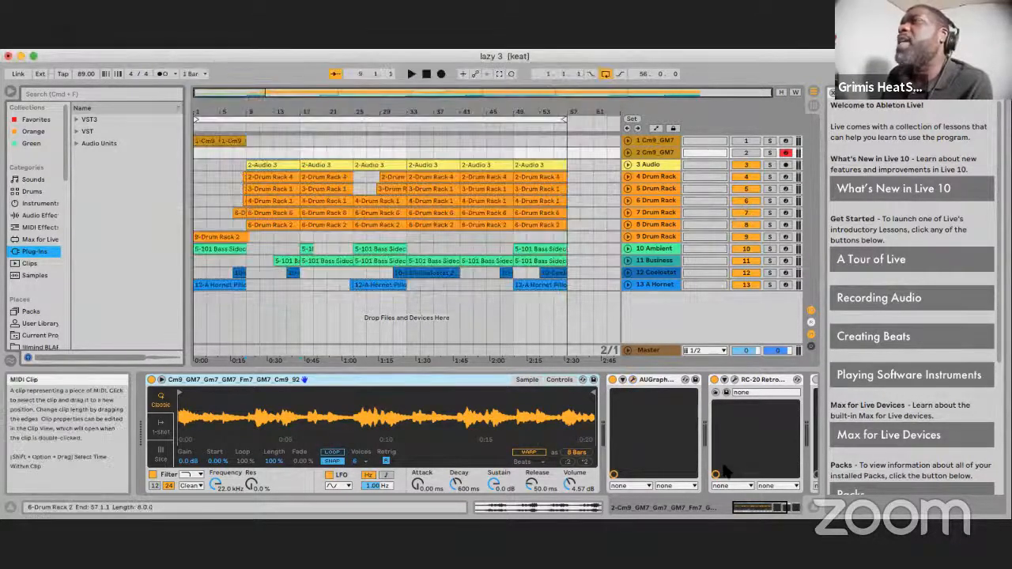